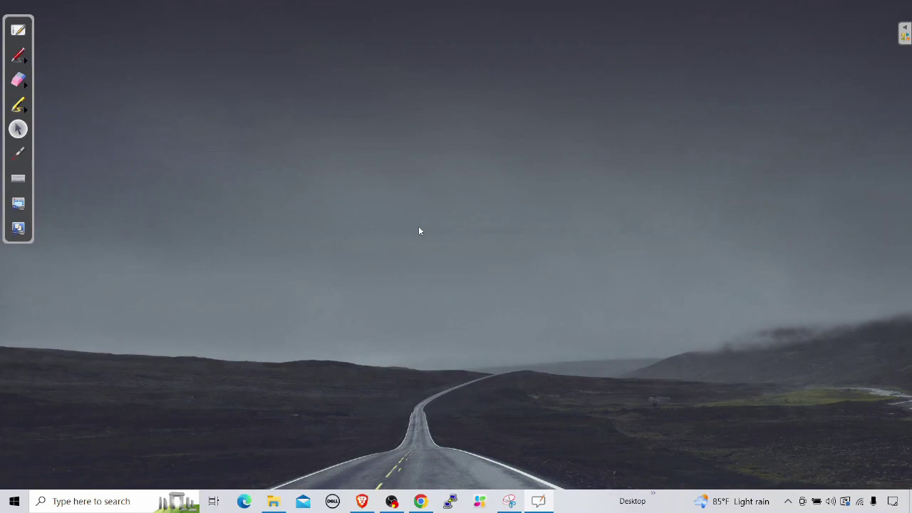
Step: Pick the yellow pen and handwrite PRIVACY near the top of the screen
click(19, 56)
click(115, 63)
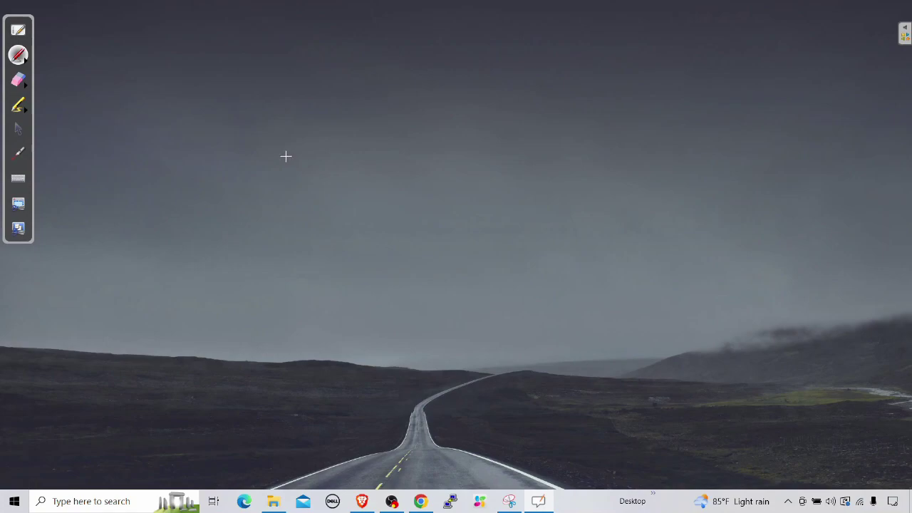
click(362, 42)
mouse_move(362, 42)
mouse_down()
mouse_move(361, 67)
mouse_move(364, 55)
mouse_up()
mouse_move(377, 47)
mouse_down()
mouse_move(383, 61)
mouse_move(414, 62)
mouse_move(423, 40)
mouse_move(460, 71)
mouse_up()
Step: Write IDEA after PRIVACY, underline the title and add a tick beside it
drag(496, 41, 496, 63)
mouse_move(489, 46)
mouse_down()
mouse_move(502, 45)
mouse_move(506, 64)
mouse_up()
mouse_move(509, 41)
mouse_down()
mouse_move(509, 60)
mouse_move(527, 60)
mouse_up()
mouse_move(531, 44)
mouse_down()
mouse_move(532, 59)
mouse_move(558, 54)
mouse_move(557, 44)
mouse_up()
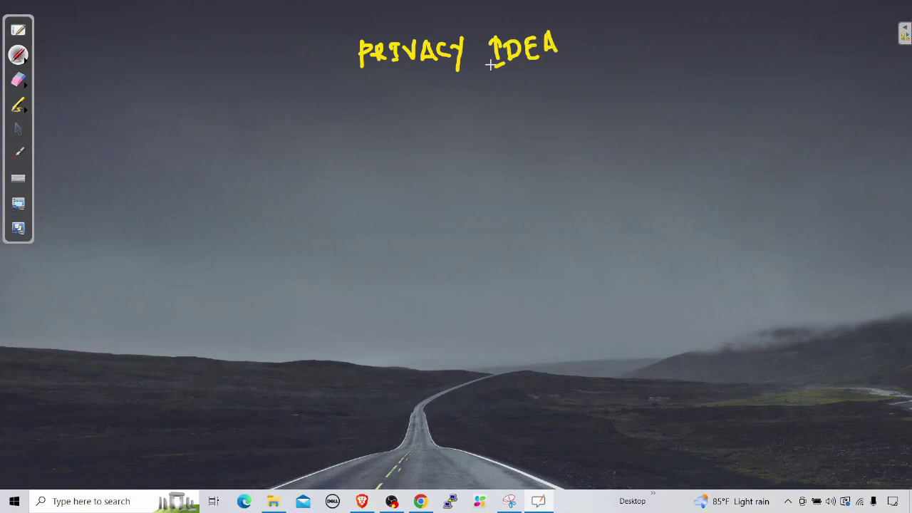
drag(427, 100, 496, 85)
drag(569, 63, 623, 34)
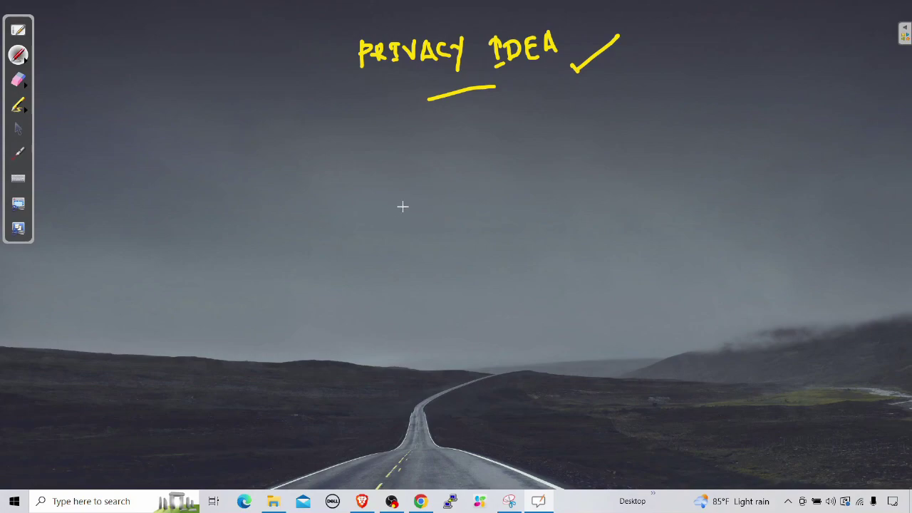
Step: Draw a yellow box containing PA, then write GP above-right and circle it
drag(399, 204, 468, 203)
mouse_move(400, 205)
mouse_down()
mouse_move(401, 248)
mouse_move(467, 247)
mouse_up()
drag(467, 204, 469, 246)
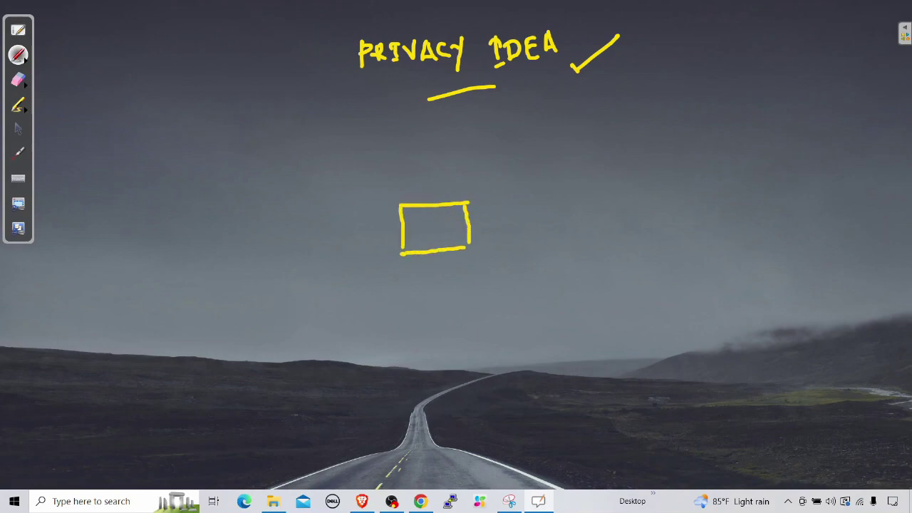
mouse_move(417, 217)
mouse_down()
mouse_move(419, 247)
mouse_move(450, 220)
mouse_move(454, 235)
mouse_up()
drag(443, 233, 452, 231)
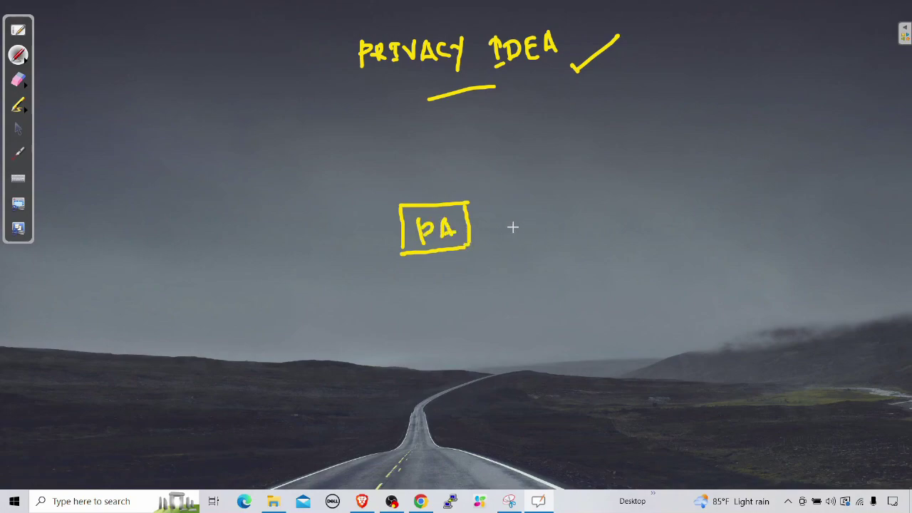
mouse_move(507, 173)
mouse_down()
mouse_move(512, 190)
mouse_move(520, 182)
mouse_up()
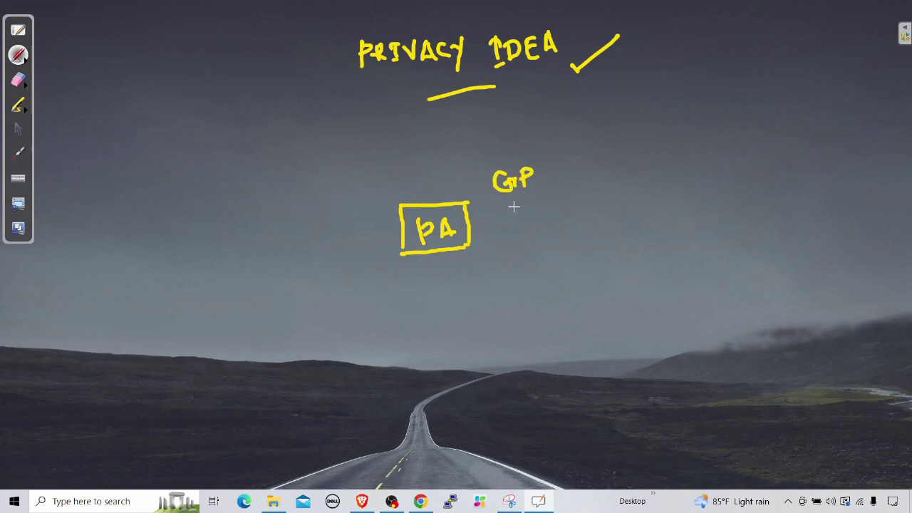
mouse_move(529, 151)
mouse_down()
mouse_move(539, 184)
mouse_move(491, 172)
mouse_move(495, 214)
mouse_move(543, 182)
mouse_up()
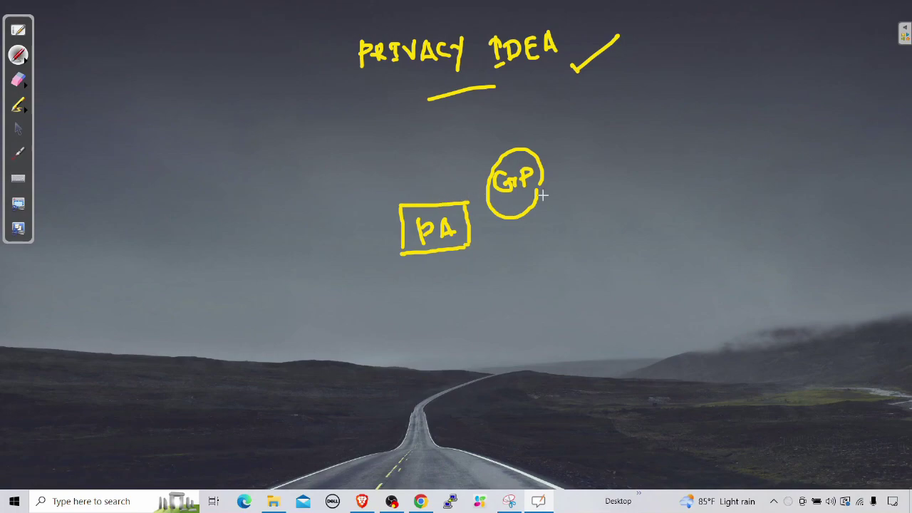
Step: Draw a tall rectangle on the right side of the sketch
drag(625, 246, 696, 235)
drag(631, 249, 632, 319)
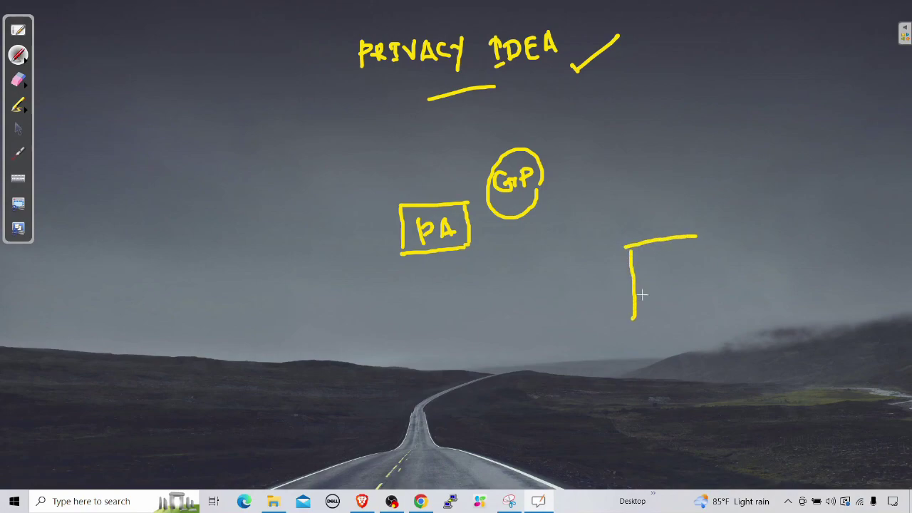
drag(695, 237, 696, 311)
click(634, 321)
drag(647, 327, 694, 321)
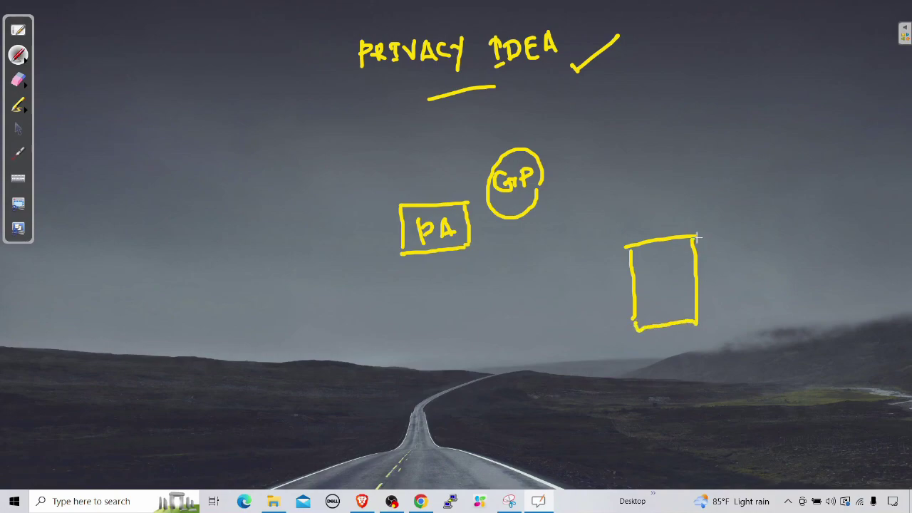
Step: Label the right box PI RADIUS and draw a wavy arrow from PA to it
mouse_move(669, 194)
mouse_down()
mouse_move(673, 215)
mouse_move(680, 197)
mouse_move(675, 209)
mouse_move(700, 203)
mouse_move(700, 189)
mouse_move(714, 206)
mouse_move(760, 182)
mouse_up()
mouse_move(745, 177)
mouse_down()
mouse_move(765, 179)
mouse_move(788, 164)
mouse_move(789, 151)
mouse_move(795, 165)
mouse_up()
mouse_move(796, 147)
mouse_down()
mouse_move(811, 142)
mouse_move(816, 154)
mouse_up()
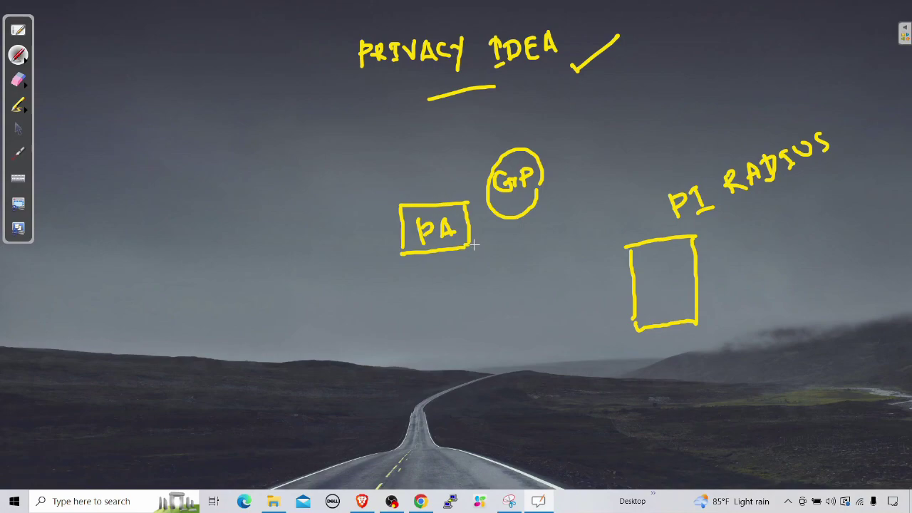
mouse_move(475, 244)
mouse_down()
mouse_move(613, 267)
mouse_move(606, 282)
mouse_up()
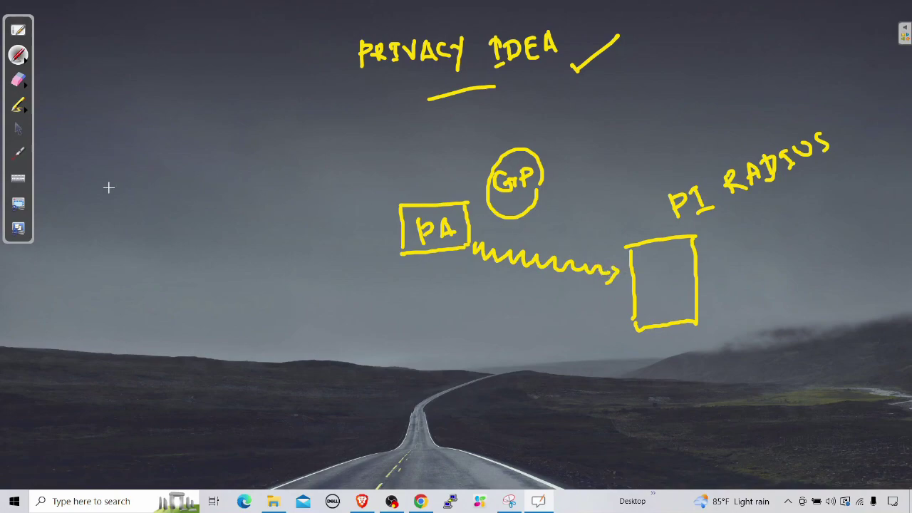
Step: Draw a stick figure with an arc to PA, a tick above, and OTP below it
mouse_move(107, 179)
mouse_down()
mouse_move(90, 186)
mouse_move(105, 178)
mouse_up()
mouse_move(98, 205)
mouse_down()
mouse_move(93, 244)
mouse_move(99, 208)
mouse_move(81, 211)
mouse_up()
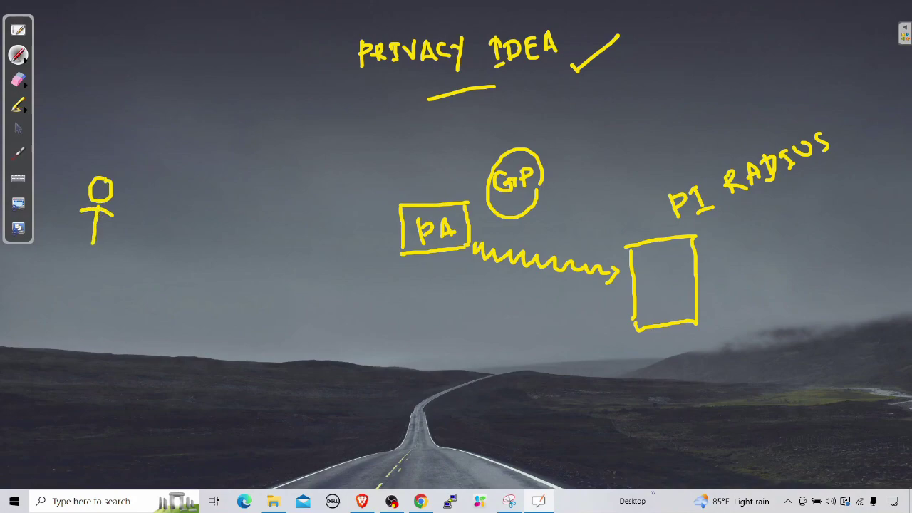
mouse_move(97, 242)
mouse_down()
mouse_move(100, 262)
mouse_move(66, 255)
mouse_up()
mouse_move(154, 168)
mouse_down()
mouse_move(313, 143)
mouse_move(378, 155)
mouse_up()
mouse_move(382, 157)
mouse_down()
mouse_move(416, 169)
mouse_move(413, 179)
mouse_up()
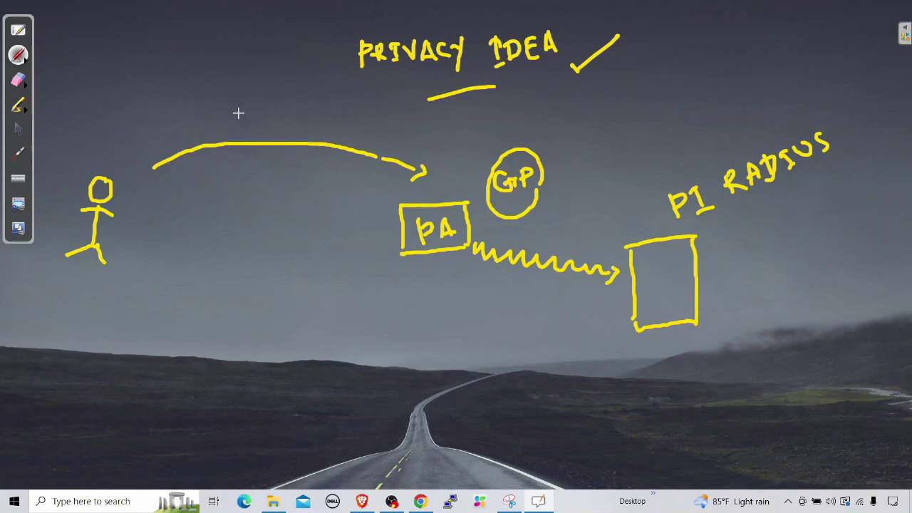
drag(237, 110, 269, 88)
mouse_move(234, 176)
mouse_down()
mouse_move(224, 194)
mouse_move(235, 178)
mouse_move(246, 197)
mouse_move(258, 173)
mouse_move(261, 197)
mouse_move(261, 188)
mouse_up()
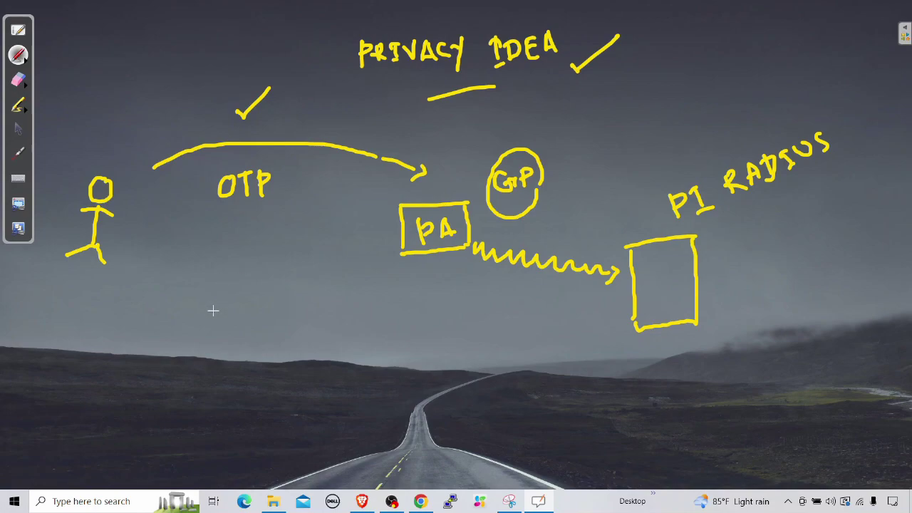
Step: Write EMAIL below the figure with a curved arrow up to OTP
mouse_move(223, 285)
mouse_down()
mouse_move(225, 314)
mouse_move(246, 311)
mouse_move(236, 282)
mouse_up()
mouse_move(225, 299)
mouse_down()
mouse_move(253, 302)
mouse_move(269, 271)
mouse_move(275, 292)
mouse_up()
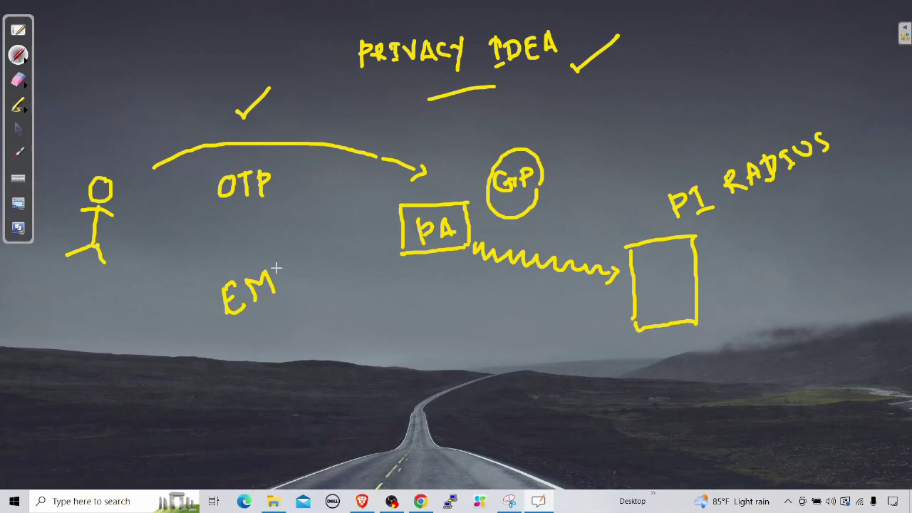
mouse_move(278, 293)
mouse_down()
mouse_move(296, 285)
mouse_move(287, 279)
mouse_move(305, 255)
mouse_move(313, 274)
mouse_move(336, 261)
mouse_up()
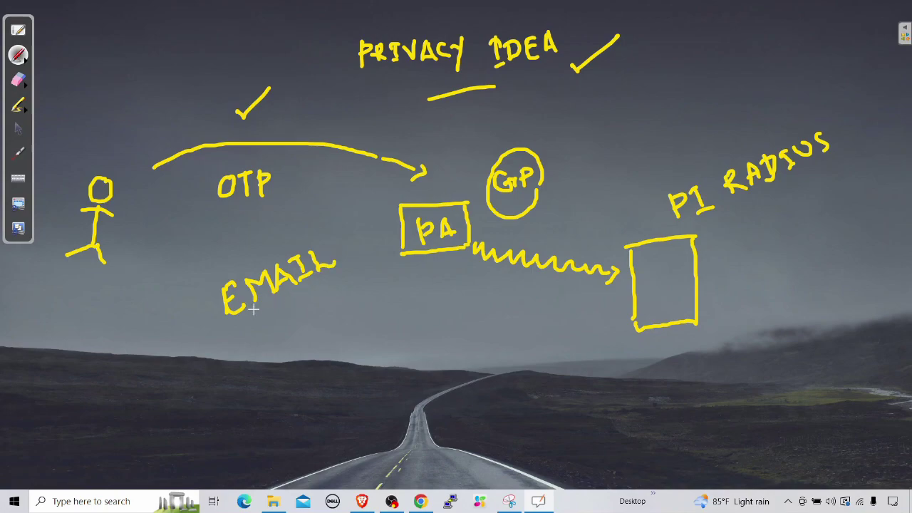
mouse_move(260, 251)
mouse_down()
mouse_move(276, 225)
mouse_move(260, 210)
mouse_up()
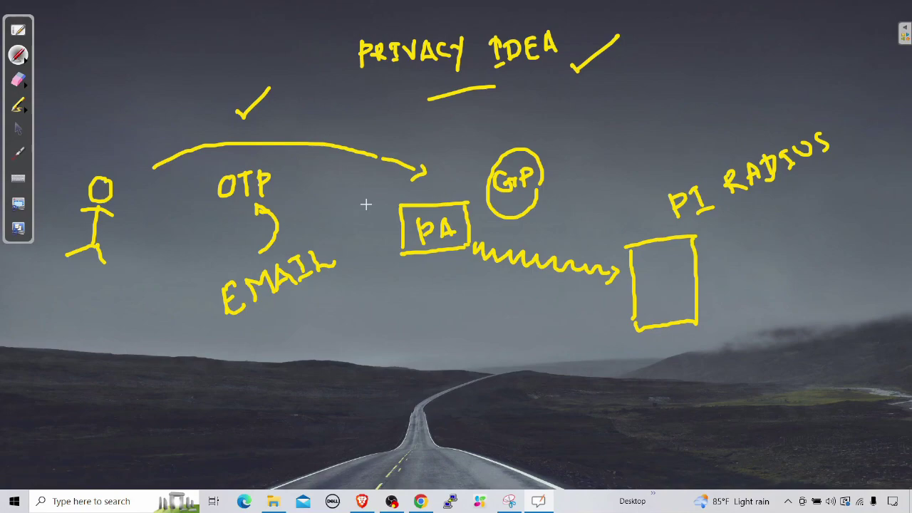
Step: Clear the annotations and view the GlobalProtect Gateways page listing gateway GP
click(18, 131)
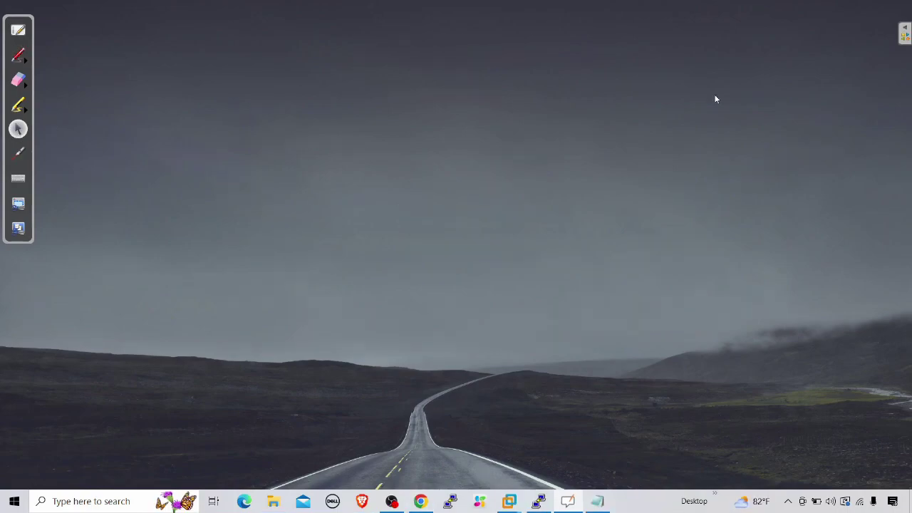
click(420, 501)
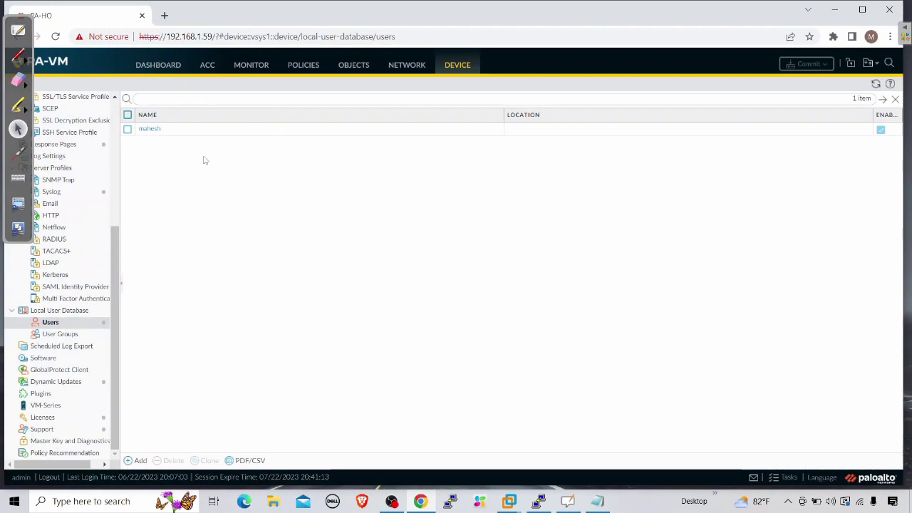
click(157, 65)
click(403, 67)
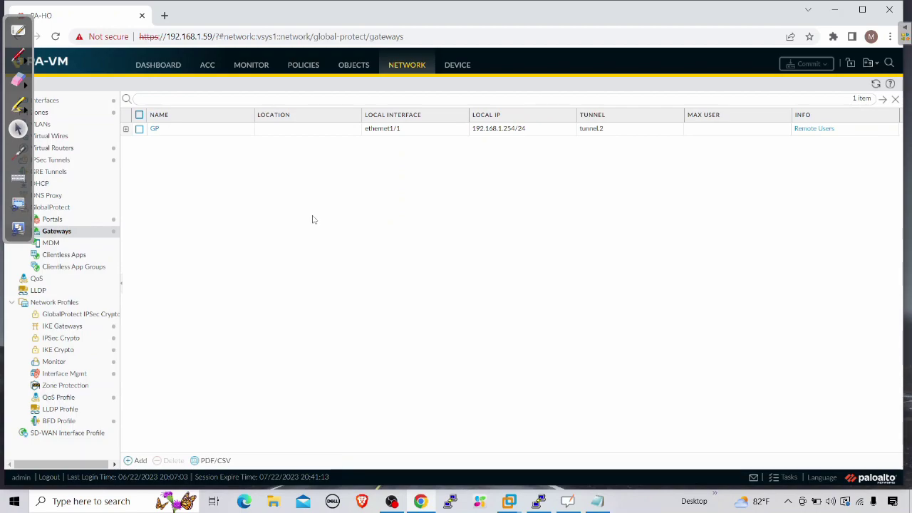
Step: Log in to GlobalProtect with the test user's username and password and connect to gateway GP
click(834, 10)
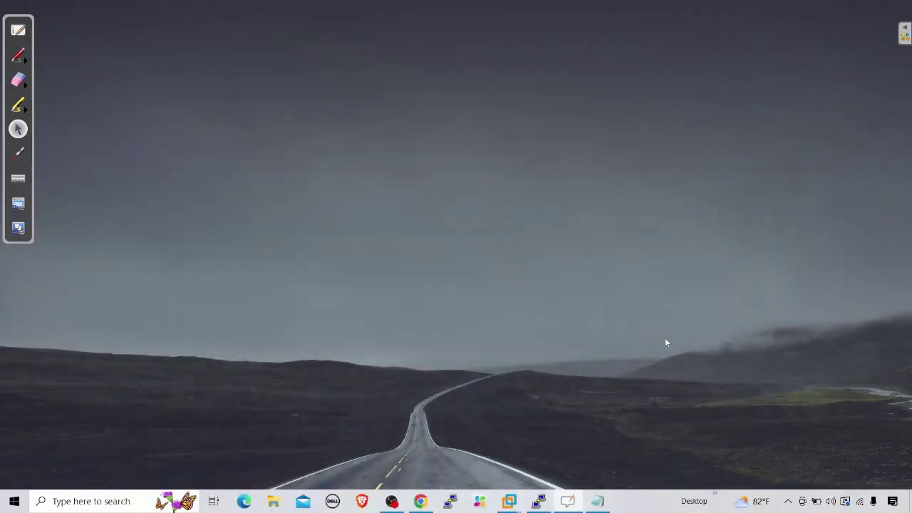
click(789, 500)
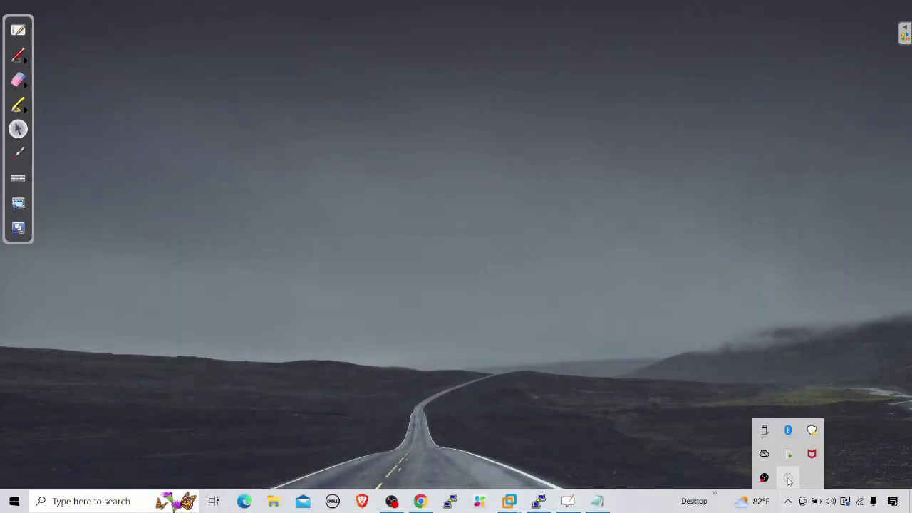
click(788, 479)
drag(800, 388, 730, 382)
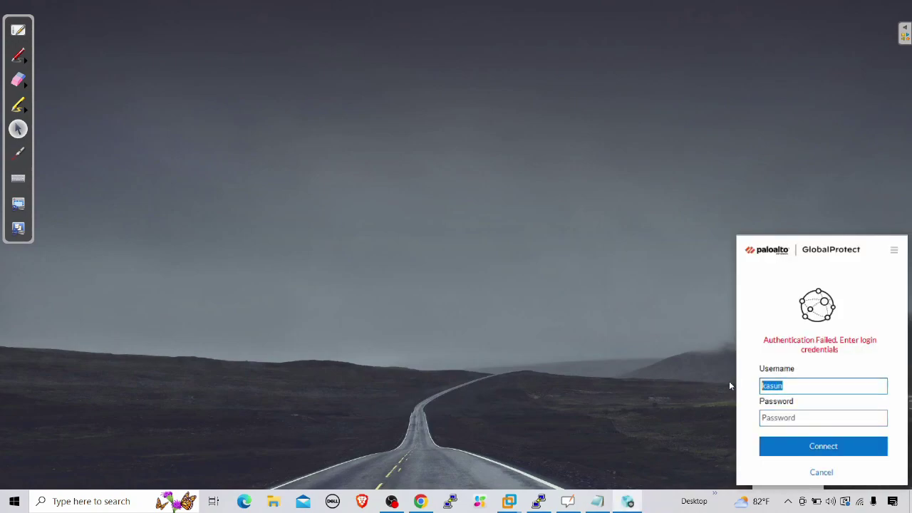
text(mahesh)
key(Tab)
text(********)
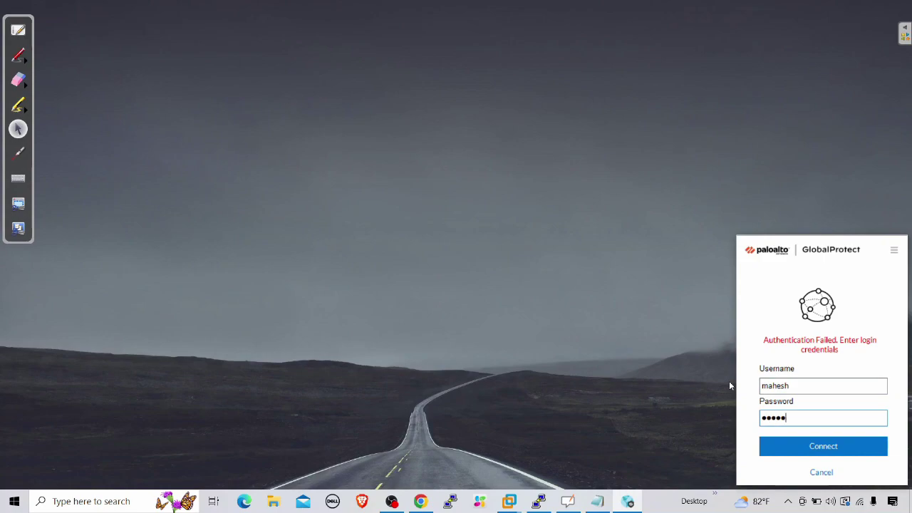
click(834, 446)
click(795, 416)
text(********)
click(837, 443)
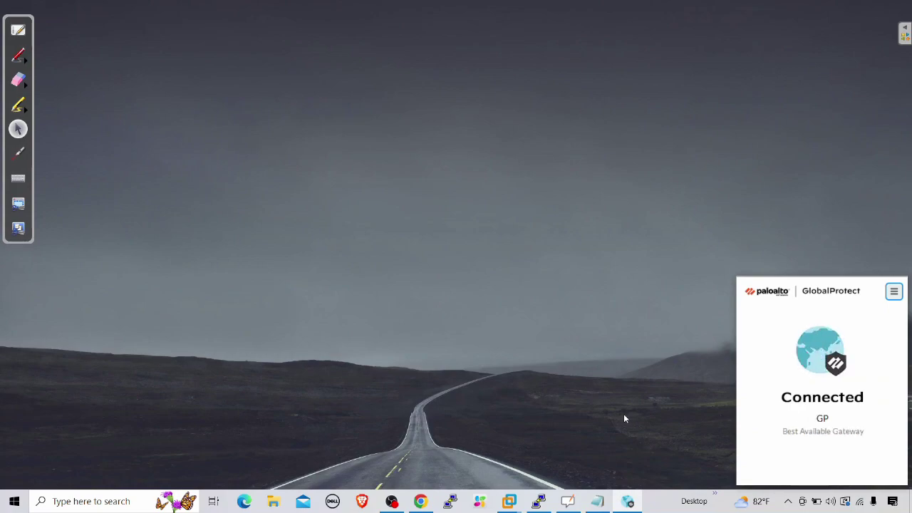
Step: Sign out of GlobalProtect from Settings, confirming the credential clear
click(894, 290)
click(828, 316)
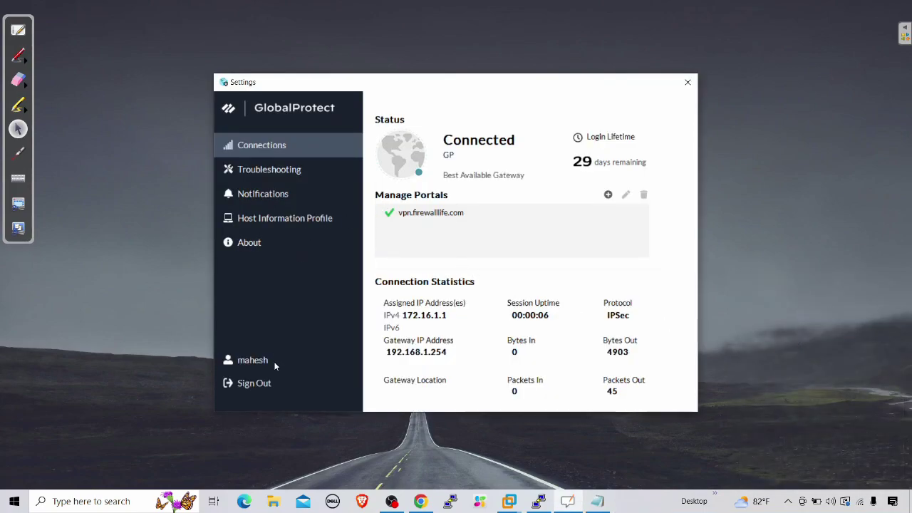
click(256, 383)
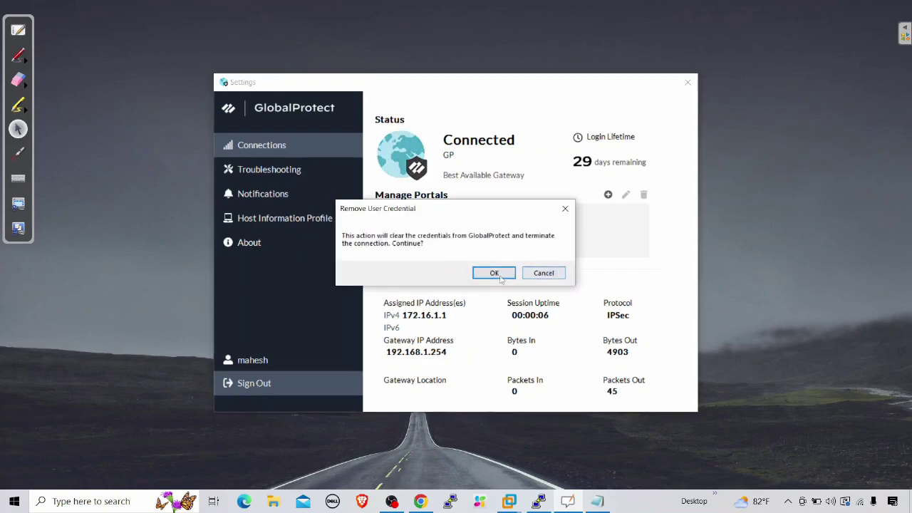
click(491, 272)
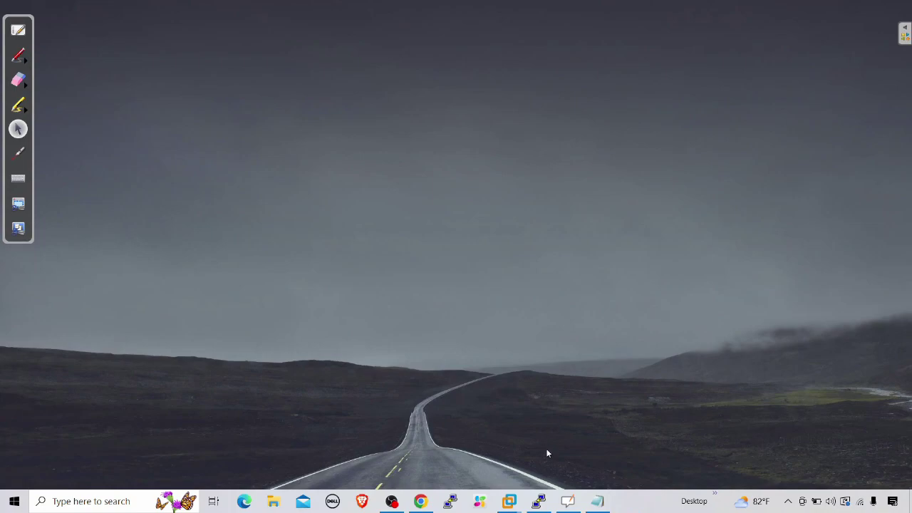
Step: Run lsb_release -a on the privacyidea server to show Ubuntu 20.04.6 LTS
click(538, 501)
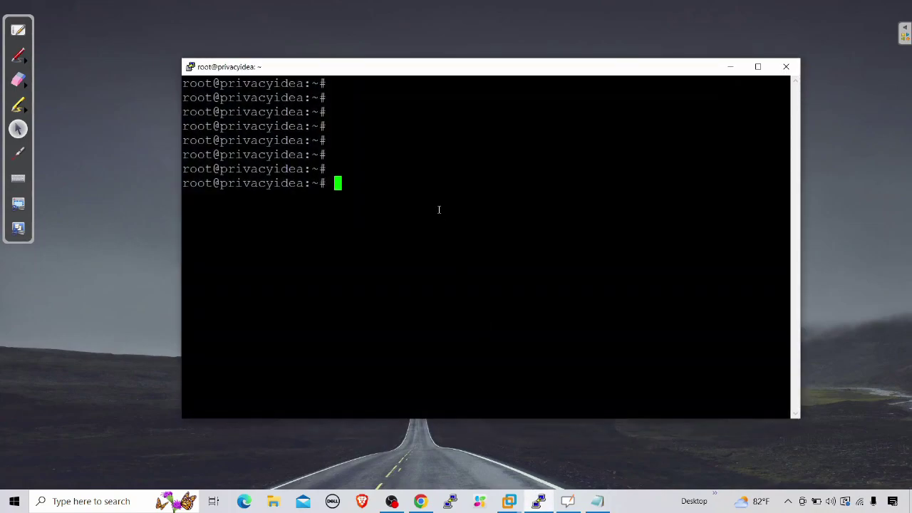
text(lsb_re)
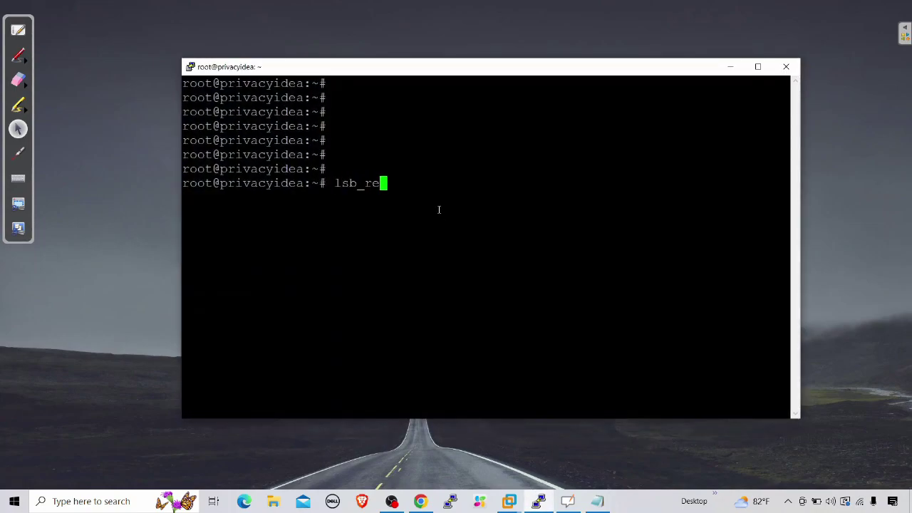
text(lease -a)
key(Return)
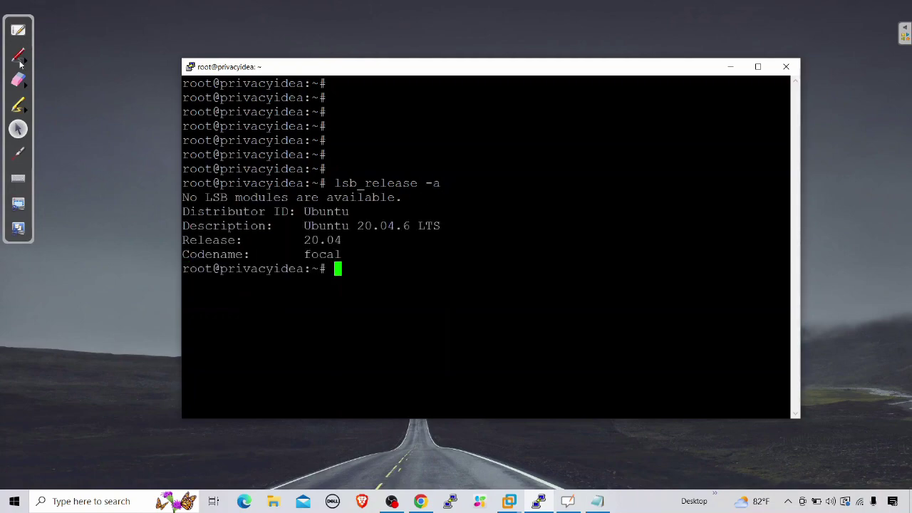
Step: Underline the 20.04 release in yellow, clear the annotation, and bring up the installation notes
click(19, 56)
click(114, 60)
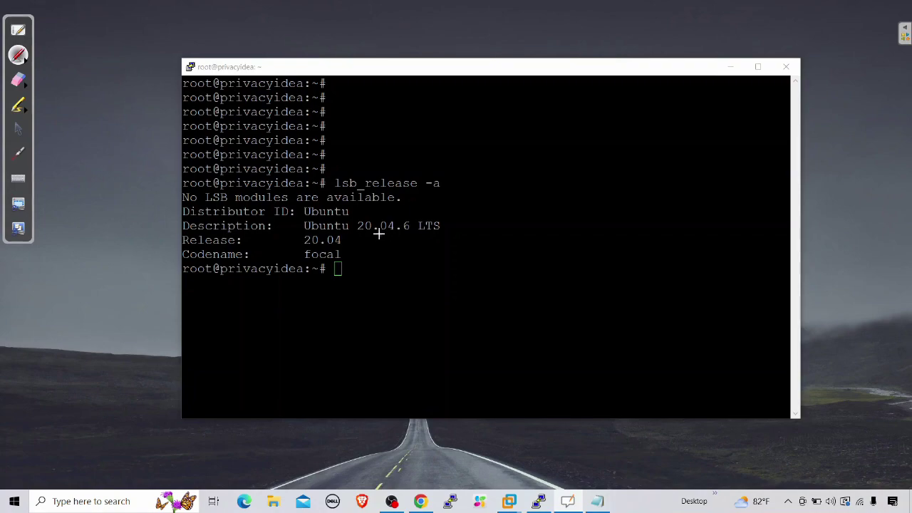
drag(352, 243, 428, 244)
click(21, 81)
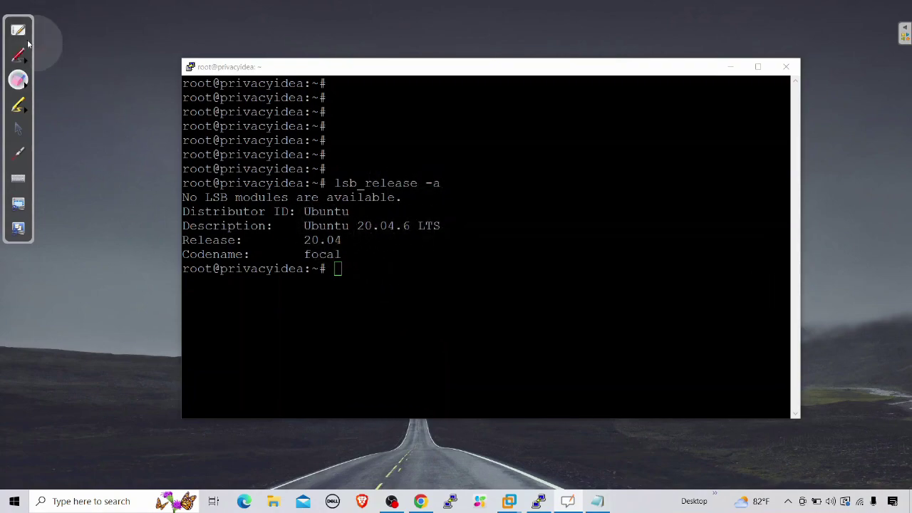
click(18, 129)
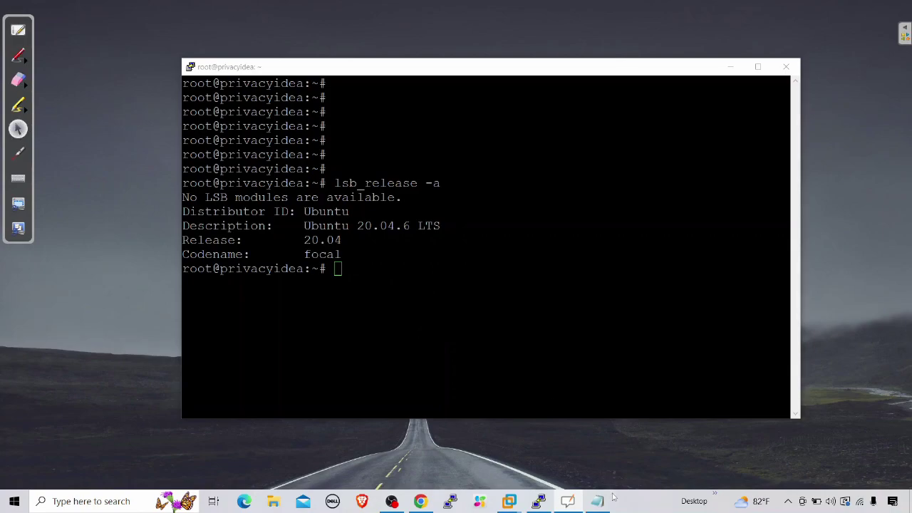
click(596, 501)
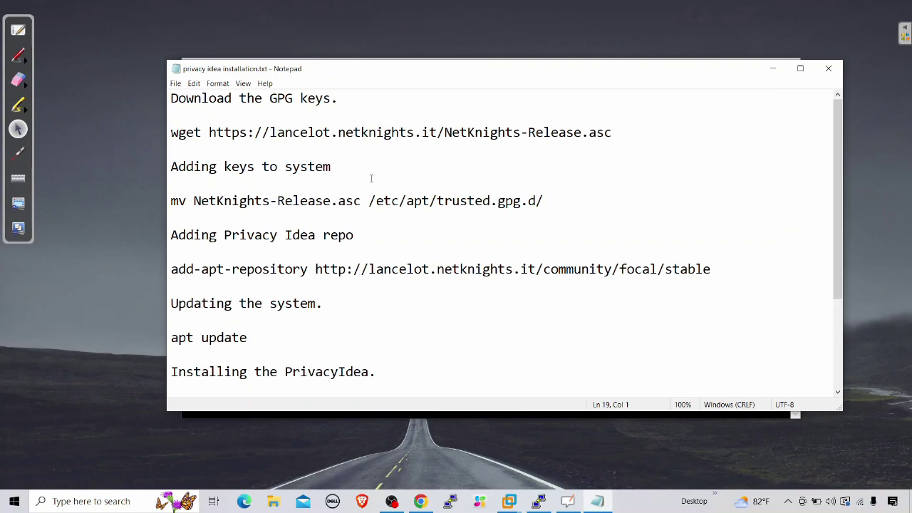
Step: Copy the wget line from the notes and run it to download NetKnights-Release.asc
drag(613, 132, 170, 132)
right_click(191, 137)
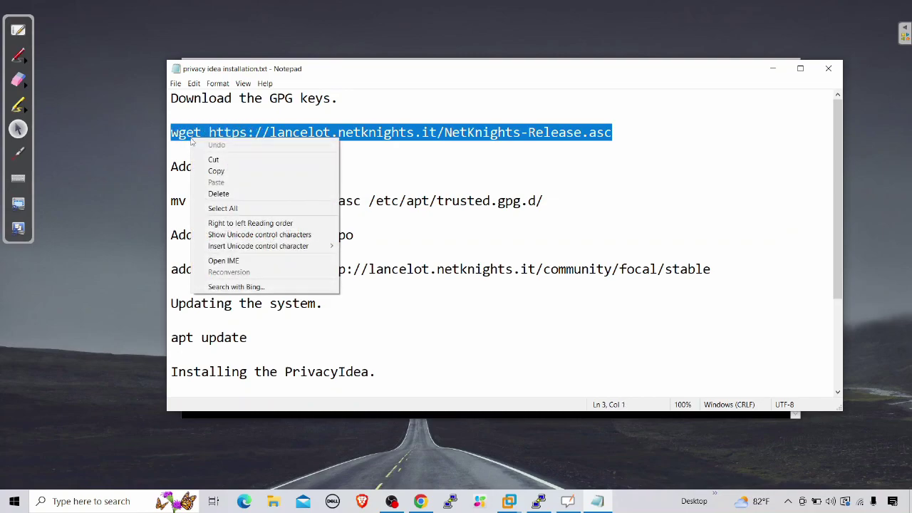
click(207, 166)
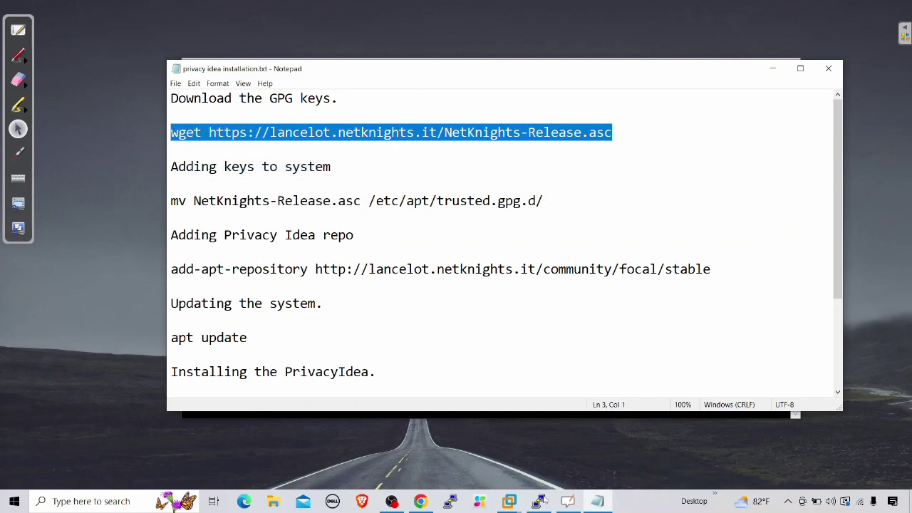
click(538, 501)
right_click(422, 246)
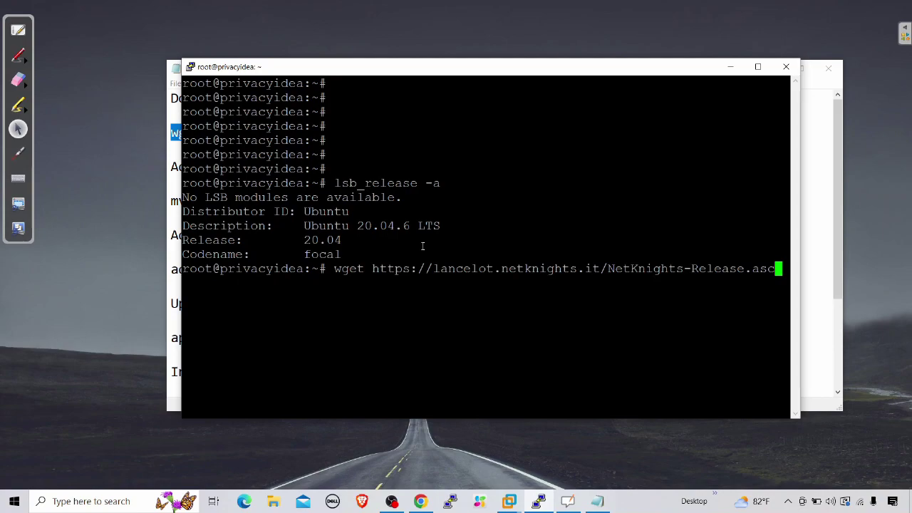
key(Return)
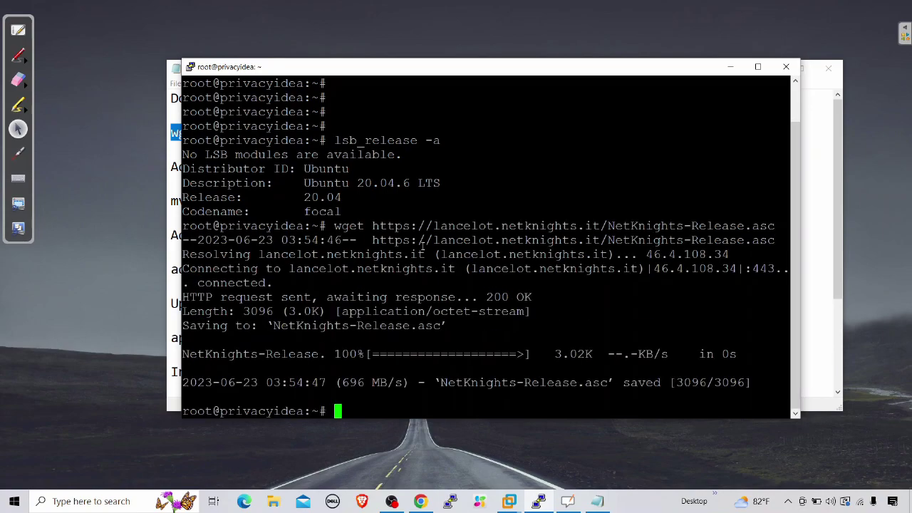
Step: Select the mv key command line in the installation notes
click(597, 500)
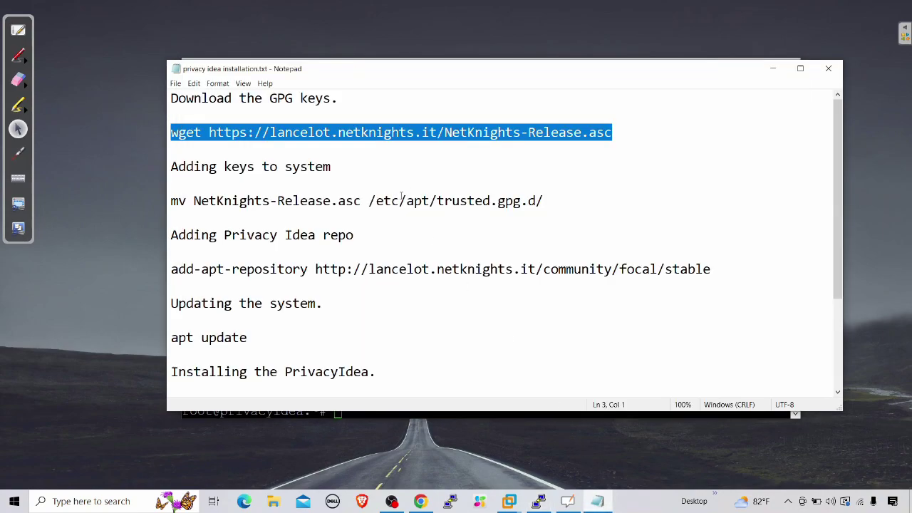
drag(546, 202, 163, 208)
right_click(180, 204)
Step: Clear the terminal and paste the mv command moving the key into /etc/apt/trusted.gpg.d/
click(207, 238)
click(539, 500)
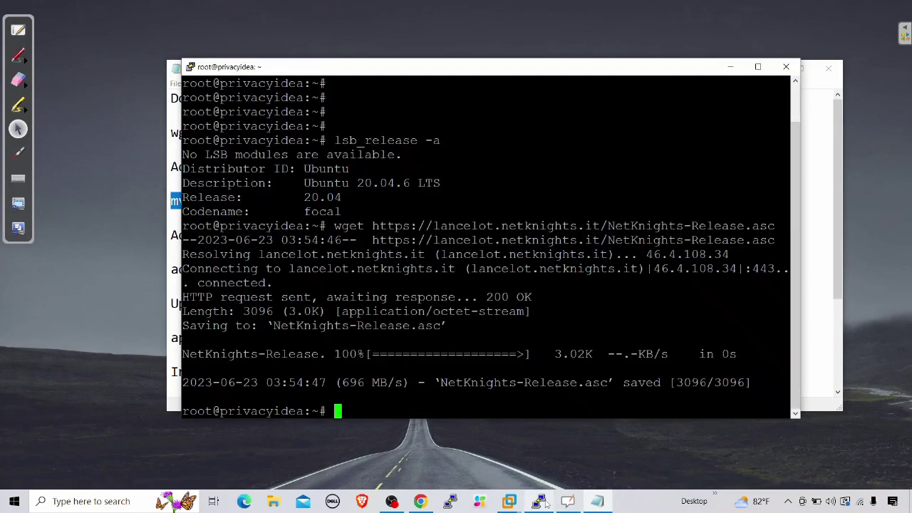
text(clear)
key(Return)
key(Return)
key(Return)
key(Return)
key(Return)
key(Return)
key(Return)
key(Return)
key(Return)
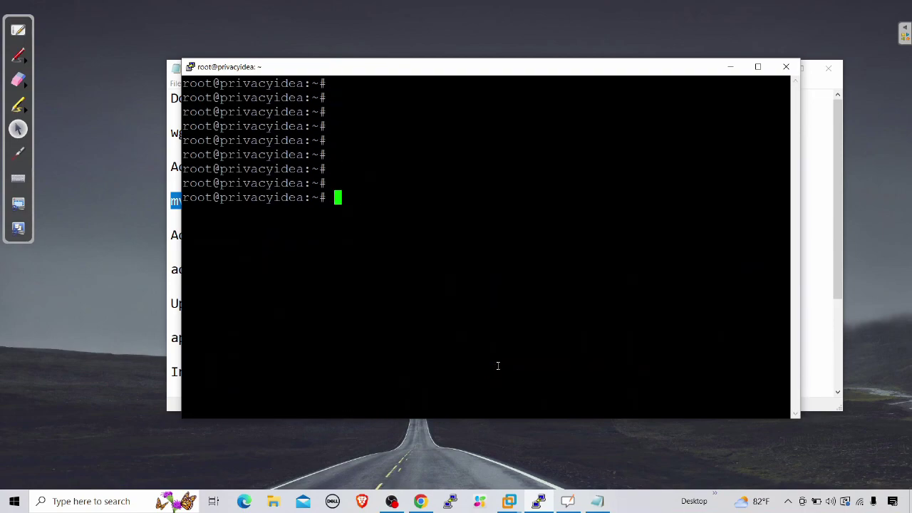
right_click(494, 365)
key(Return)
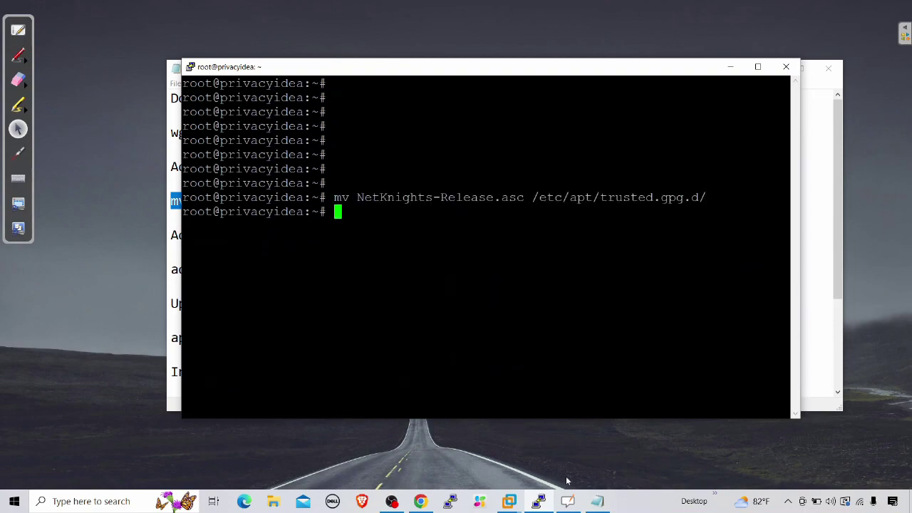
Step: Copy the add-apt-repository line from the notes and run it to add the privacyIDEA focal/stable repository
click(597, 501)
drag(712, 269, 169, 269)
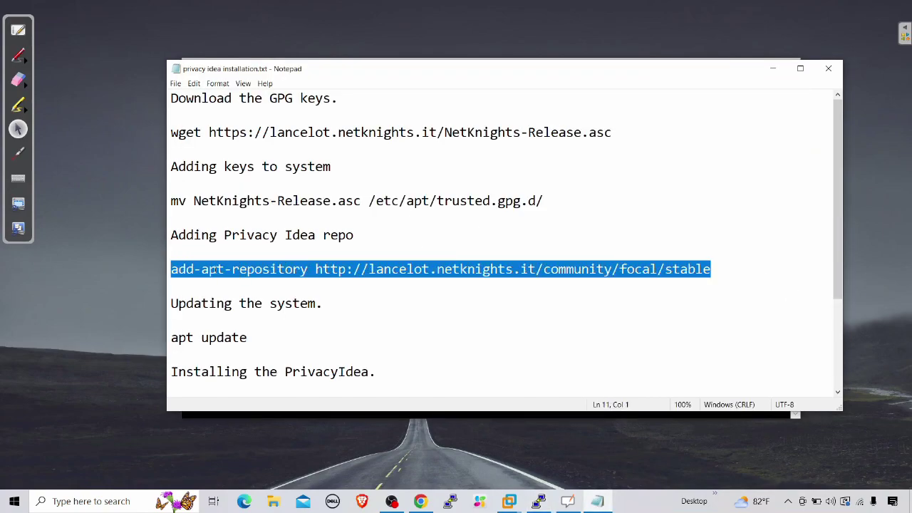
right_click(212, 269)
click(253, 304)
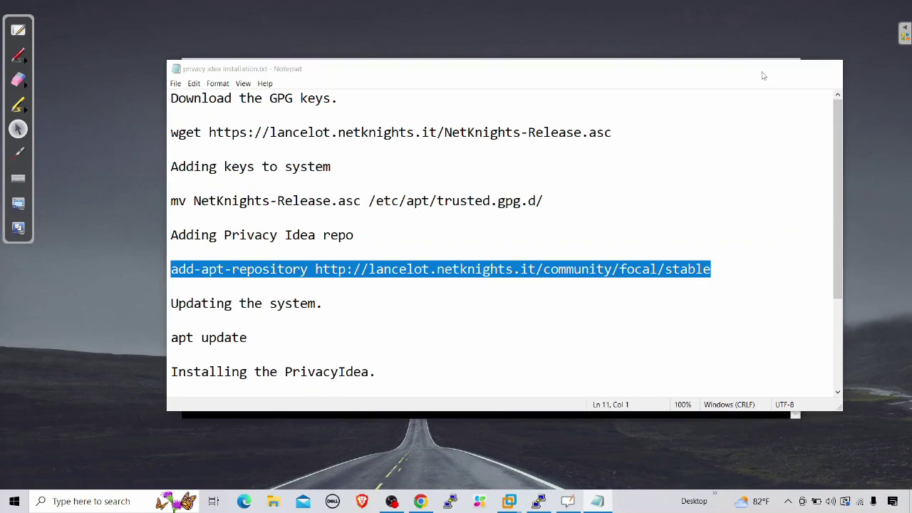
click(764, 71)
key(Return)
key(Return)
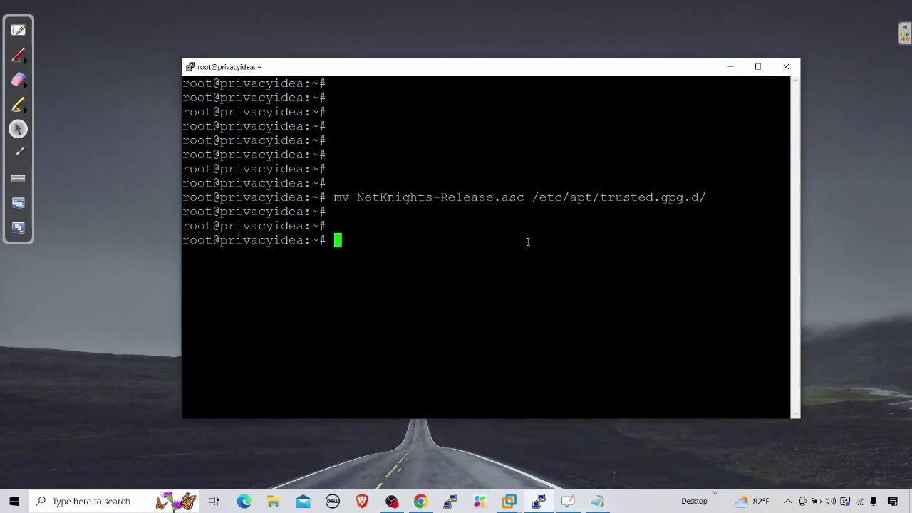
right_click(461, 240)
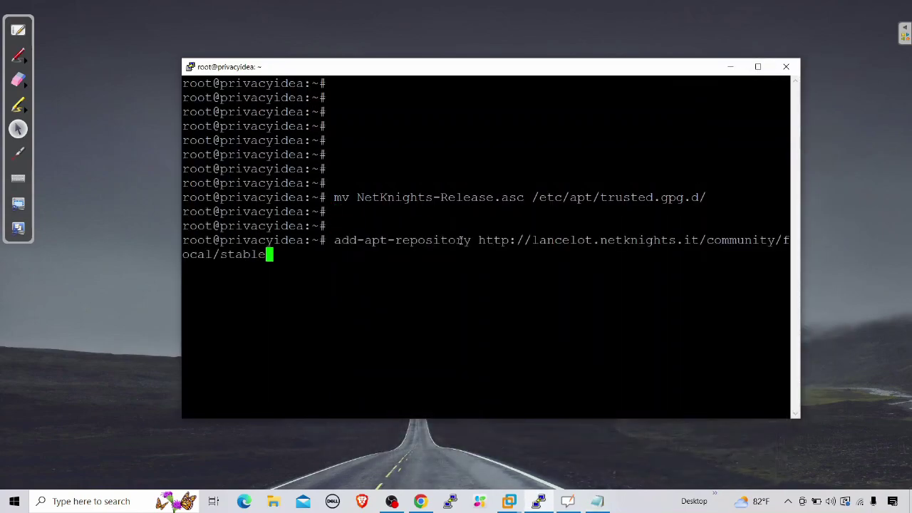
key(Return)
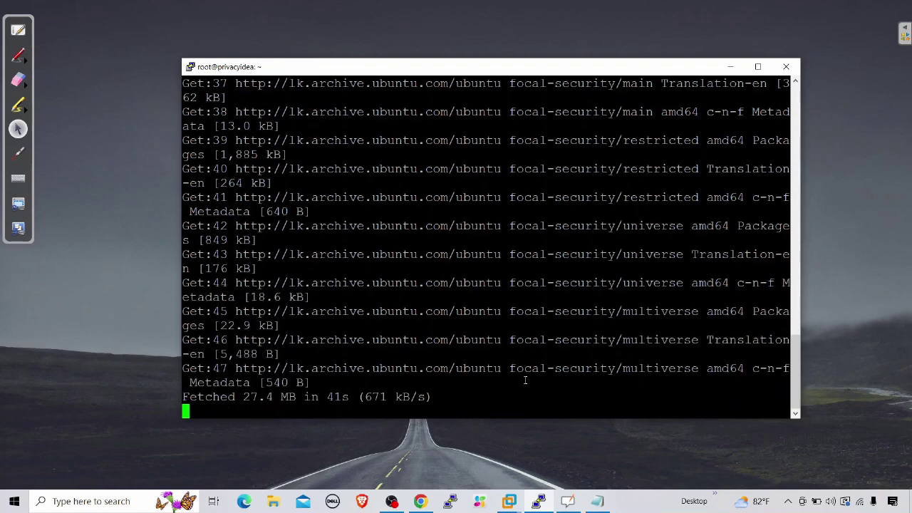
Step: Copy apt update from the notes and run it to refresh package lists
click(597, 500)
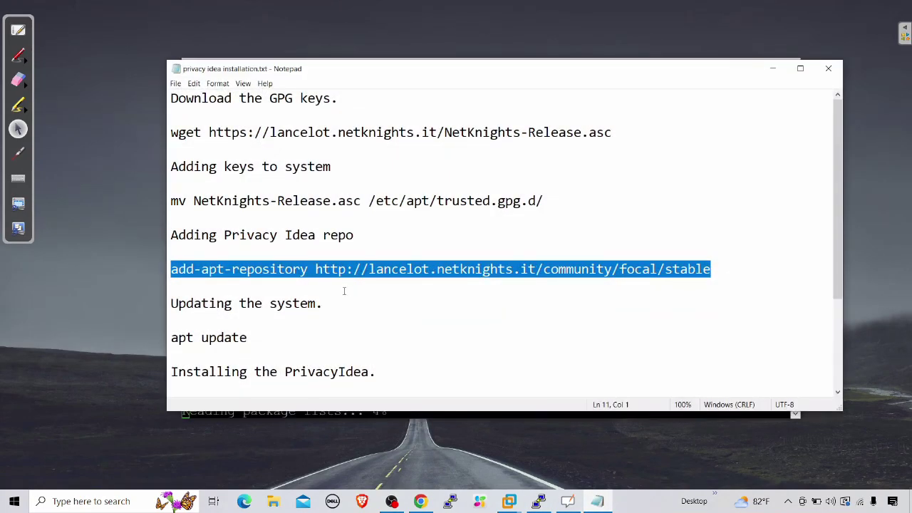
drag(247, 338, 171, 337)
right_click(181, 337)
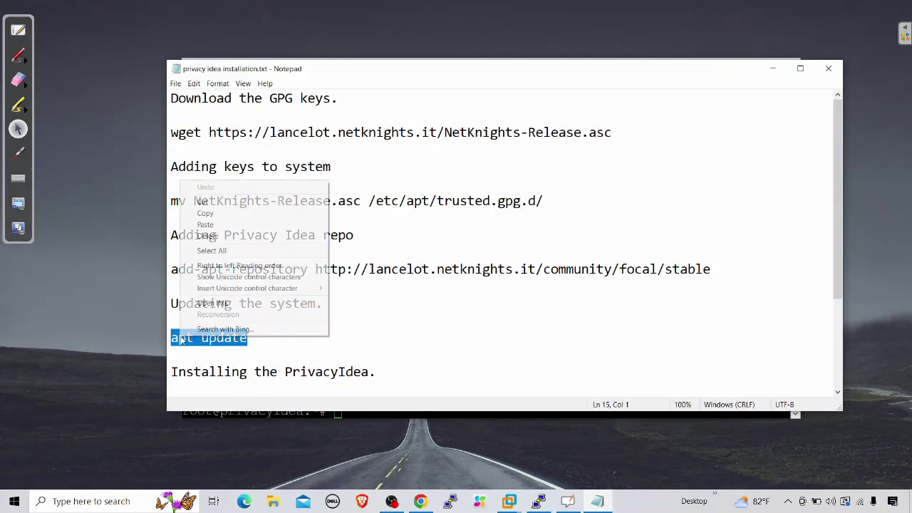
click(205, 213)
click(772, 69)
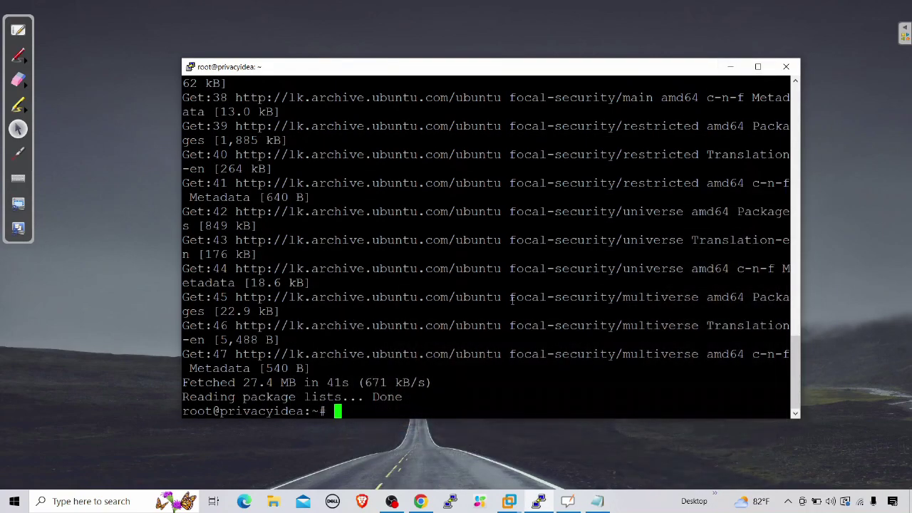
key(Return)
key(Return)
key(Return)
right_click(475, 358)
key(Return)
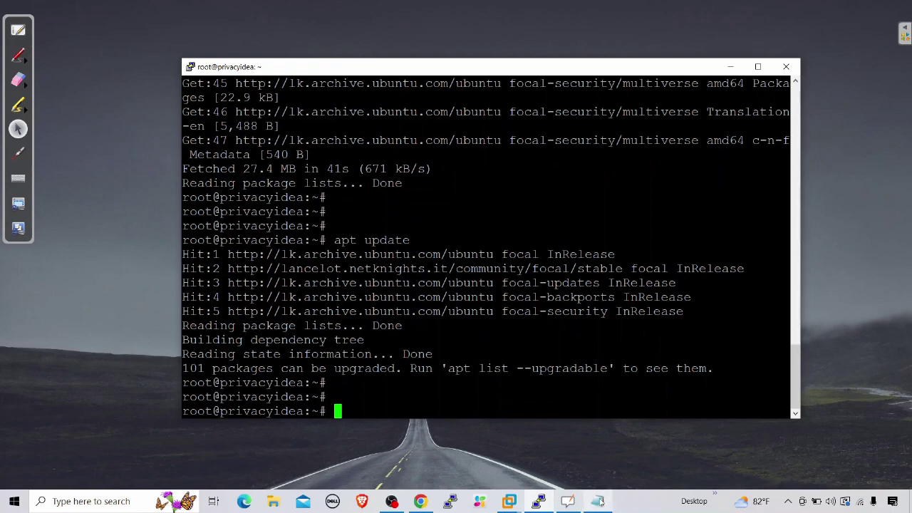
Step: Copy and run apt install privacyidea-apache2 privacyidea-radius -y in the terminal
key(alt+Tab)
click(573, 356)
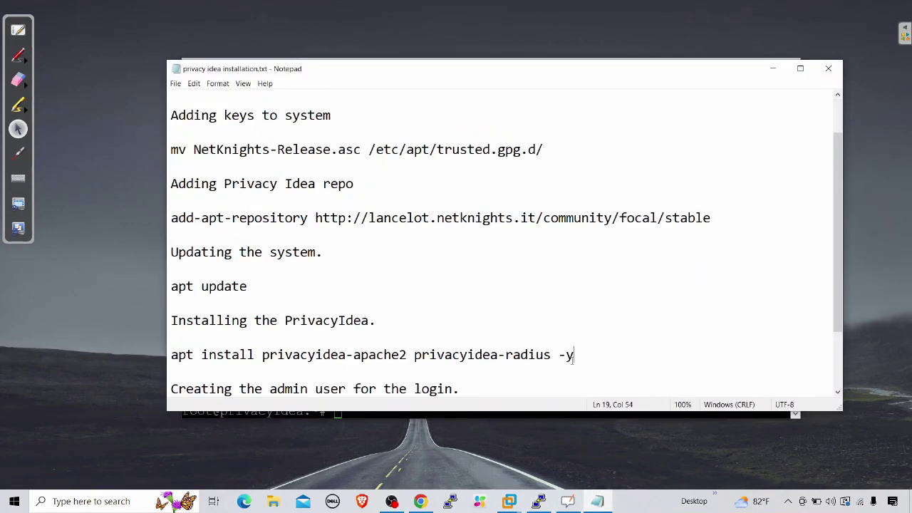
drag(573, 356, 171, 356)
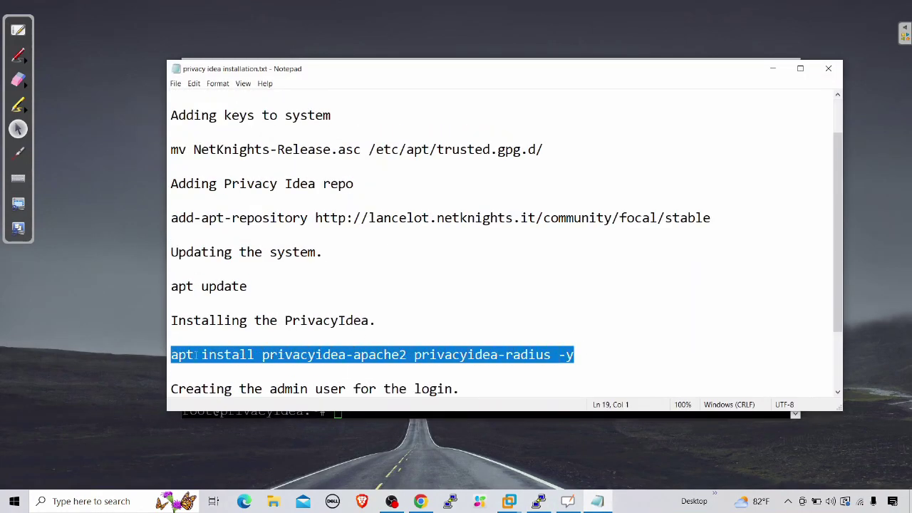
right_click(201, 354)
click(221, 232)
click(772, 68)
right_click(536, 235)
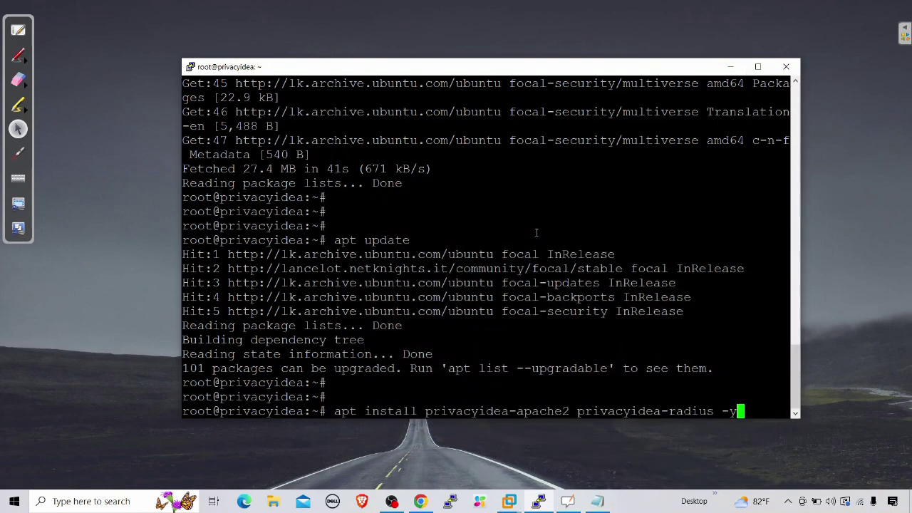
key(Return)
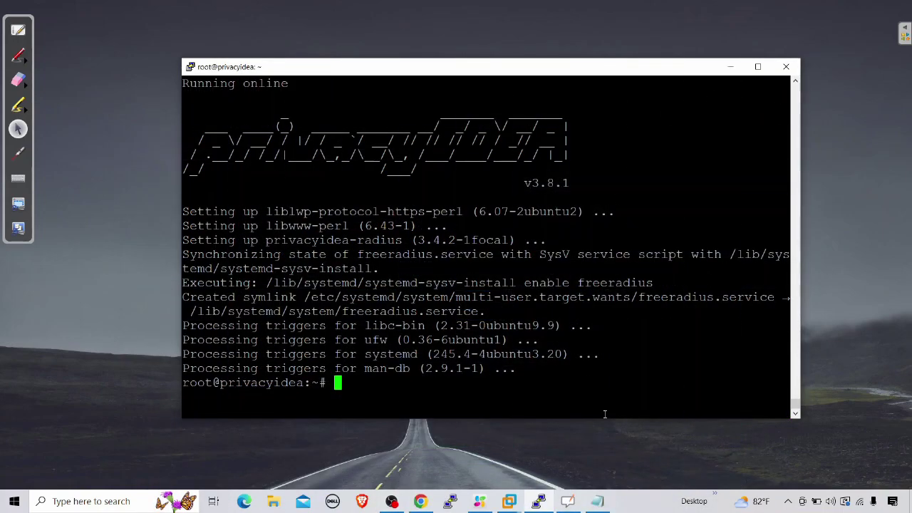
Step: Copy the pi-manage admin add command from the installation notes
click(597, 501)
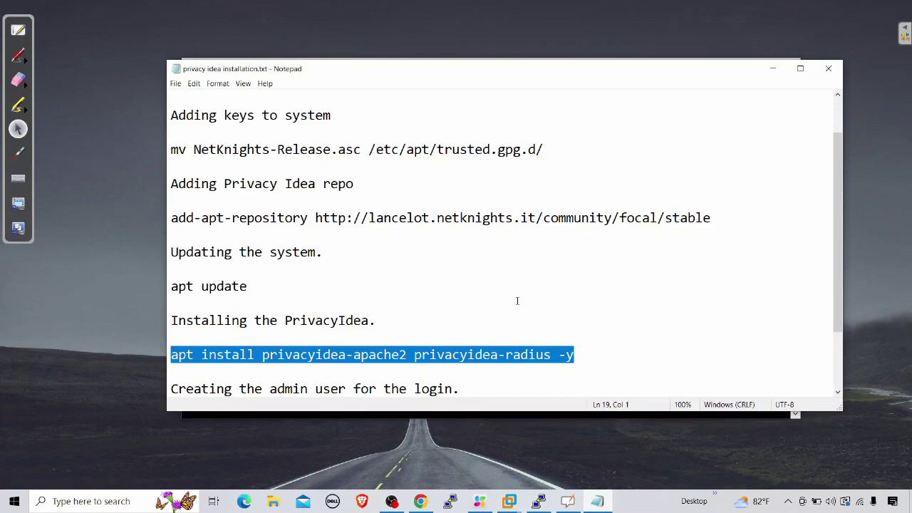
scroll(516, 301, down, 2)
drag(504, 338, 172, 343)
right_click(233, 342)
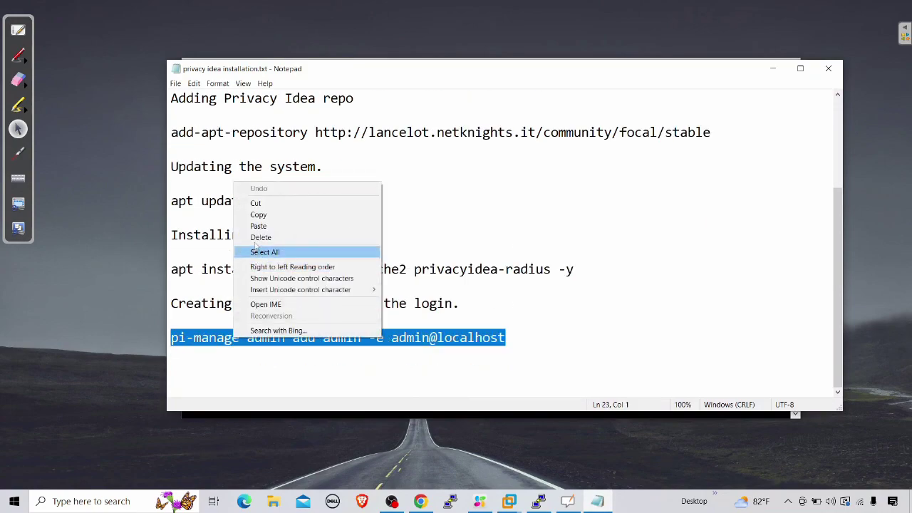
click(274, 213)
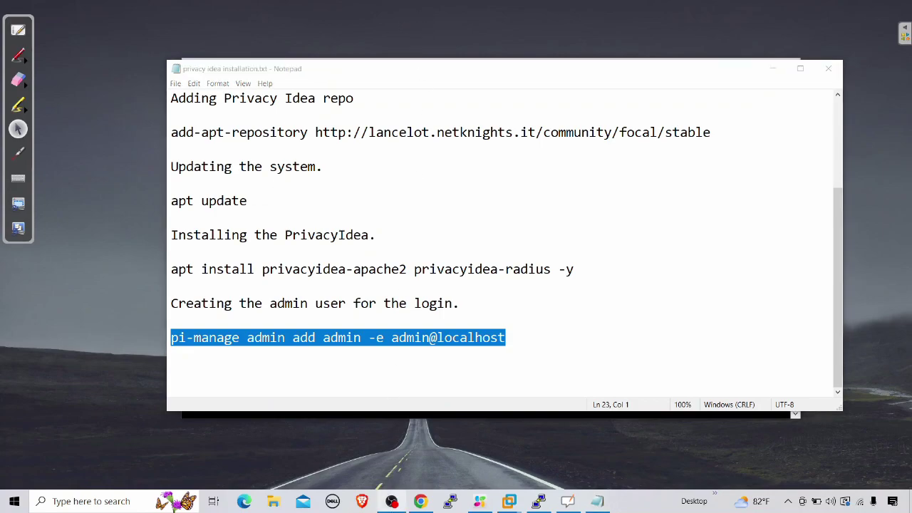
Step: Run the pi-manage admin add command in PuTTY, set the admin password, then check addresses with ip a
click(449, 501)
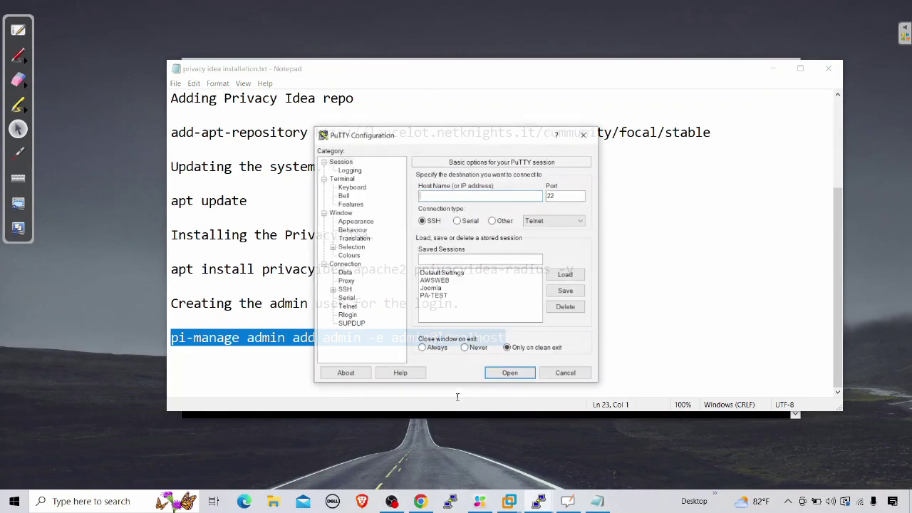
click(566, 373)
click(538, 500)
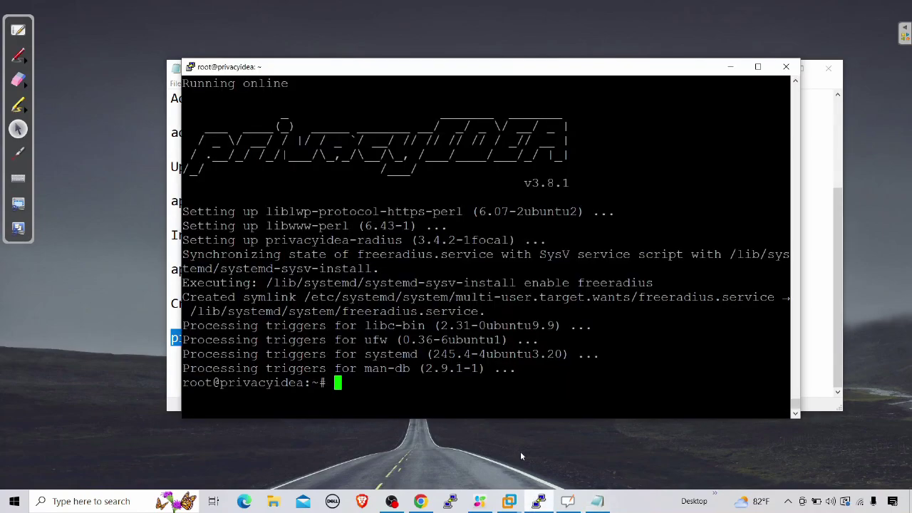
right_click(526, 306)
key(Return)
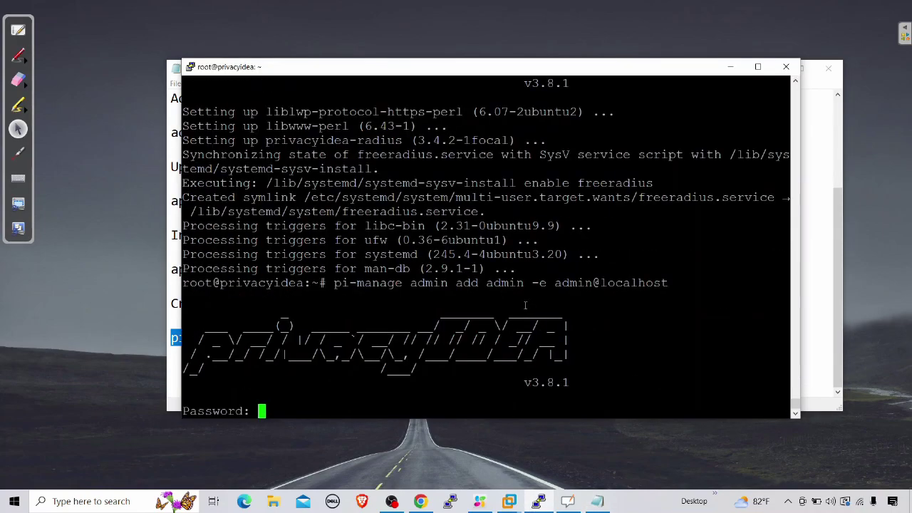
key(Return)
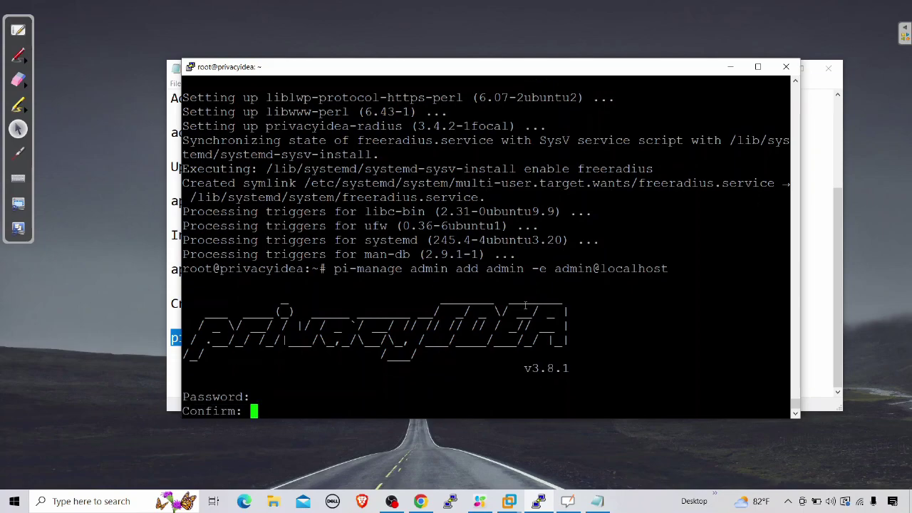
key(Return)
key(Return)
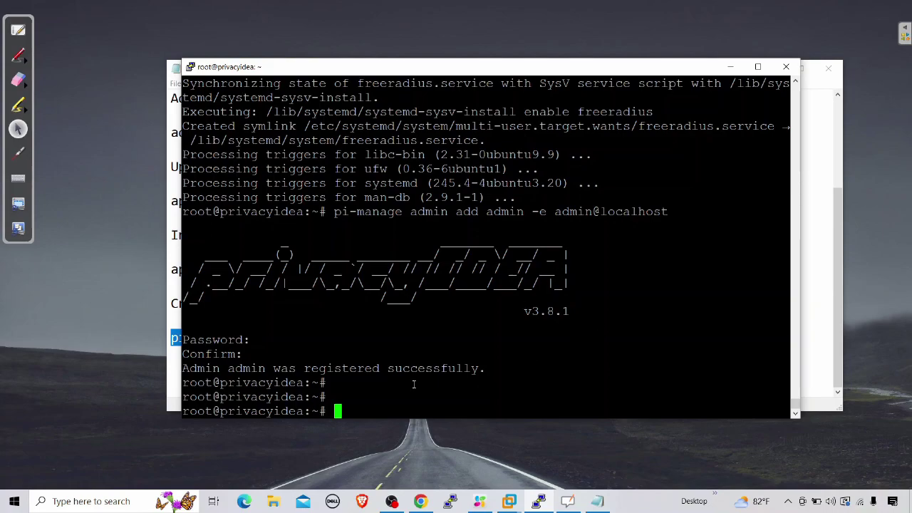
text(ip a)
key(Return)
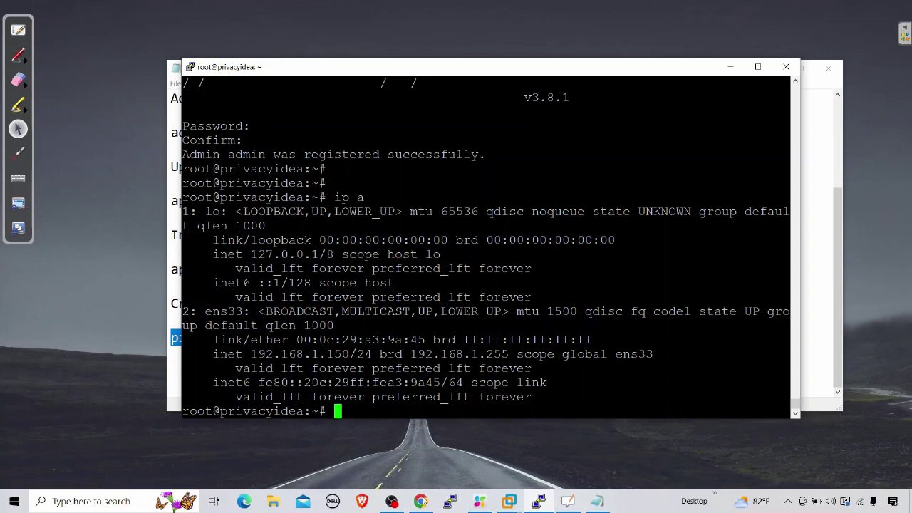
click(420, 501)
click(162, 15)
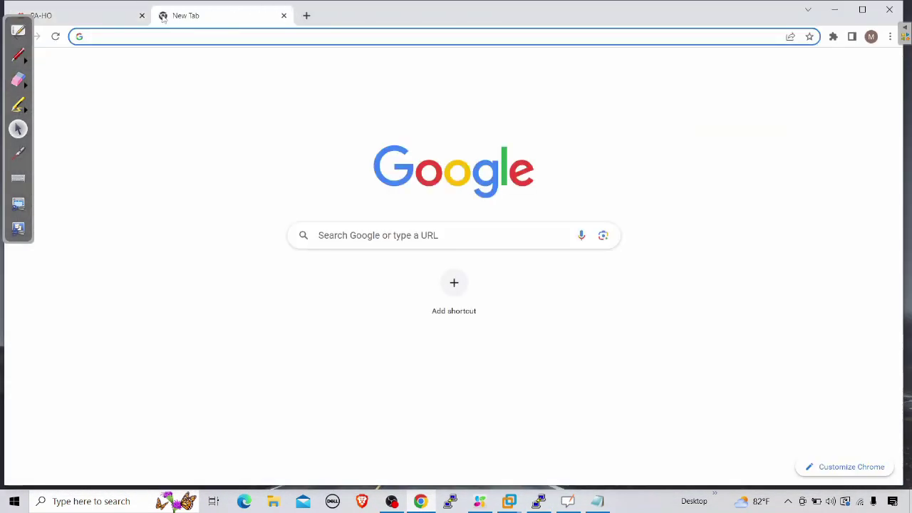
text(192.168.1.150)
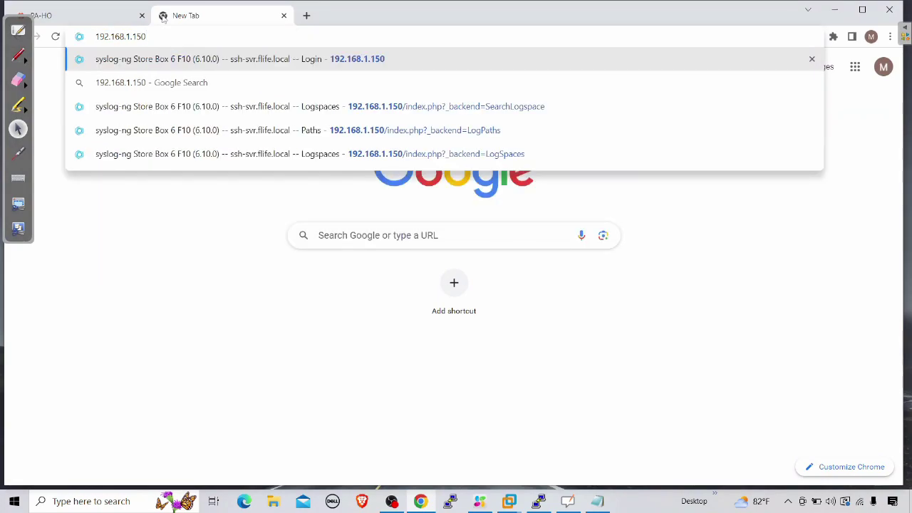
key(Home)
text(https://)
key(Return)
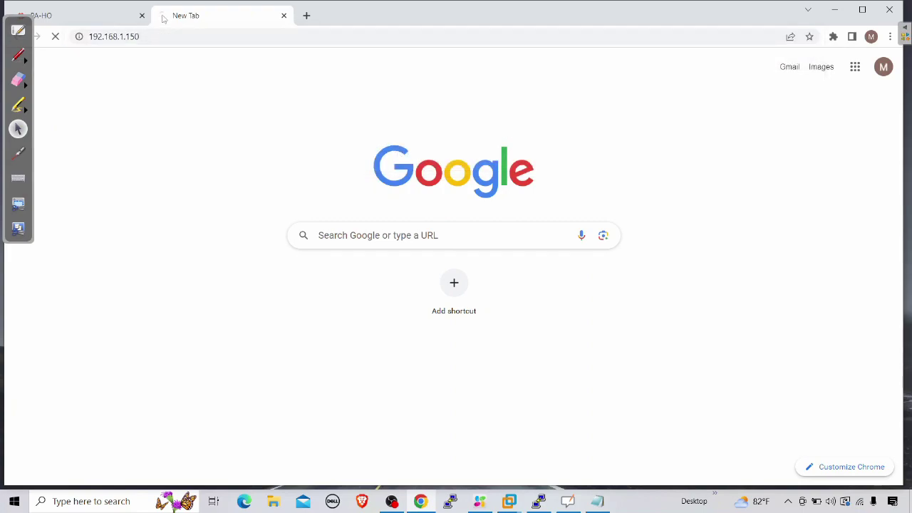
click(314, 352)
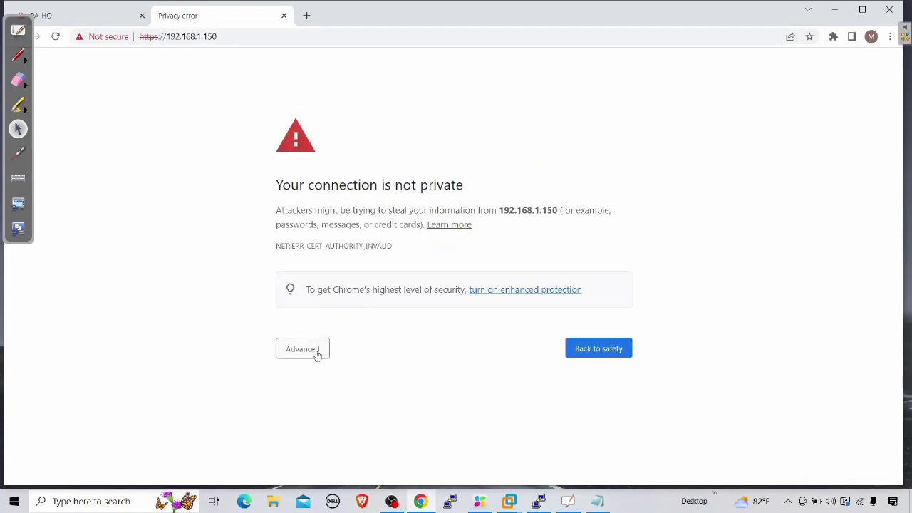
click(340, 439)
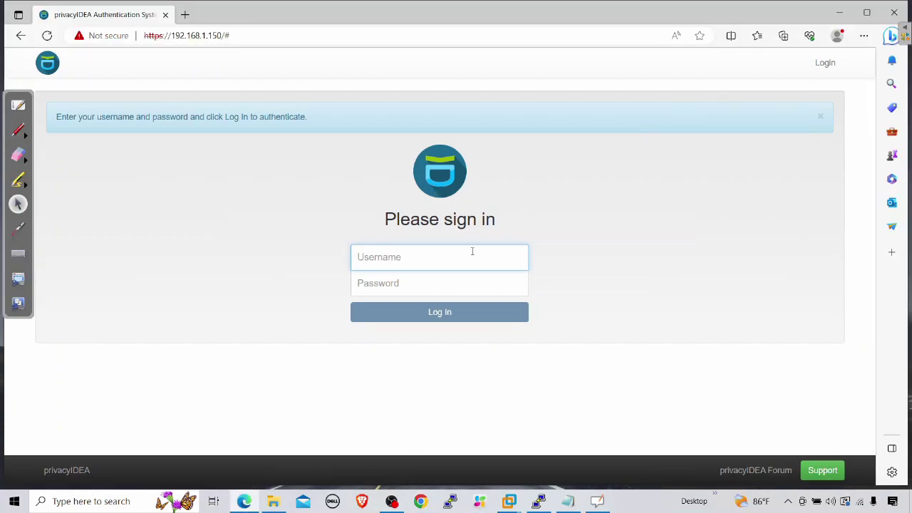
Step: Sign in as admin, step through the welcome tour and decline the default realm
text(admin)
key(Tab)
text(admin)
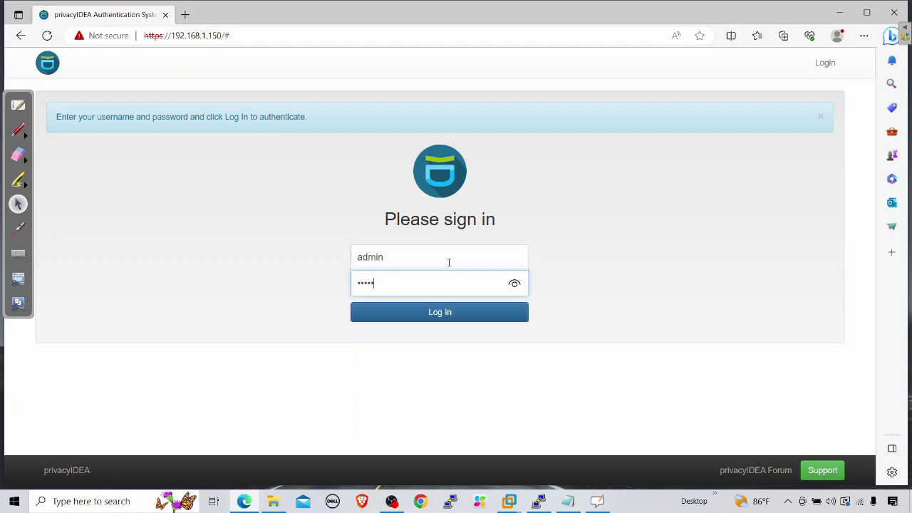
text(1234)
key(Return)
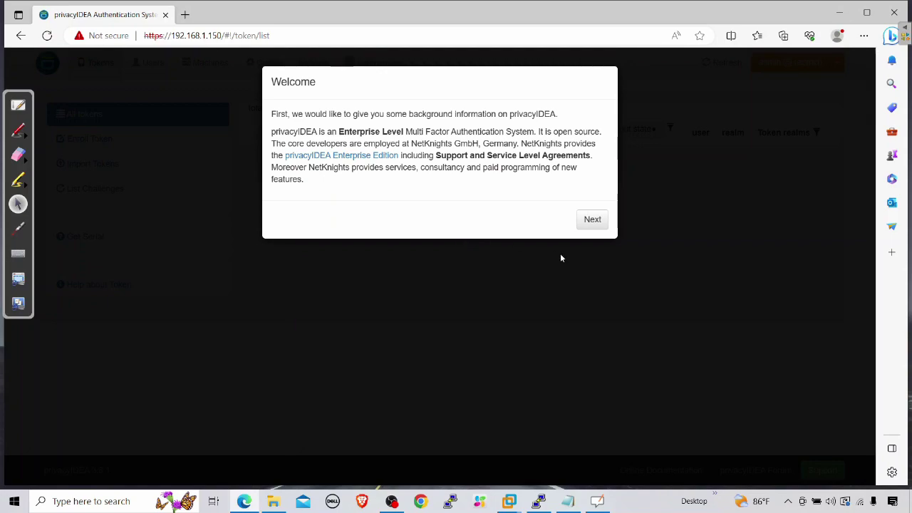
click(602, 222)
click(602, 315)
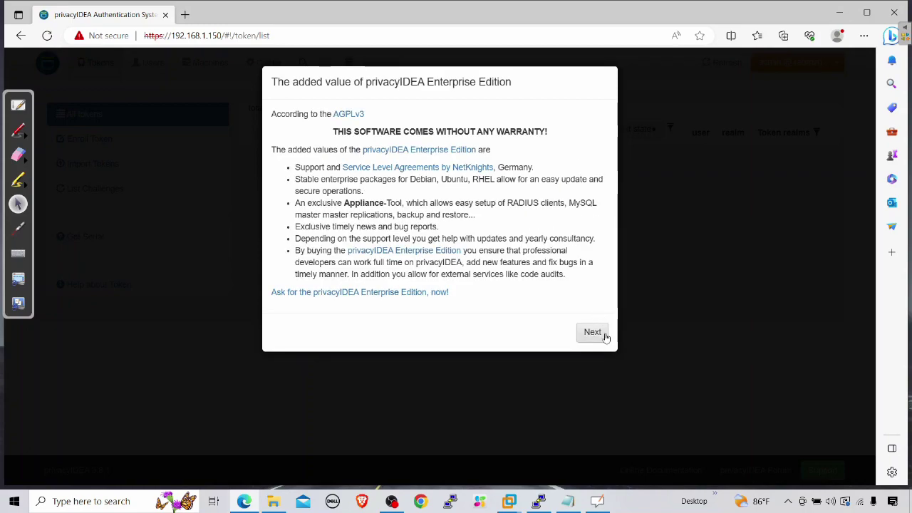
click(605, 335)
click(589, 183)
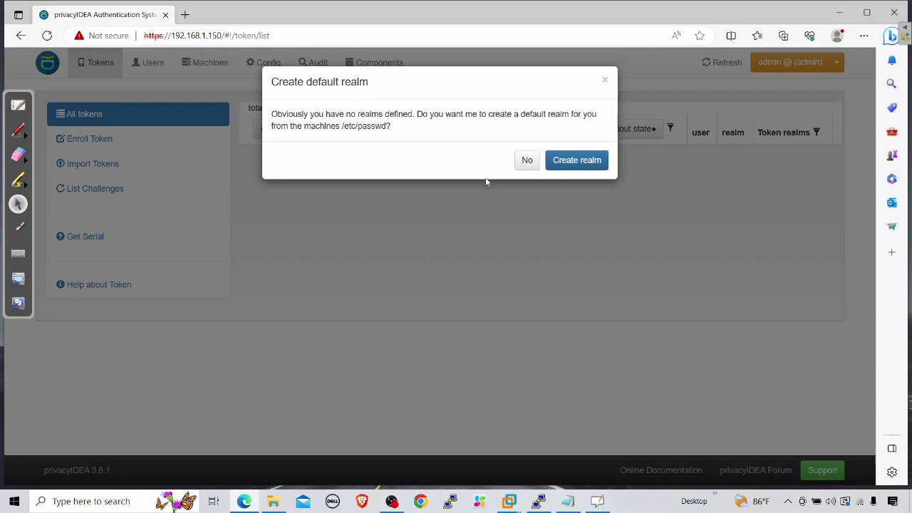
click(527, 162)
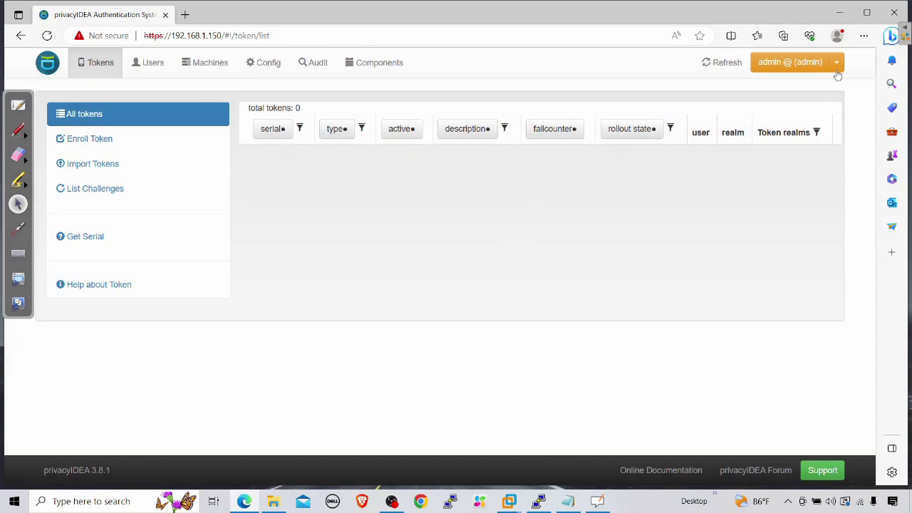
Step: Log out, sign back in as admin, and dismiss the welcome tour and default-realm prompt again
click(836, 64)
click(764, 162)
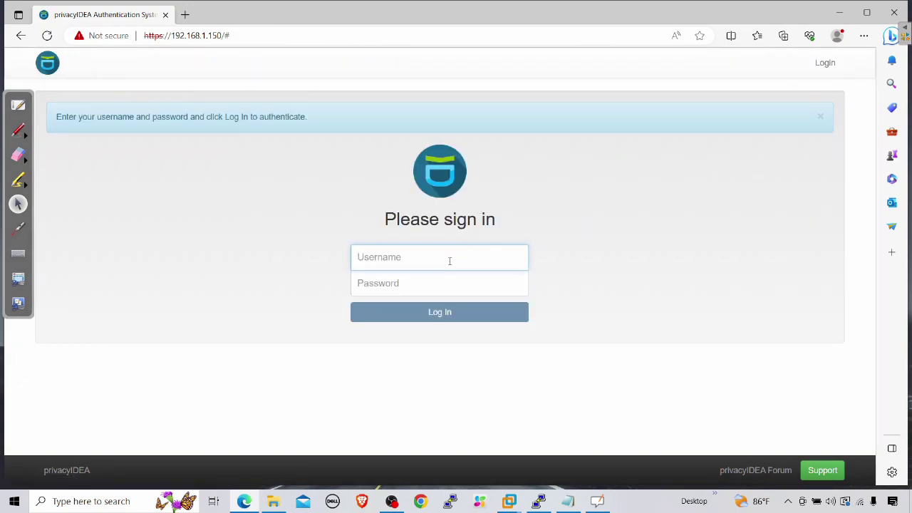
text(admin)
key(Tab)
text(admin1234)
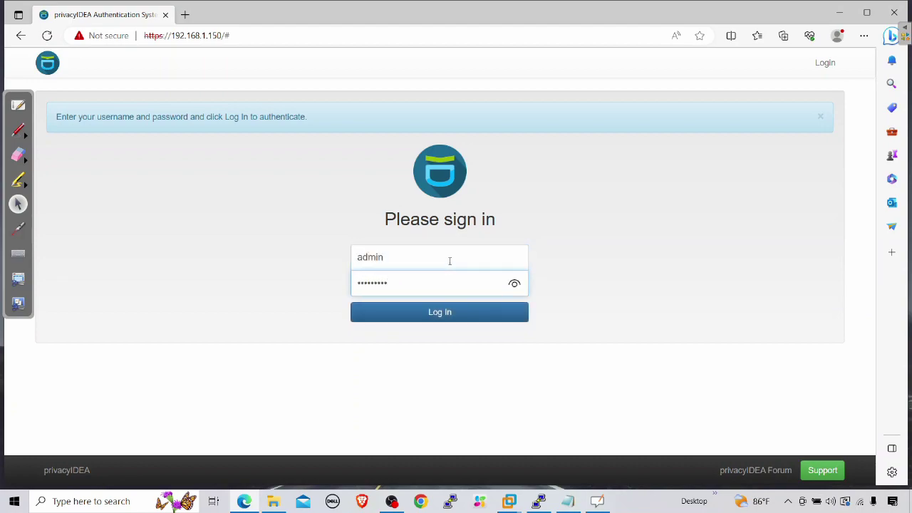
click(450, 312)
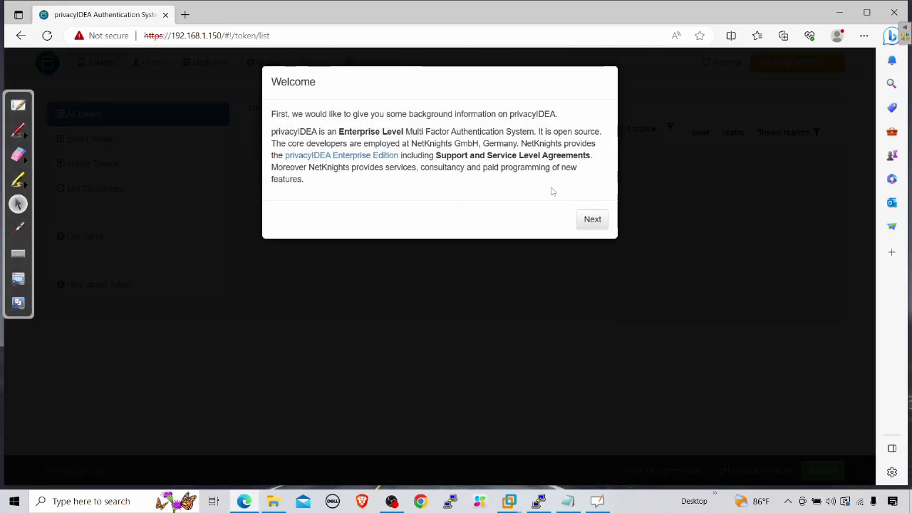
click(590, 219)
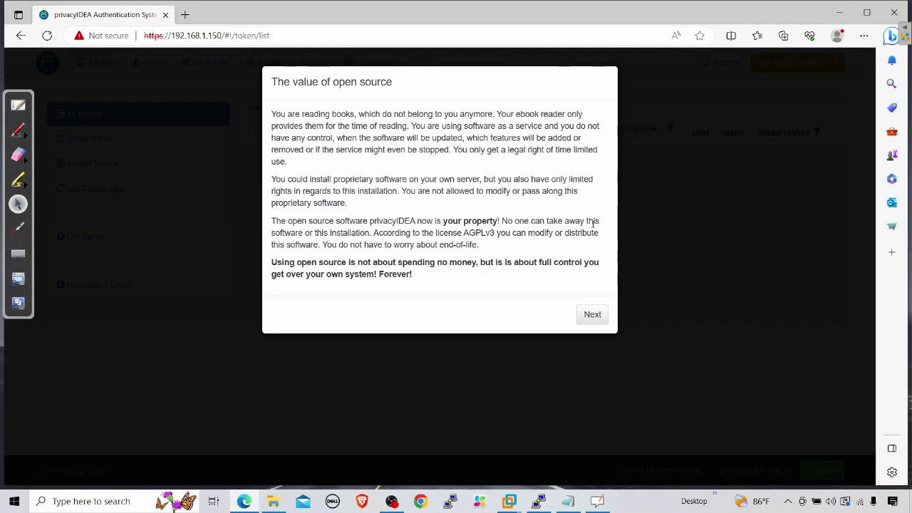
click(592, 317)
click(594, 333)
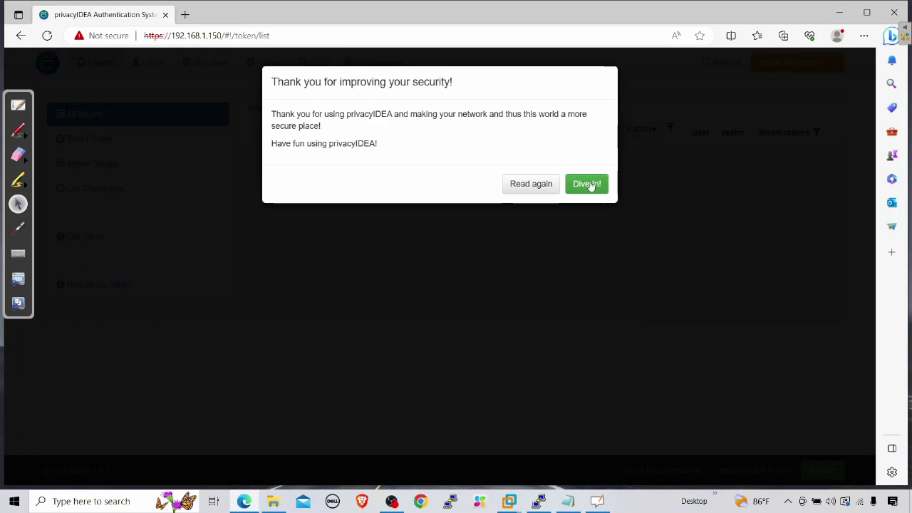
click(586, 183)
click(524, 163)
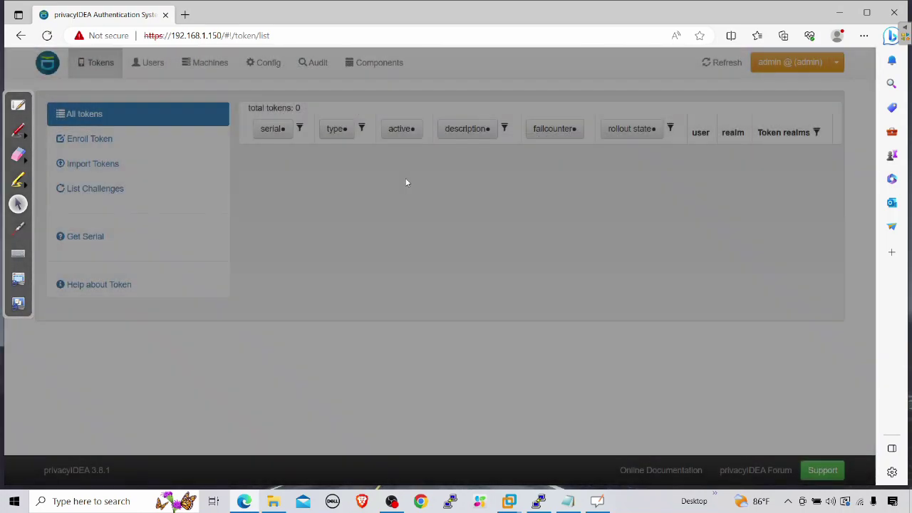
Step: Under Config > Policies, create a new policy named WEBUI with scope webui
click(271, 66)
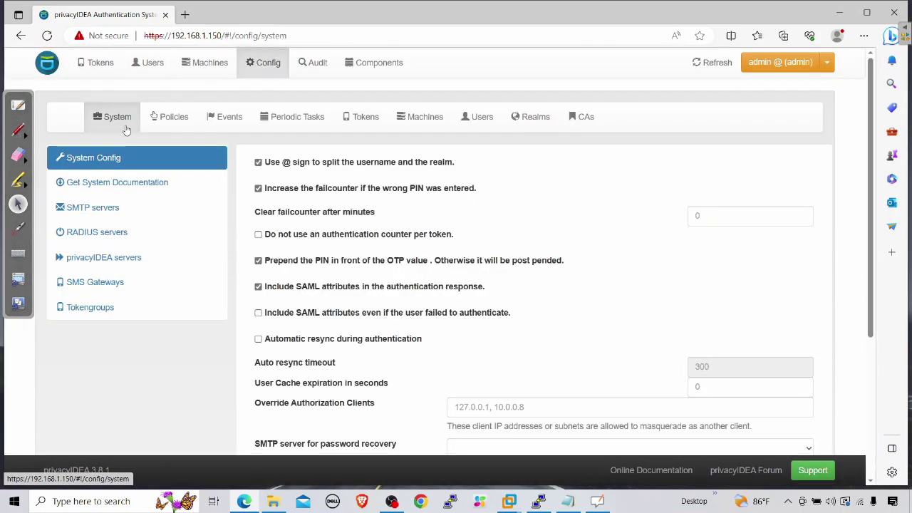
click(170, 119)
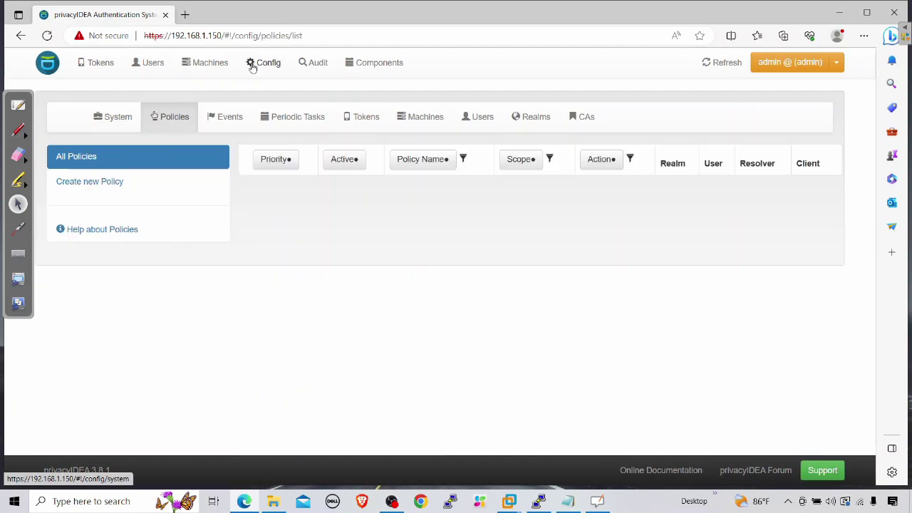
click(104, 190)
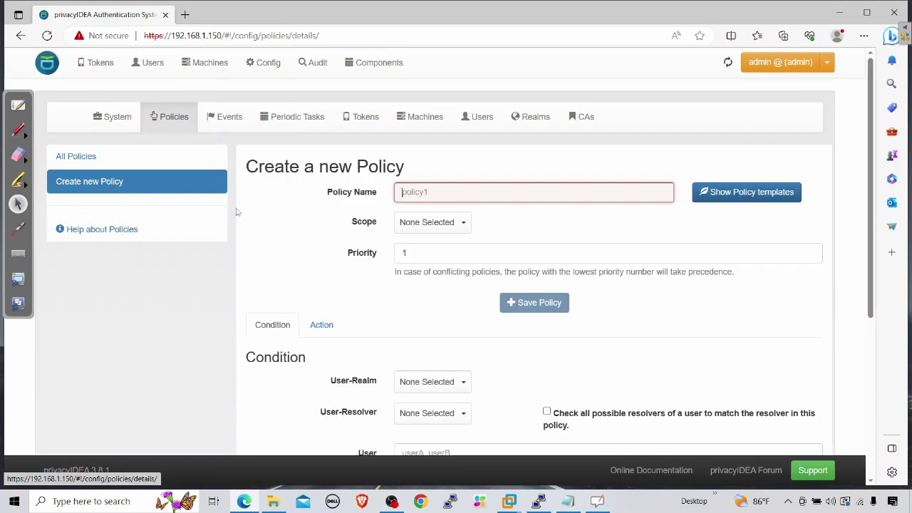
click(482, 191)
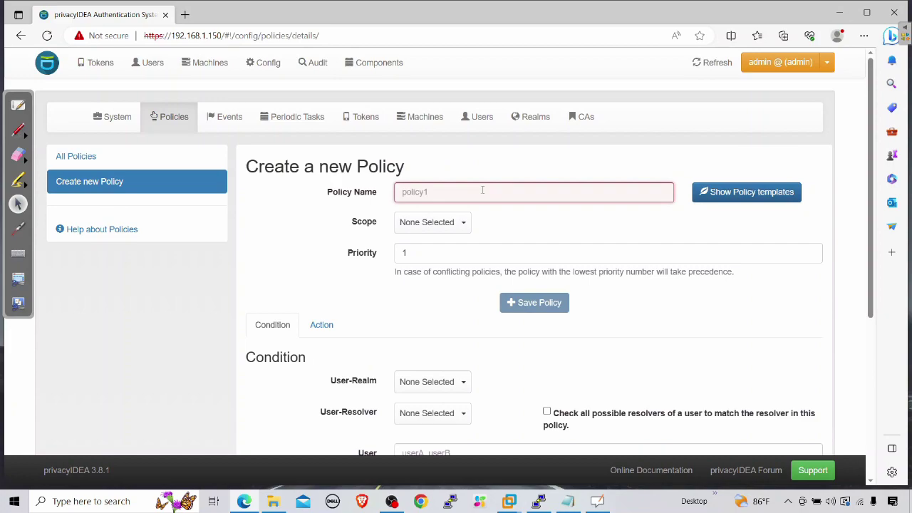
text(WE)
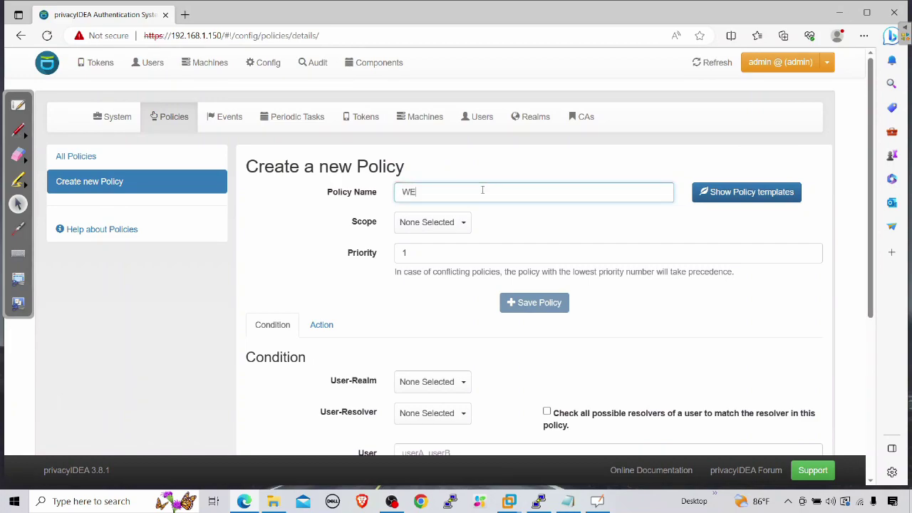
text(BUI)
click(428, 223)
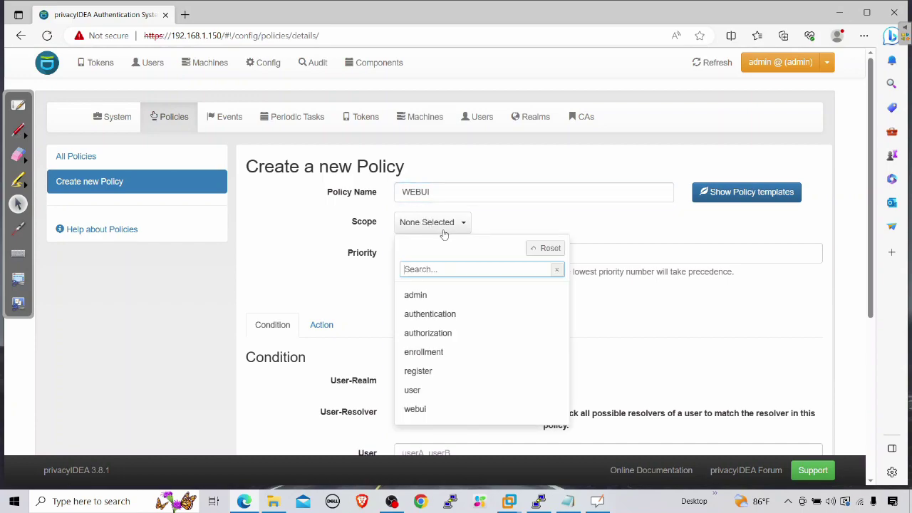
click(453, 407)
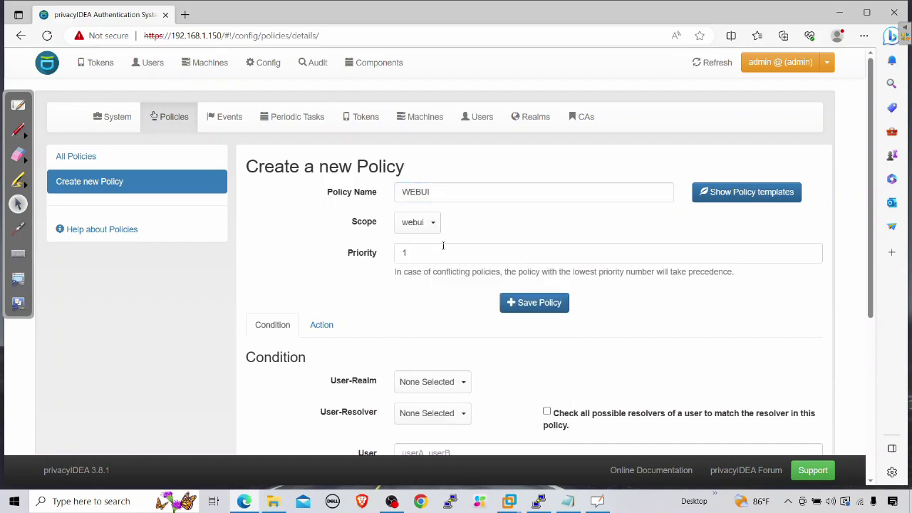
scroll(500, 281, down, 3)
scroll(520, 284, down, 1)
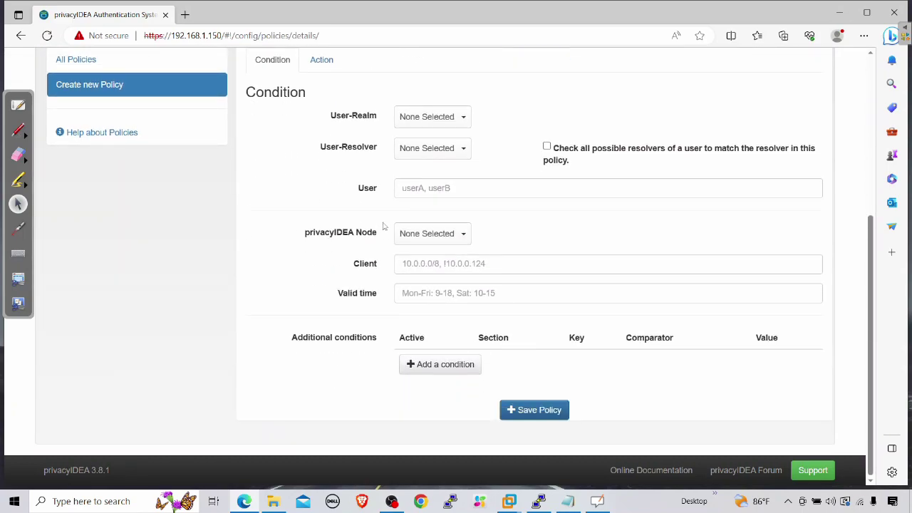
scroll(376, 213, up, 2)
Step: Enable the hide_welcome_info action in the WEBUI policy, found by filtering for HIDE
click(320, 192)
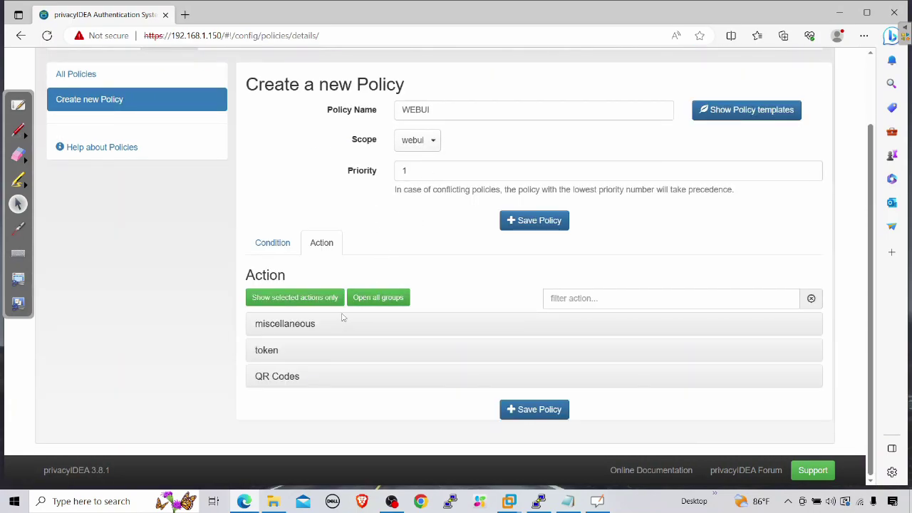
click(588, 299)
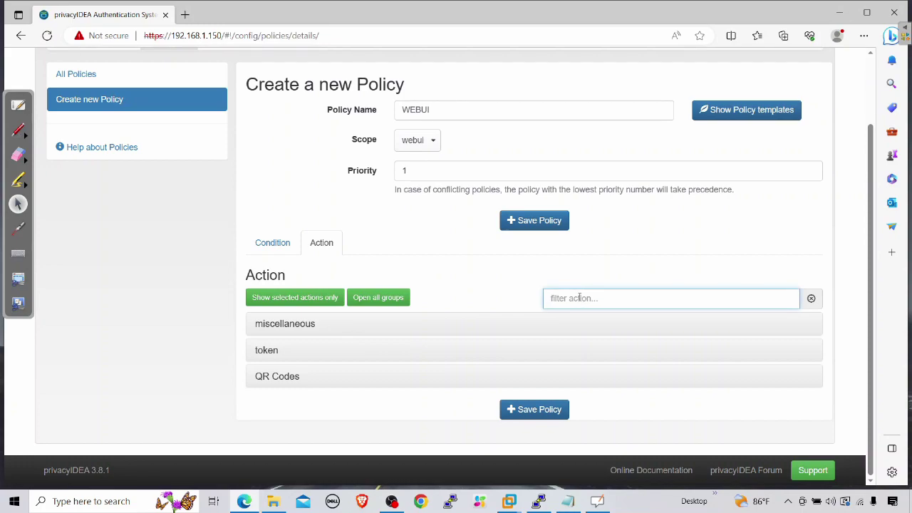
text(HIDE)
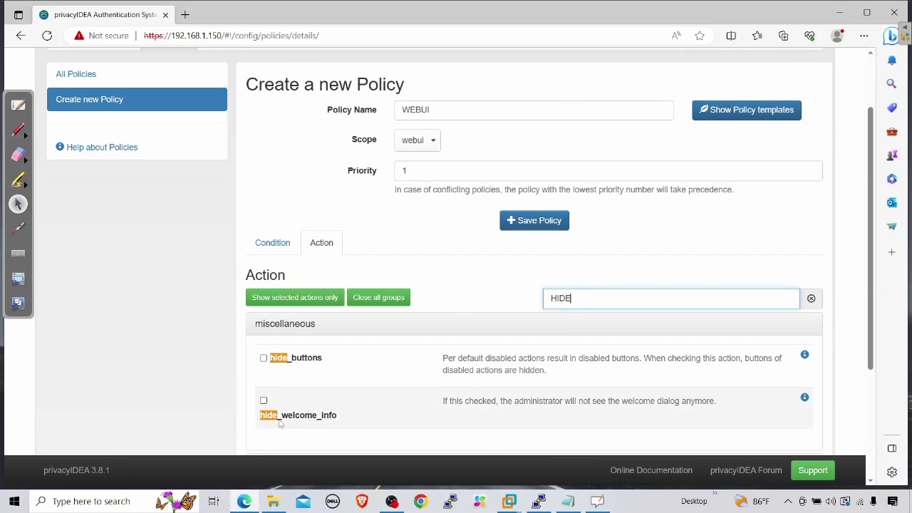
click(263, 400)
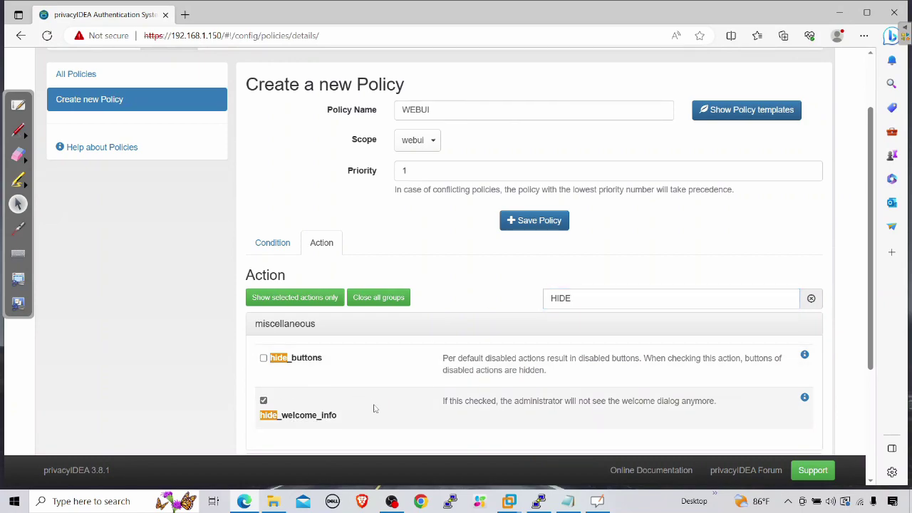
scroll(376, 408, down, 1)
Step: Enable the logout_time action, found by filtering for LOGOUT, and set it to 600
double_click(560, 233)
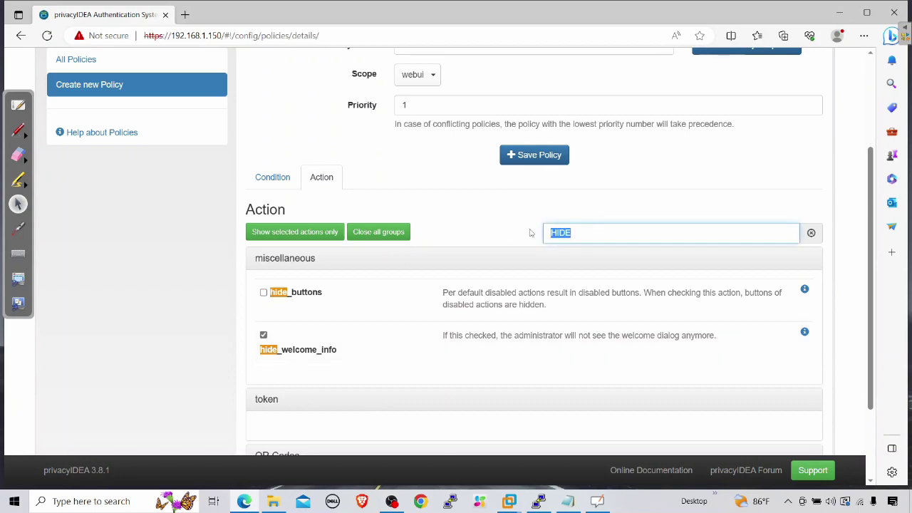
key(BackSpace)
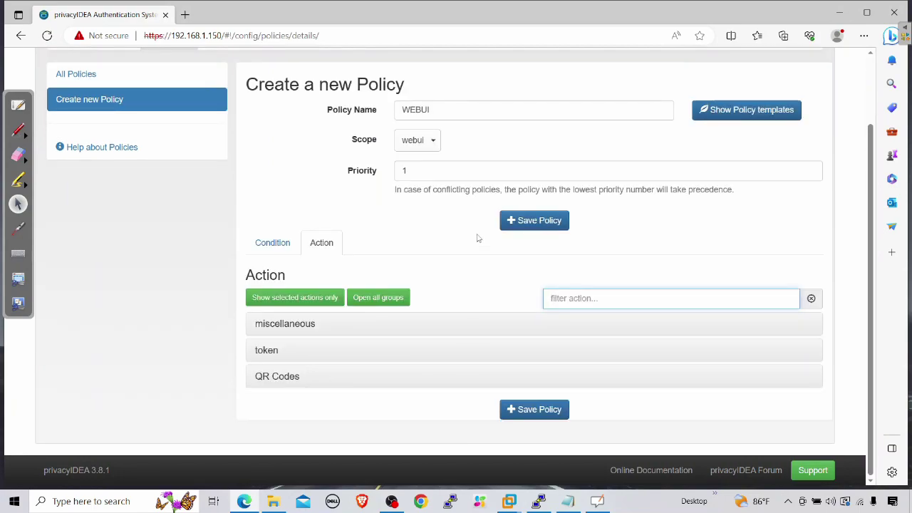
text(LOG)
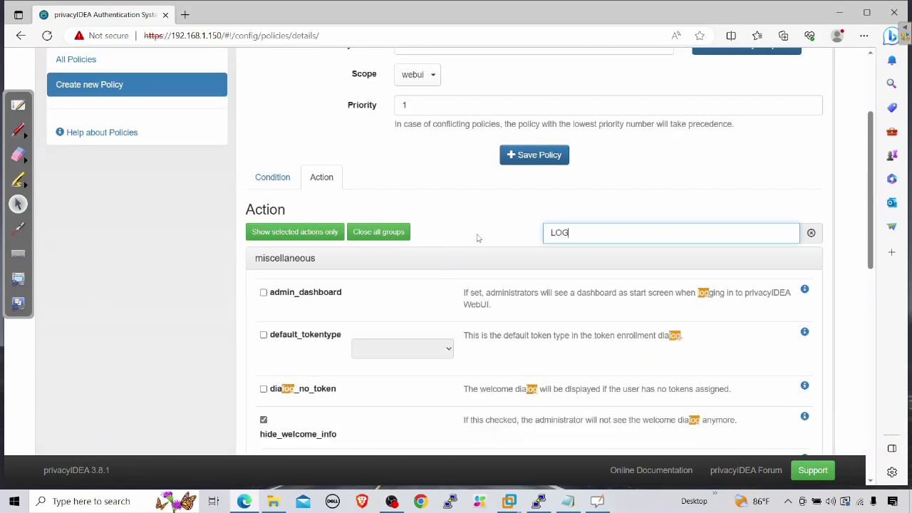
text(OUT)
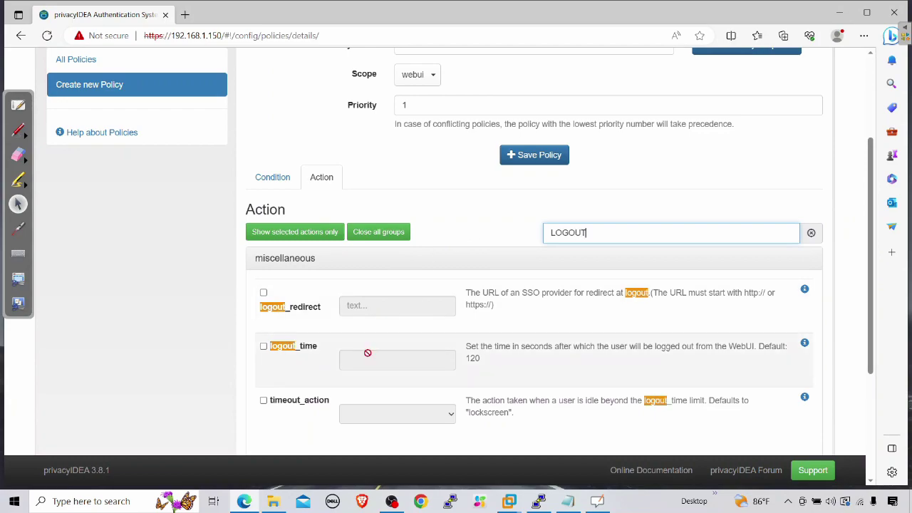
click(263, 346)
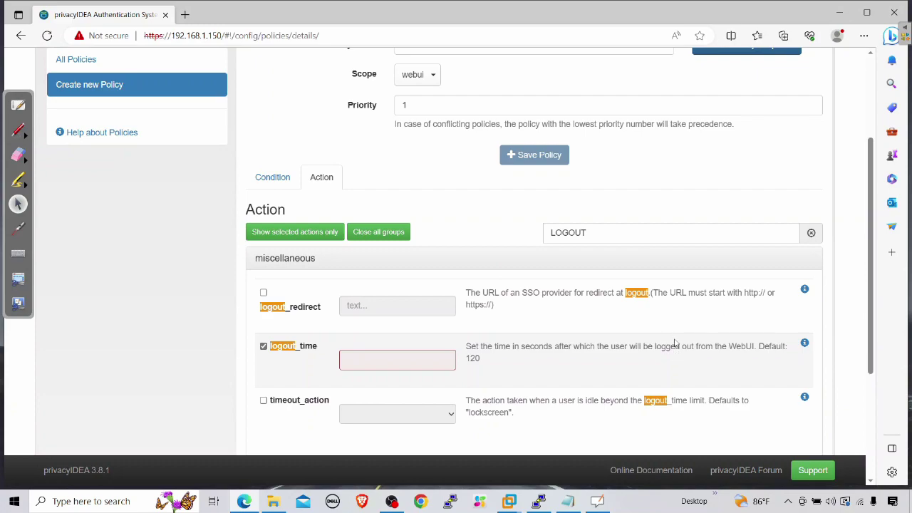
drag(767, 347, 748, 368)
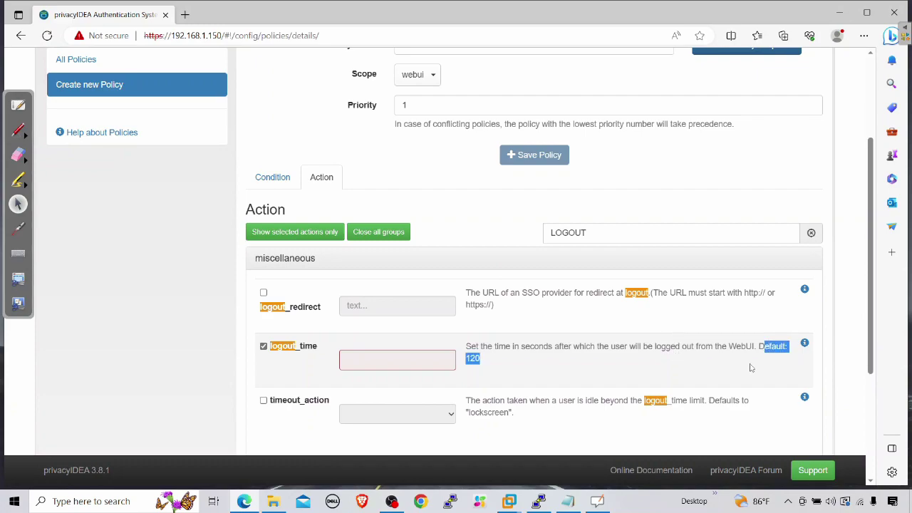
click(436, 361)
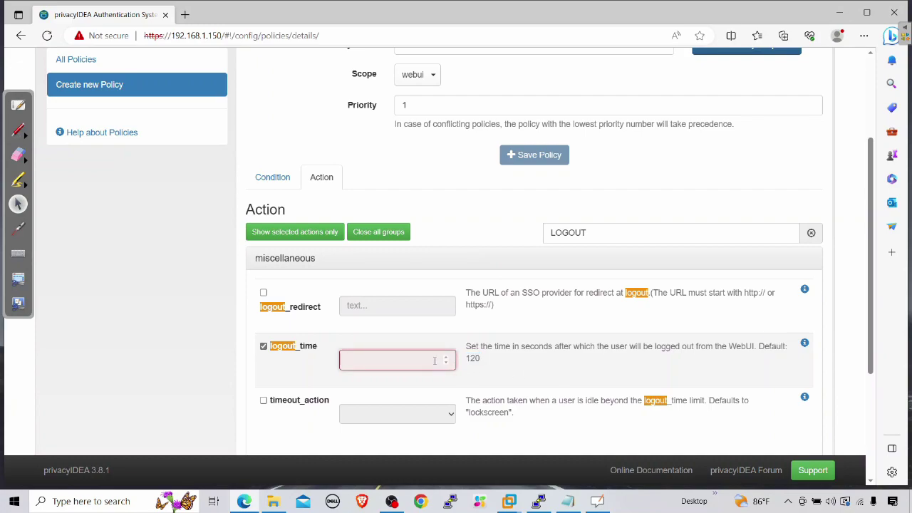
text(600)
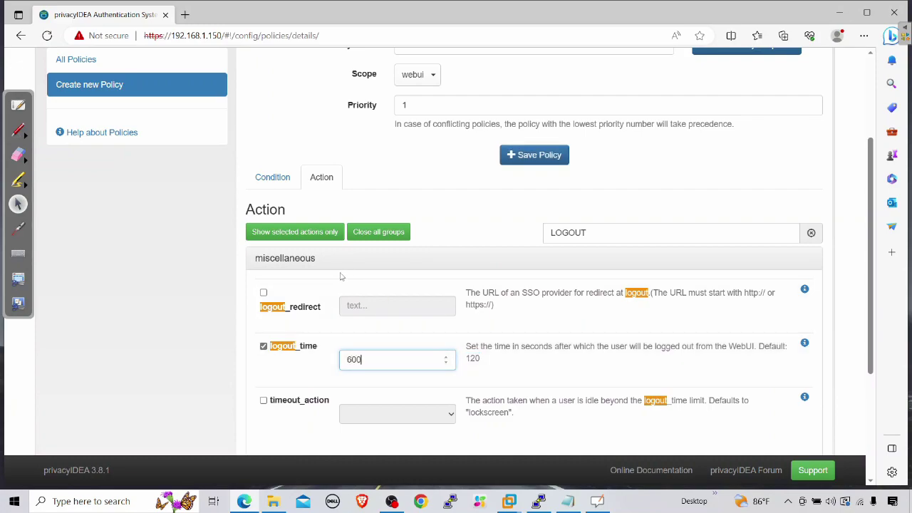
scroll(428, 283, down, 3)
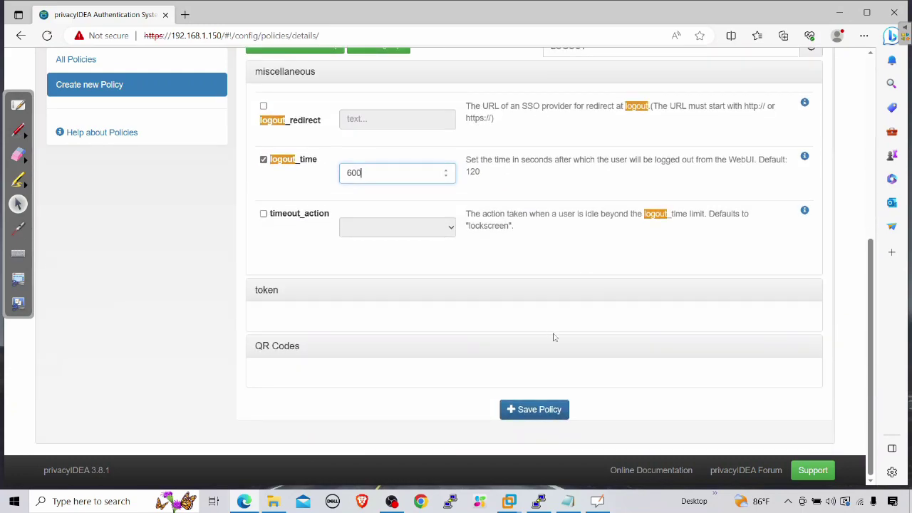
Step: Save the WEBUI policy and log out of the admin session
click(553, 409)
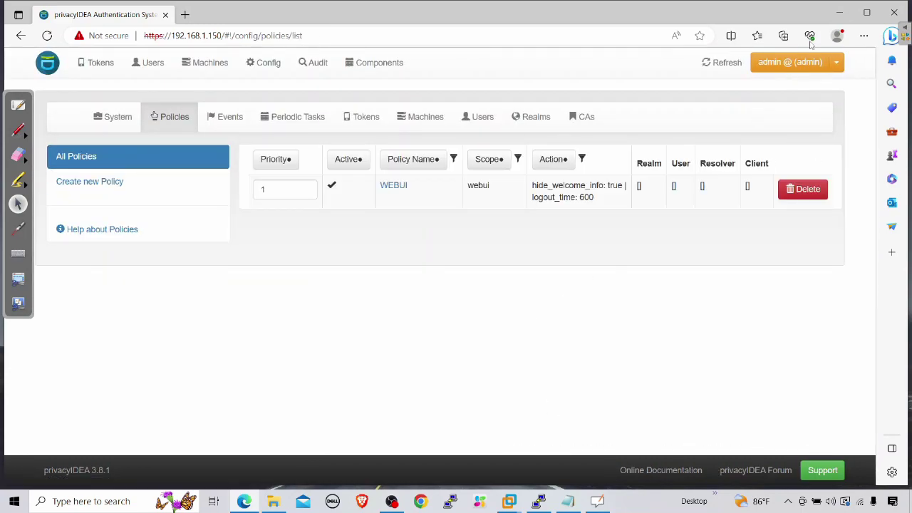
drag(401, 199, 625, 226)
click(625, 225)
click(836, 62)
click(762, 162)
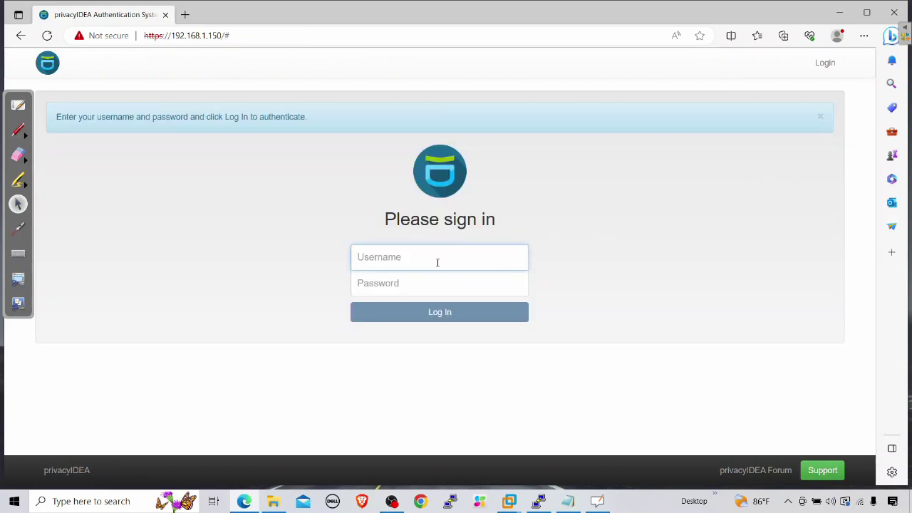
Step: Sign back in as admin, retyping the username in lowercase after the uppercase attempt fails
text(ADMIN)
key(Tab)
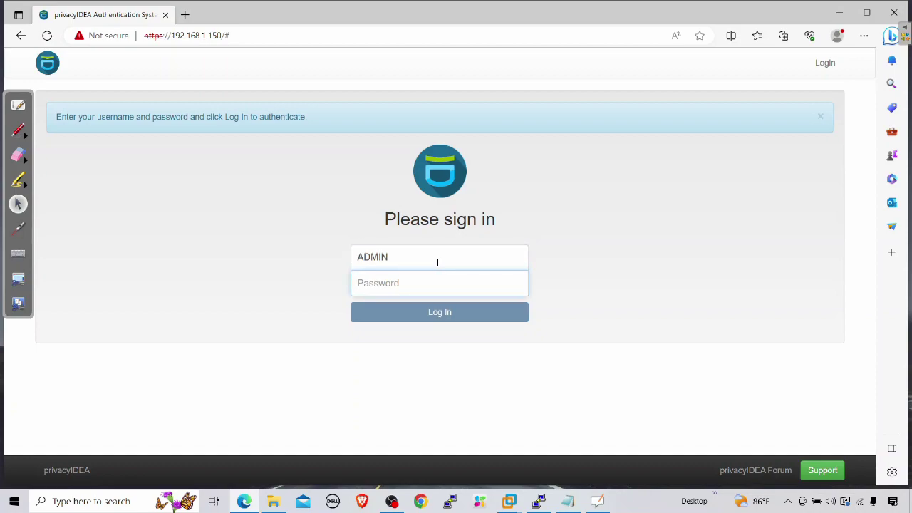
text(••)
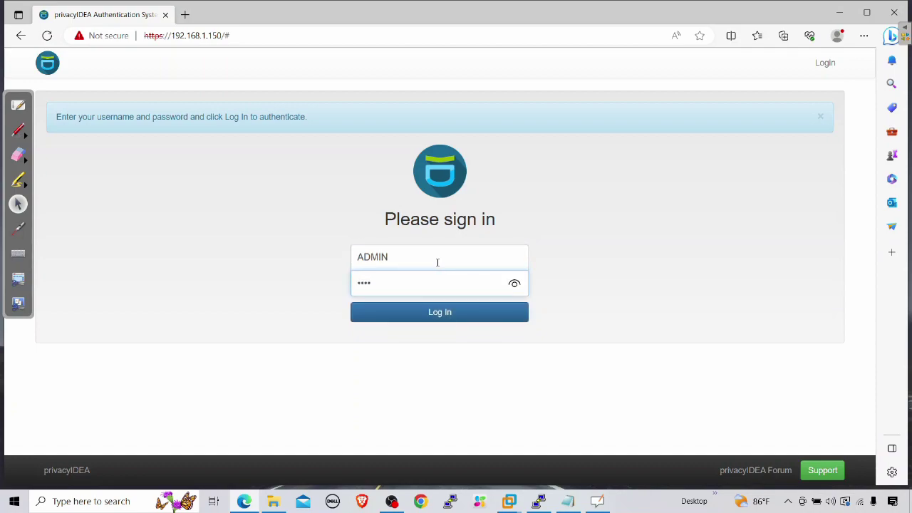
text(•••••)
key(Return)
drag(407, 258, 326, 252)
text(admi)
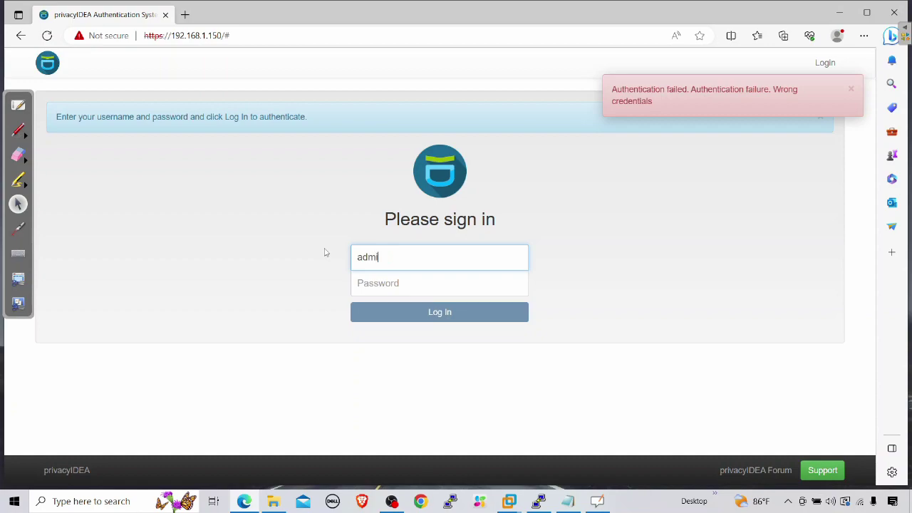
text(n)
key(Tab)
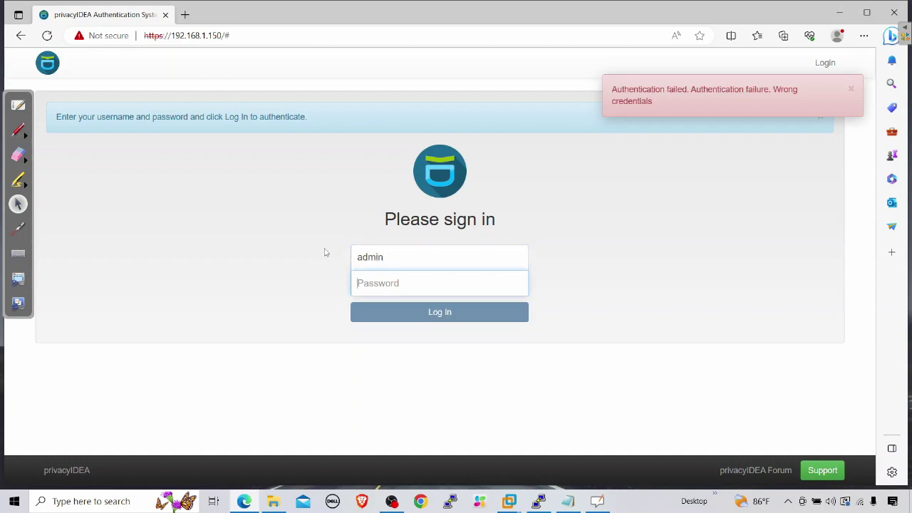
text(•••••)
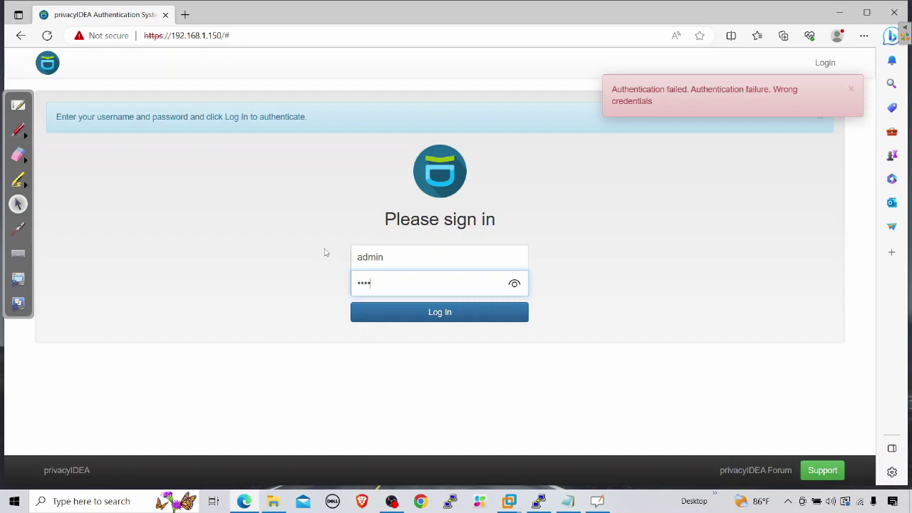
text(•••)
key(Return)
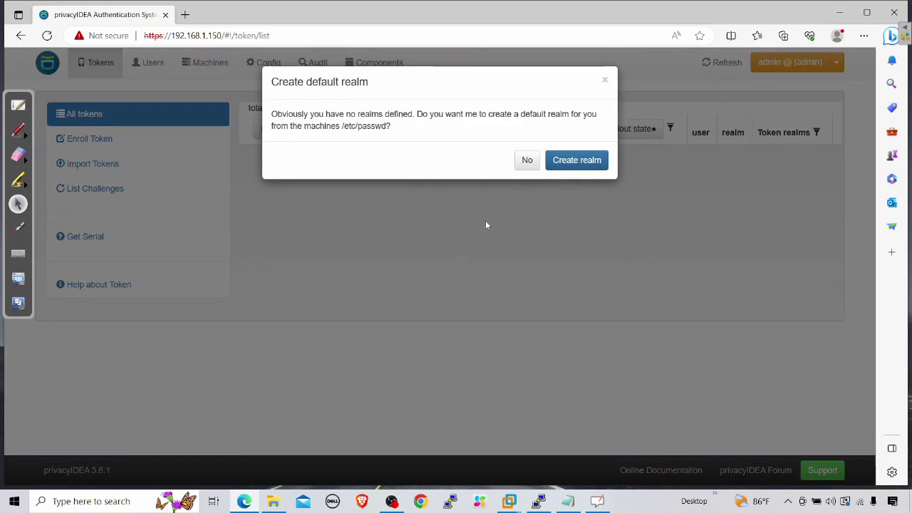
Step: Decline the default realm prompt and create a realm named localrealm under Config > Realms
click(525, 168)
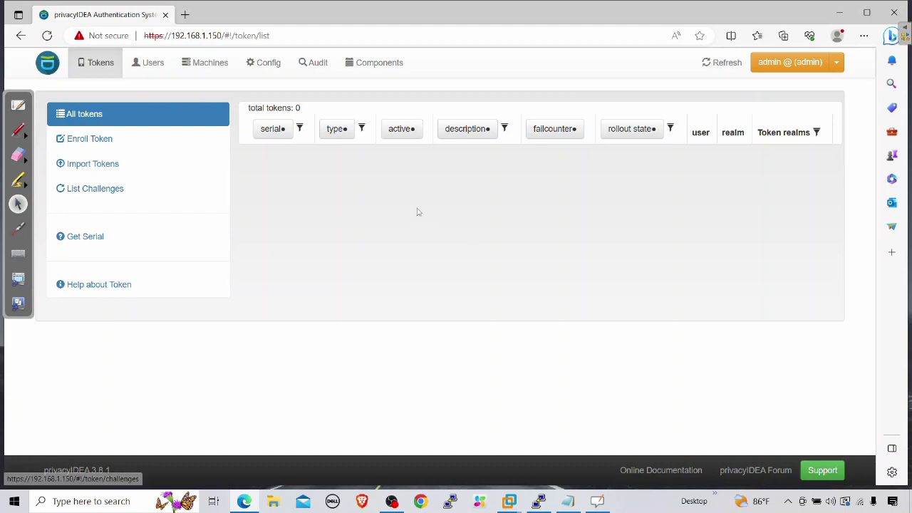
click(269, 66)
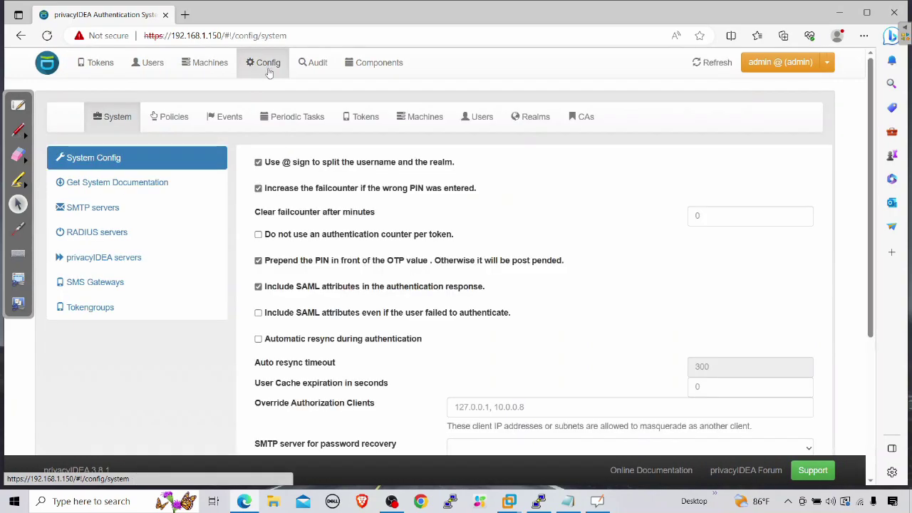
click(536, 118)
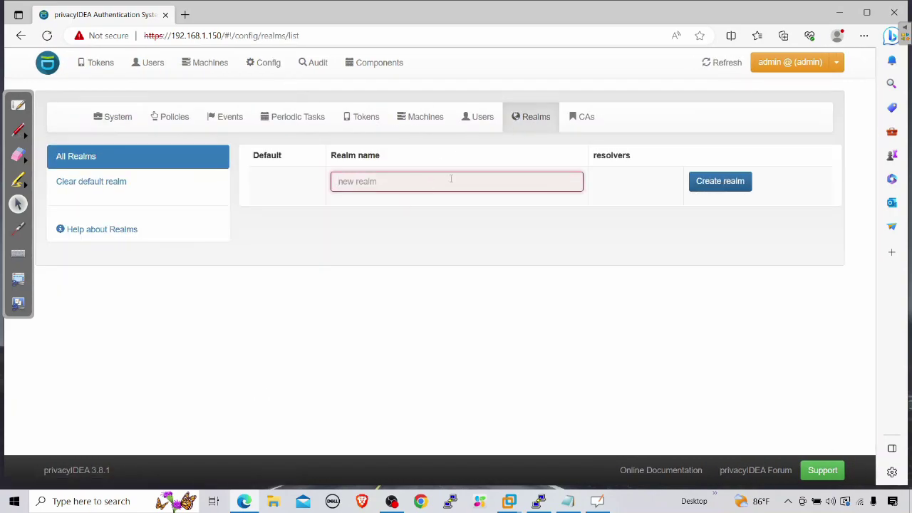
click(393, 183)
text(cal)
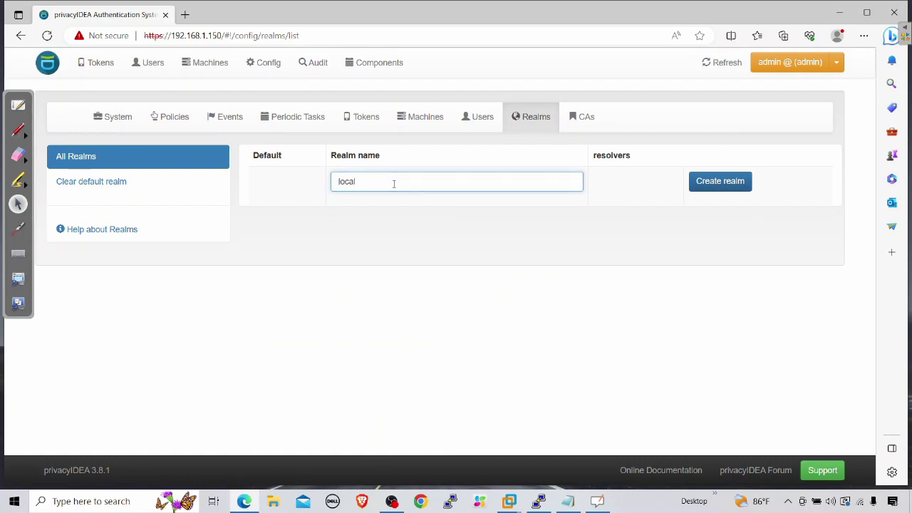
text(realm)
click(704, 189)
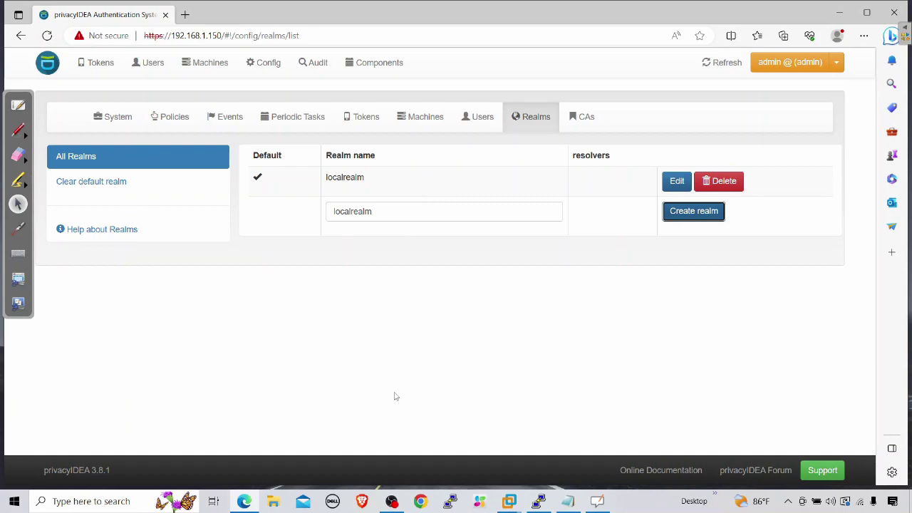
click(828, 17)
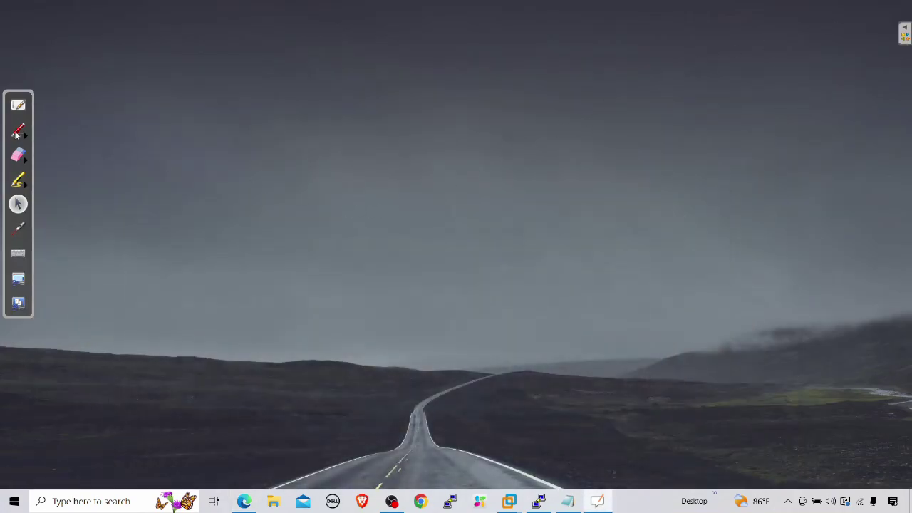
Step: With the yellow pen, draw a box labelled PA on the desktop
click(18, 132)
mouse_move(23, 142)
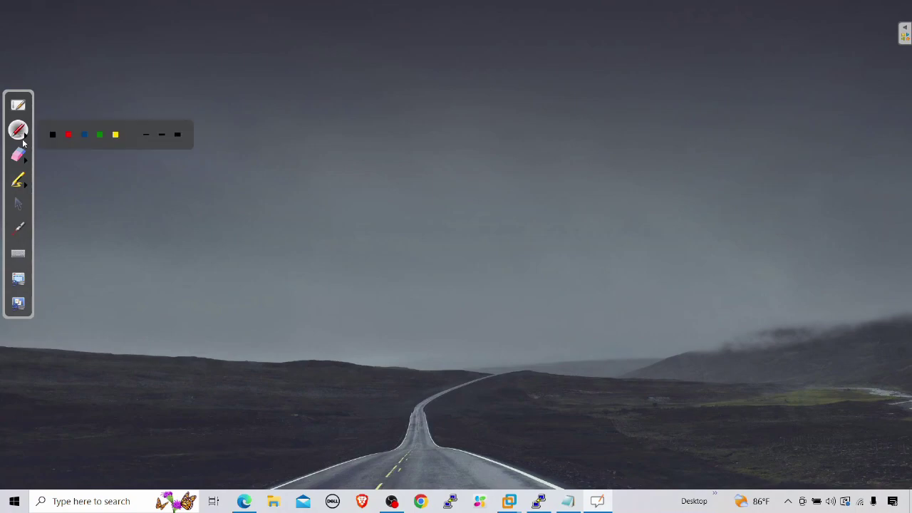
click(116, 137)
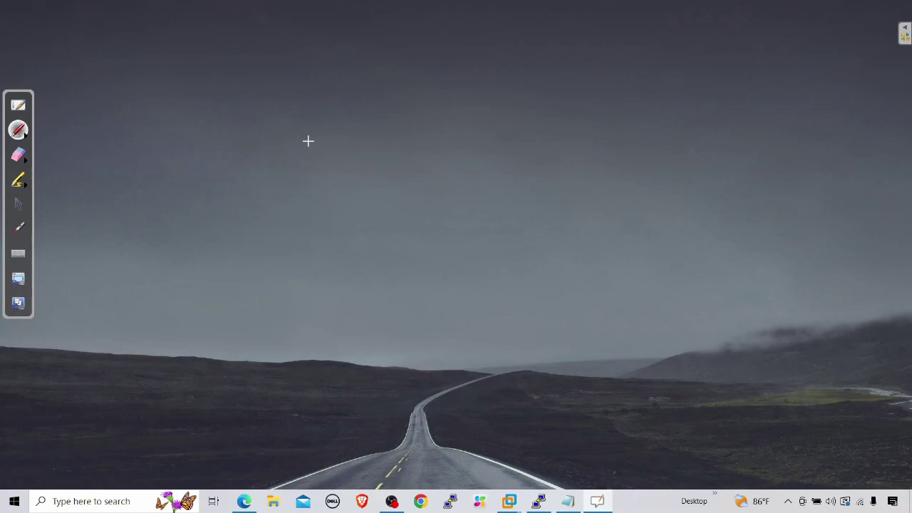
mouse_move(327, 147)
mouse_down()
mouse_move(372, 145)
mouse_move(325, 157)
mouse_move(326, 209)
mouse_move(401, 202)
mouse_up()
mouse_move(386, 144)
mouse_down()
mouse_move(396, 151)
mouse_move(400, 201)
mouse_up()
mouse_move(340, 175)
mouse_down()
mouse_move(349, 197)
mouse_move(347, 177)
mouse_move(368, 162)
mouse_move(376, 186)
mouse_up()
click(365, 164)
drag(362, 178, 375, 176)
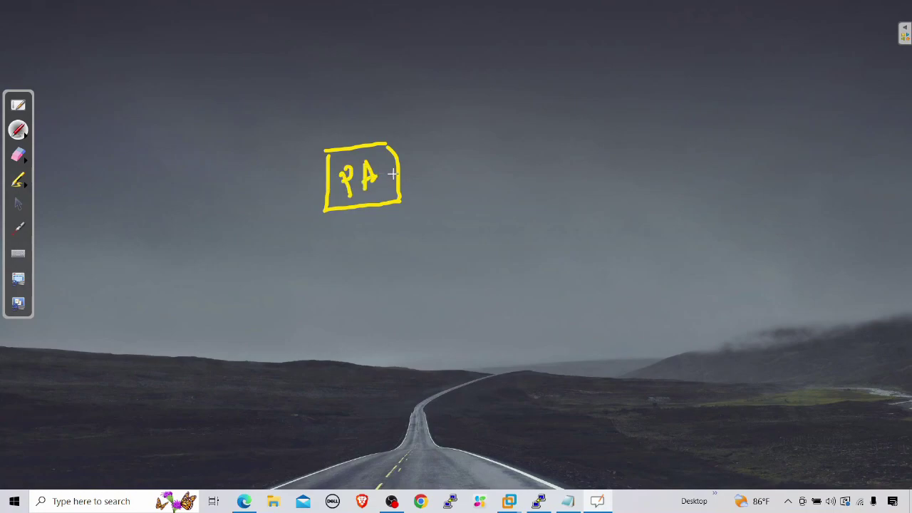
Step: Draw a link to a RADIUS box and arrows showing requests between PA and RADIUS
mouse_move(418, 98)
mouse_down()
mouse_move(385, 134)
mouse_move(408, 124)
mouse_up()
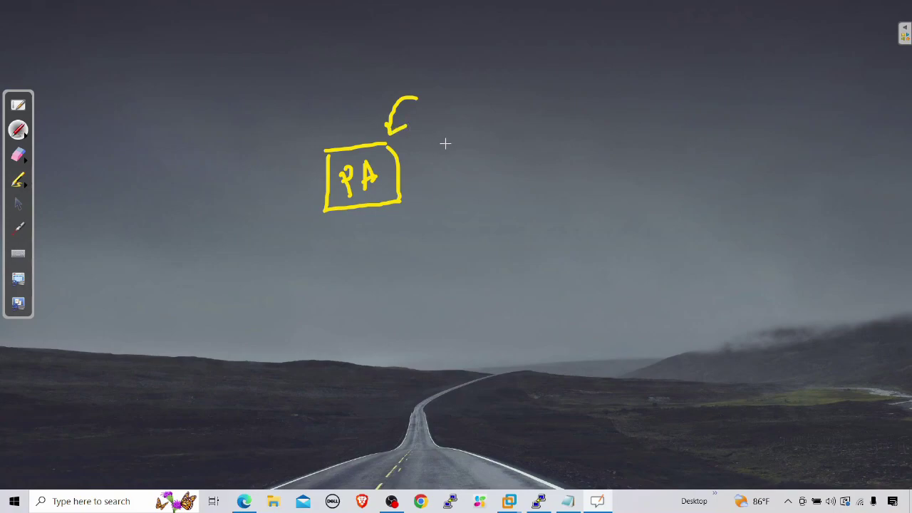
drag(401, 178, 495, 180)
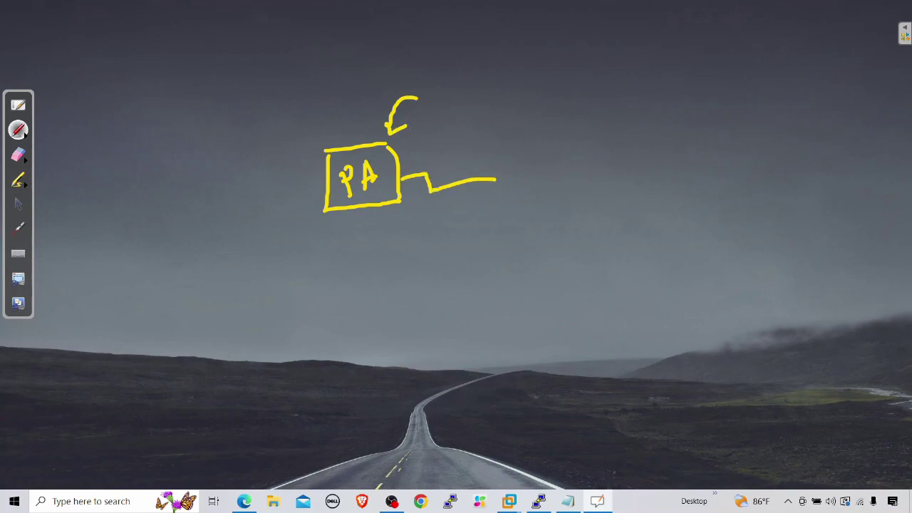
mouse_move(496, 138)
mouse_down()
mouse_move(508, 214)
mouse_move(562, 207)
mouse_move(533, 123)
mouse_move(556, 192)
mouse_up()
mouse_move(564, 137)
mouse_down()
mouse_move(568, 154)
mouse_move(584, 132)
mouse_move(596, 146)
mouse_move(614, 121)
mouse_move(616, 141)
mouse_move(639, 113)
mouse_move(636, 131)
mouse_up()
drag(535, 97, 620, 70)
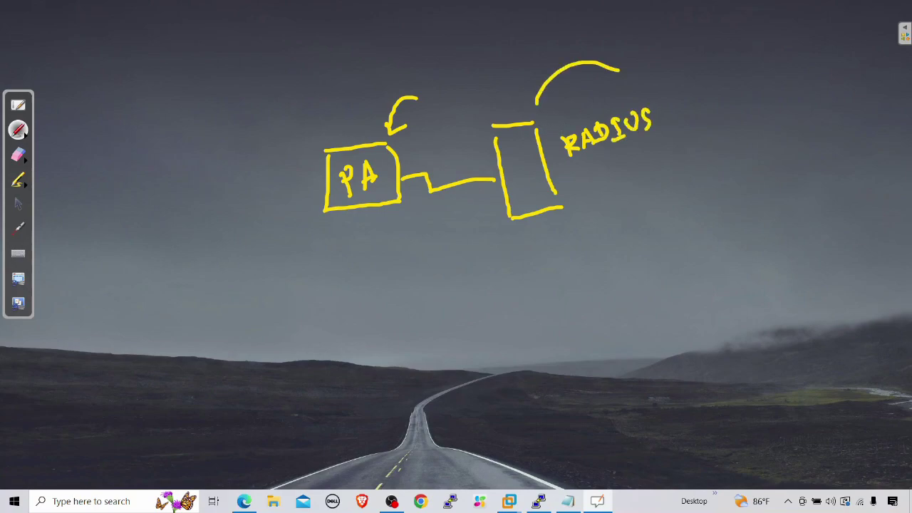
drag(532, 95, 559, 107)
mouse_move(409, 148)
mouse_down()
mouse_move(478, 139)
mouse_move(475, 151)
mouse_up()
mouse_move(411, 208)
mouse_down()
mouse_move(491, 203)
mouse_move(488, 218)
mouse_up()
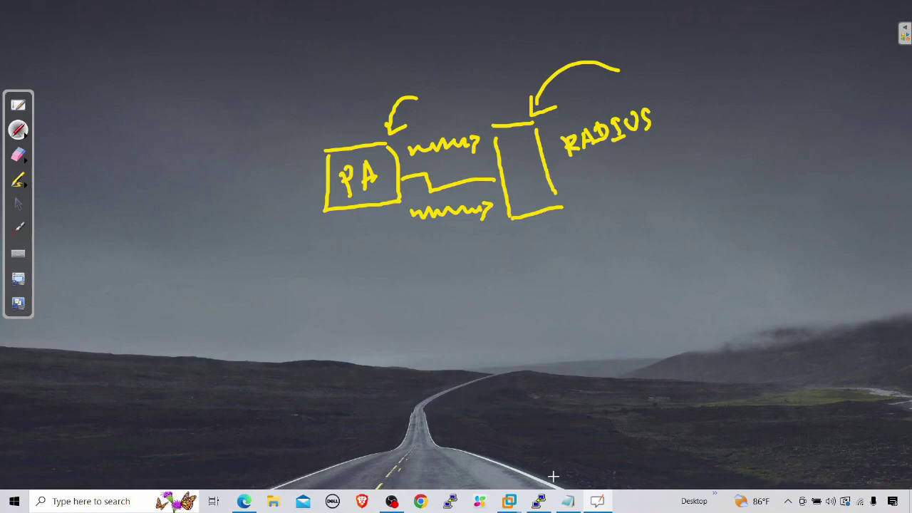
Step: Bring the PuTTY terminal back, erase the sketch, and clear the stray character at the prompt
click(18, 204)
click(538, 500)
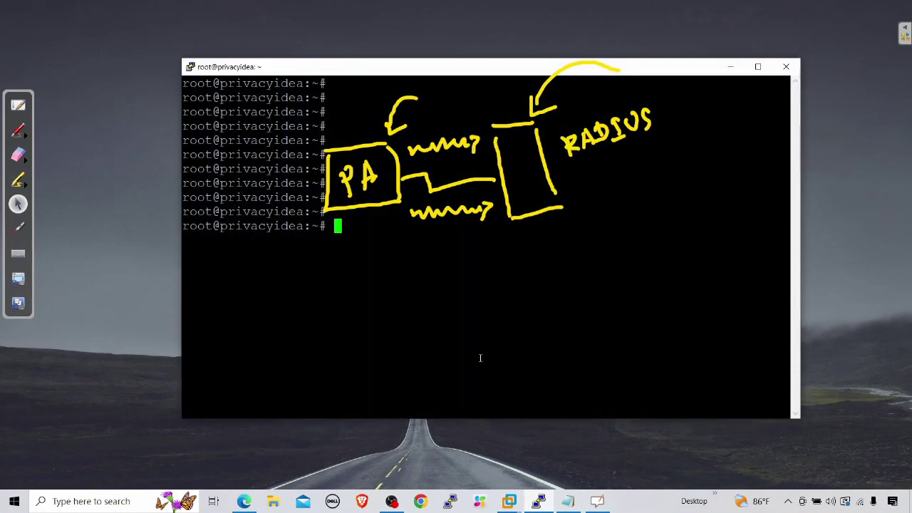
text(\')
click(18, 155)
mouse_move(548, 198)
mouse_down()
mouse_move(332, 203)
mouse_move(477, 75)
mouse_move(656, 55)
mouse_move(651, 138)
mouse_up()
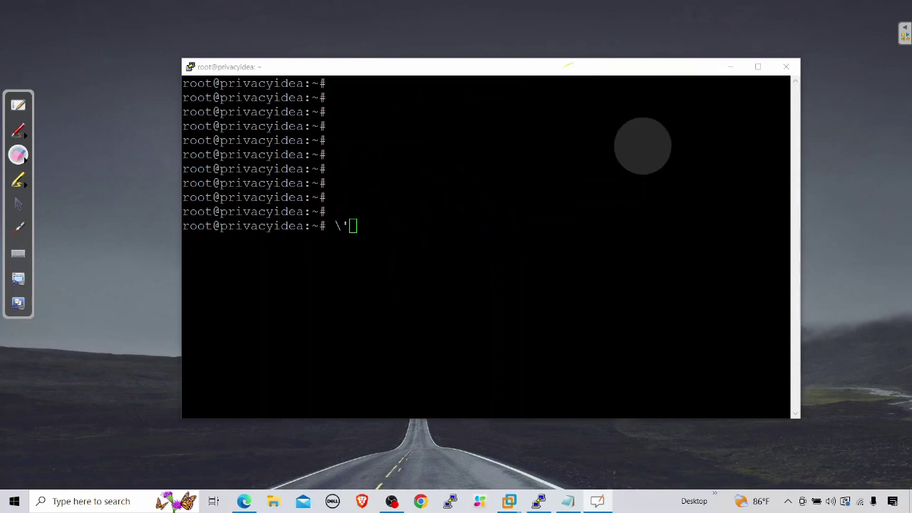
click(18, 204)
click(372, 228)
key(BackSpace)
key(BackSpace)
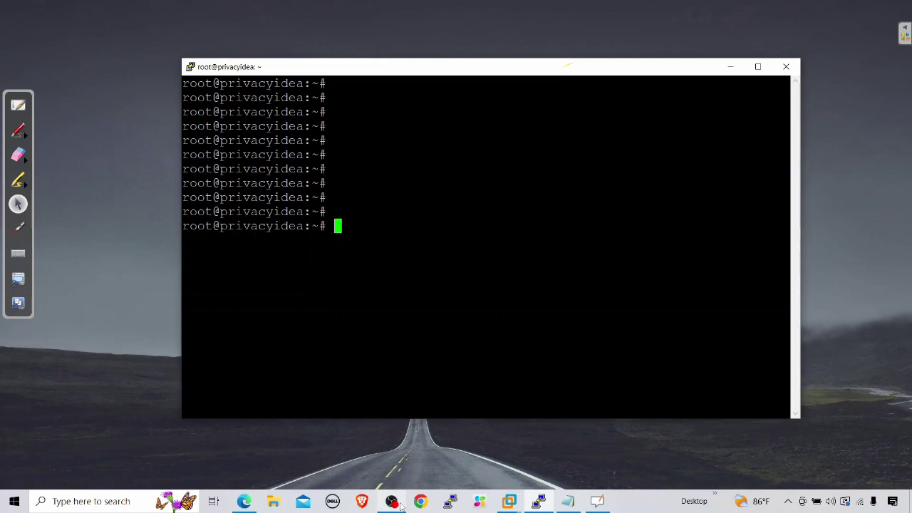
Step: Clear the screen and list the privacyidea- tools in /opt/privacyidea/bin with tab completion
key(ctrl+l)
key(Return)
key(Return)
key(Return)
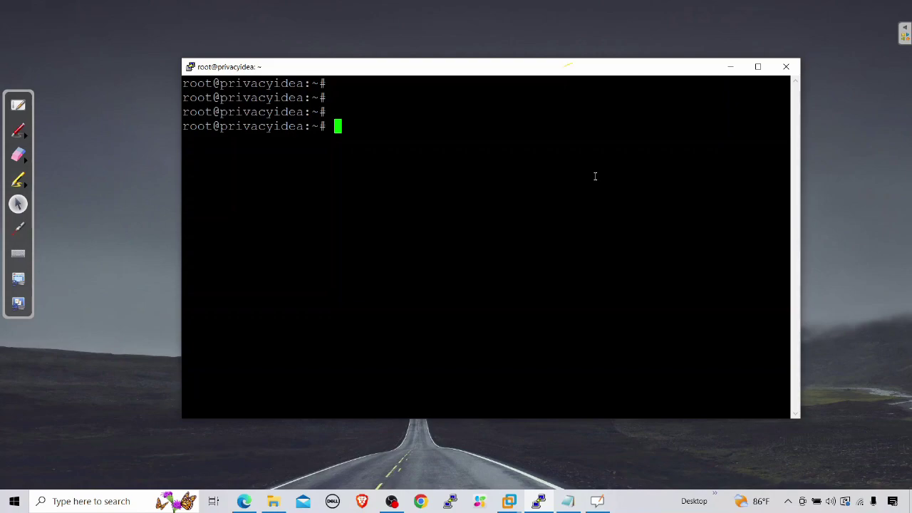
text(/opt/privacyidea/pri)
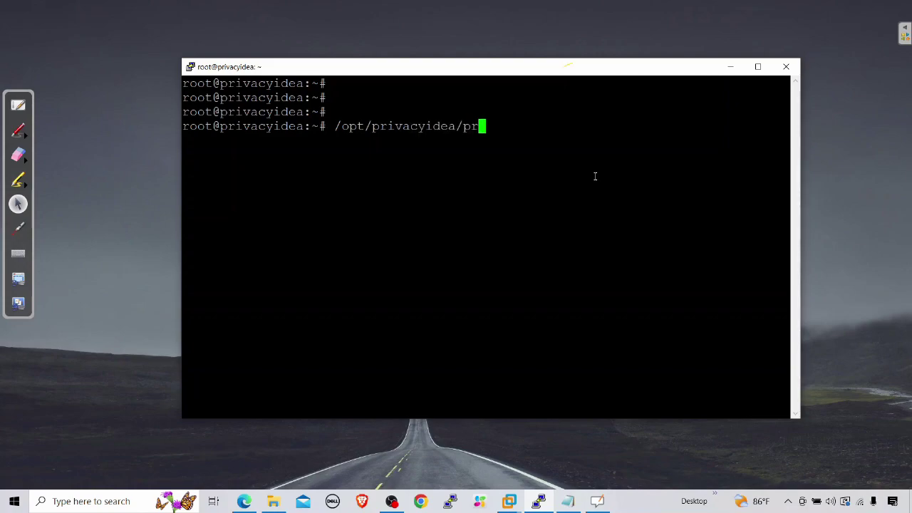
key(BackSpace)
key(BackSpace)
key(BackSpace)
text(bin)
key(BackSpace)
text(n/pr)
key(Tab)
text(p)
key(Tab)
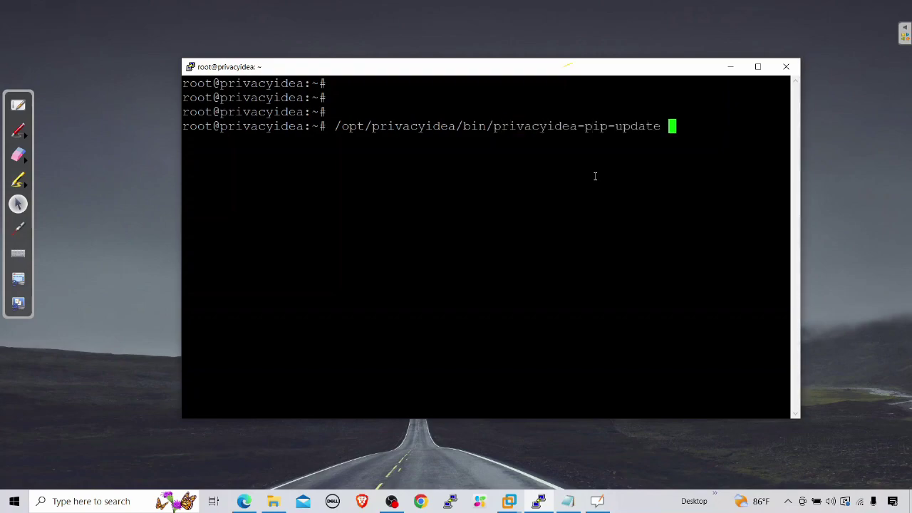
key(BackSpace)
key(BackSpace)
key(BackSpace)
key(BackSpace)
key(BackSpace)
key(BackSpace)
key(BackSpace)
key(BackSpace)
key(BackSpace)
key(BackSpace)
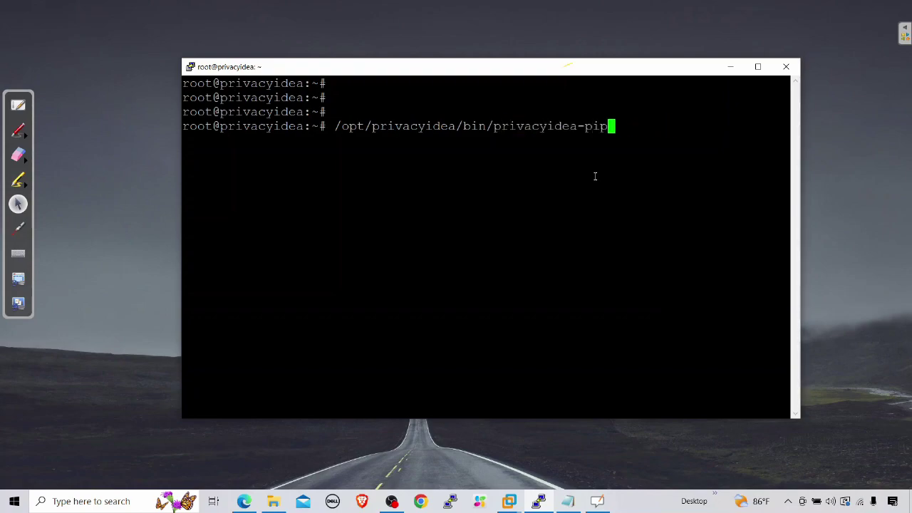
text(w)
key(BackSpace)
key(BackSpace)
key(Tab)
key(Tab)
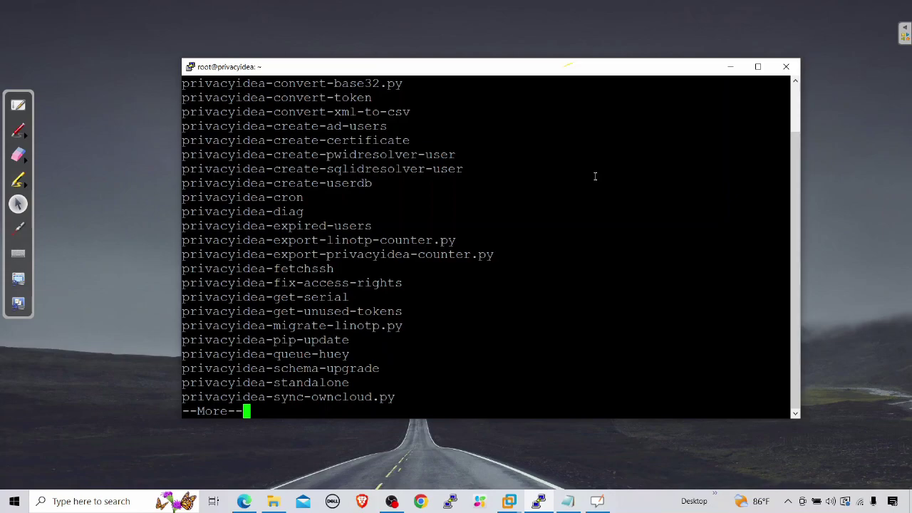
Step: Complete the command to privacyidea-create-pwidresolver-user and maximize the PuTTY window
text(q)
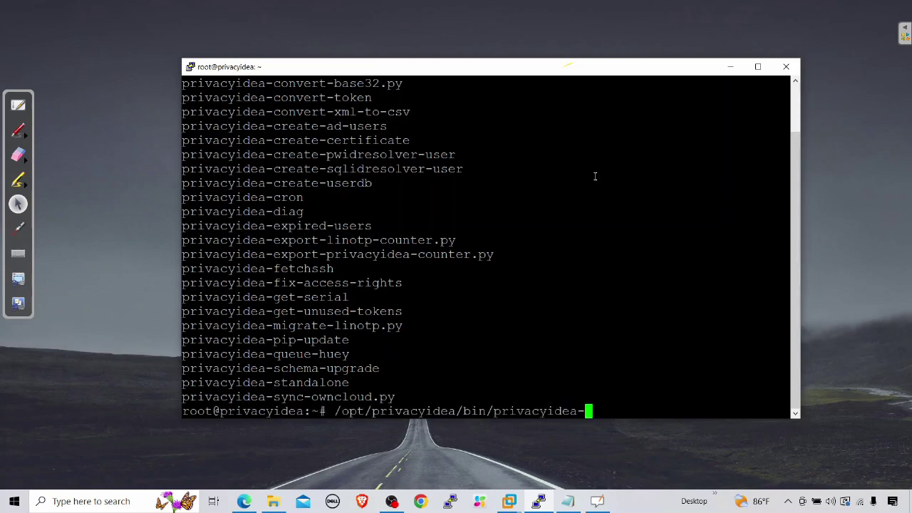
text(cra)
key(Tab)
text(pw)
key(Tab)
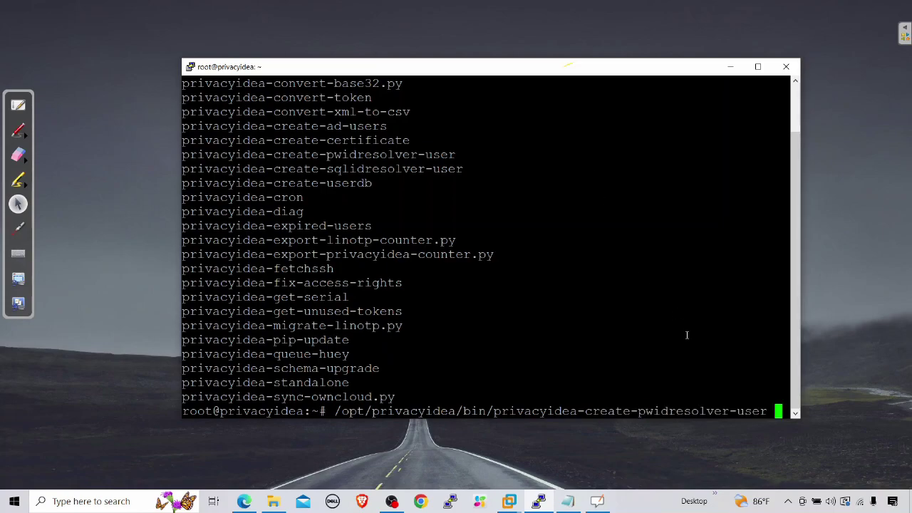
click(758, 74)
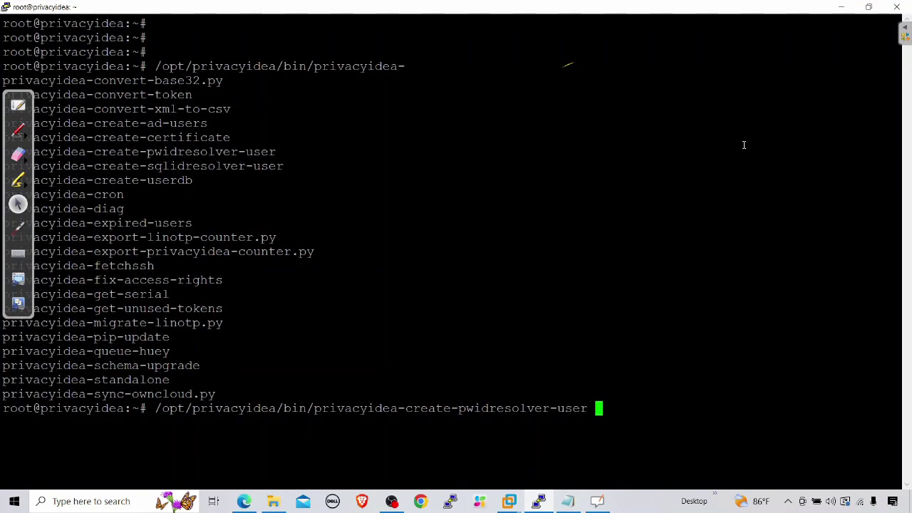
Step: Show the parameter help of privacyidea-create-pwidresolver-user with -h
text(-)
text(h)
key(Return)
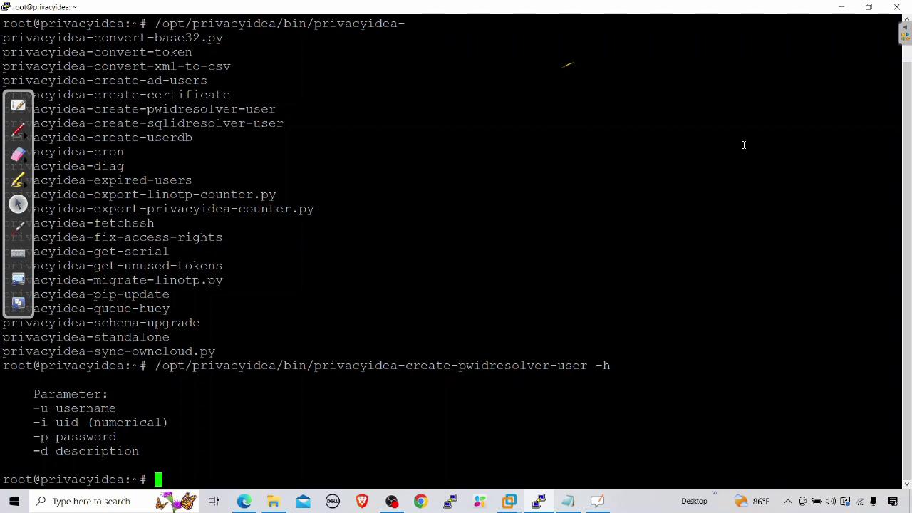
Step: Rerun the tool with the new user's username, -i 1000 and a password to output a hashed entry
key(Up)
key(BackSpace)
key(BackSpace)
text(user user)
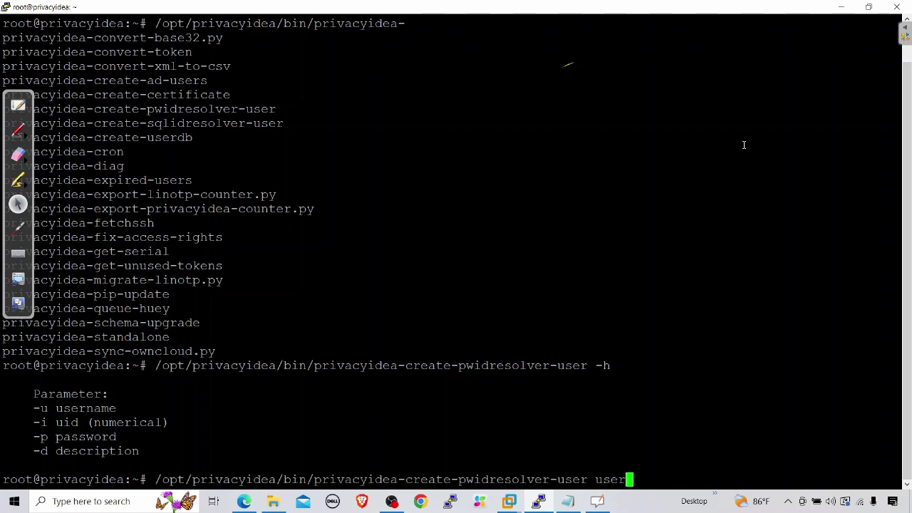
key(BackSpace)
key(BackSpace)
key(BackSpace)
key(BackSpace)
text(-u mahesh)
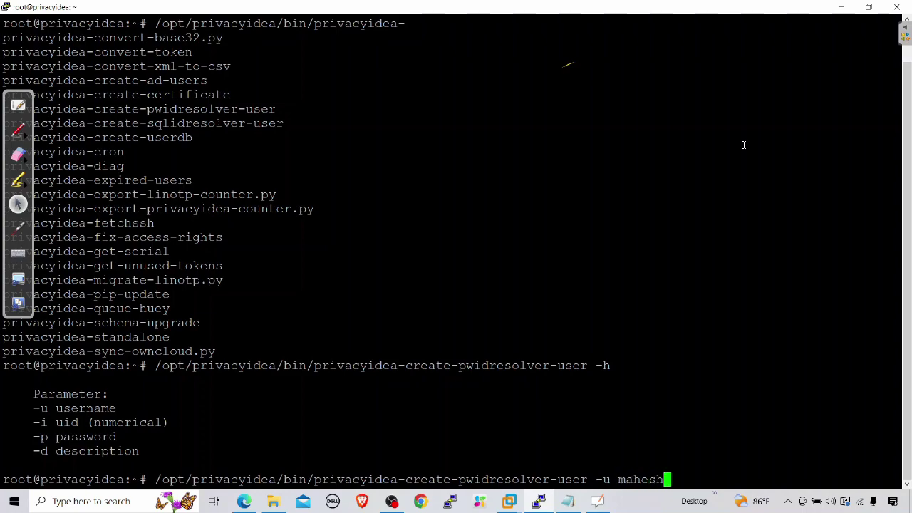
text( -i 1000)
key(BackSpace)
text(0 -p cisco)
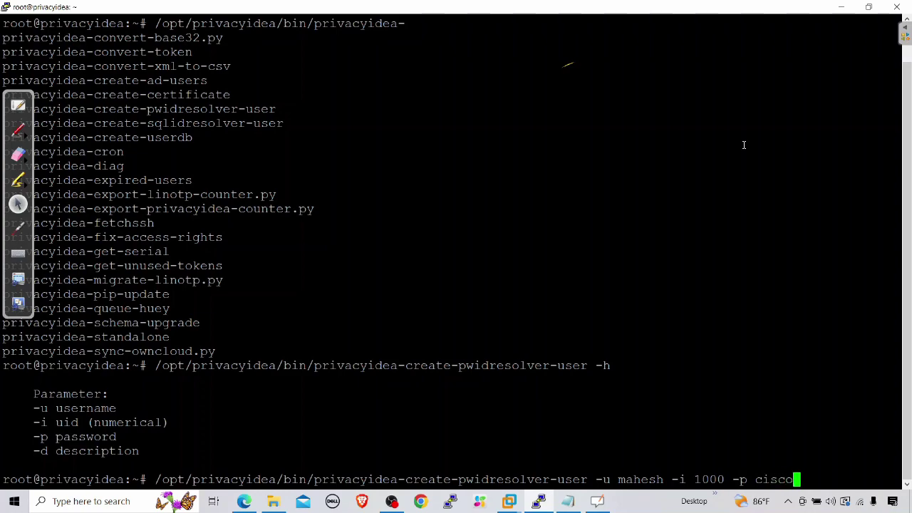
text(@123)
key(Return)
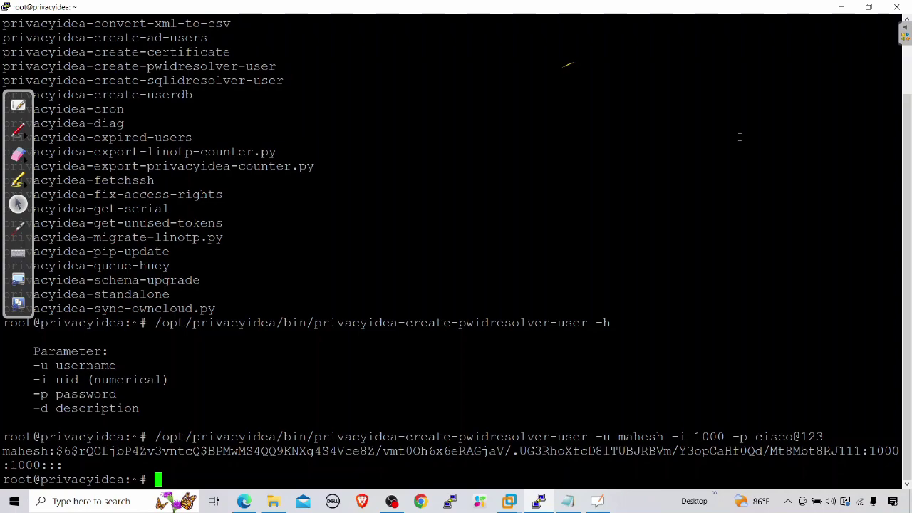
Step: Redirect the recalled password-hash command's output into /etc/pi-db
key(Return)
key(Return)
key(Up)
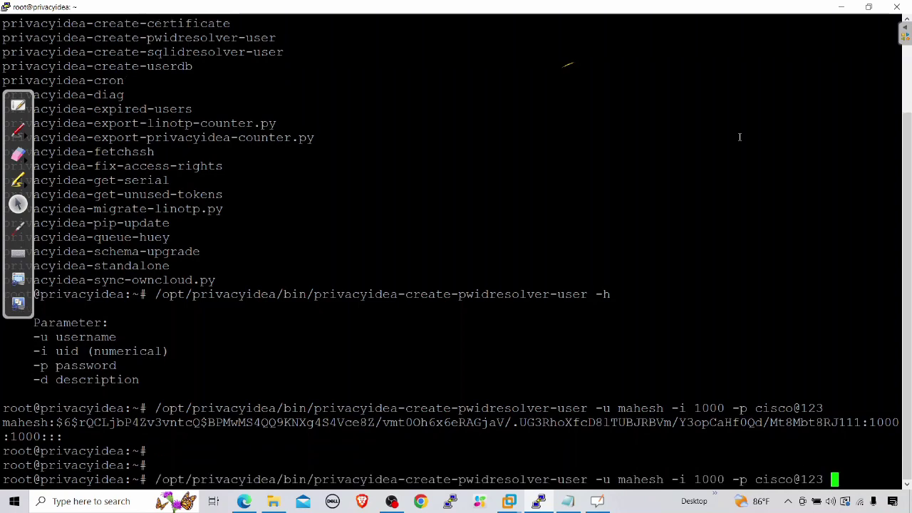
text(> /etc/pi)
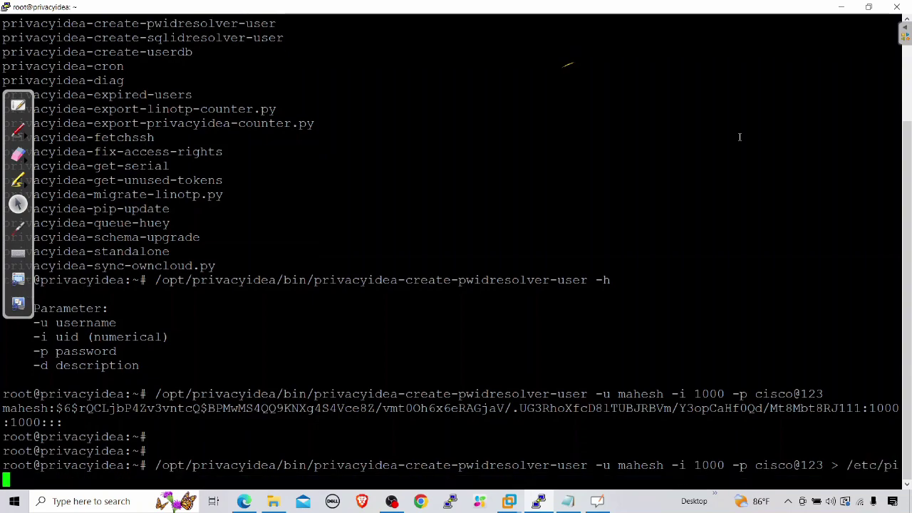
text(-db)
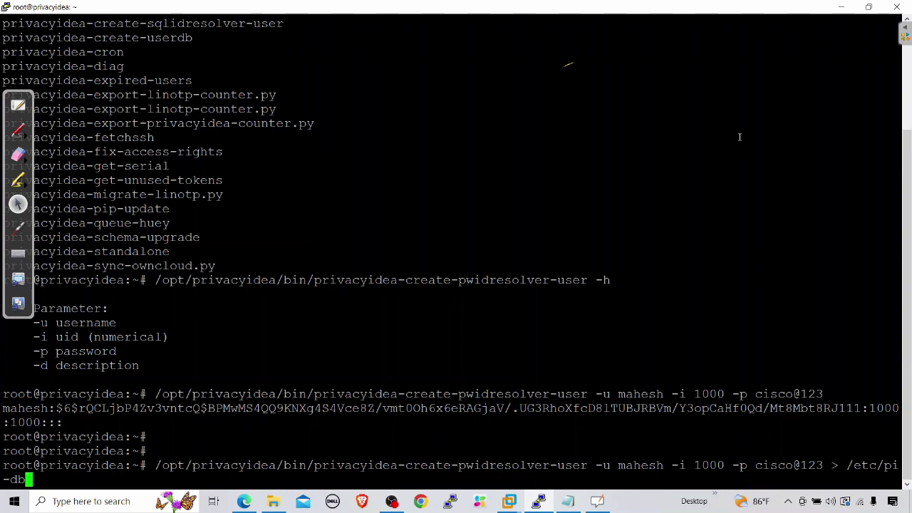
key(Return)
key(Return)
key(Return)
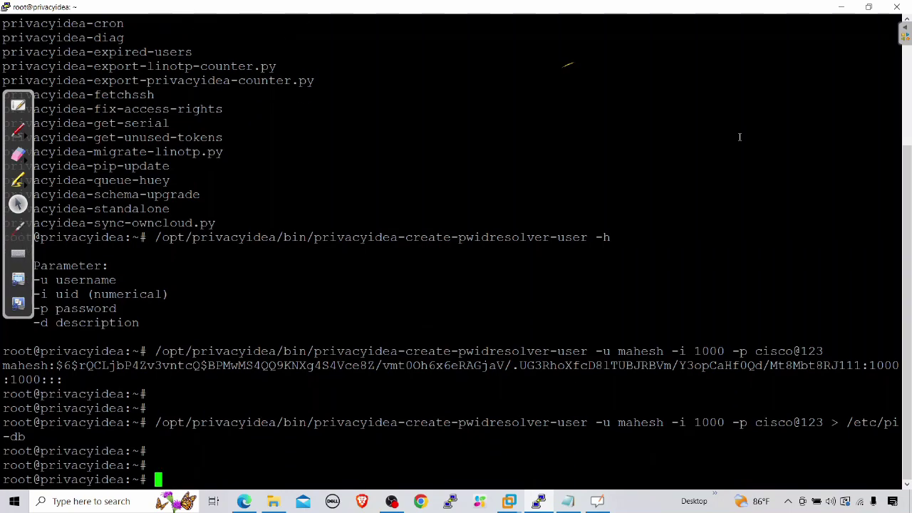
Step: Display /etc/pi-db with cat to confirm the entry, then minimize PuTTY
text(cat /etc/pi-db)
key(Return)
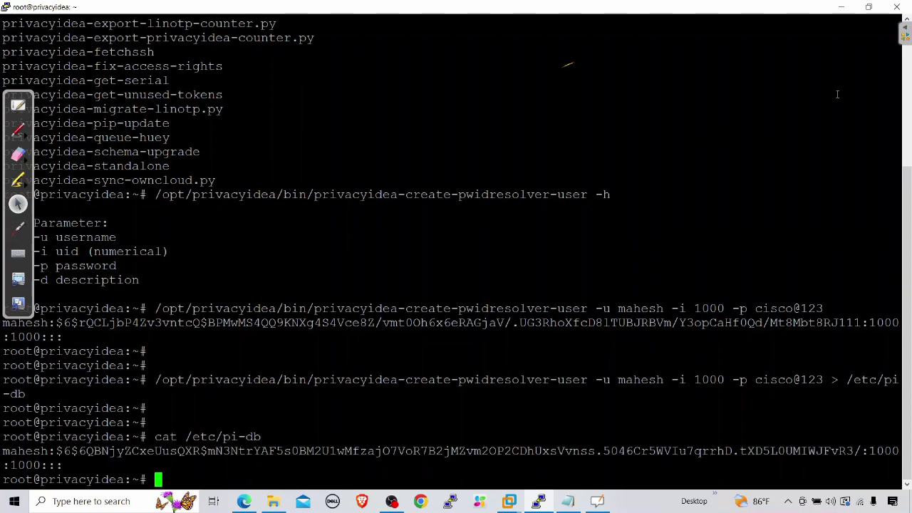
click(841, 7)
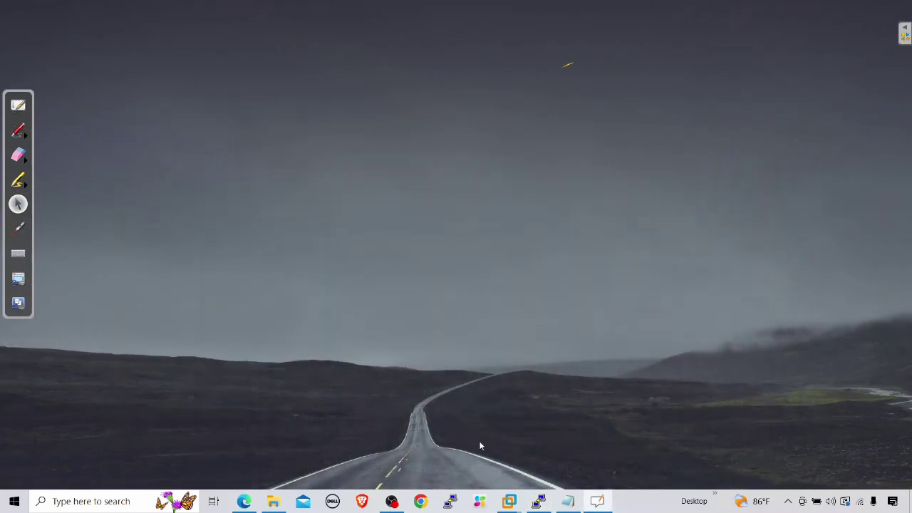
Step: Return to privacyIDEA and unlock it with the admin password
click(244, 501)
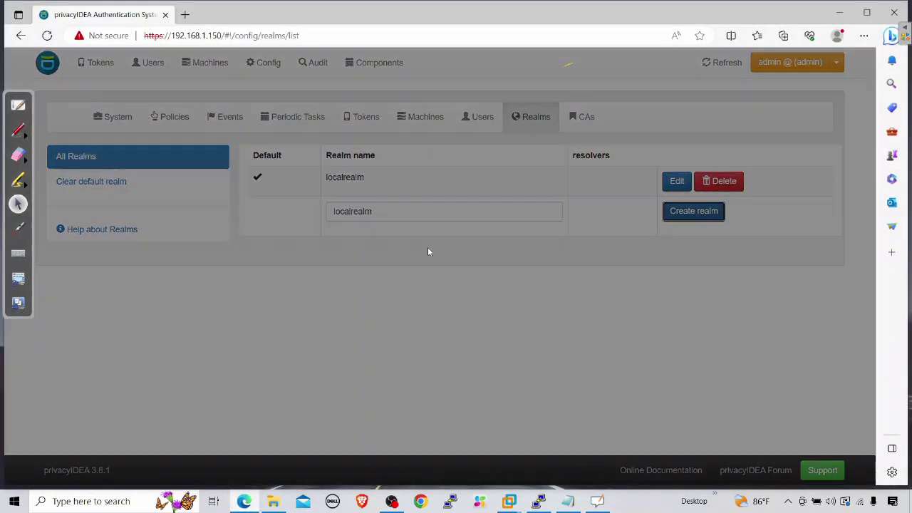
click(459, 152)
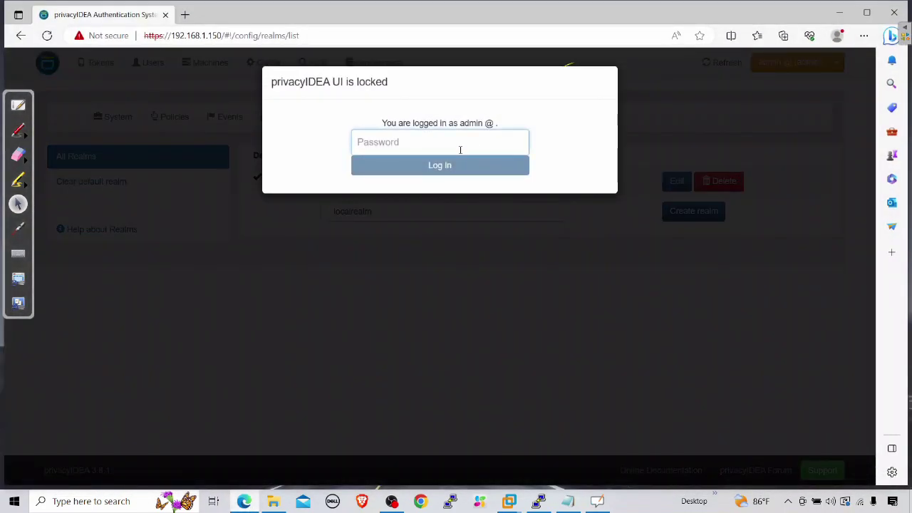
text(•••••••••)
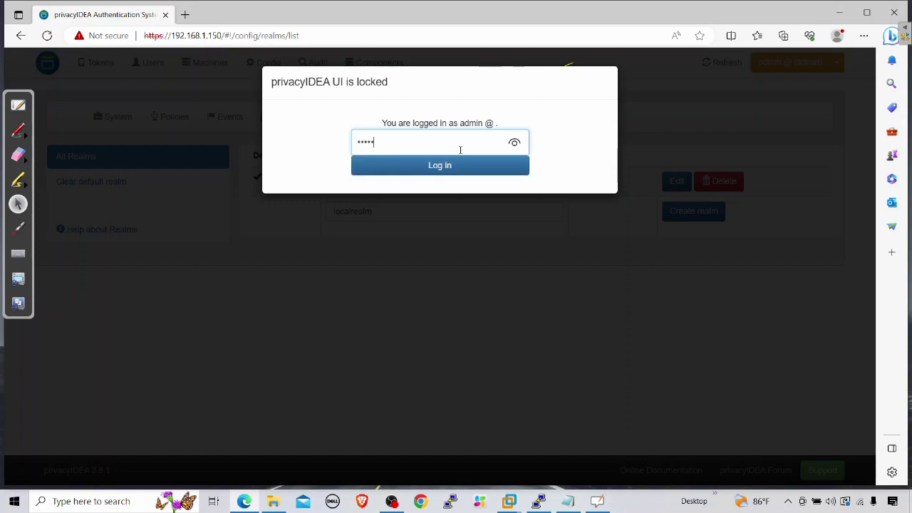
key(Return)
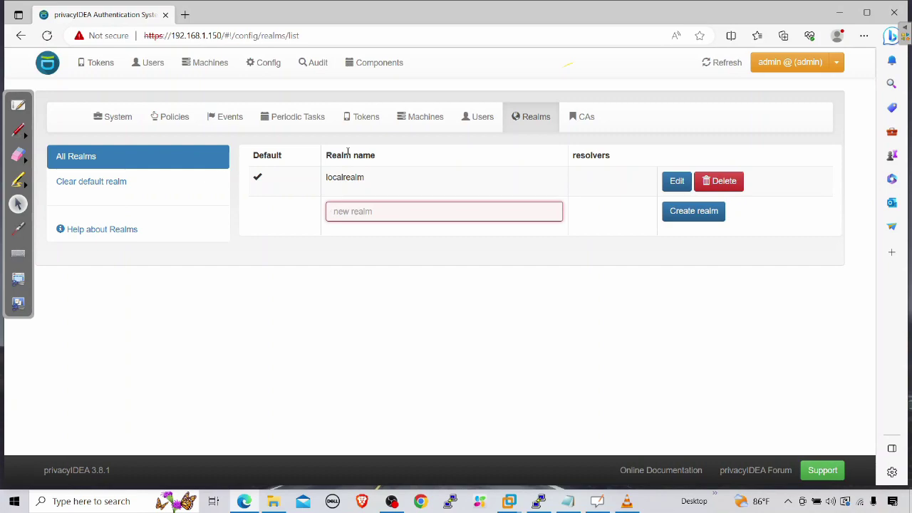
Step: Create and save passwdresolver 'localdbresolver' using the file /etc/pi-db
click(265, 66)
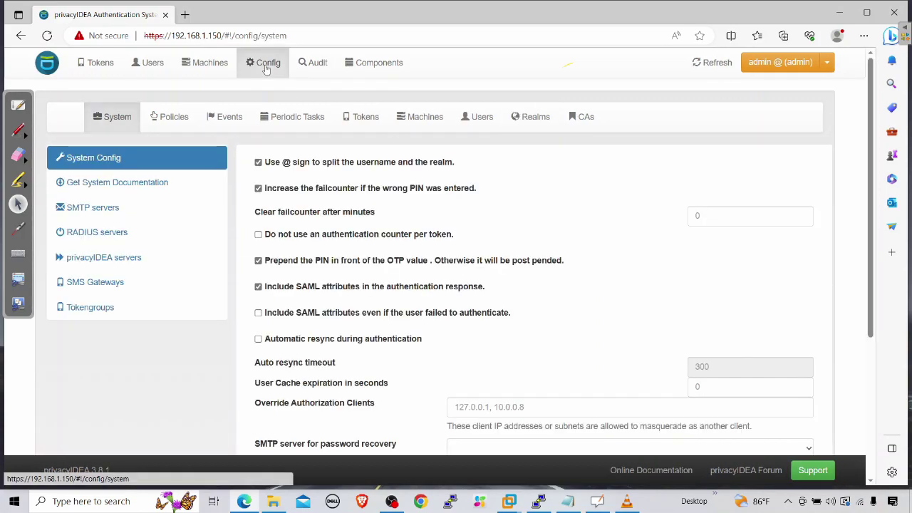
click(476, 120)
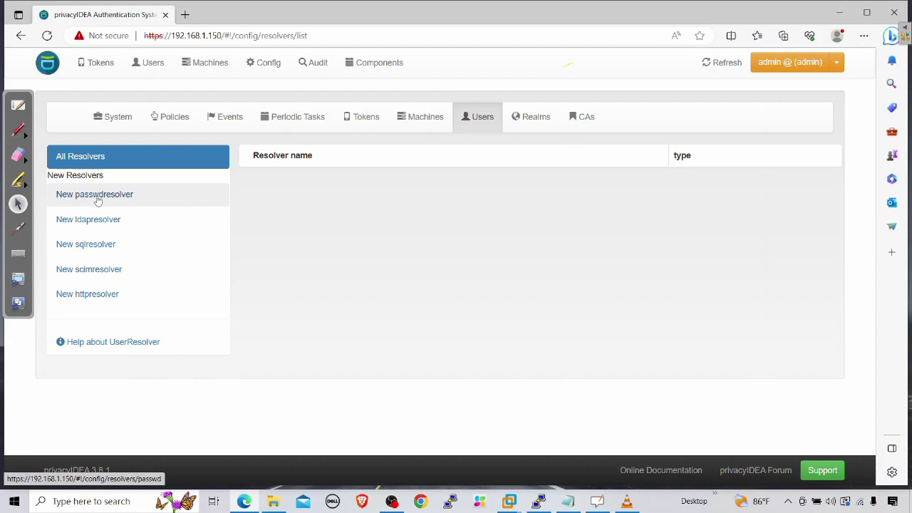
click(98, 200)
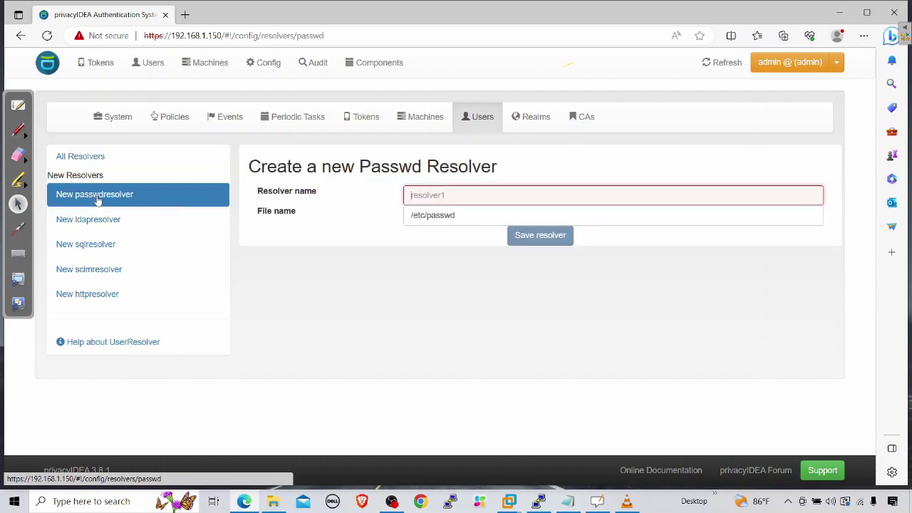
click(413, 197)
text(localdb)
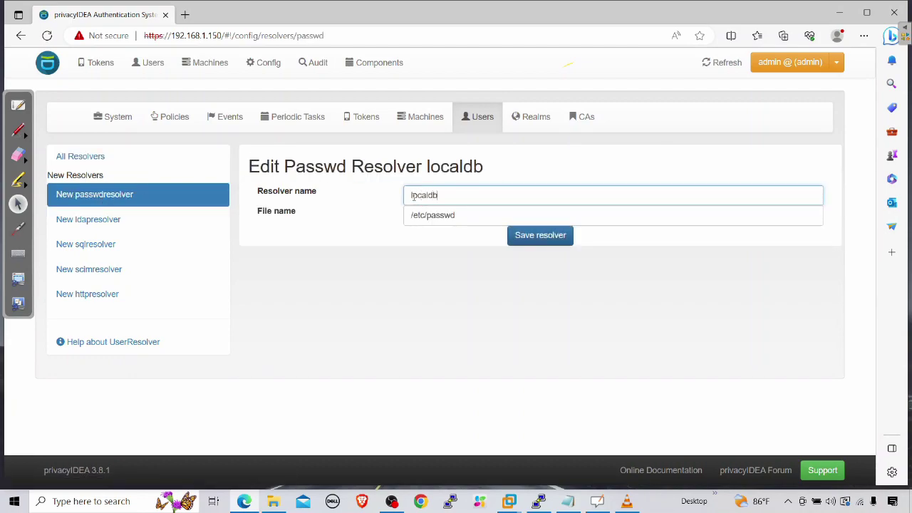
text(resolver)
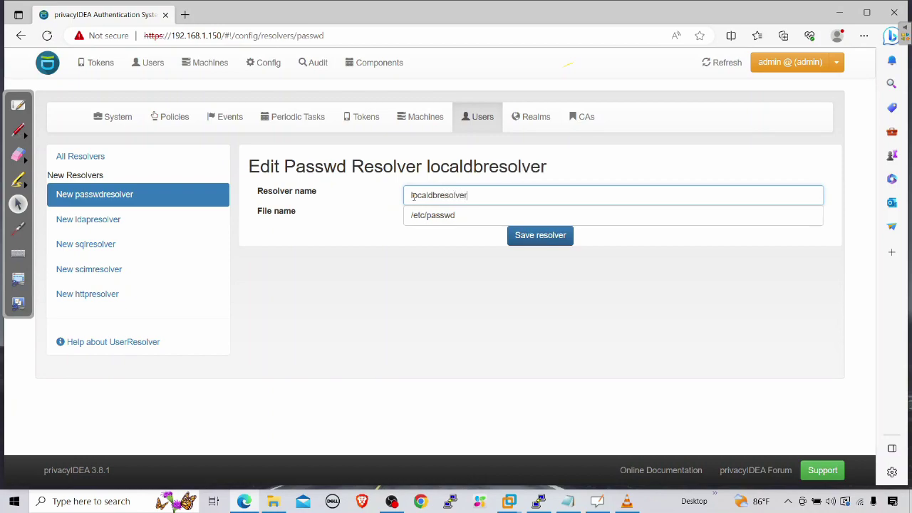
click(478, 212)
key(BackSpace)
key(BackSpace)
key(BackSpace)
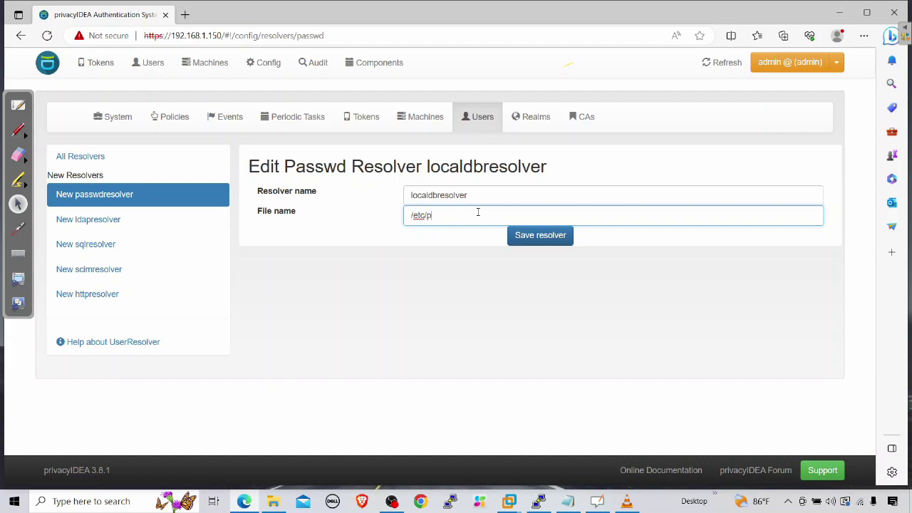
text(i-db)
click(562, 237)
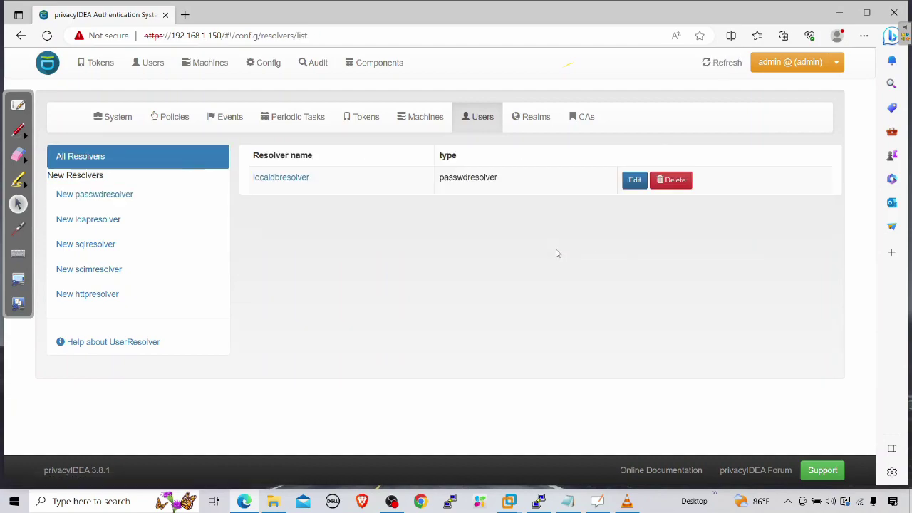
Step: Edit realm localrealm to include the localdbresolver resolver, save it, and return to Config
click(273, 65)
click(527, 121)
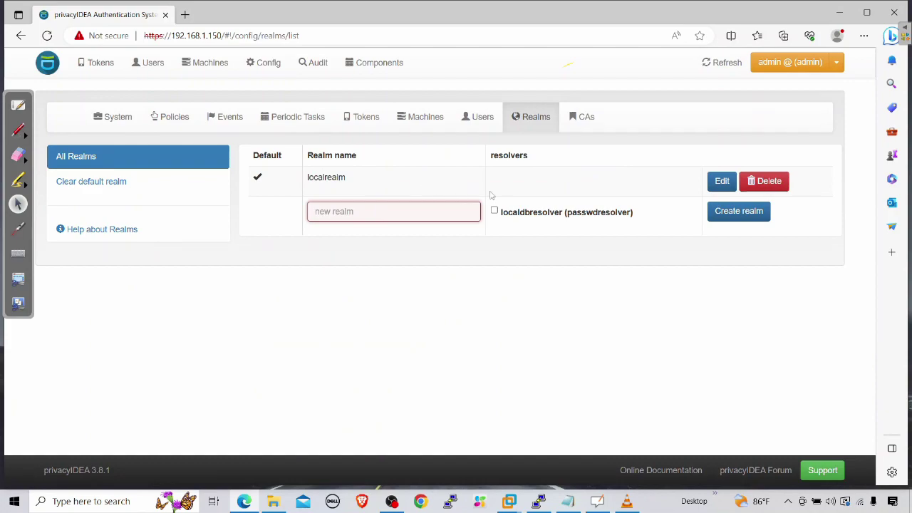
click(718, 183)
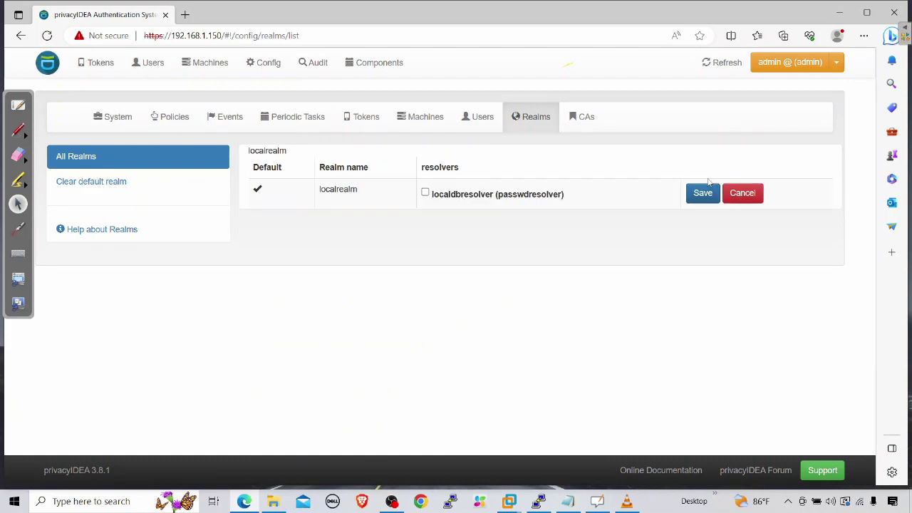
click(425, 193)
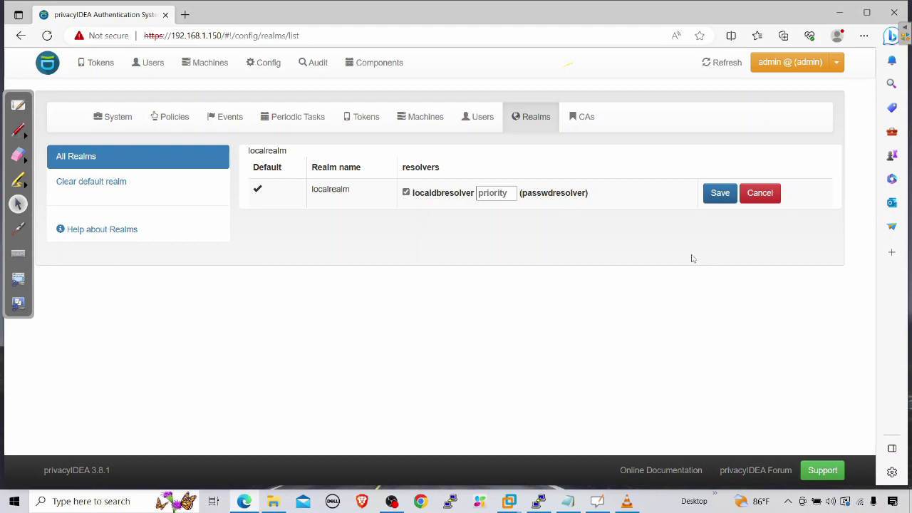
click(720, 195)
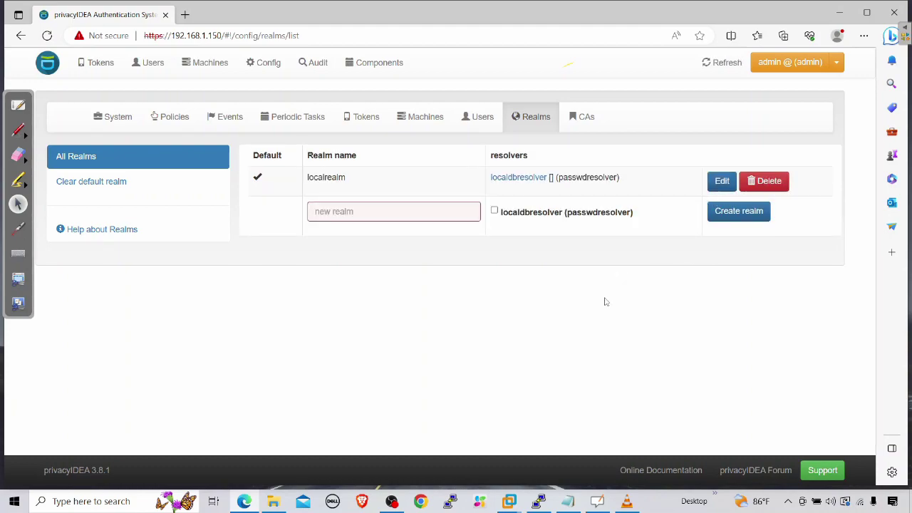
click(269, 67)
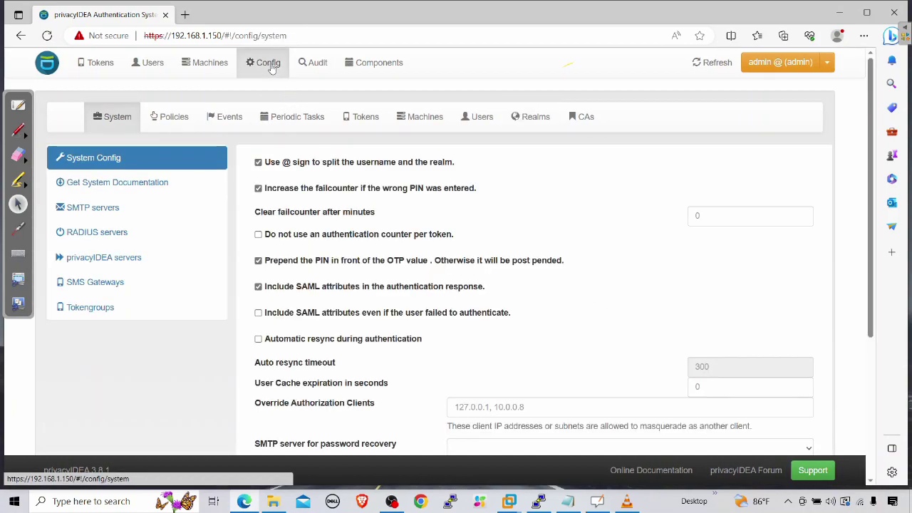
Step: Review the EMail token type settings, then view the empty SMTP servers list
click(363, 116)
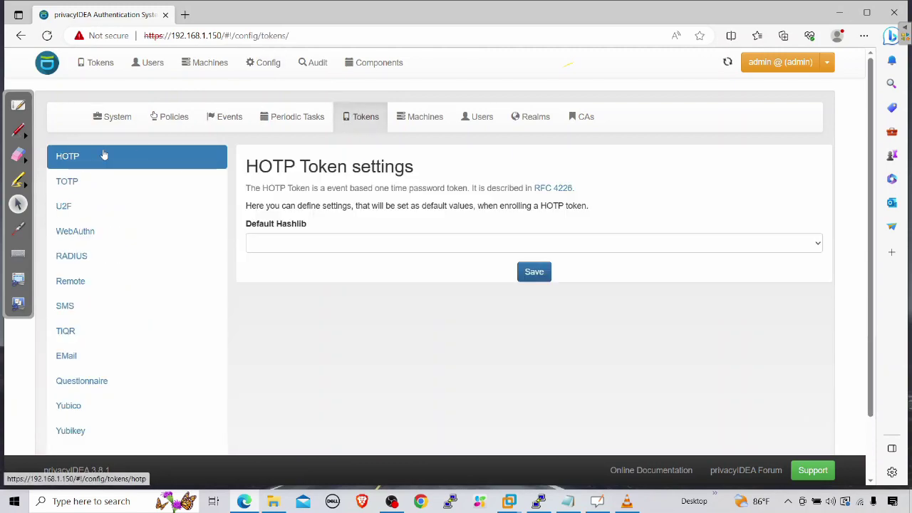
click(72, 361)
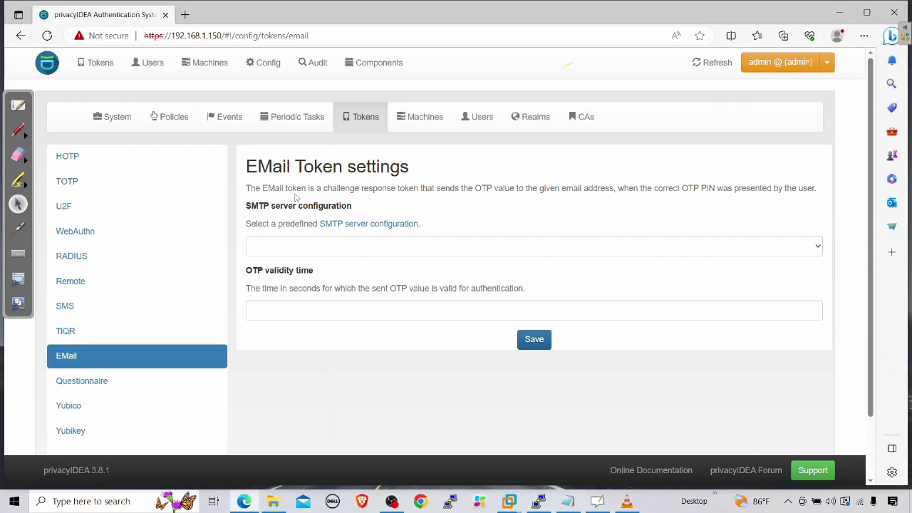
click(122, 120)
click(110, 208)
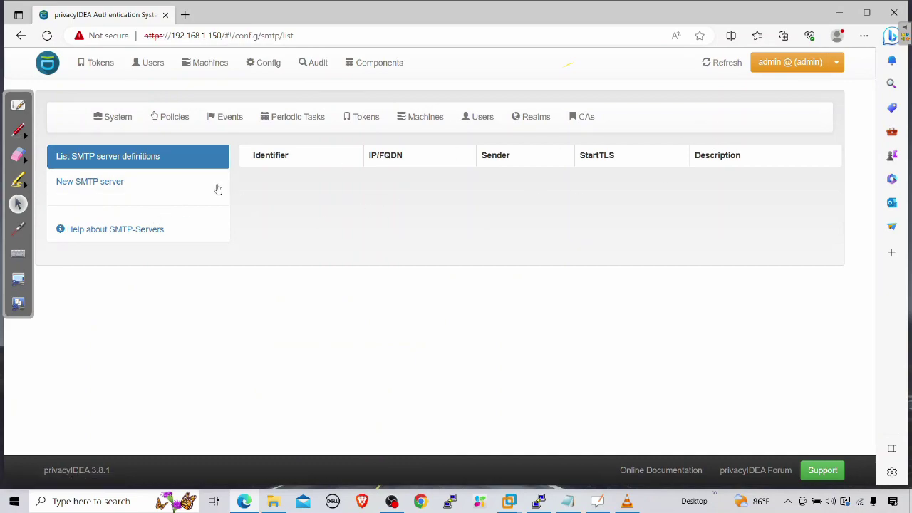
Step: Start a new SMTP server with identifier SMTP-SERVER, host smtp.gmail.com, port 587
click(102, 185)
click(426, 189)
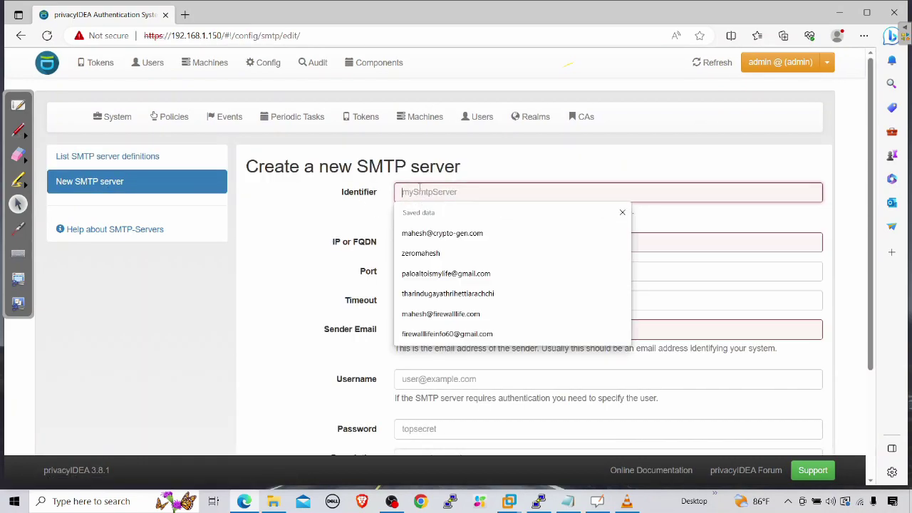
text(m)
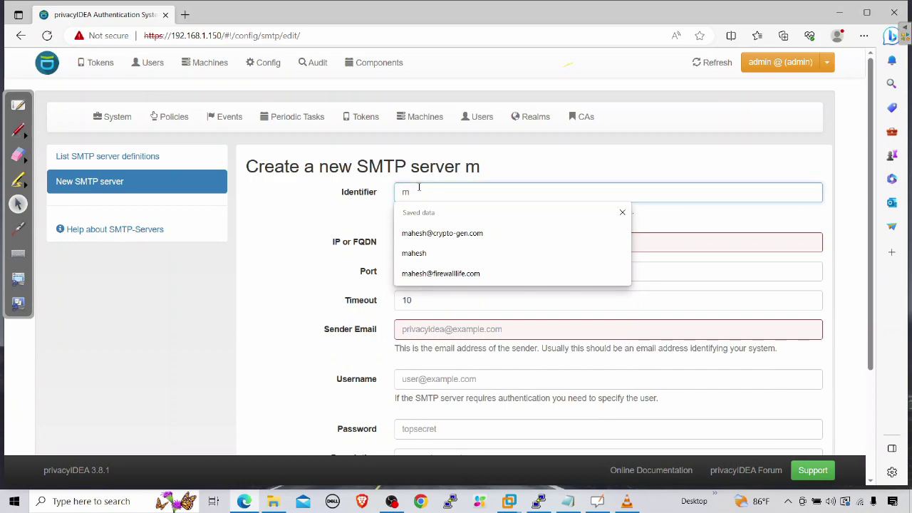
text(y)
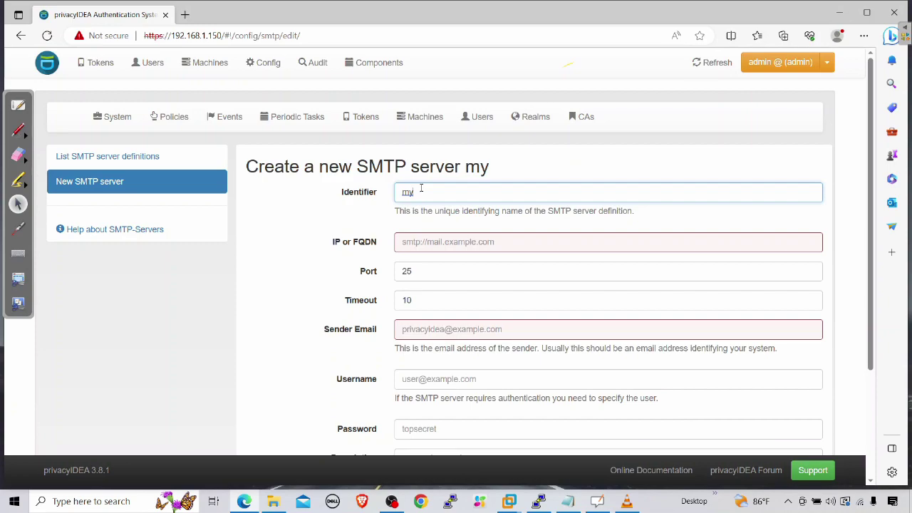
key(BackSpace)
key(BackSpace)
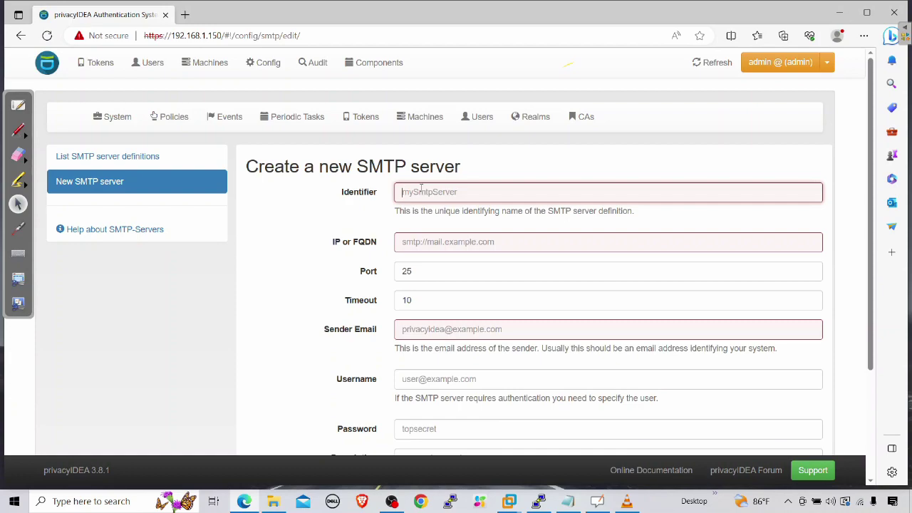
text(SMTP-SERVER)
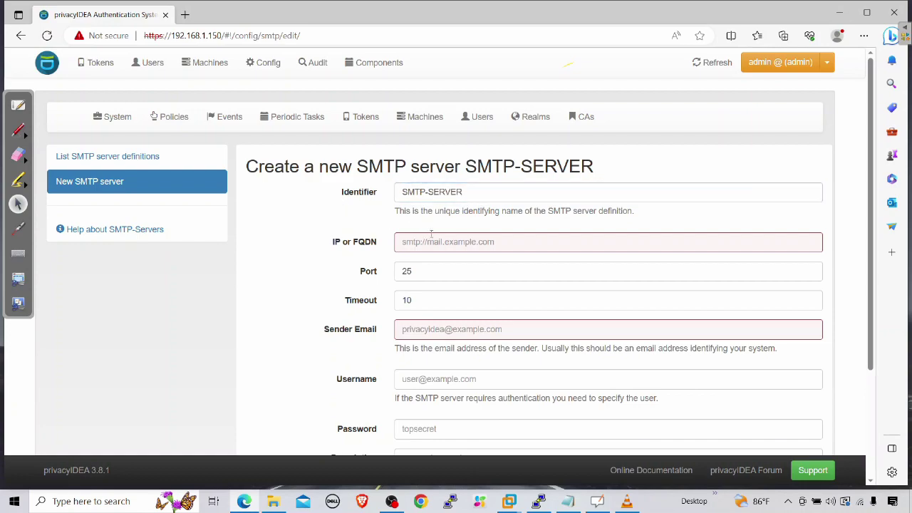
click(430, 240)
text(smt)
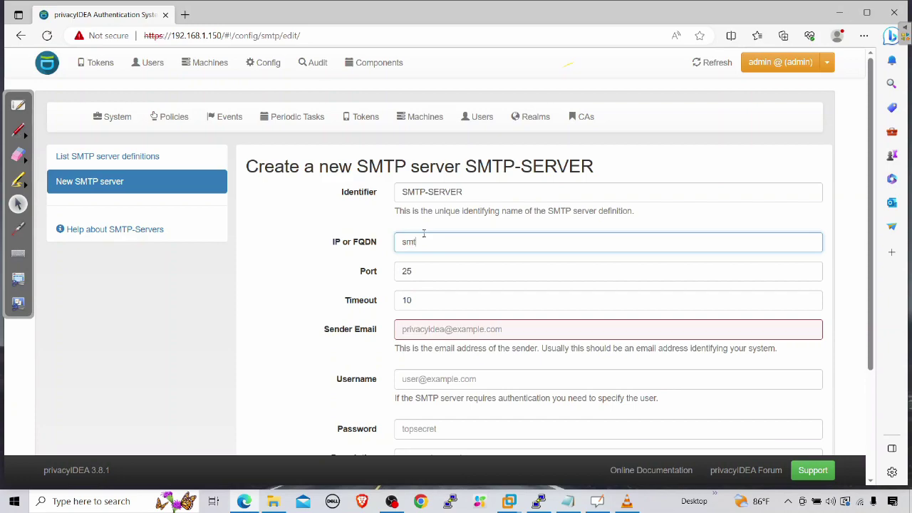
text(p.gmail.com)
key(Tab)
text(587)
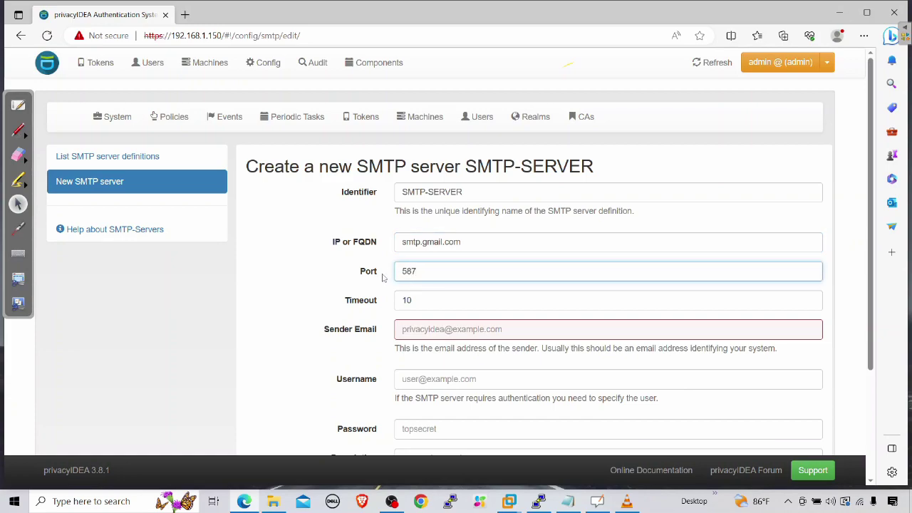
Step: Enter the sender e-mail address and paste it into the Username field
click(442, 338)
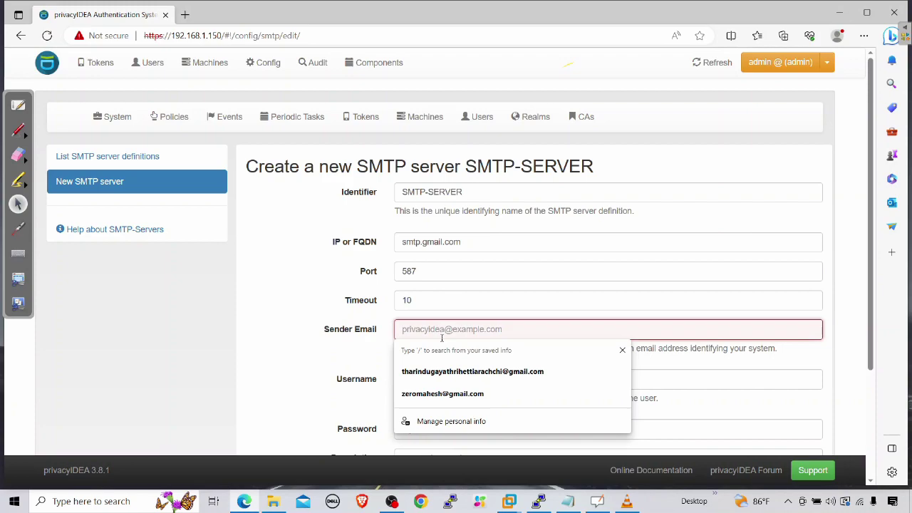
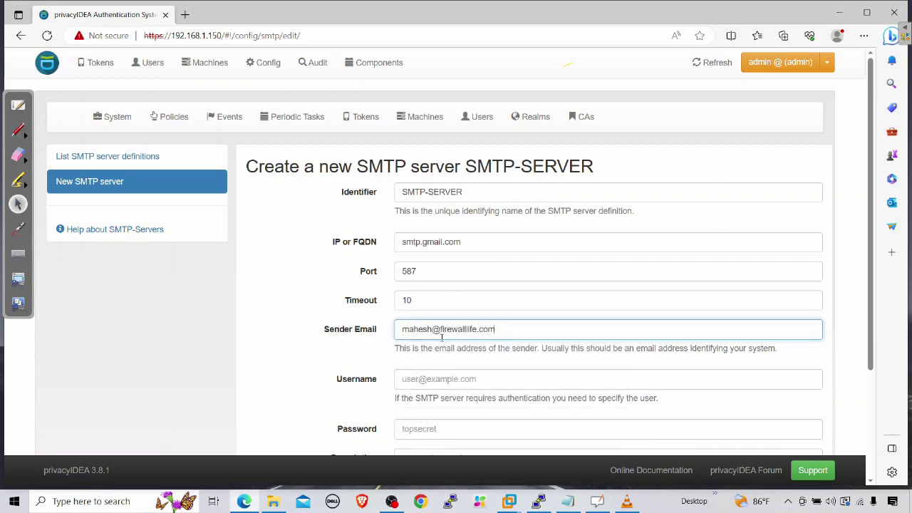
drag(534, 330, 304, 326)
key(ctrl+c)
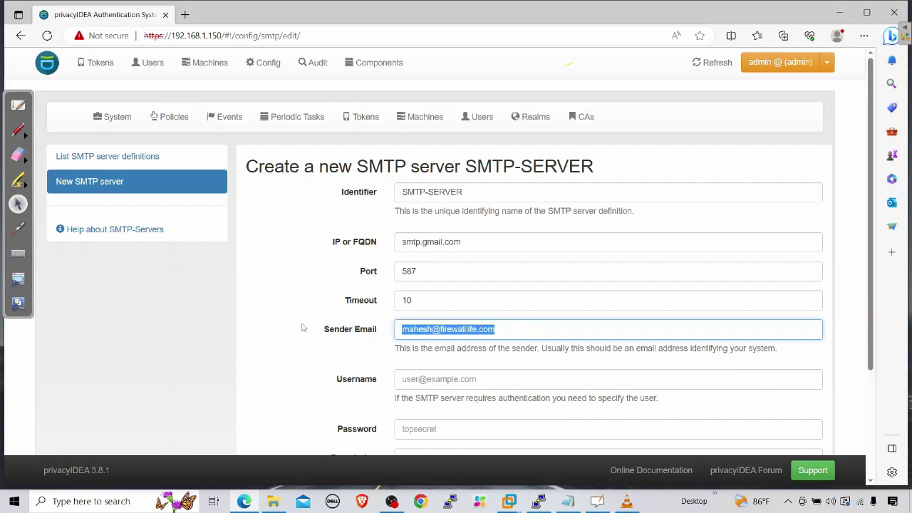
click(457, 372)
key(ctrl+v)
scroll(457, 367, down, 1)
Step: Enter the SMTP account password for the Gmail server
click(433, 362)
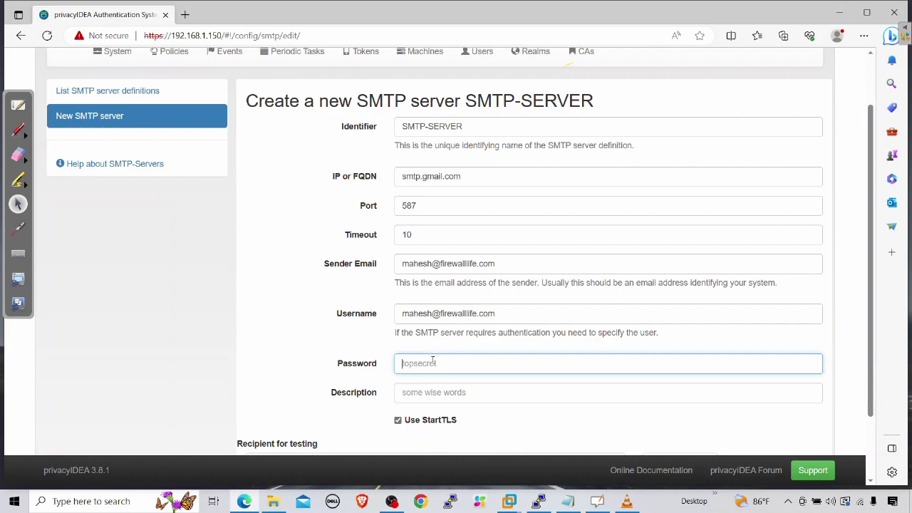
text(*******)
key(Tab)
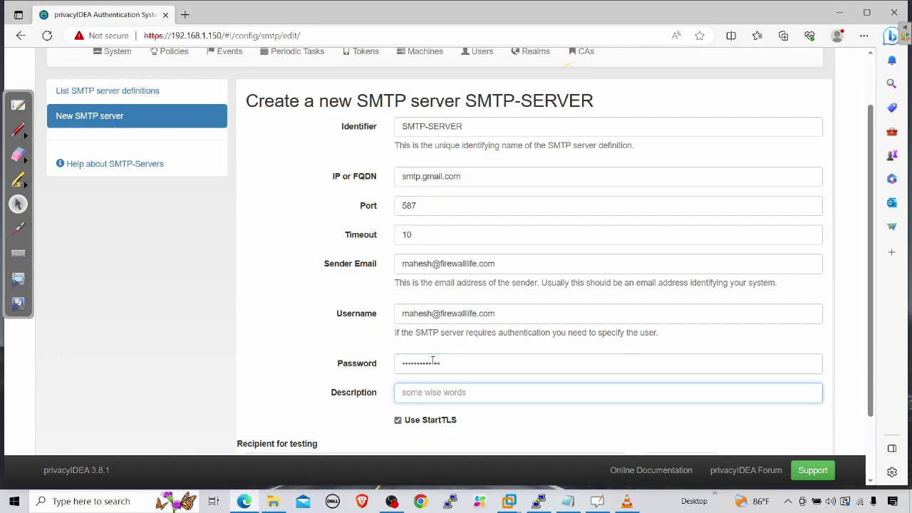
scroll(432, 359, down, 1)
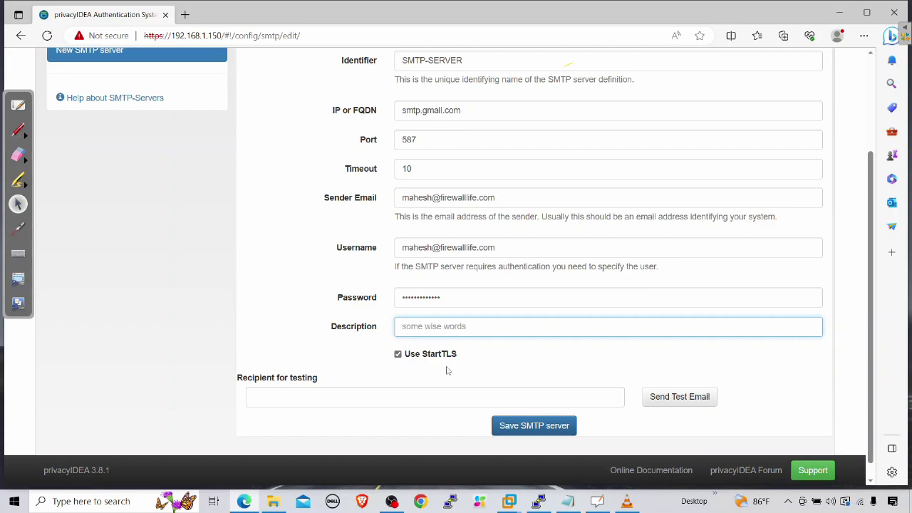
Step: Send a test email to the recipient's Gmail address
click(352, 399)
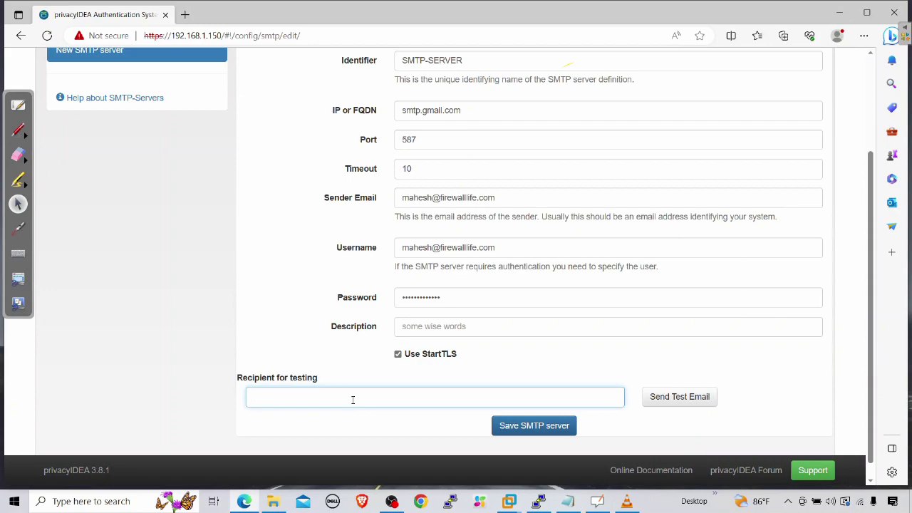
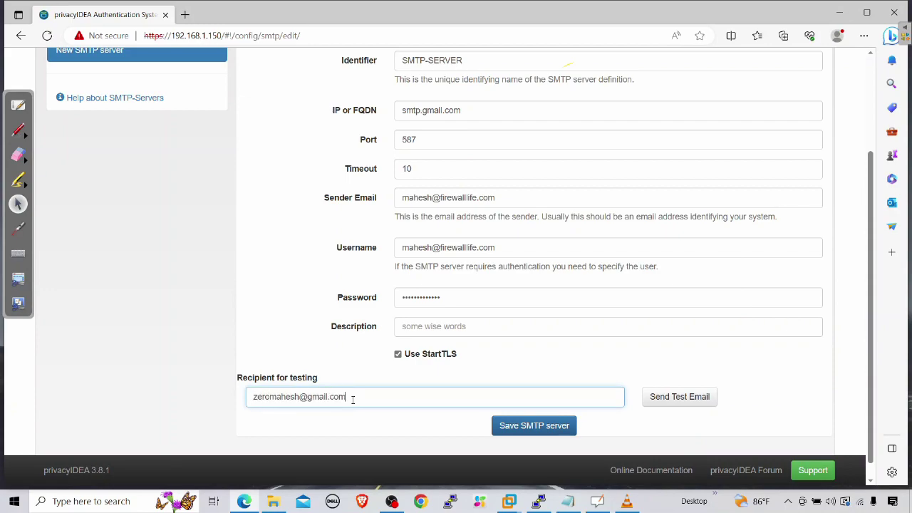
click(677, 398)
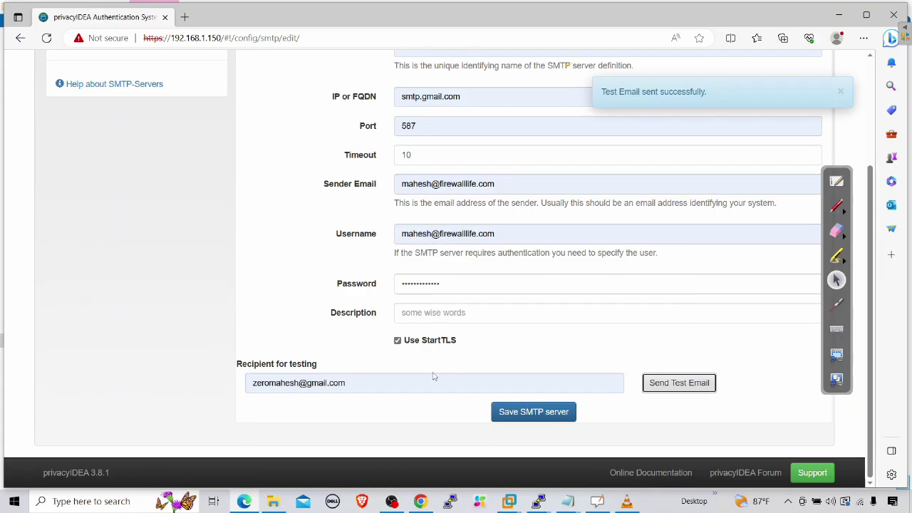
Step: Open the privacyIDEA Test Email in Gmail and check the Google account security settings
click(420, 501)
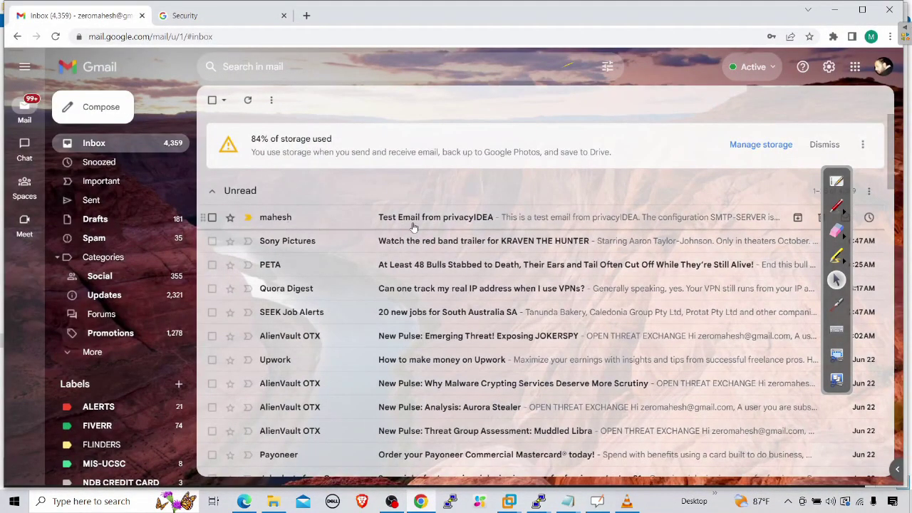
click(414, 224)
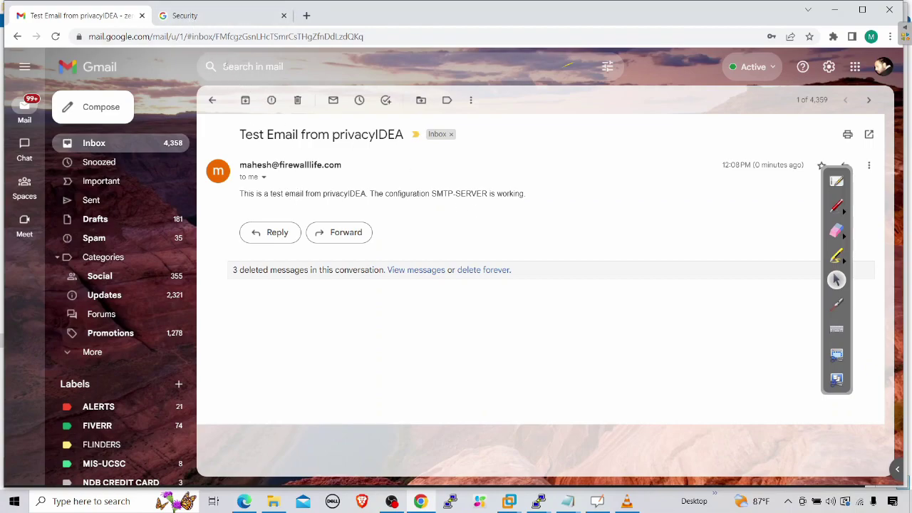
click(190, 18)
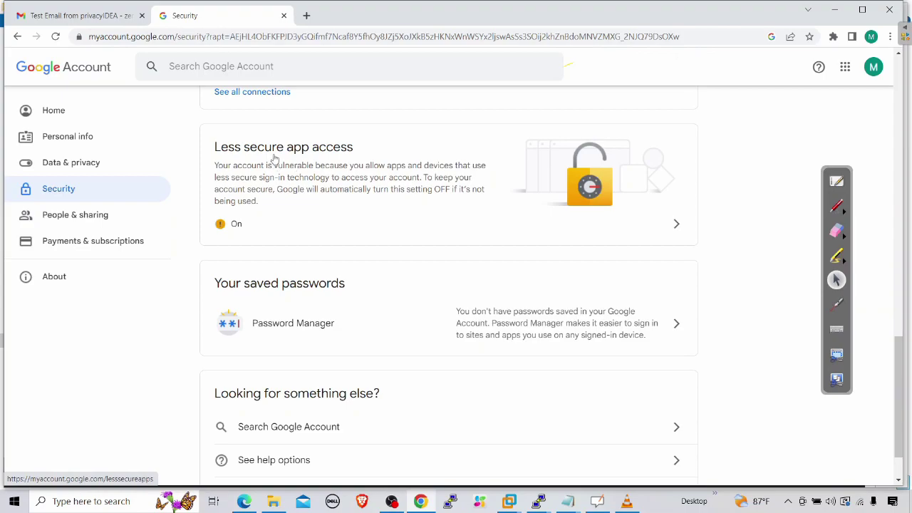
Step: Save the SMTP-SERVER definition in privacyIDEA
scroll(442, 261, up, 4)
scroll(446, 261, down, 4)
click(536, 413)
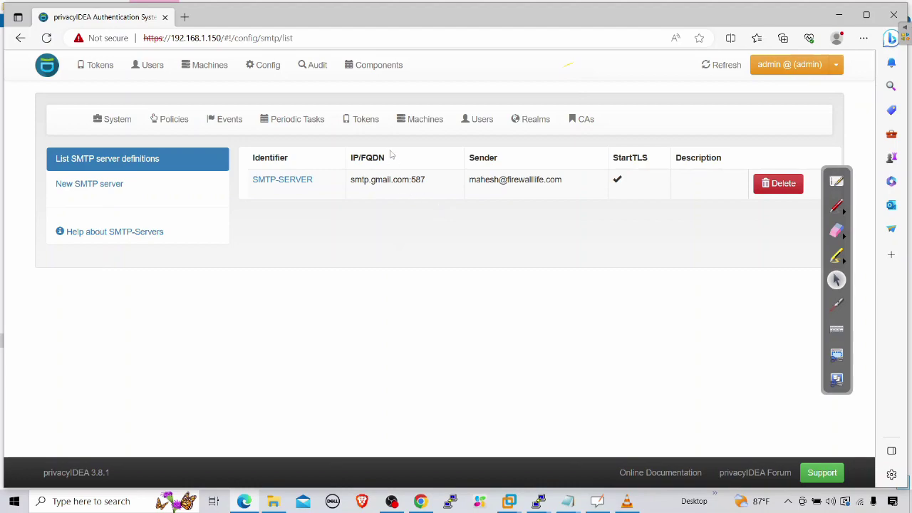
Step: Set the EMail token to use SMTP-SERVER with OTP validity time 600 seconds and save
click(362, 126)
scroll(118, 292, down, 1)
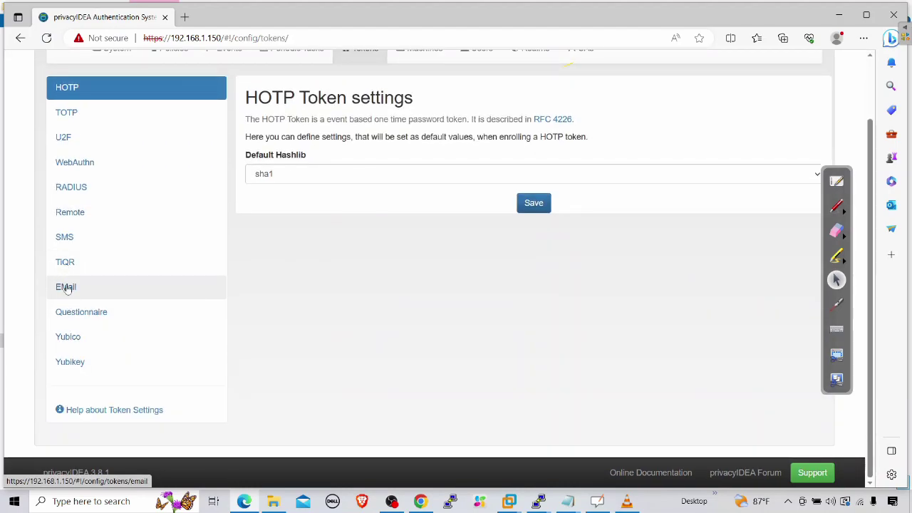
click(66, 286)
click(306, 179)
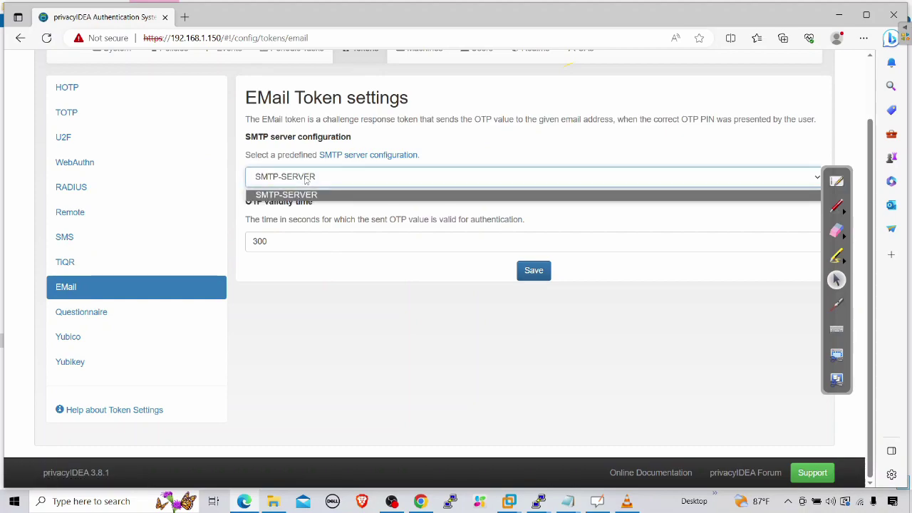
click(303, 195)
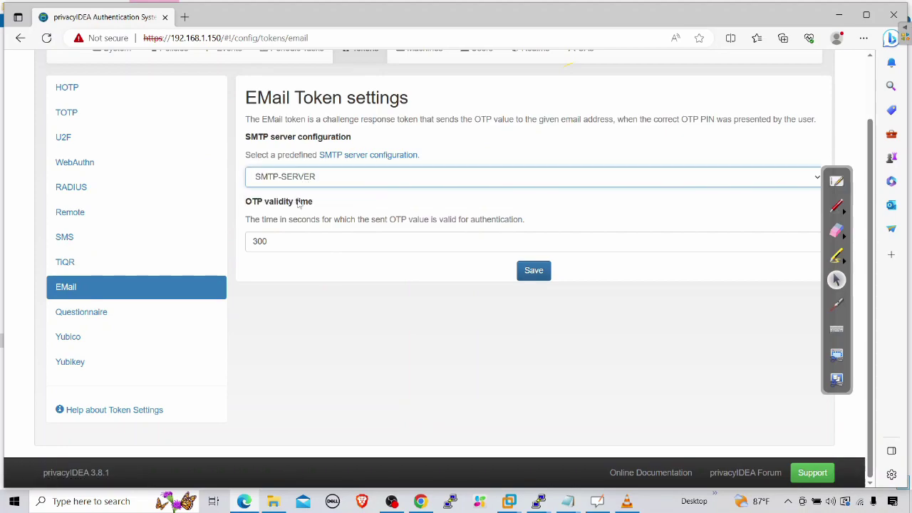
click(329, 346)
double_click(272, 241)
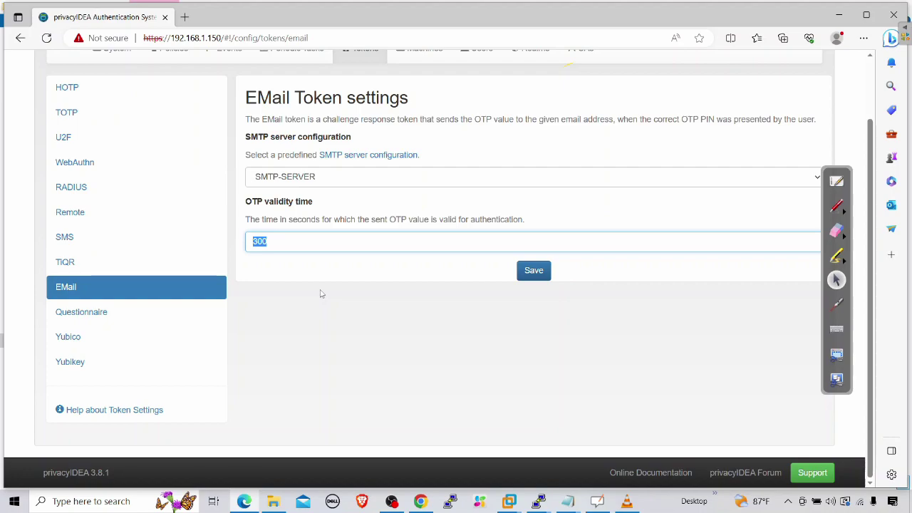
text(600)
click(341, 312)
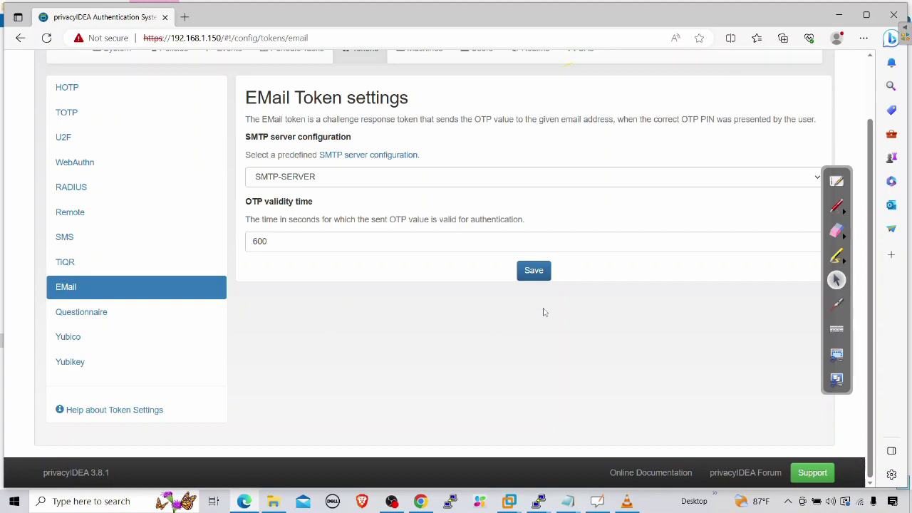
click(537, 275)
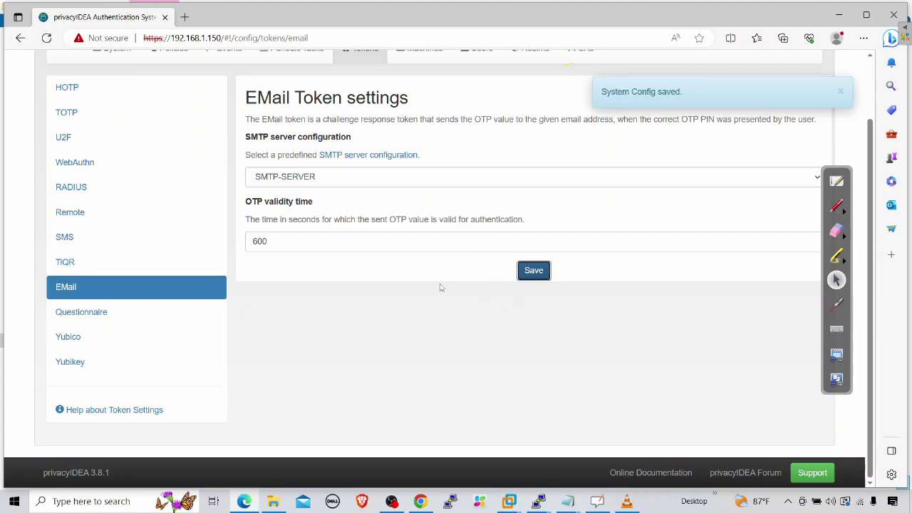
scroll(440, 285, up, 2)
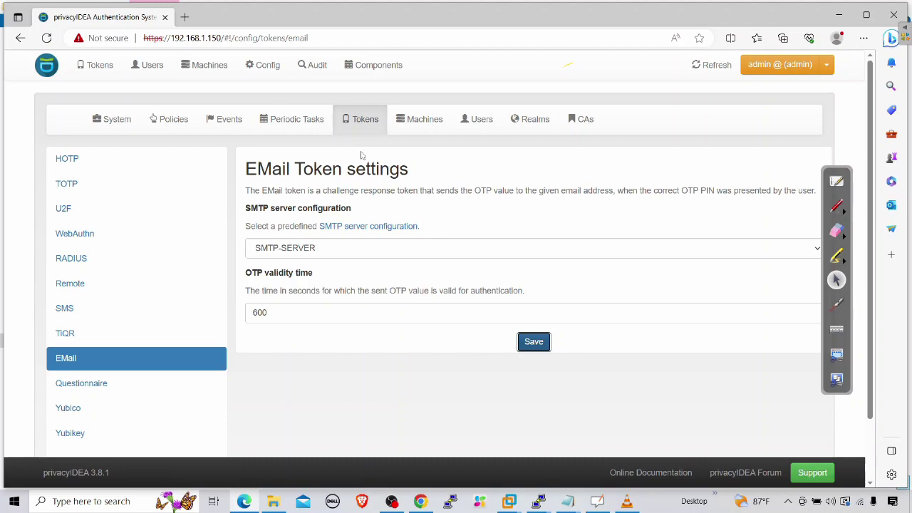
Step: Begin enrolling an EMail token using the user's saved email address
click(100, 69)
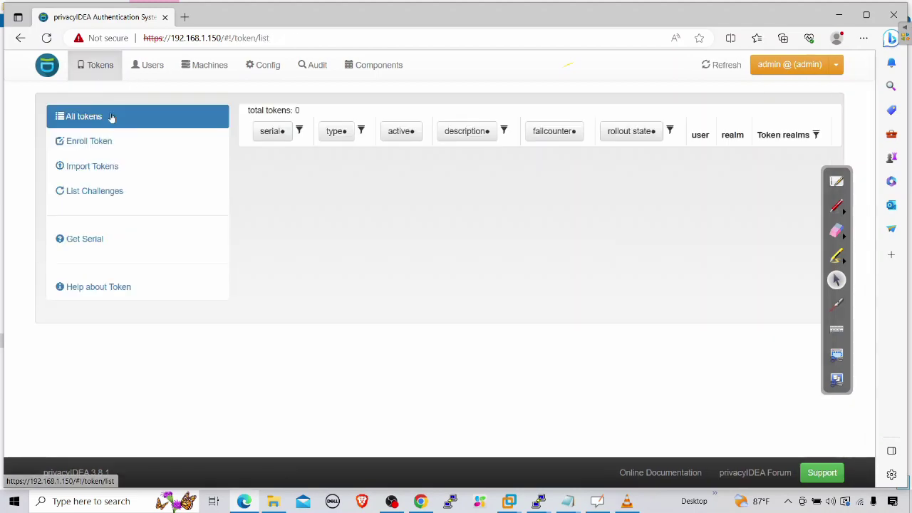
click(102, 141)
click(262, 148)
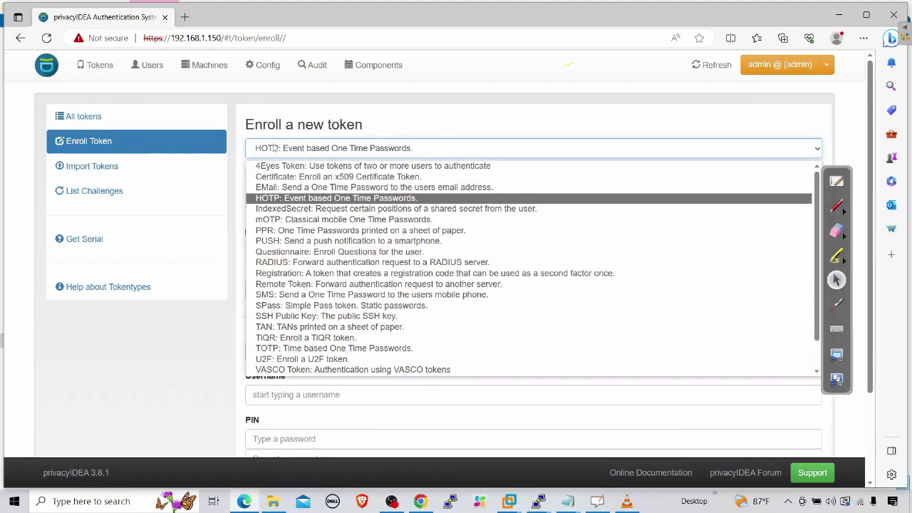
click(289, 188)
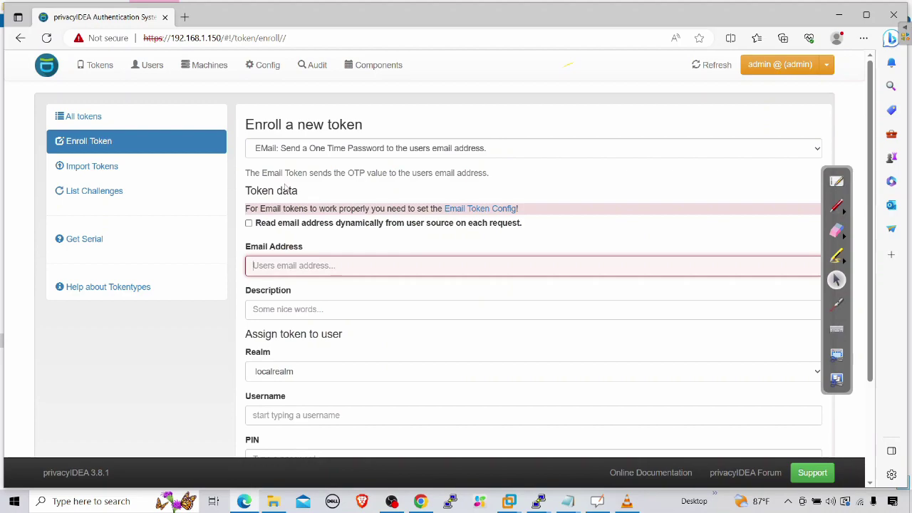
click(286, 274)
click(293, 329)
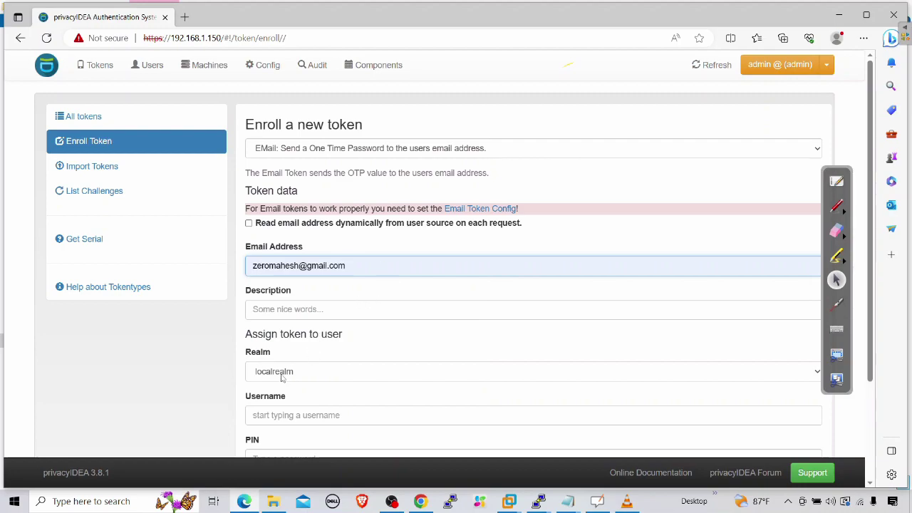
Step: Assign the token to the localrealm user, enroll it, and view all tokens
scroll(289, 328, down, 2)
click(291, 286)
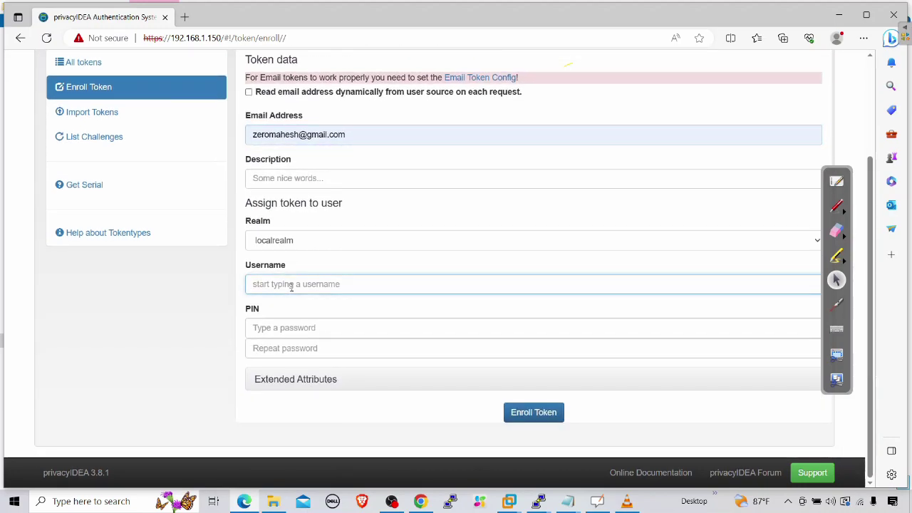
text(mahes)
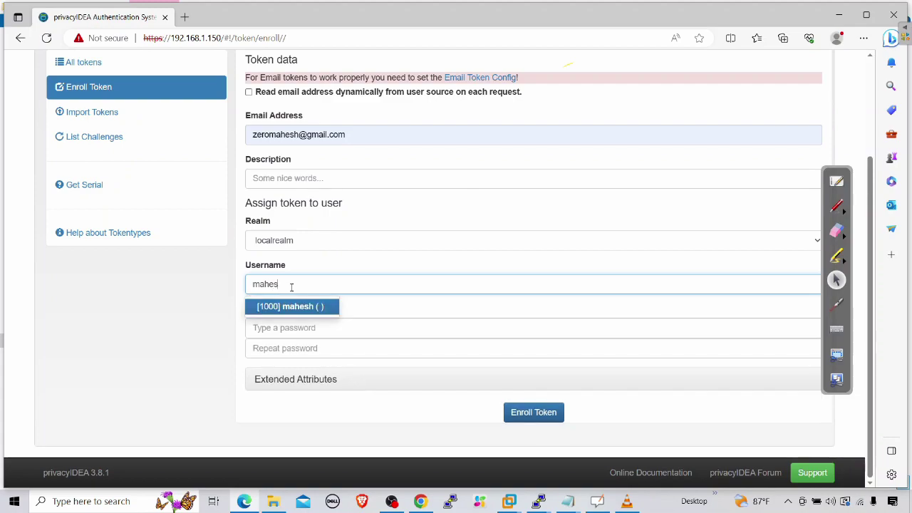
click(288, 307)
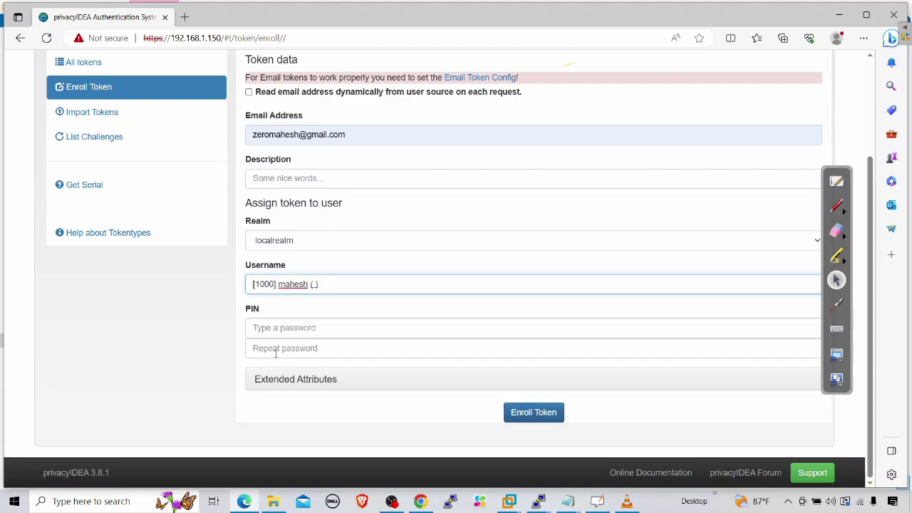
scroll(320, 326, up, 2)
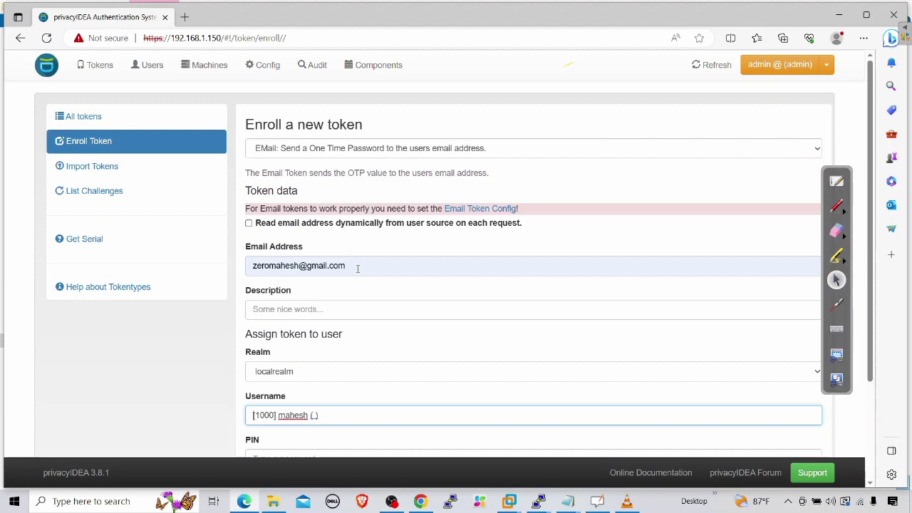
scroll(320, 317, down, 1)
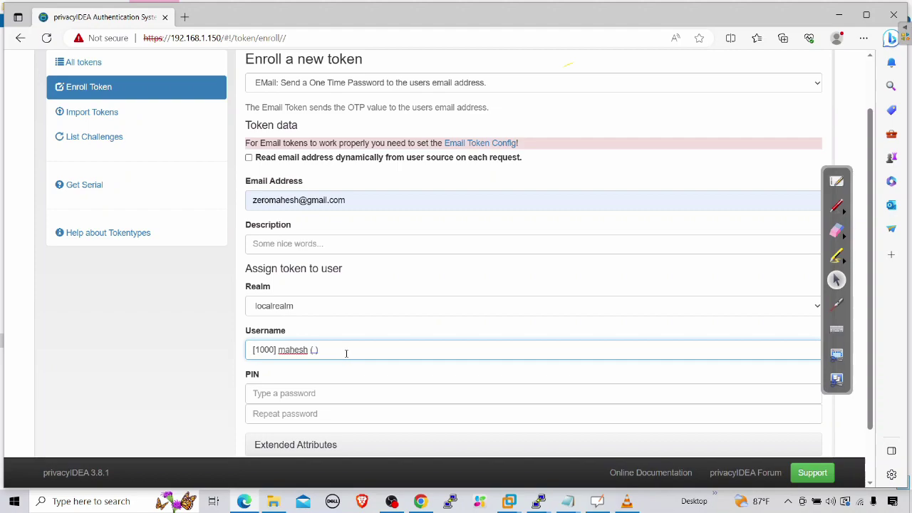
scroll(341, 352, up, 1)
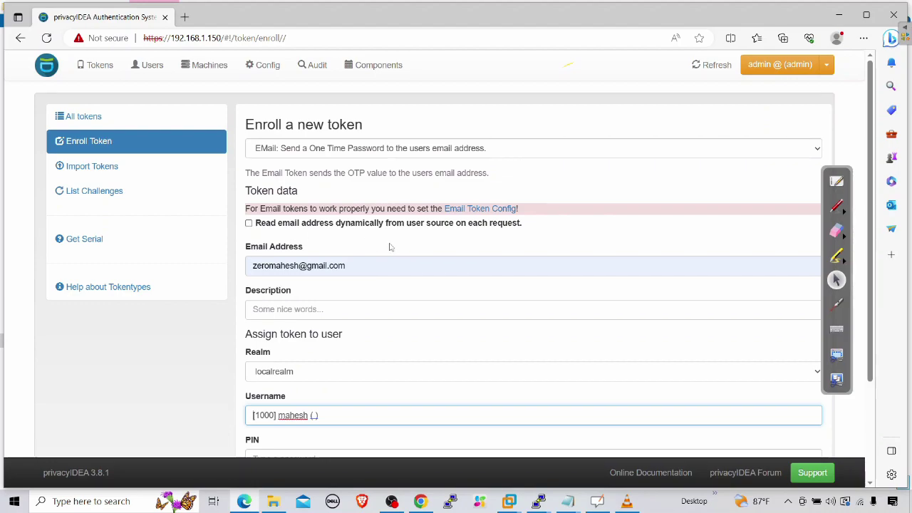
scroll(506, 244, down, 3)
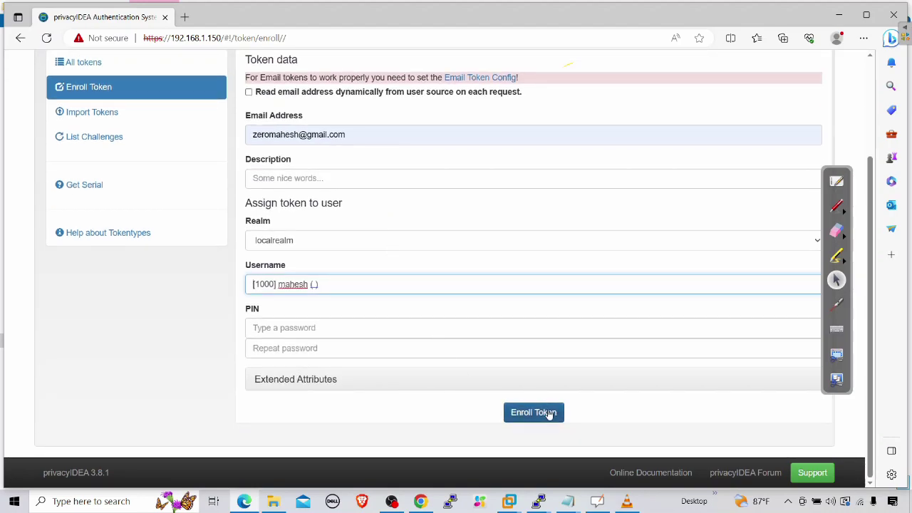
click(545, 413)
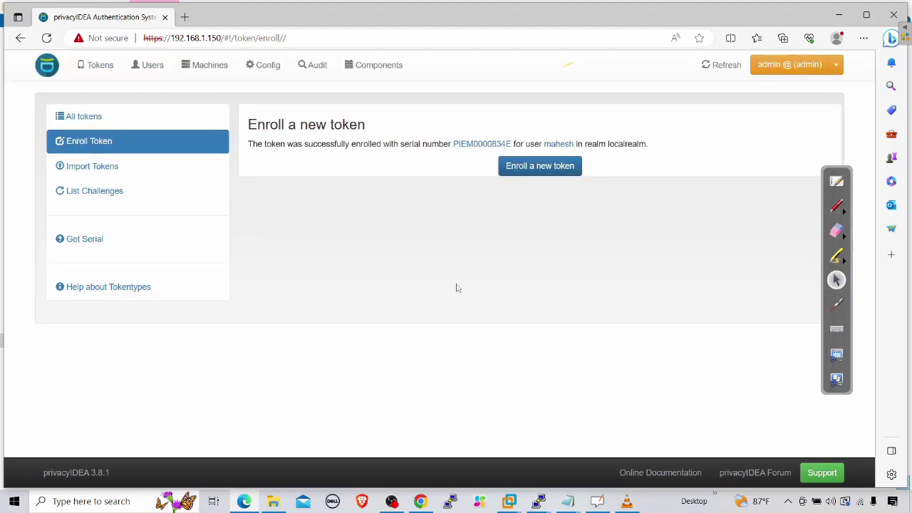
click(92, 118)
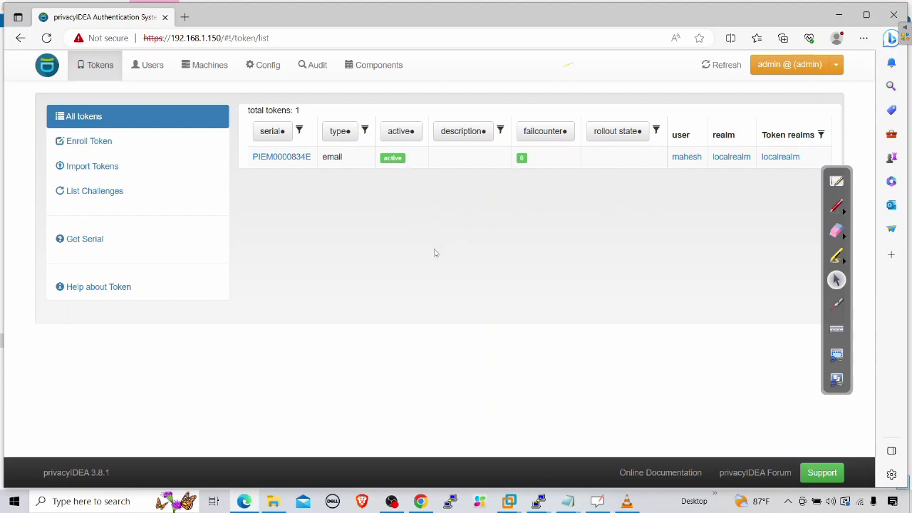
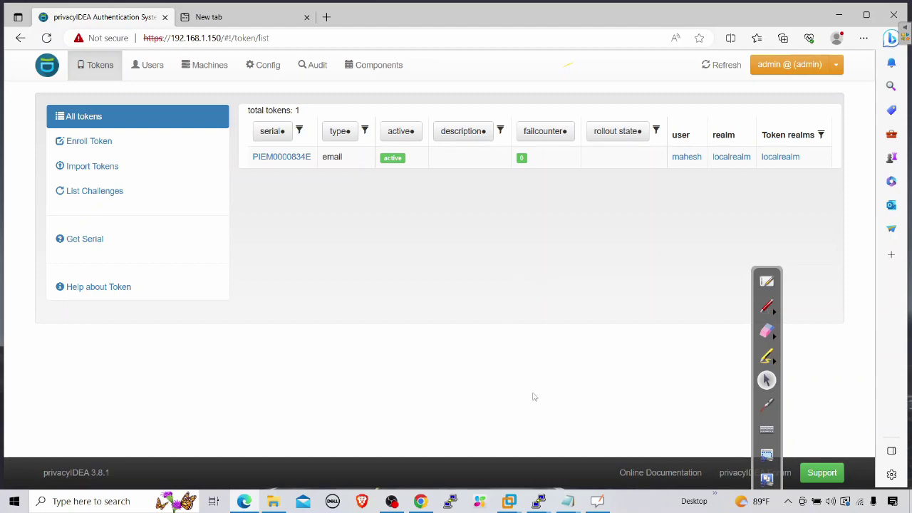
Step: Bring the root@privacyidea PuTTY terminal to the front with a fresh prompt
click(491, 451)
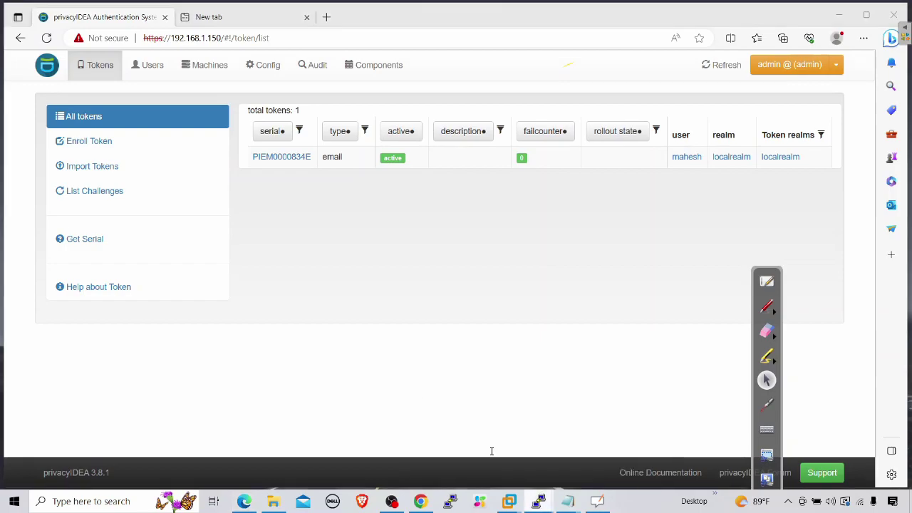
key(Return)
key(Return)
Step: Open /etc/freeradius/3.0/clients.conf in nano and move to just after the localhost client block
text(nano /etc/)
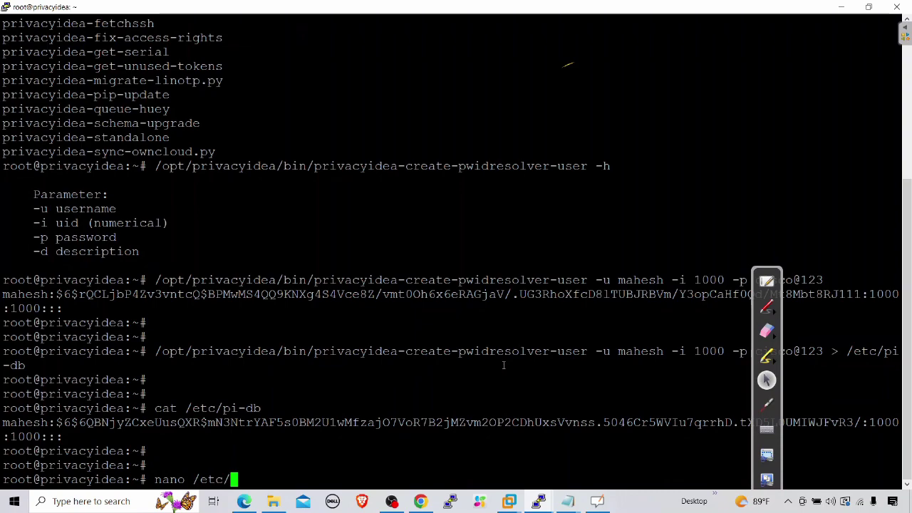
text(freer)
key(Tab)
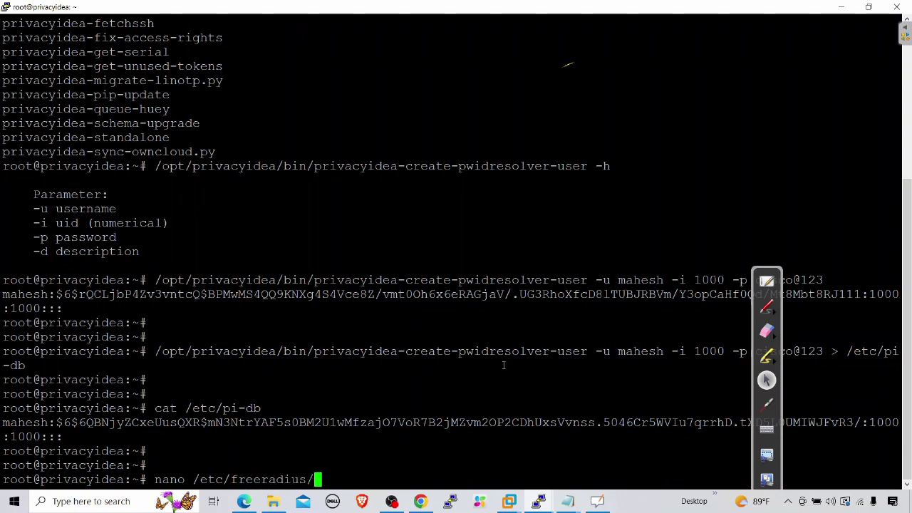
text(3)
key(Tab)
text(cl)
key(Tab)
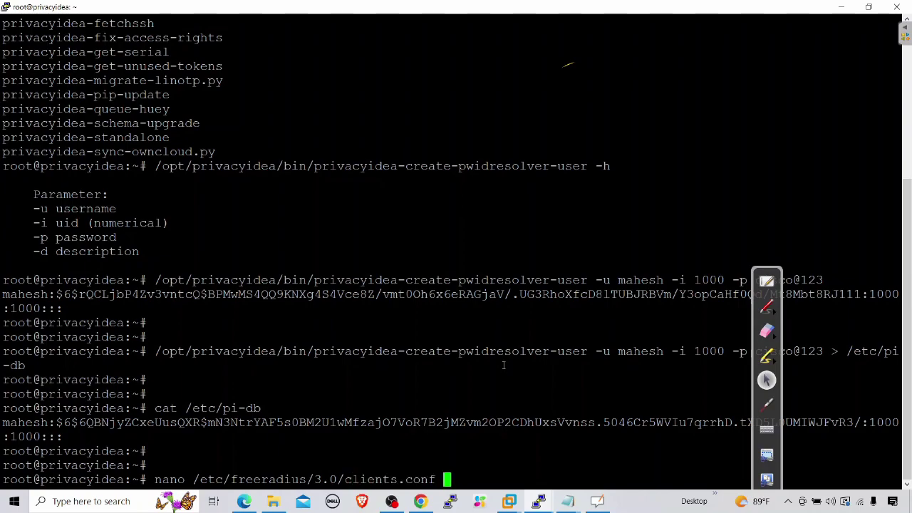
key(Return)
key(Down)
key(Down)
key(Down)
key(Down)
key(Down)
key(Down)
key(Down)
key(Down)
key(Down)
key(Down)
key(Down)
key(Down)
key(Down)
key(Down)
key(Down)
key(Down)
key(Down)
key(Down)
key(Down)
key(Down)
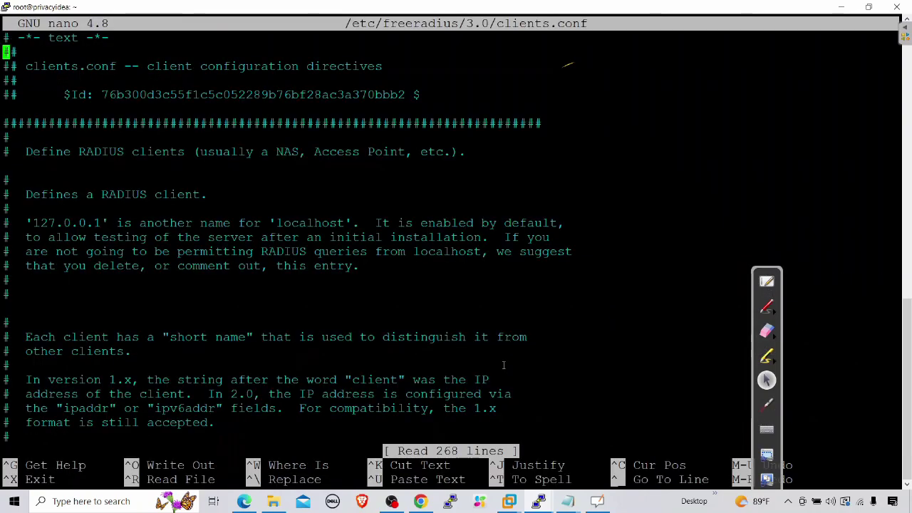
key(Down)
key(Down)
key(Down)
key(Down)
key(Down)
key(Down)
key(Down)
key(Down)
key(Down)
key(Down)
key(Down)
key(Down)
key(Down)
key(Down)
key(Down)
key(Down)
key(Down)
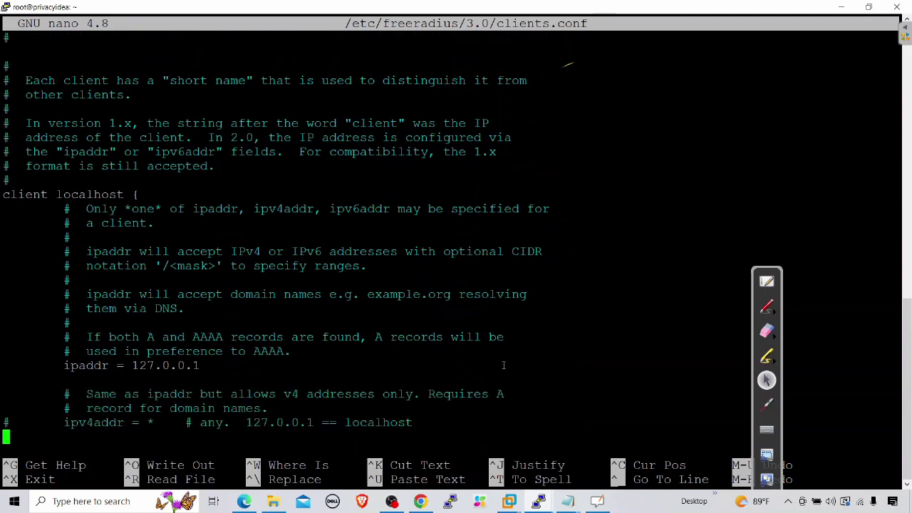
key(Down)
key(Down)
key(Down)
key(Down)
key(Down)
key(Down)
key(Down)
key(Down)
key(Down)
key(Down)
key(Down)
key(Down)
key(Down)
key(Down)
key(Down)
key(Down)
key(Down)
key(Down)
key(Down)
key(Down)
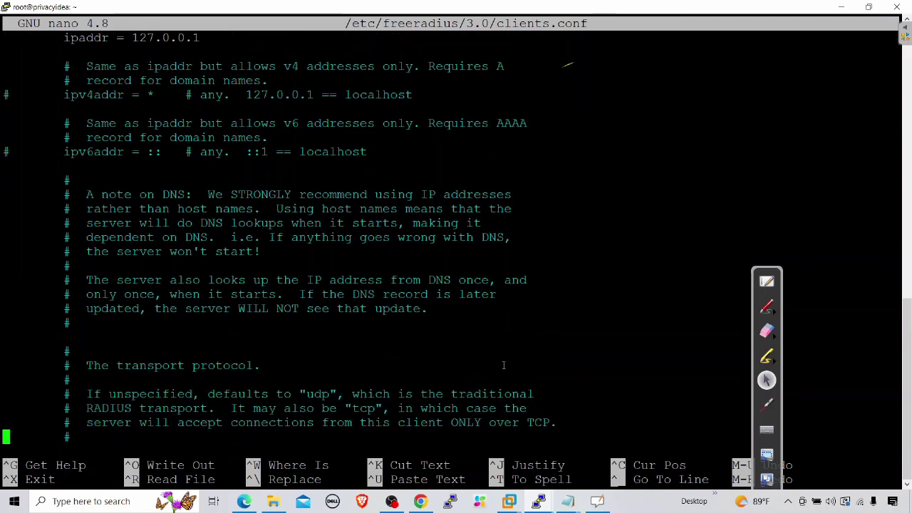
key(Down)
key(Down)
key(Down)
key(Down)
key(Down)
key(Down)
key(Down)
key(Down)
key(Down)
key(Down)
key(Down)
key(Down)
key(Down)
key(Down)
key(Down)
key(Down)
key(Down)
key(Down)
key(Down)
key(Down)
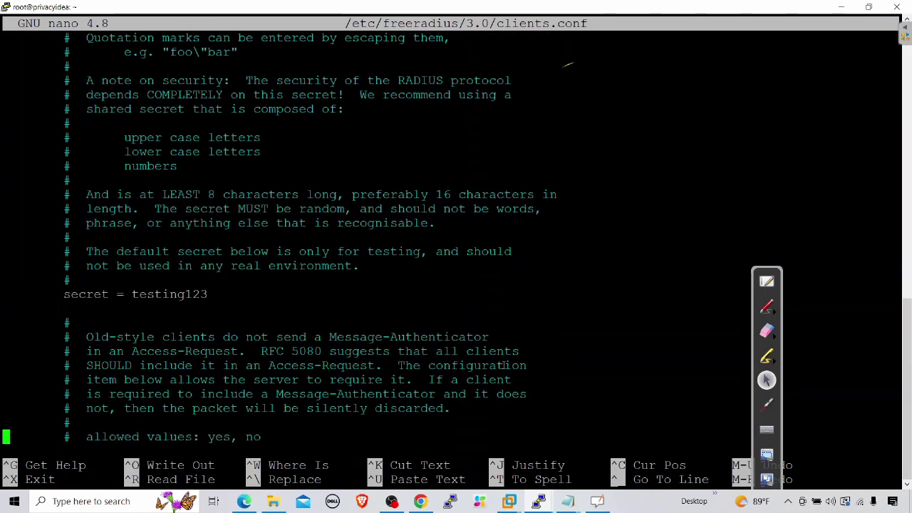
key(Down)
key(Down)
key(Down)
key(Down)
key(Down)
key(Down)
key(Down)
key(Down)
key(Down)
key(Down)
key(Down)
key(Down)
key(Down)
key(Down)
key(Down)
key(Down)
key(Down)
key(Down)
key(Down)
key(Down)
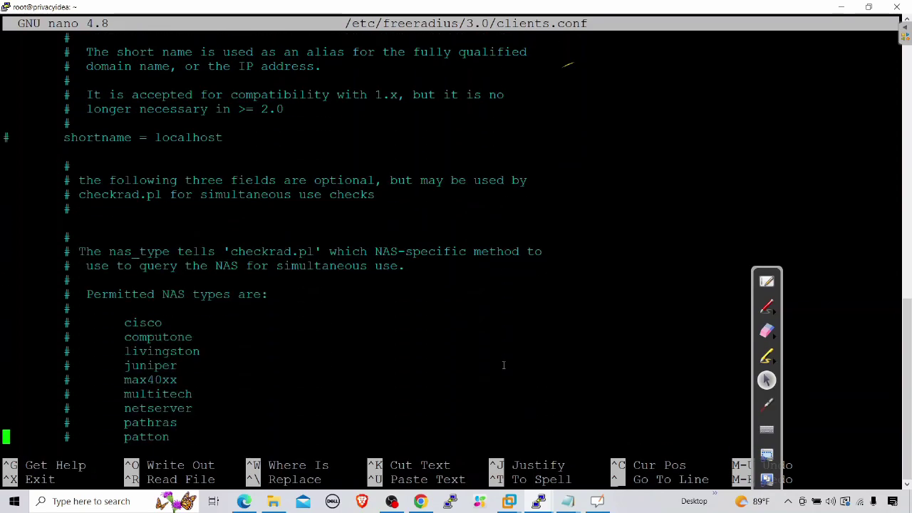
key(Down)
key(Down)
key(Down)
key(Down)
key(Down)
key(Down)
key(Down)
key(Down)
key(Down)
key(Down)
key(Down)
key(Down)
key(Down)
key(Down)
key(Down)
key(Down)
key(Down)
key(Down)
key(Down)
key(Down)
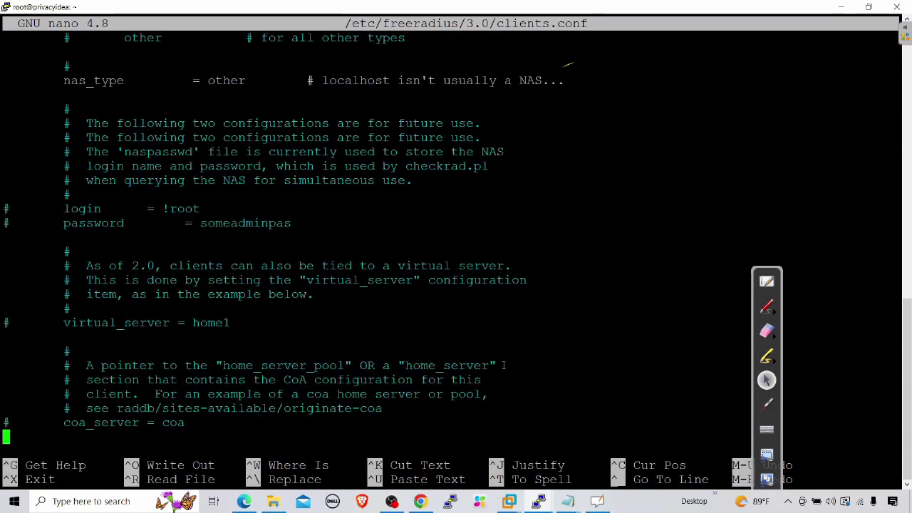
key(Down)
key(Down)
key(Down)
key(Down)
key(Down)
key(Down)
key(Down)
key(Down)
key(Down)
key(Down)
key(Down)
key(Down)
key(Down)
key(Down)
key(Down)
key(Down)
key(Down)
key(Down)
key(Down)
key(Down)
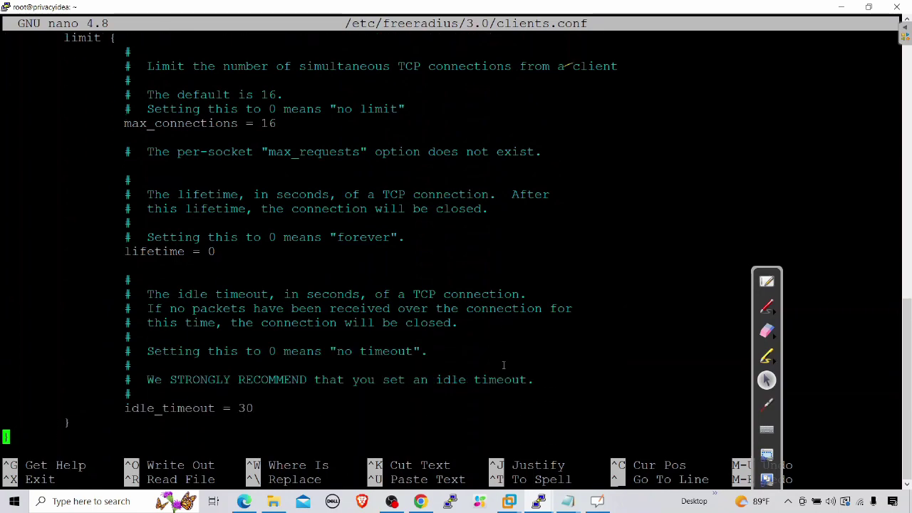
key(Up)
key(Up)
key(Up)
key(Up)
key(Up)
key(Up)
key(Up)
key(Up)
key(Up)
key(Up)
key(Up)
key(Right)
Step: Add a client palo_alto block with ipaddr 192.168.1.59 and a shared secret
key(Return)
key(Return)
text(client palo_)
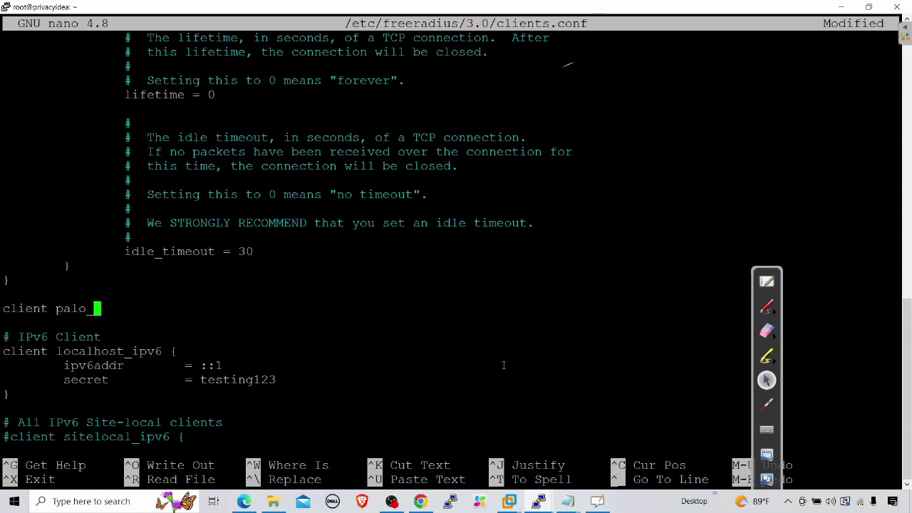
text(alto {)
key(Return)
key(Return)
text(})
key(Left)
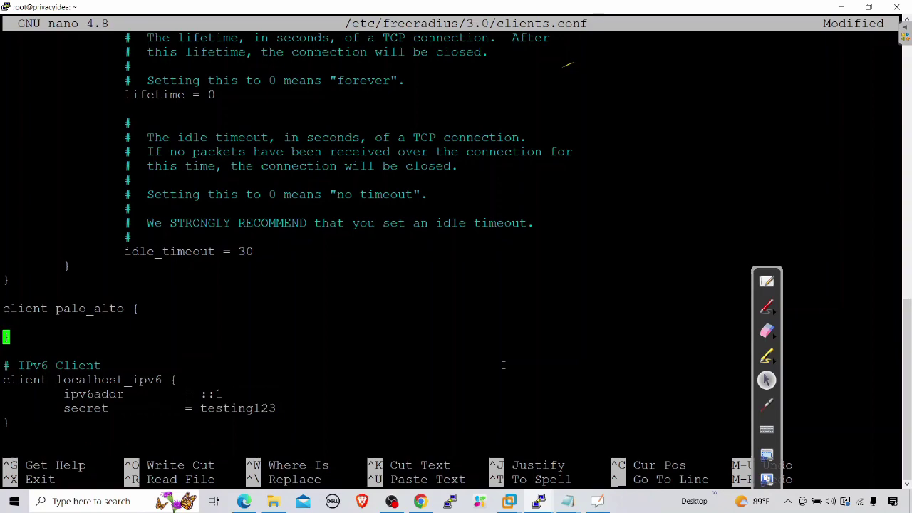
key(Up)
key(Tab)
text(ipaddr)
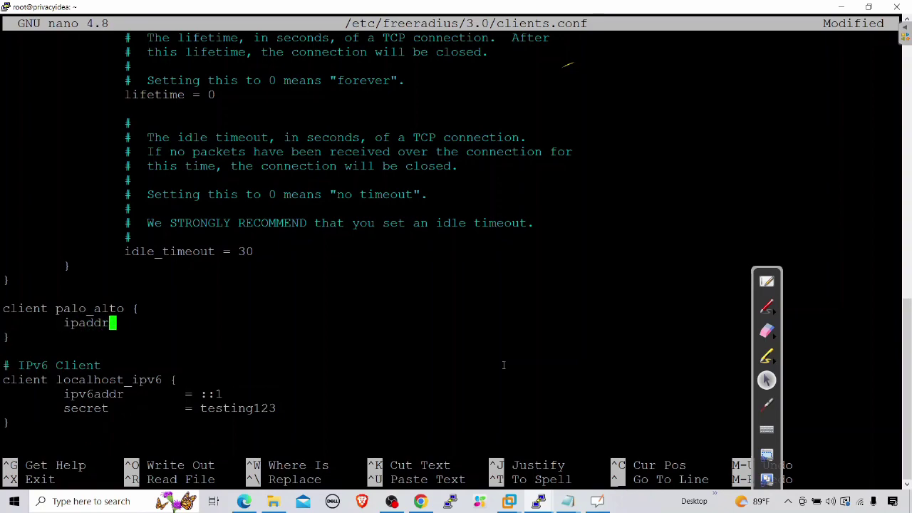
key(Tab)
text(= 192.168.1.59)
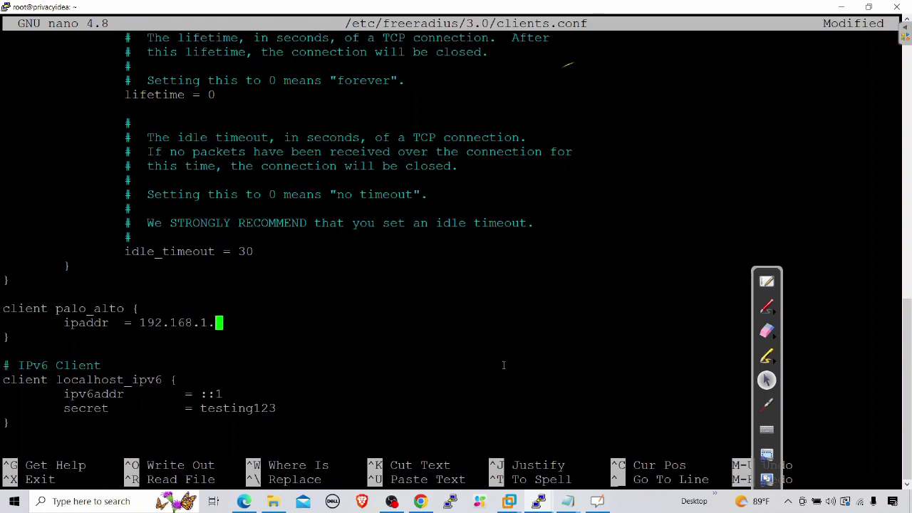
key(Return)
key(Tab)
text(s)
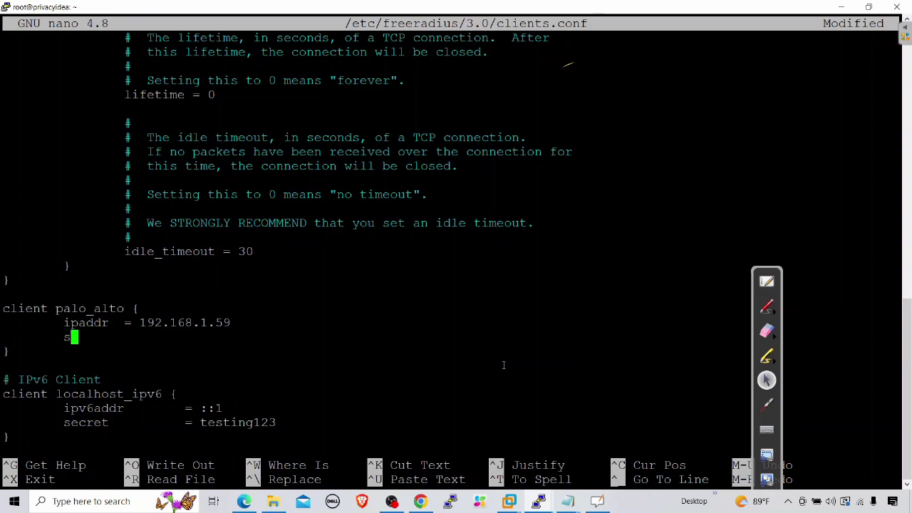
text(ecret  = cisco@123)
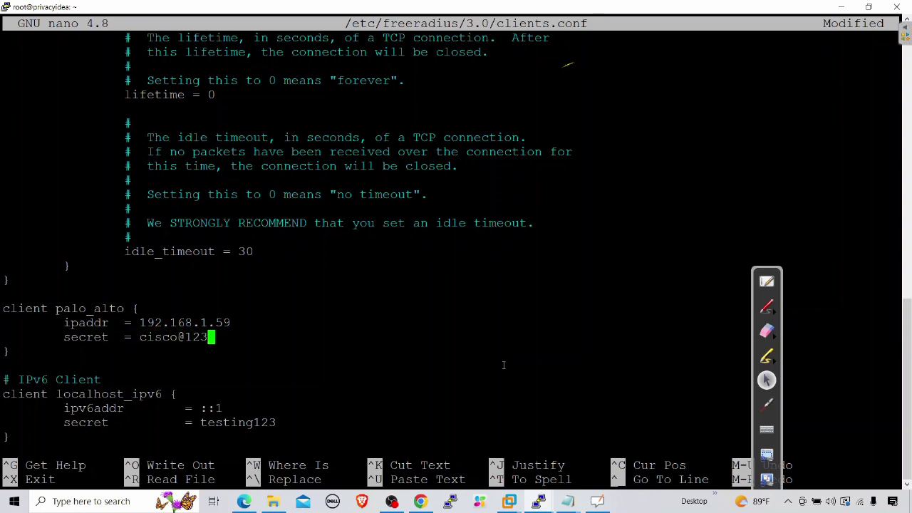
Step: Save clients.conf under the same name and exit nano
key(ctrl+o)
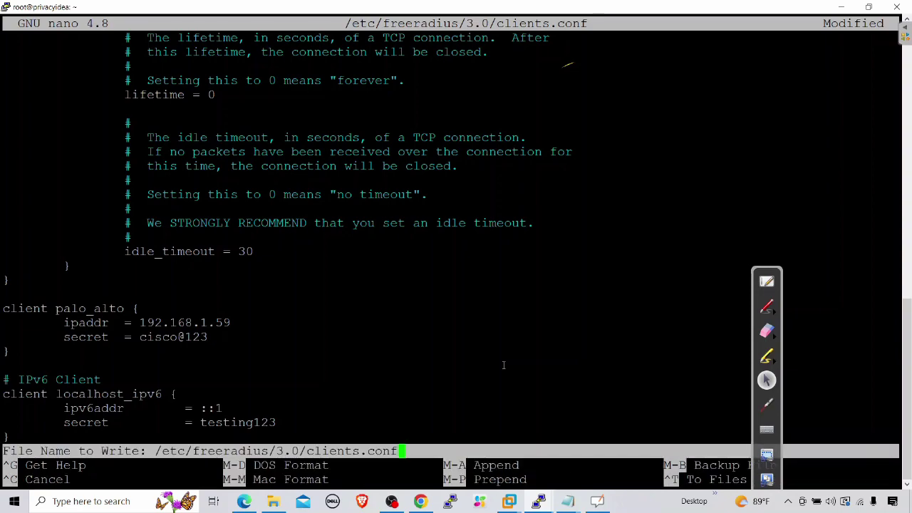
key(Return)
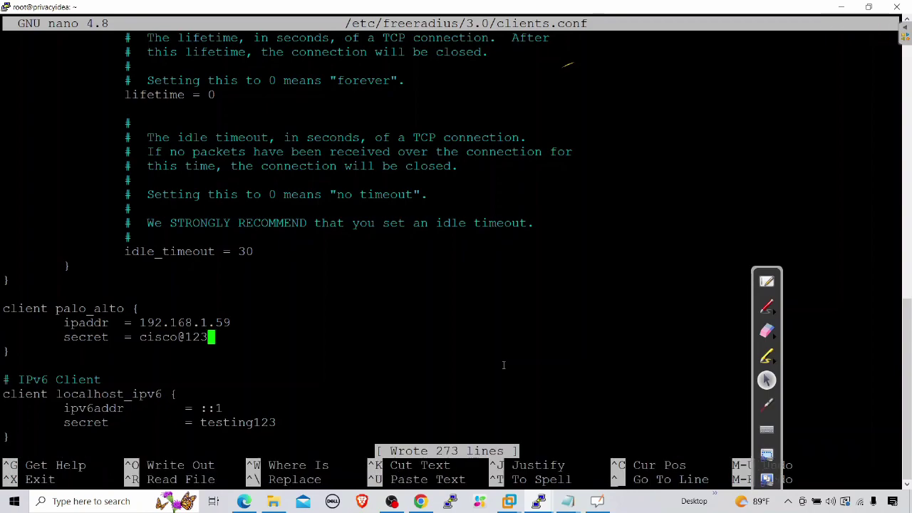
key(ctrl+x)
Step: Restart FreeRADIUS with systemctl restart freeradius and minimize the terminal
key(Return)
key(Return)
key(Return)
text(system)
text(c)
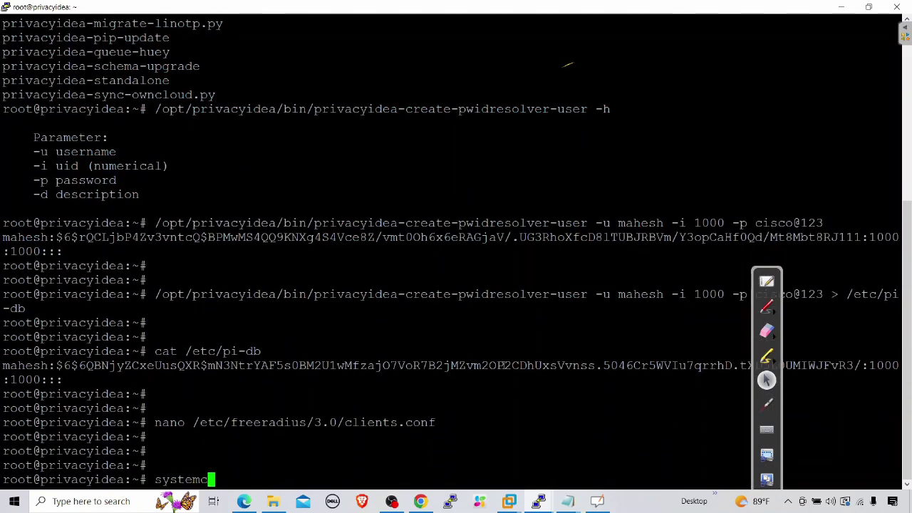
text(tl rest)
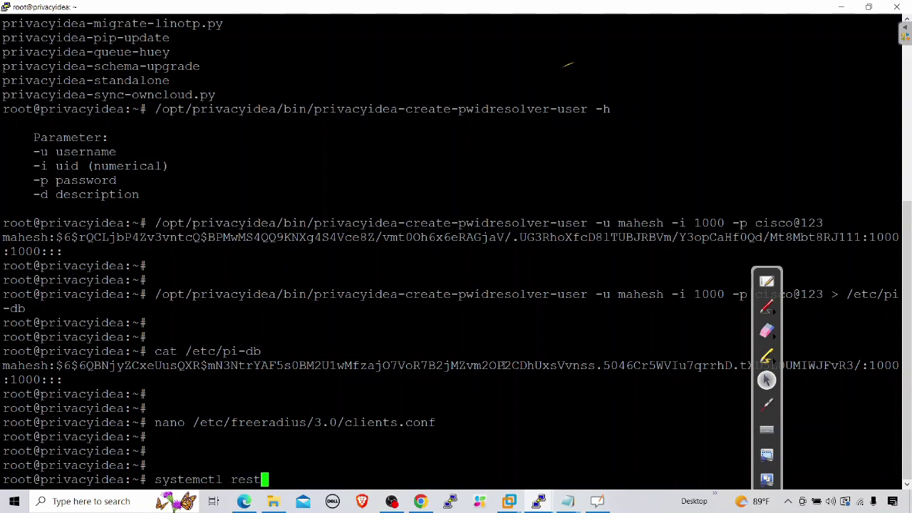
text(art freeradius)
key(Return)
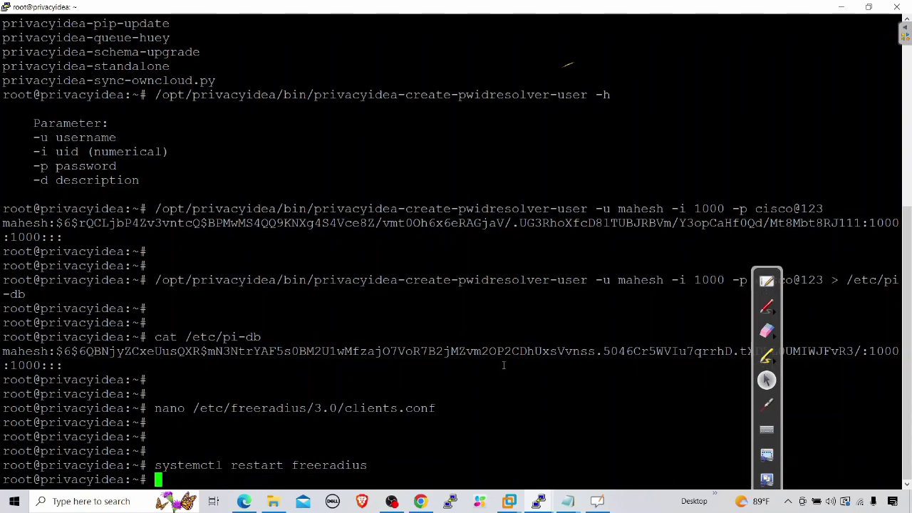
key(Return)
key(Return)
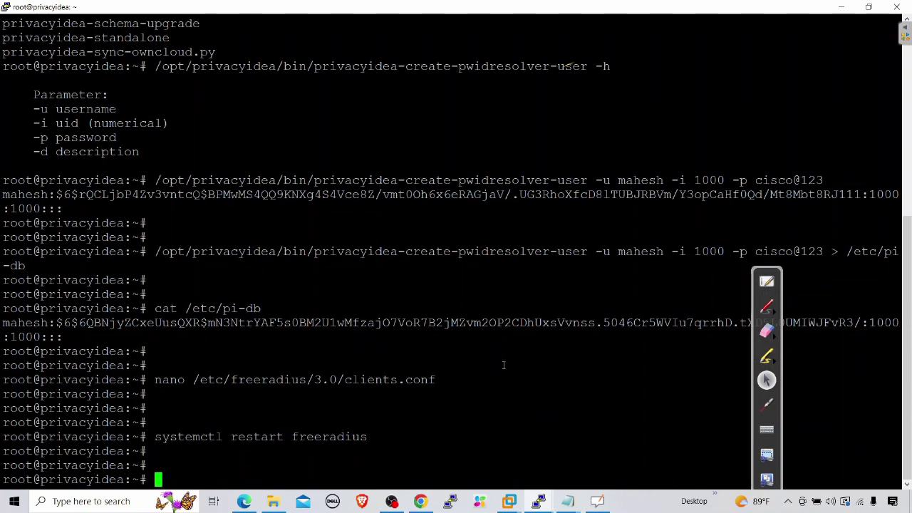
click(840, 7)
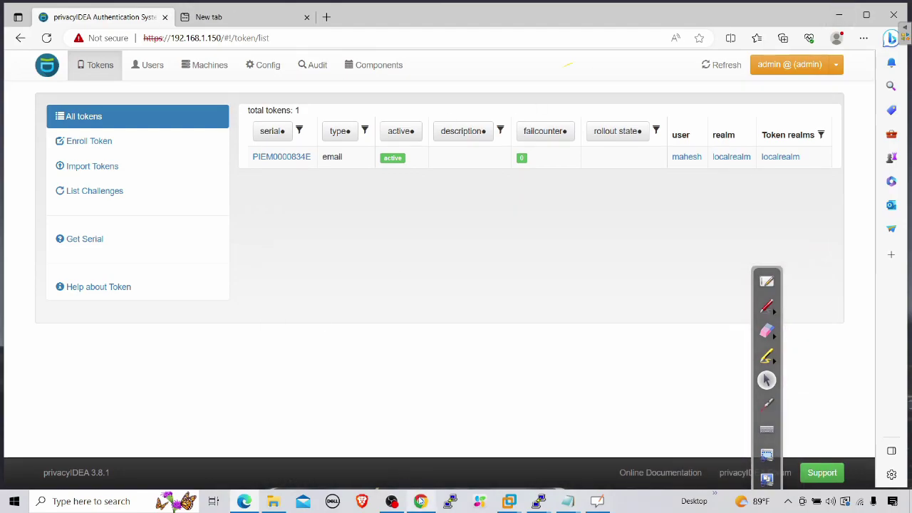
click(420, 500)
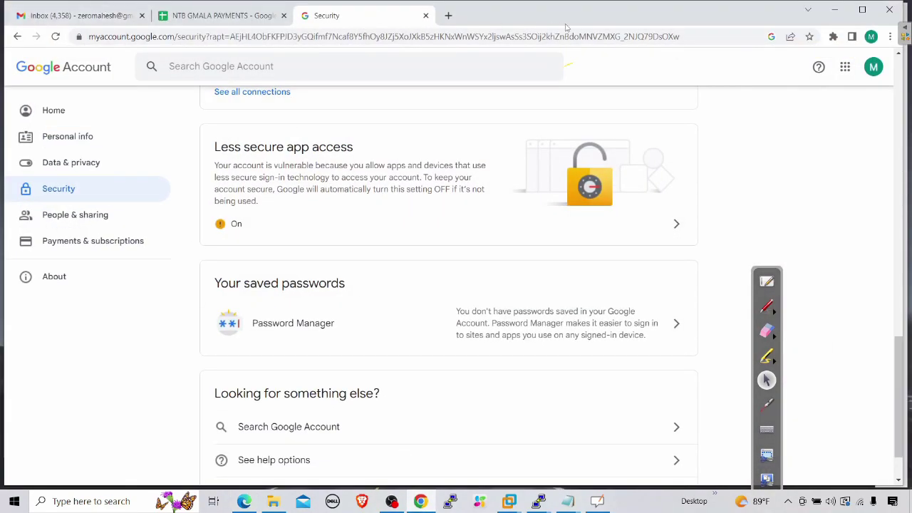
click(451, 17)
text(192.1)
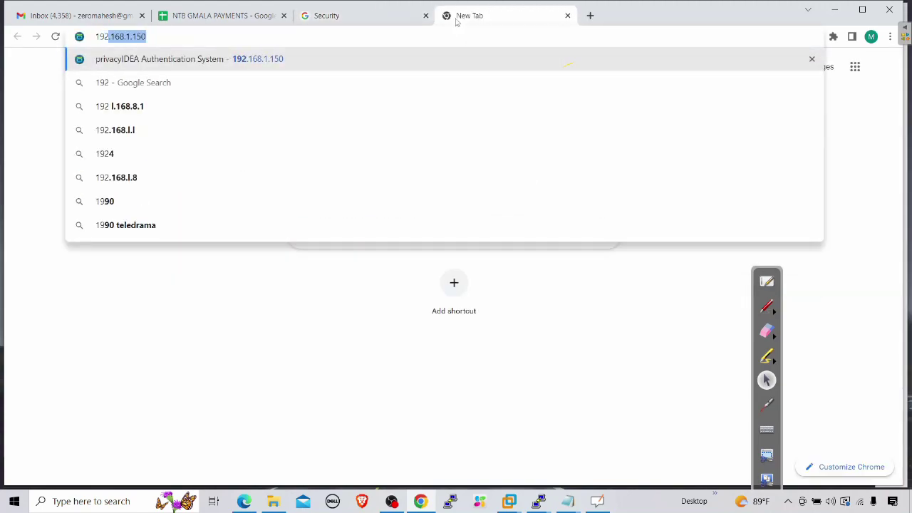
text(68.1.59)
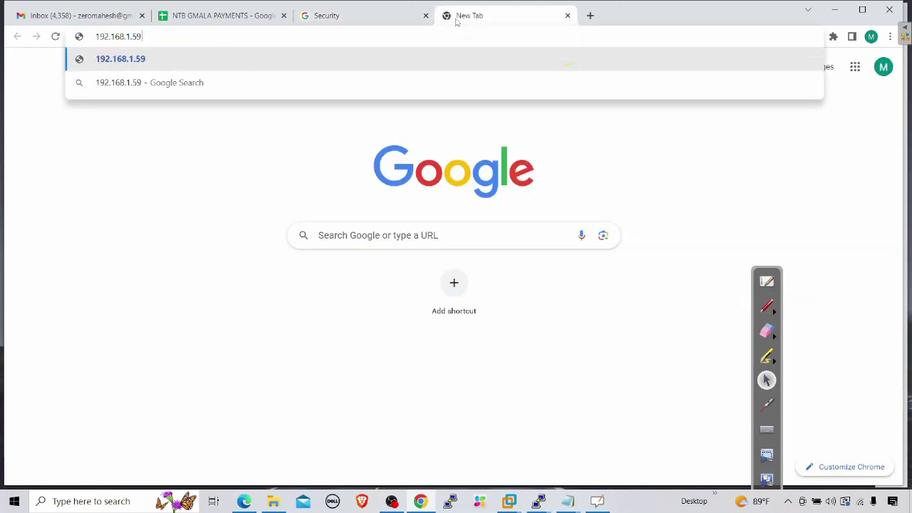
key(Home)
text(https://)
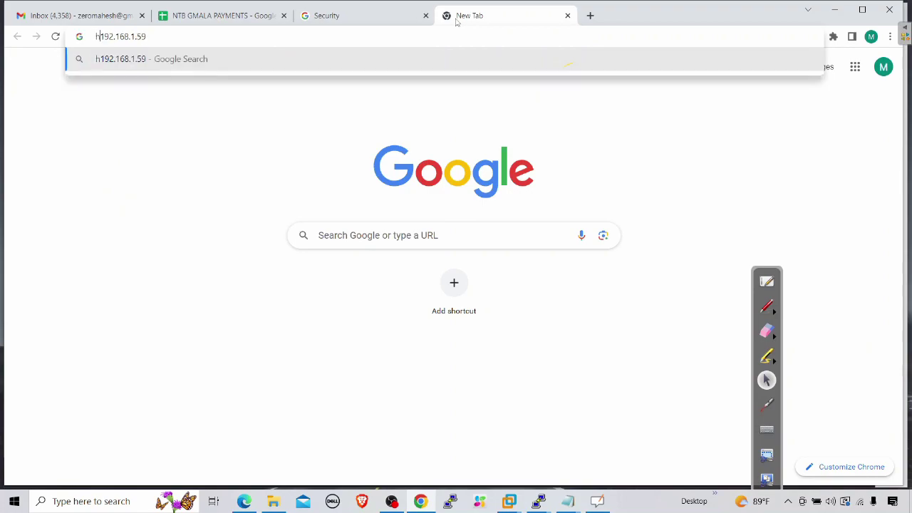
key(Return)
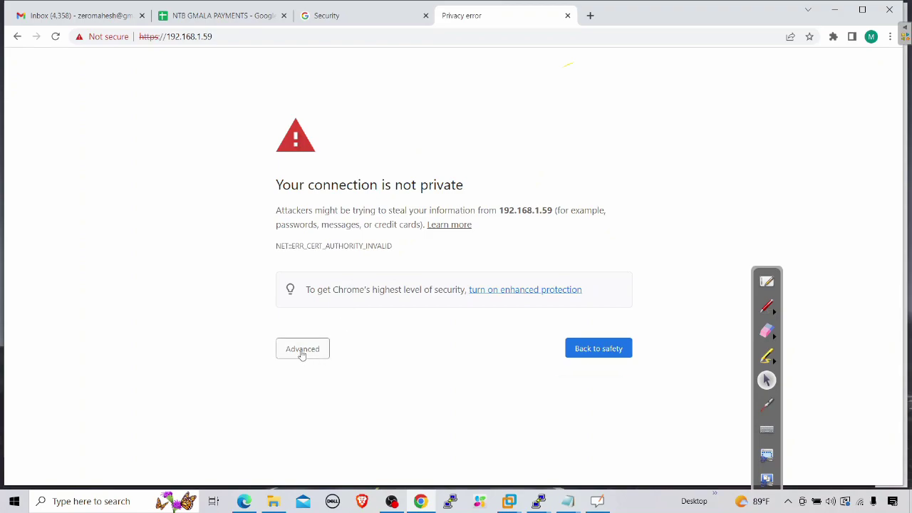
click(302, 349)
click(365, 438)
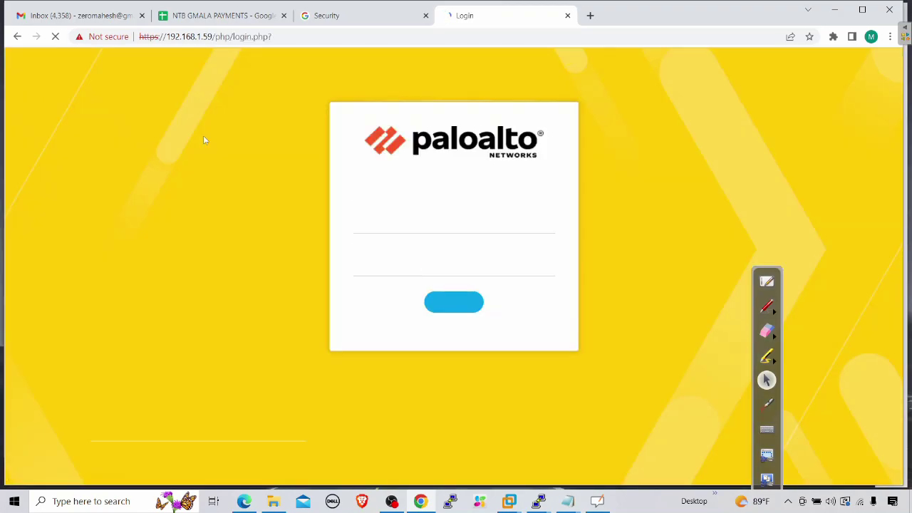
Step: Log in to the firewall with the admin account and its password
click(372, 221)
text(admin)
key(Tab)
text(adm)
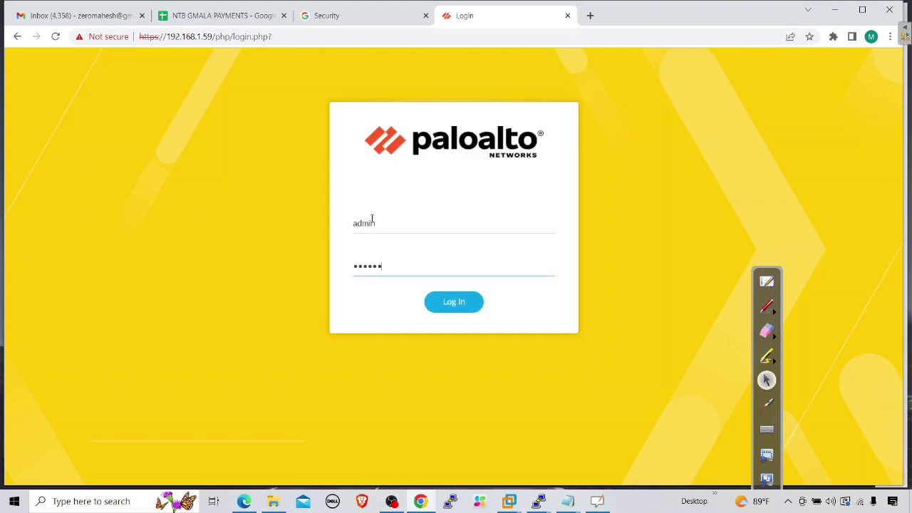
key(Return)
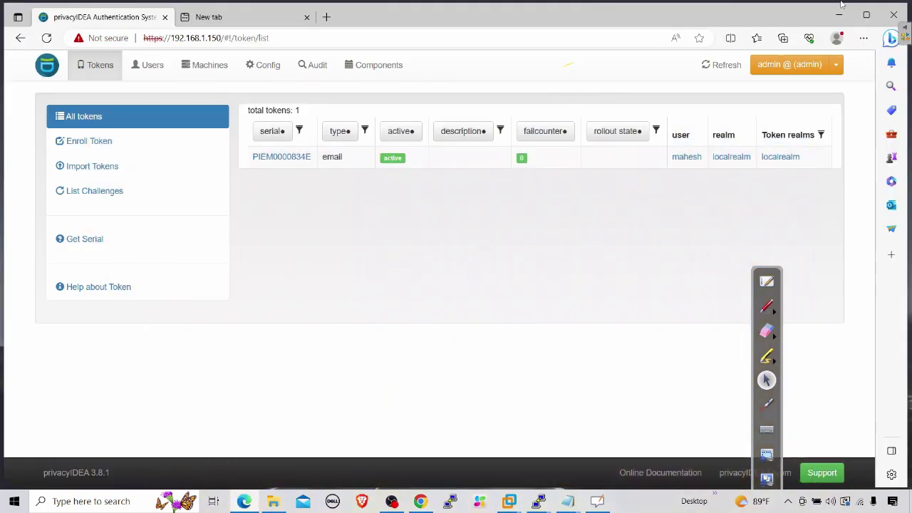
Step: Over the desktop, draw a yellow box labelled Secret with the annotation pen
click(841, 5)
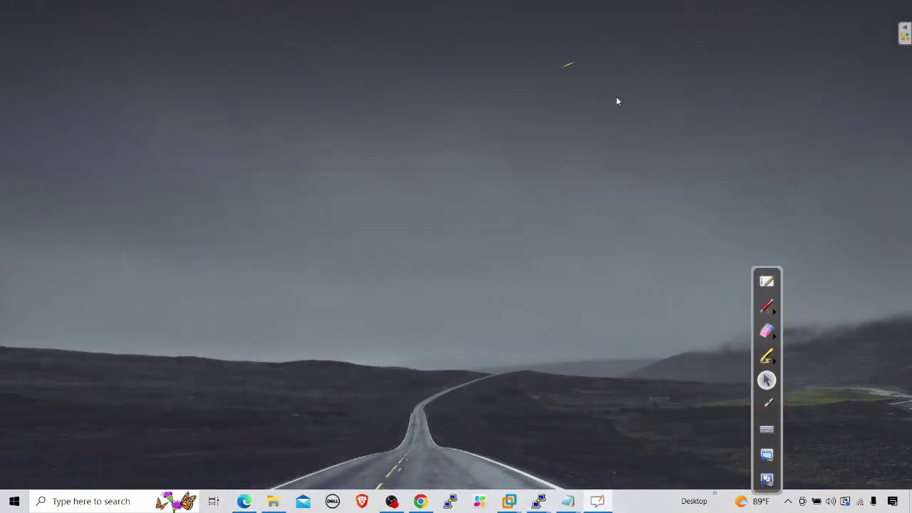
drag(773, 282, 67, 57)
click(62, 84)
click(157, 93)
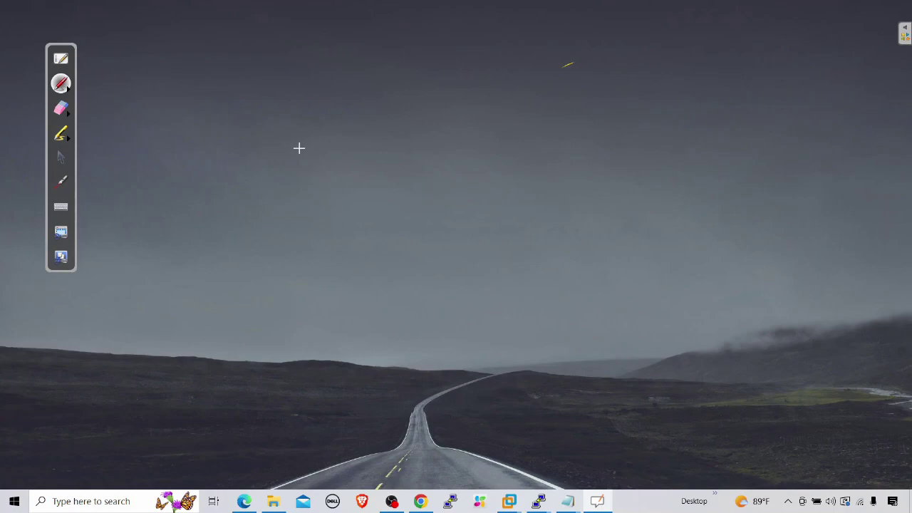
mouse_move(289, 152)
mouse_down()
mouse_move(331, 151)
mouse_move(314, 212)
mouse_move(341, 210)
mouse_up()
drag(331, 157, 339, 209)
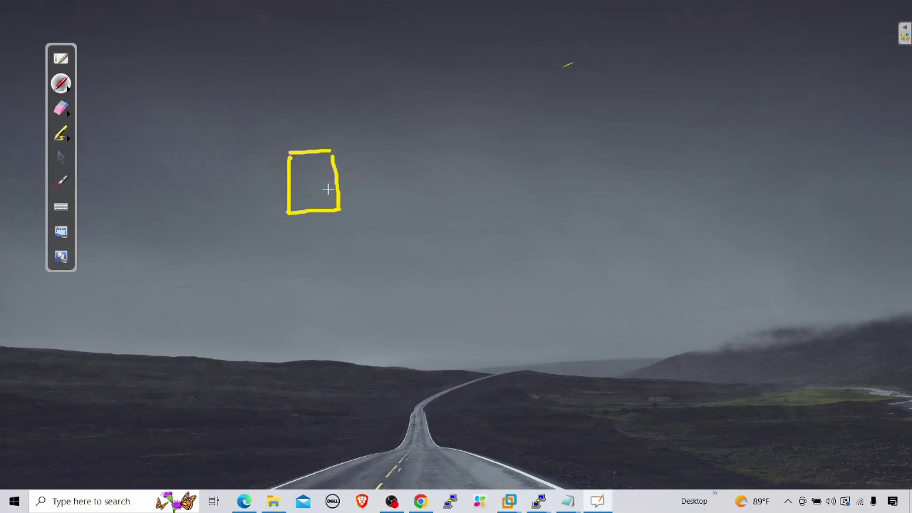
mouse_move(308, 109)
mouse_down()
mouse_move(300, 123)
mouse_move(346, 107)
mouse_move(349, 81)
mouse_up()
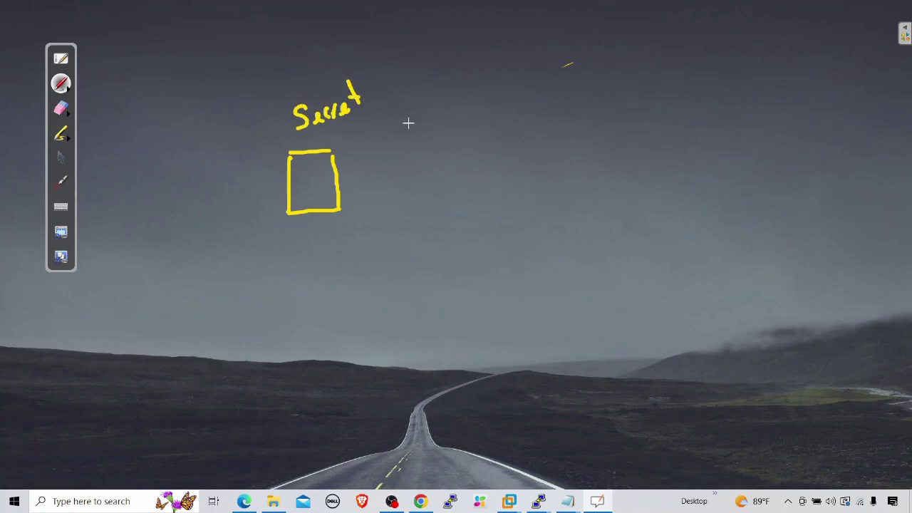
Step: Draw a second box labelled PA and an arrow carrying Secret to it
drag(487, 132, 579, 126)
mouse_move(492, 137)
mouse_down()
mouse_move(533, 191)
mouse_move(586, 185)
mouse_up()
drag(574, 130, 577, 187)
mouse_move(523, 146)
mouse_down()
mouse_move(522, 172)
mouse_move(524, 161)
mouse_move(549, 169)
mouse_move(556, 156)
mouse_up()
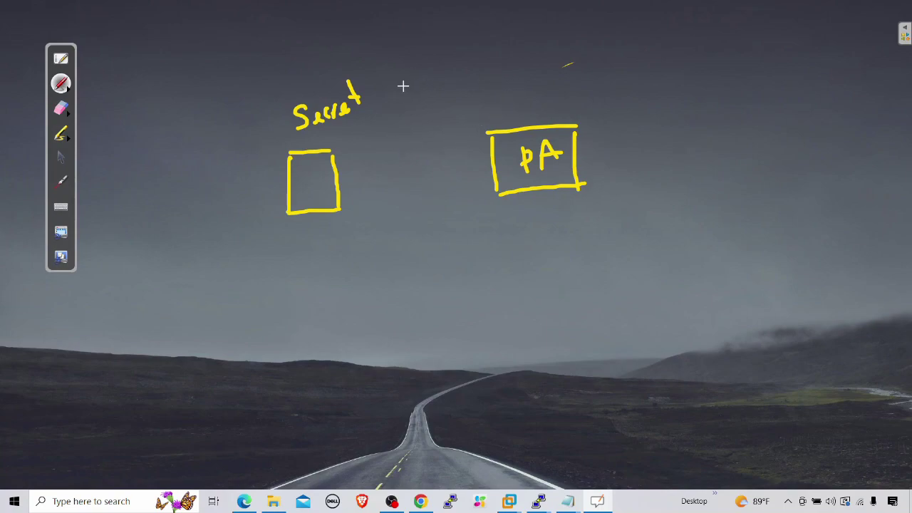
mouse_move(392, 91)
mouse_down()
mouse_move(484, 97)
mouse_move(490, 107)
mouse_up()
drag(476, 104, 545, 103)
drag(546, 103, 581, 76)
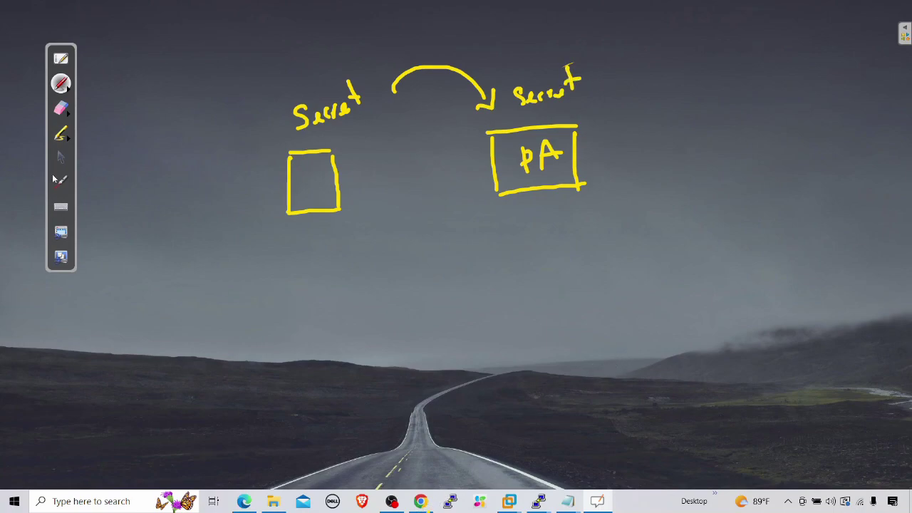
click(61, 158)
click(421, 501)
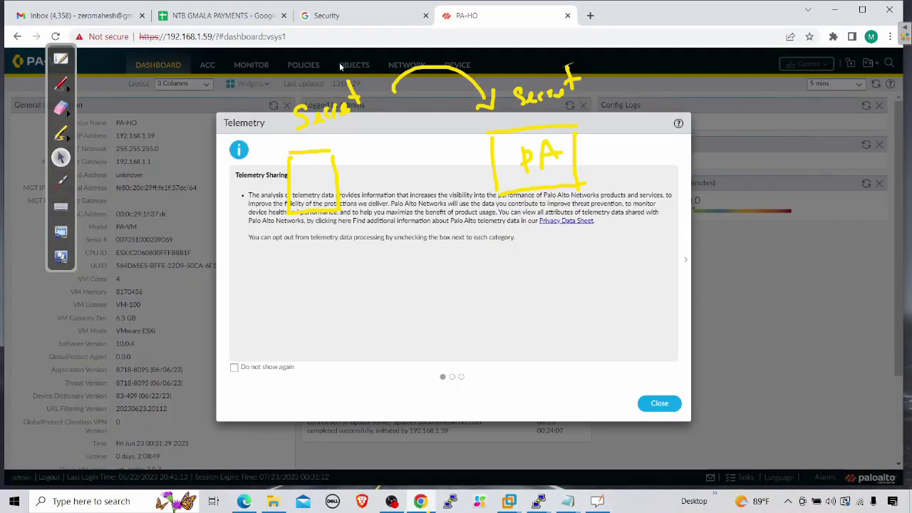
Step: Dismiss the telemetry notice and erase the yellow sketch
click(657, 404)
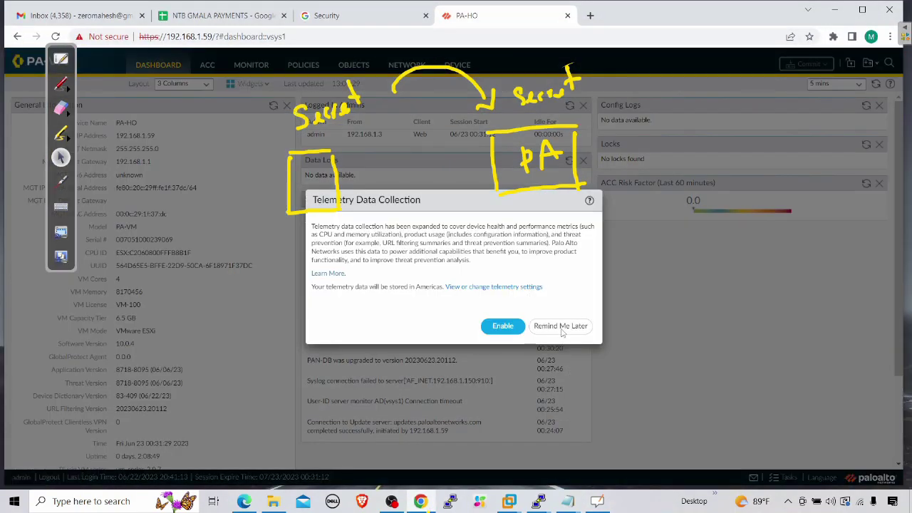
click(562, 331)
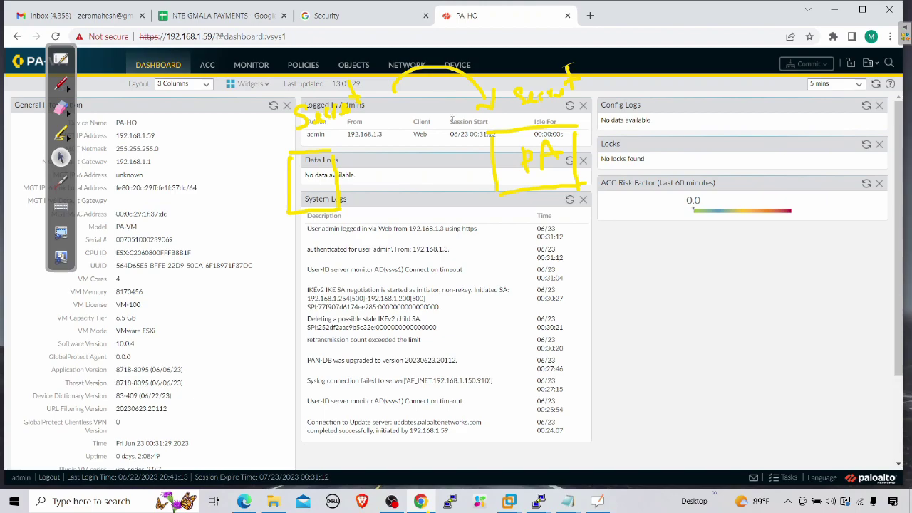
click(61, 107)
mouse_move(306, 212)
mouse_down()
mouse_move(246, 171)
mouse_move(463, 67)
mouse_move(611, 87)
mouse_move(448, 179)
mouse_up()
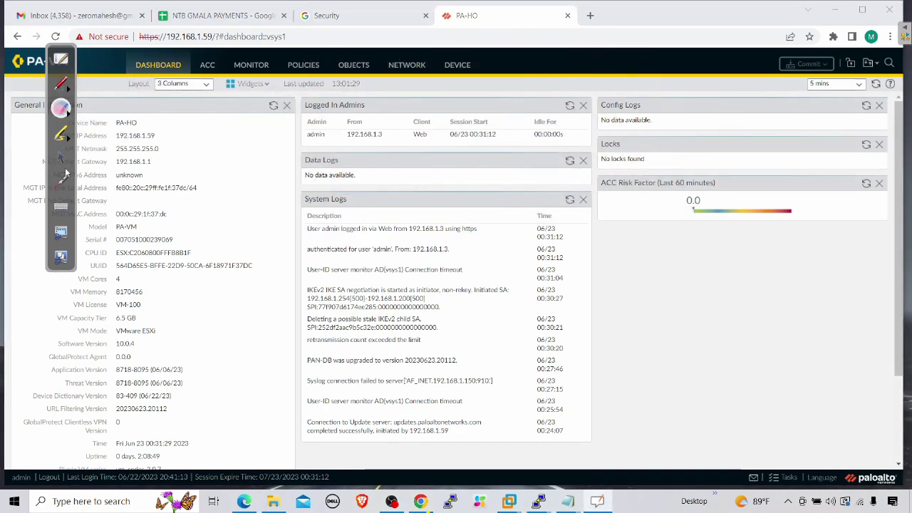
click(60, 156)
Step: Go to Device > Server Profiles > RADIUS
click(459, 67)
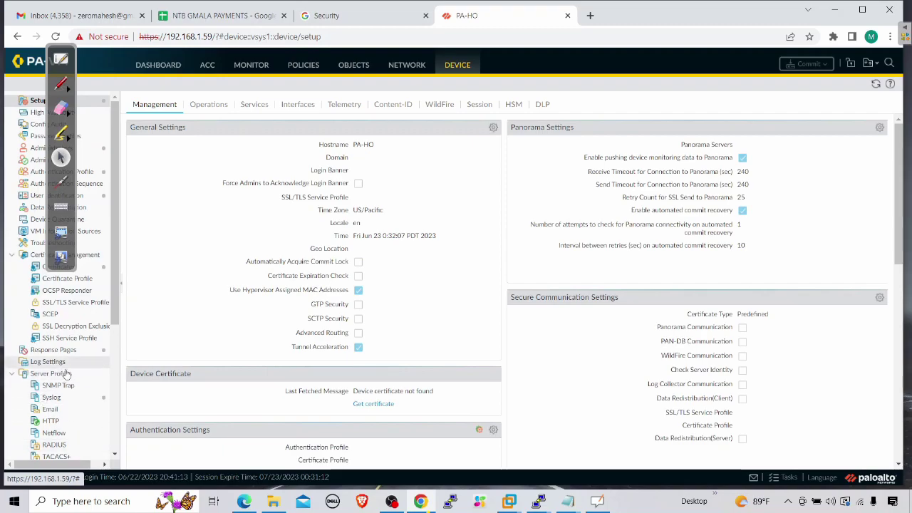
scroll(64, 368, down, 1)
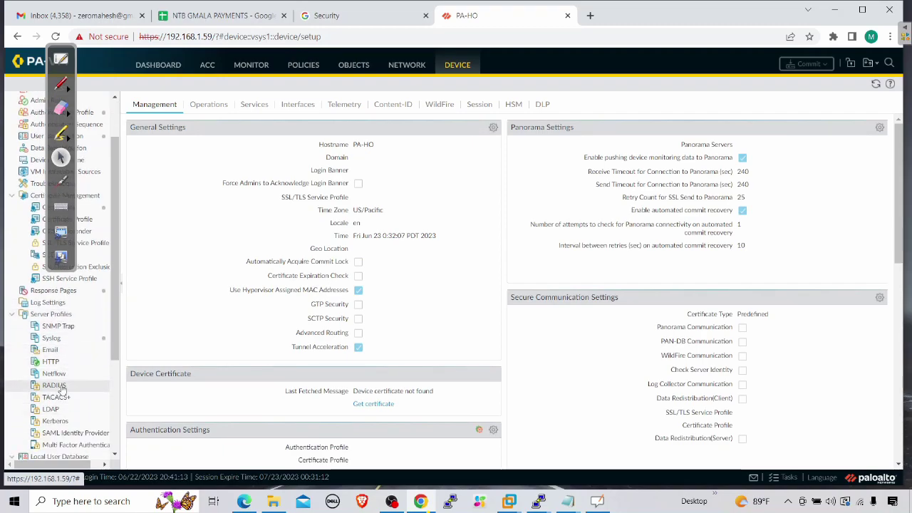
click(57, 385)
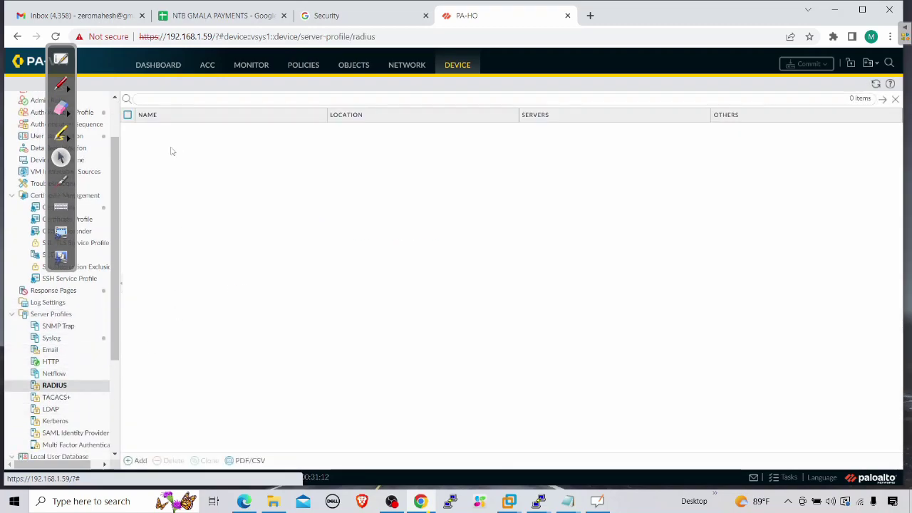
Step: Start a new RADIUS profile using PAP and add server RADIUS at 192.168.1.150
click(140, 461)
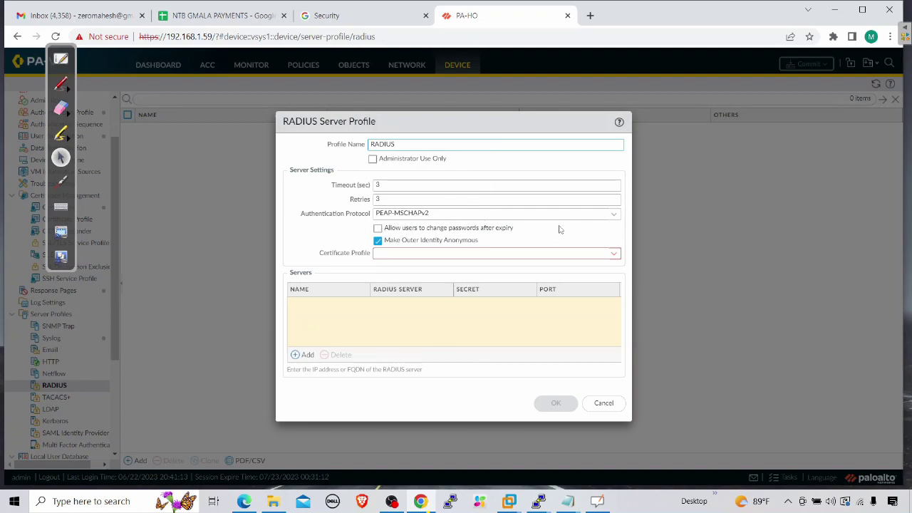
click(613, 214)
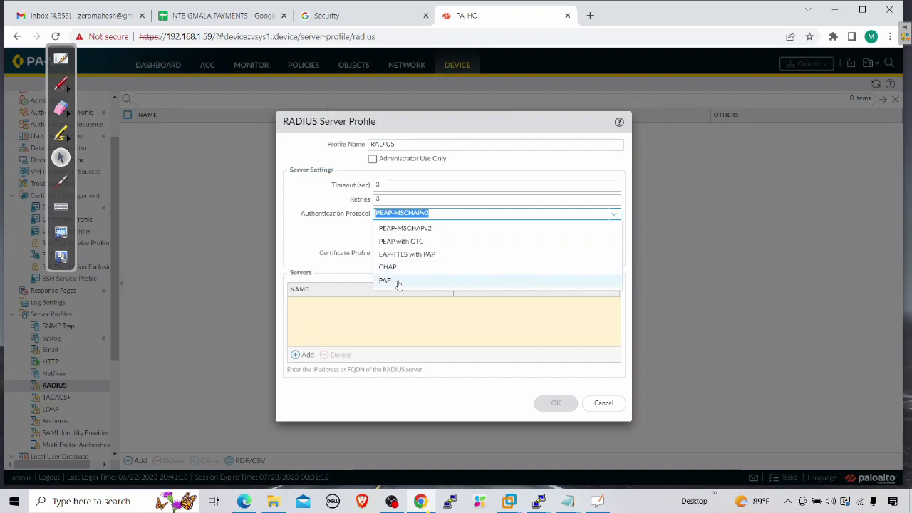
click(399, 283)
click(305, 315)
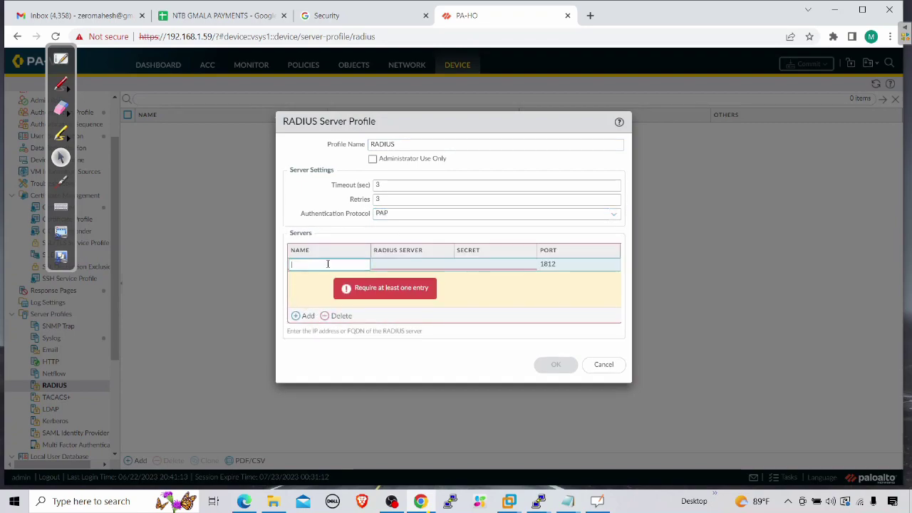
text(RADIUS)
key(Tab)
text(192)
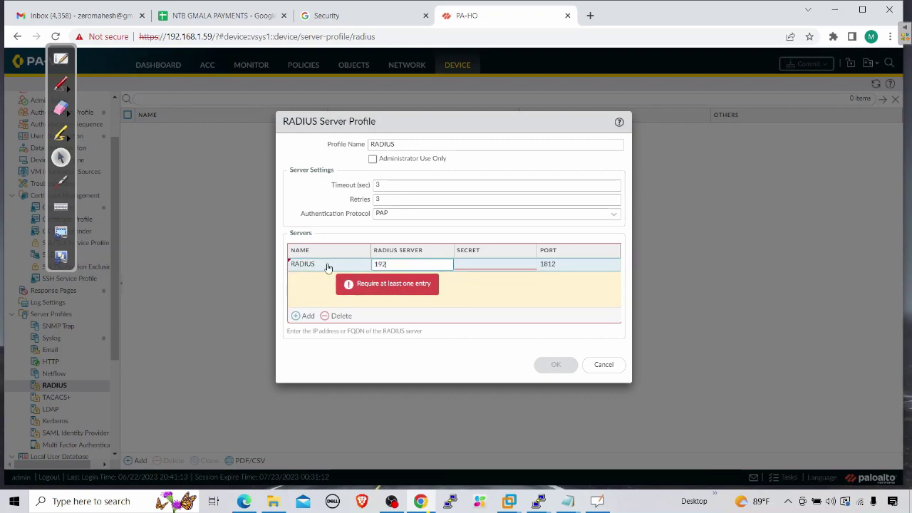
text(.168.1.150)
Step: Enter and confirm a shared secret for the RADIUS server
click(491, 264)
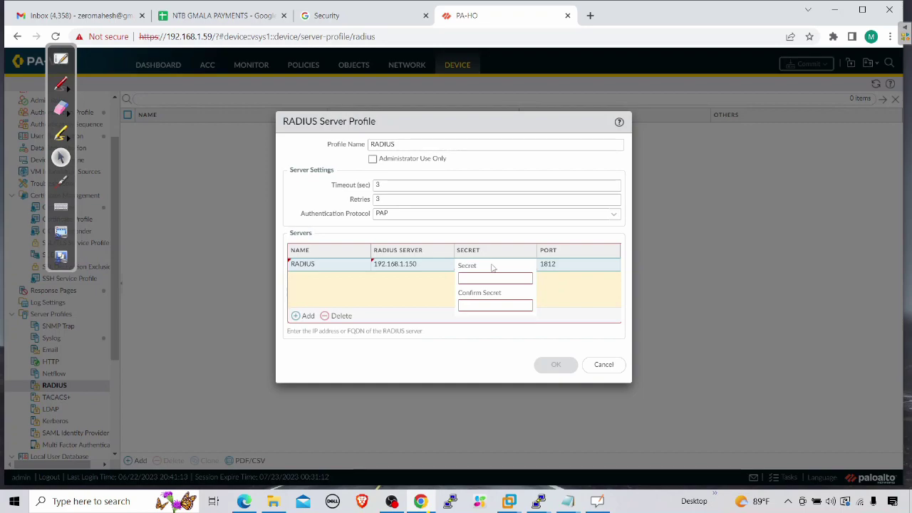
text(admin@123)
key(Tab)
text(admin@123)
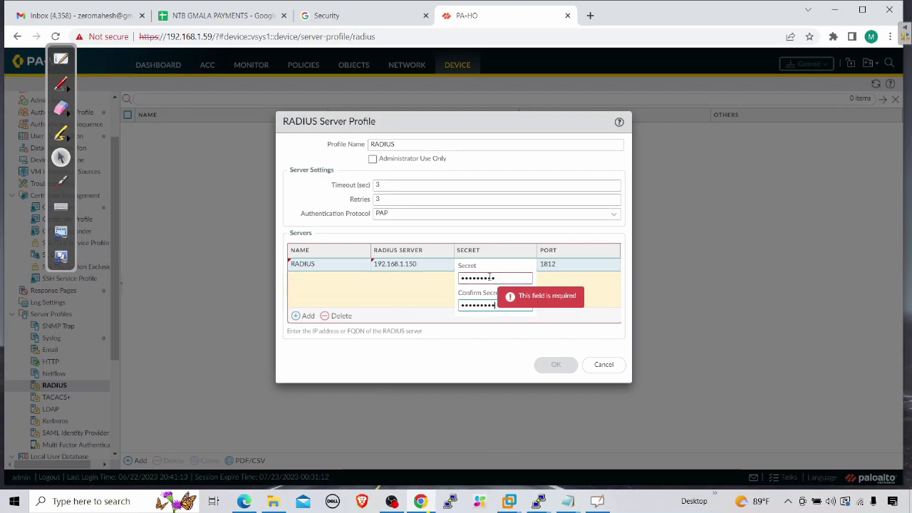
click(509, 367)
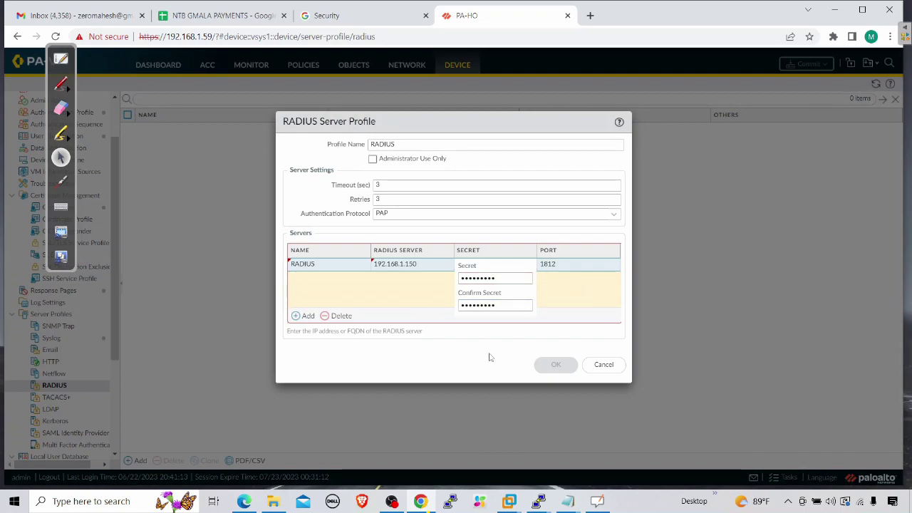
click(564, 295)
Step: Re-enter the shared secret and its confirmation, then save the server entry and profile
click(497, 268)
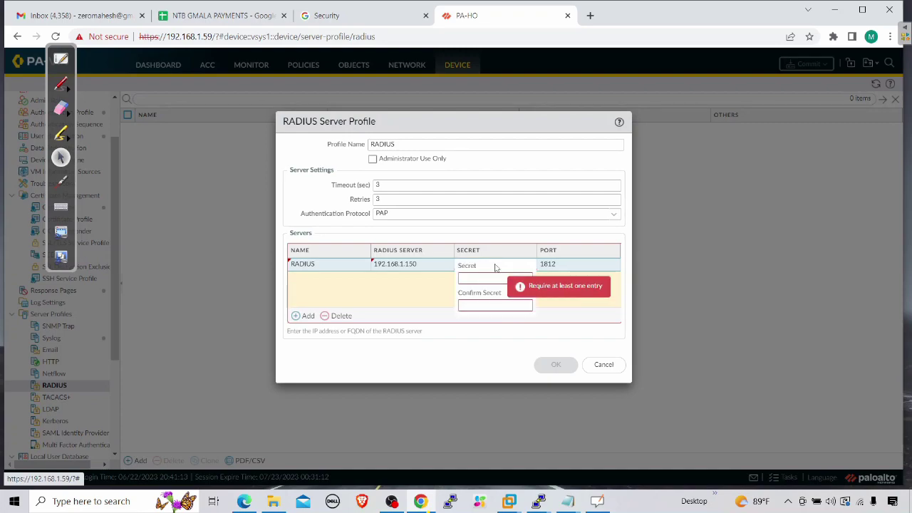
click(492, 277)
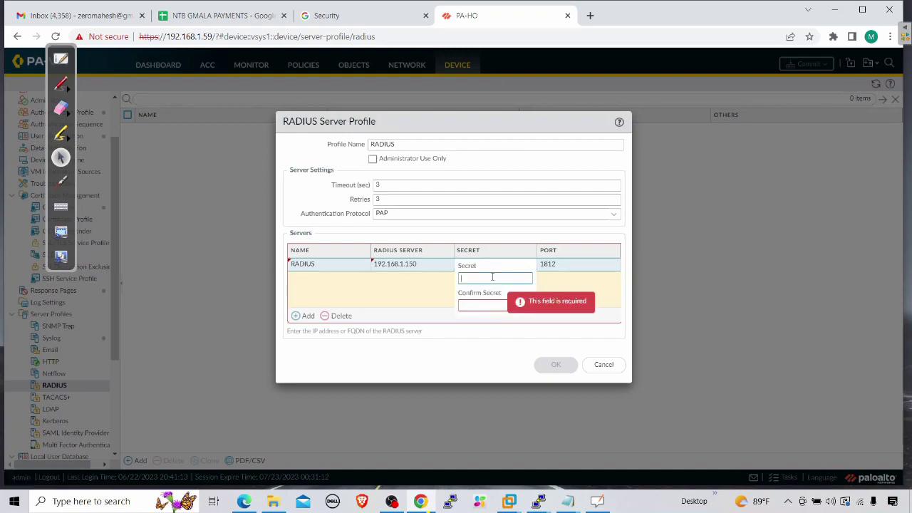
text(paloalto)
key(Tab)
text(paloal)
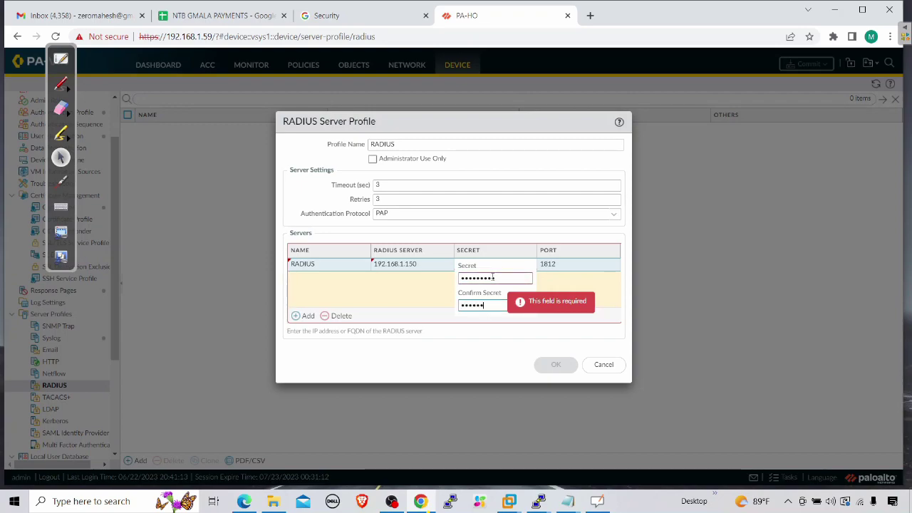
text(to)
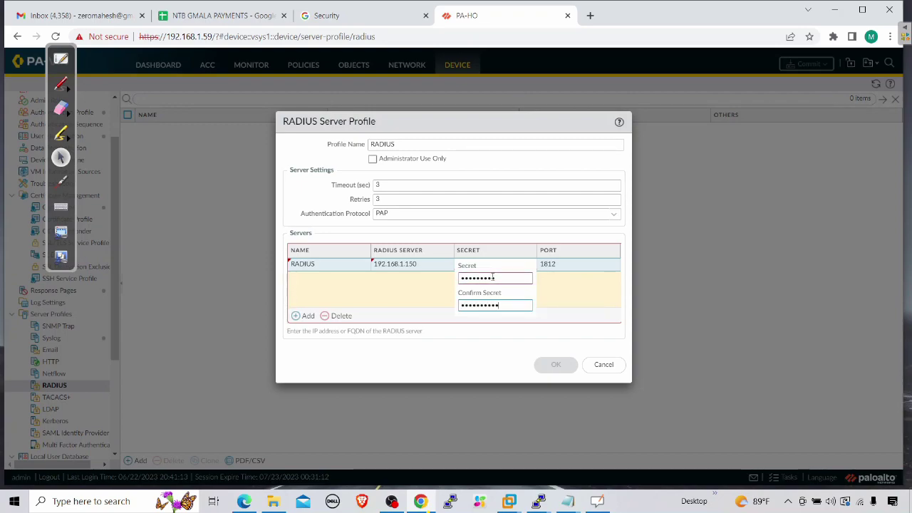
click(498, 278)
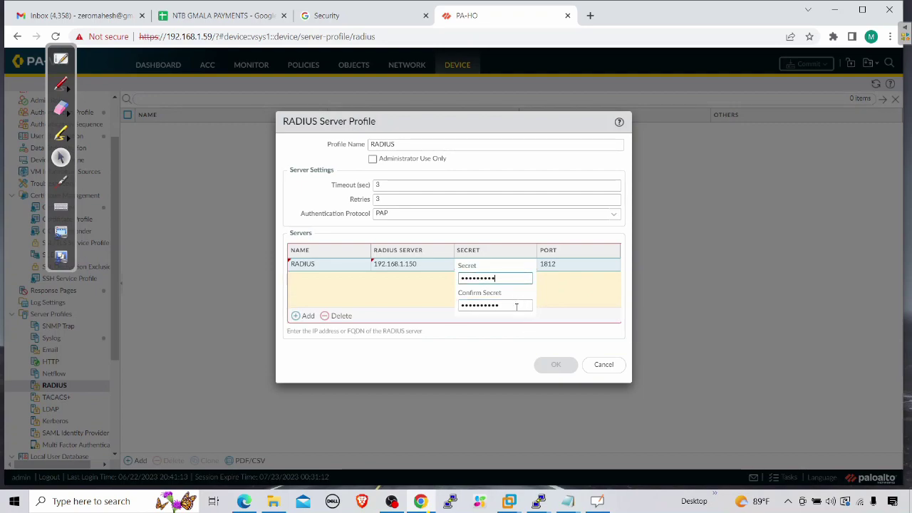
key(ctrl+a)
text(•••••••)
key(Tab)
text(•••••••)
click(490, 349)
click(556, 292)
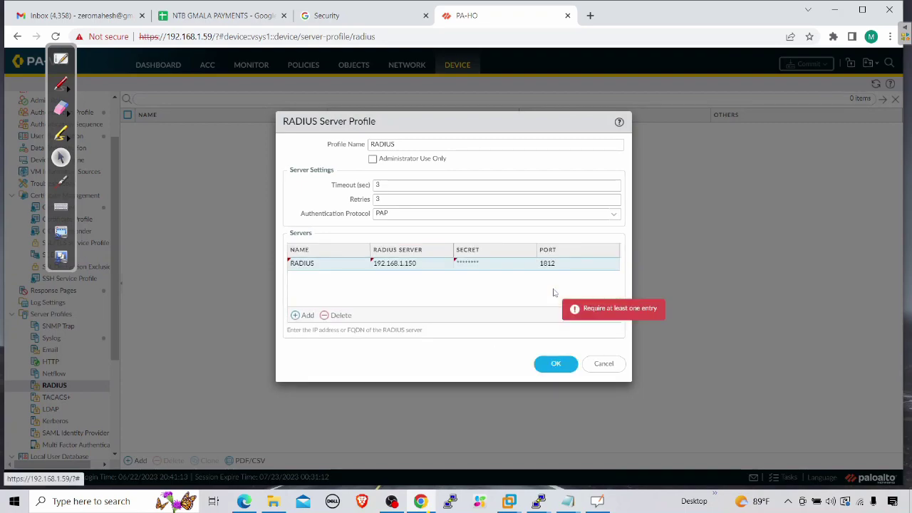
click(555, 364)
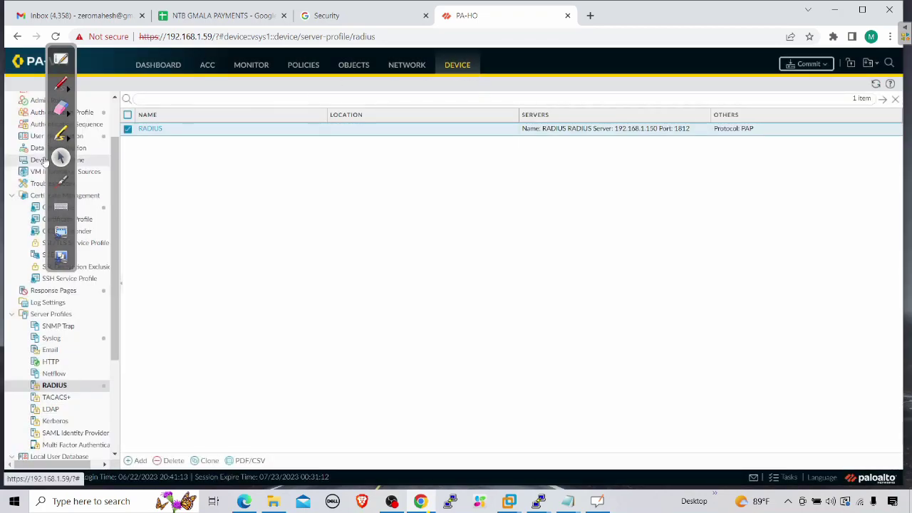
Step: Open the Service Route Configuration under Device > Setup > Services and save it
scroll(116, 106, up, 1)
drag(69, 49, 156, 263)
click(36, 100)
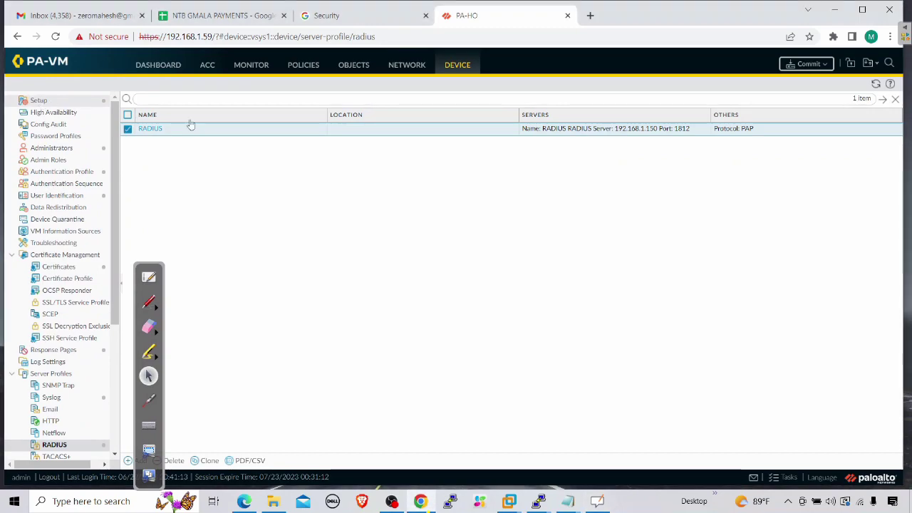
click(254, 105)
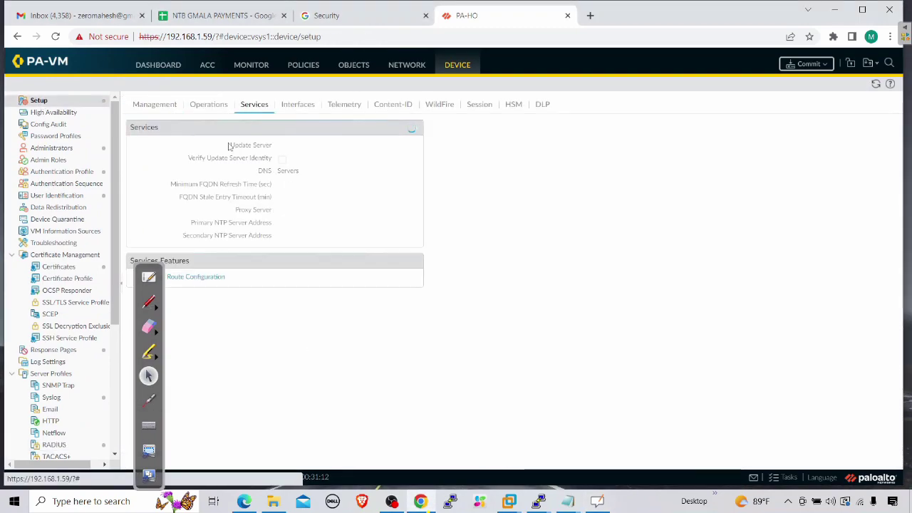
drag(155, 283, 61, 304)
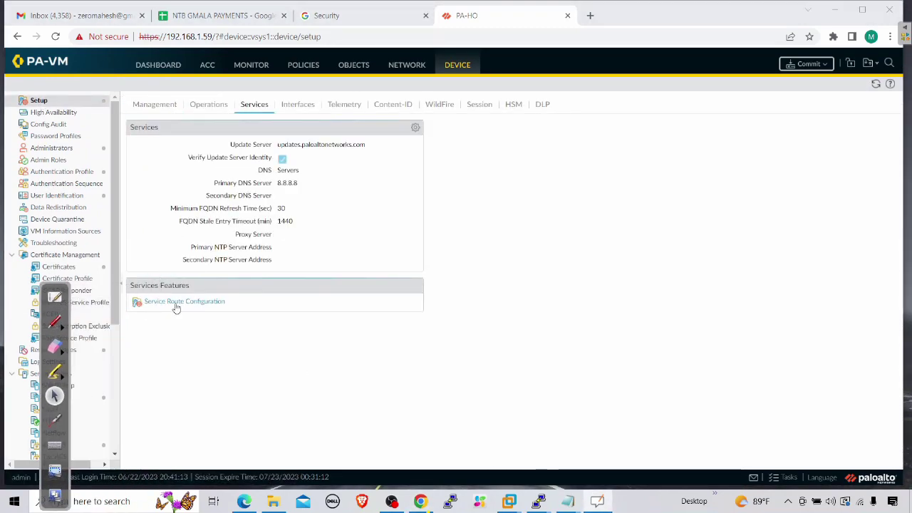
click(174, 302)
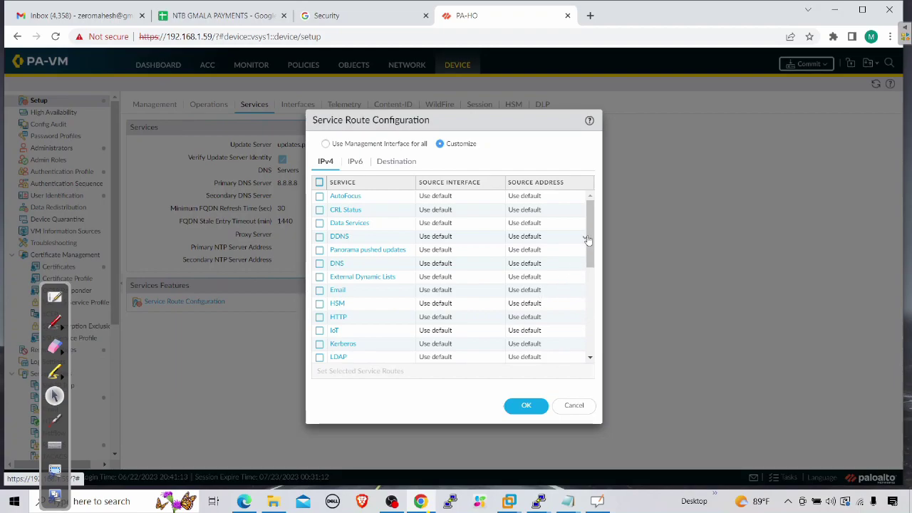
scroll(592, 242, down, 1)
scroll(591, 242, down, 5)
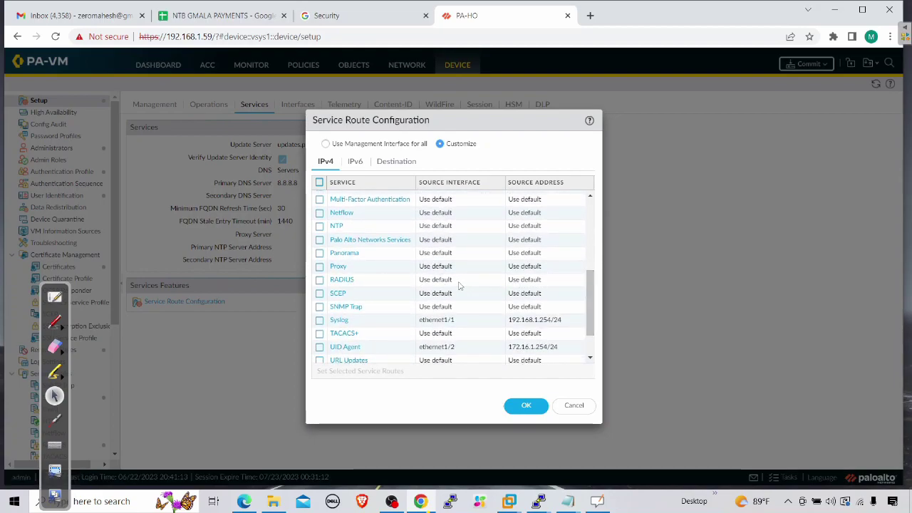
click(525, 406)
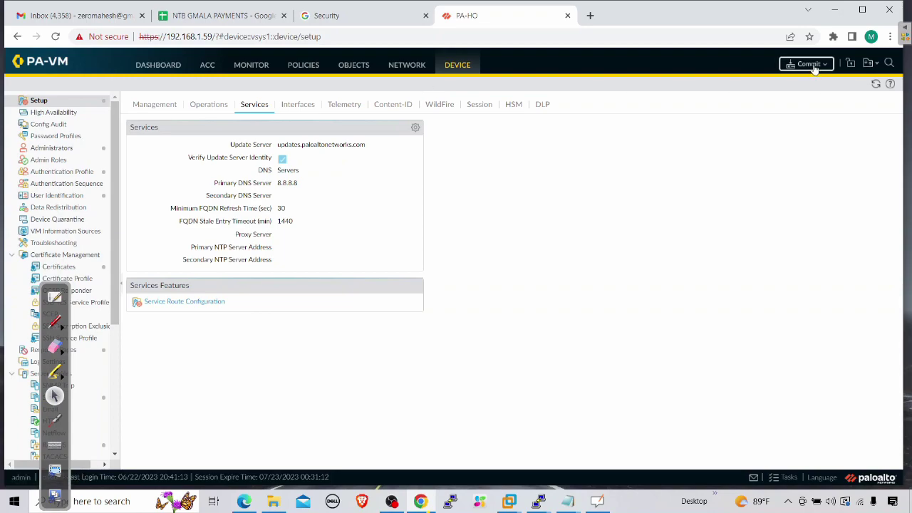
Step: Check Network > Interfaces, then return to the Services settings showing DNS 8.8.8.8
click(410, 71)
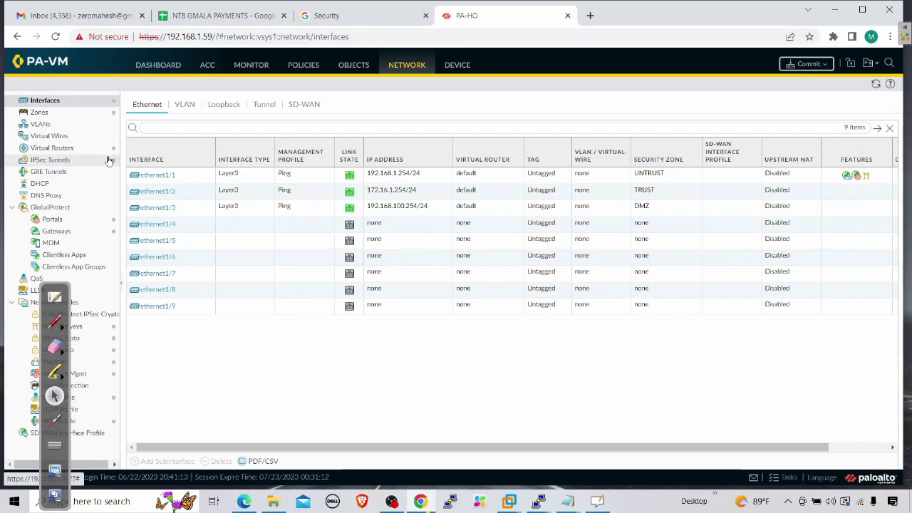
click(456, 65)
drag(55, 292, 339, 292)
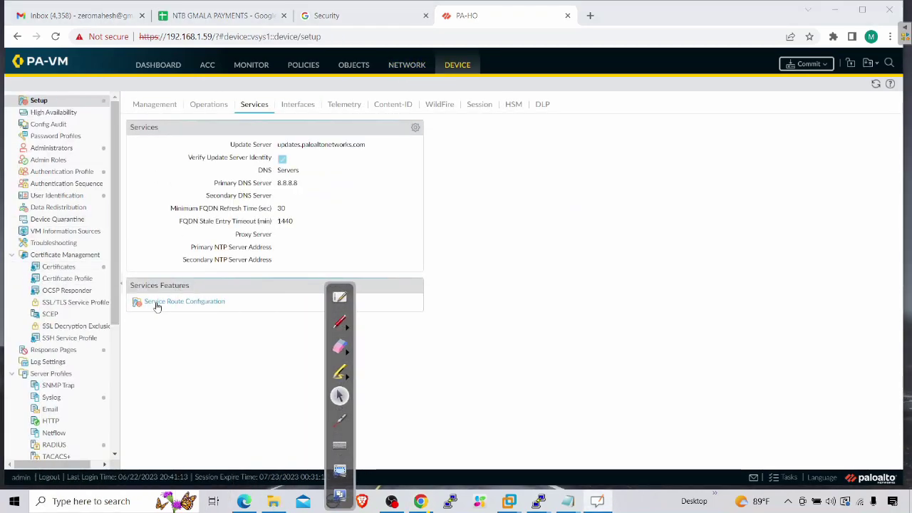
scroll(78, 300, down, 5)
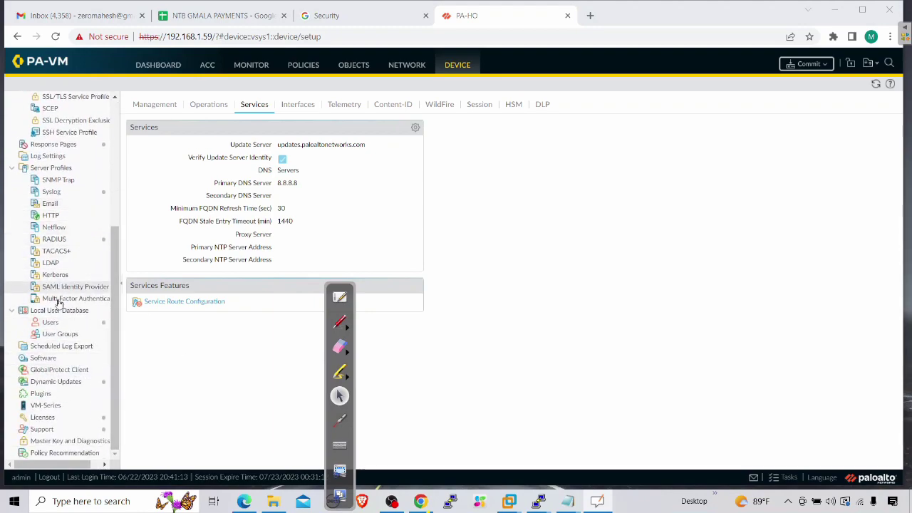
scroll(68, 361, up, 2)
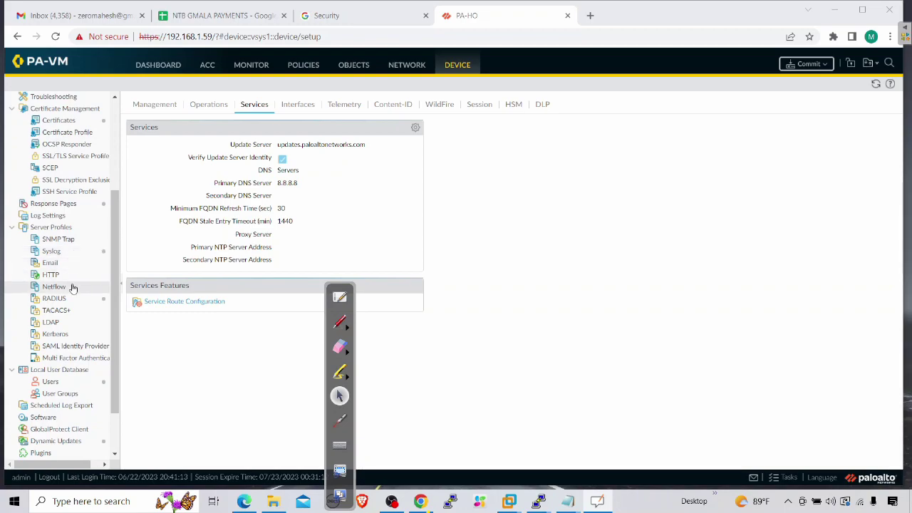
scroll(72, 289, up, 5)
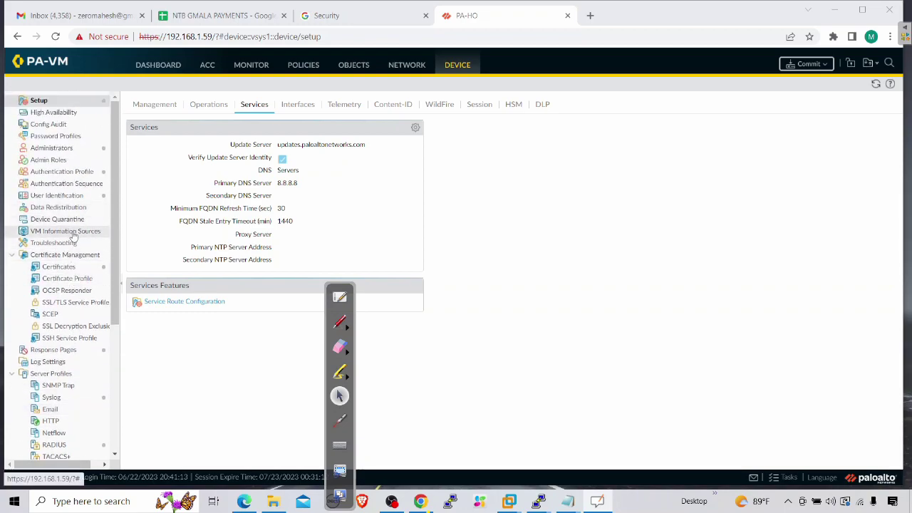
Step: Set the GP authentication profile's type to RADIUS with the RADIUS server profile
click(67, 172)
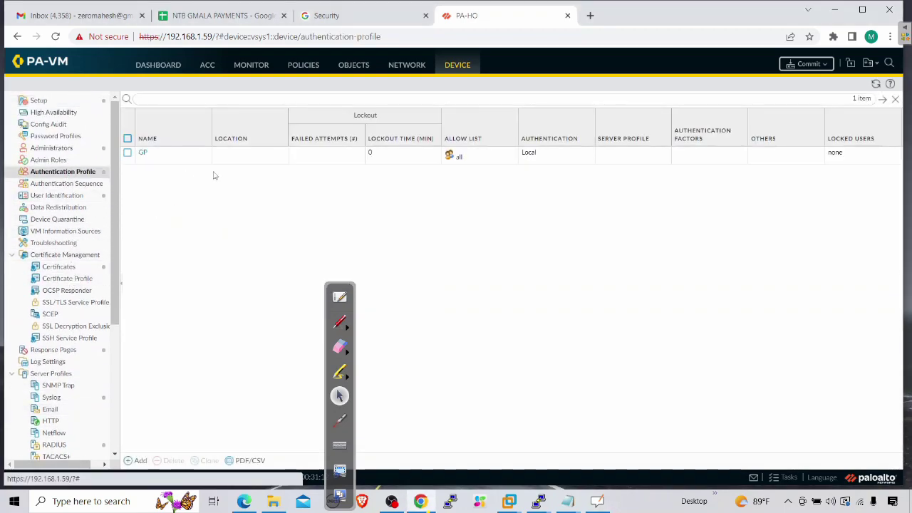
click(143, 153)
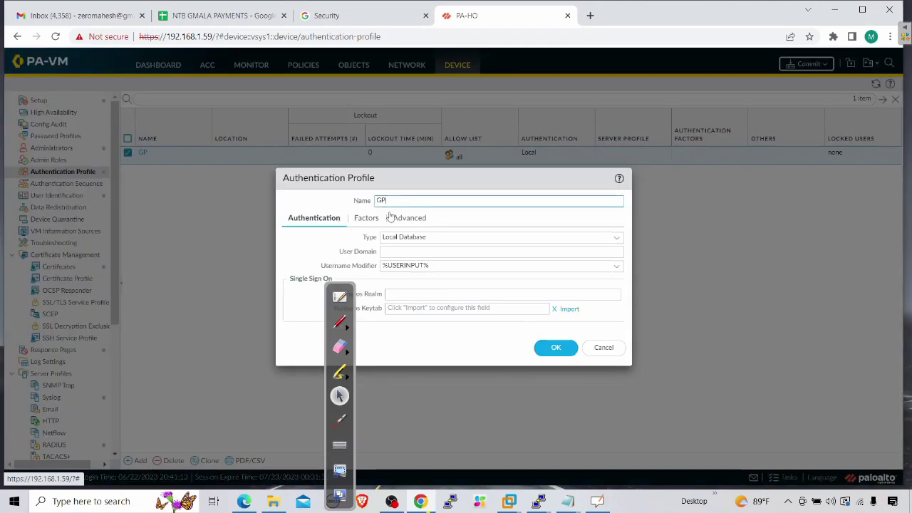
drag(339, 296, 196, 296)
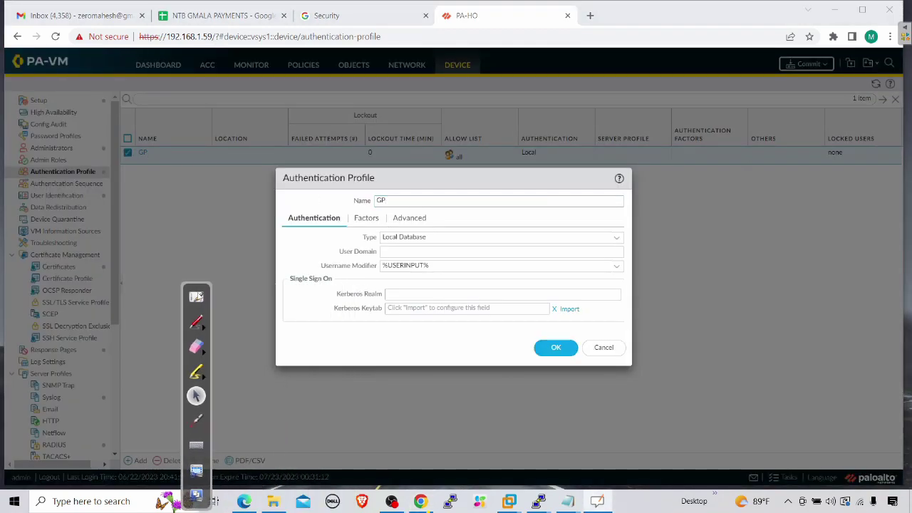
click(612, 238)
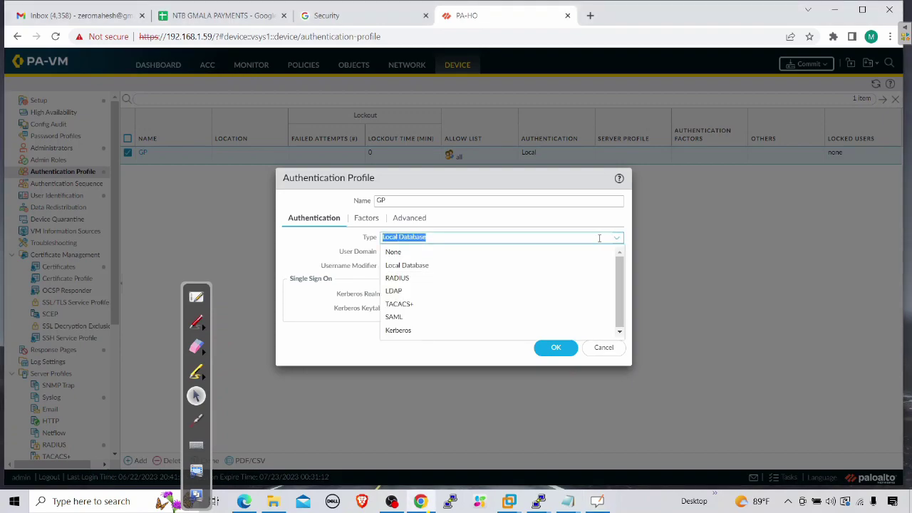
click(390, 278)
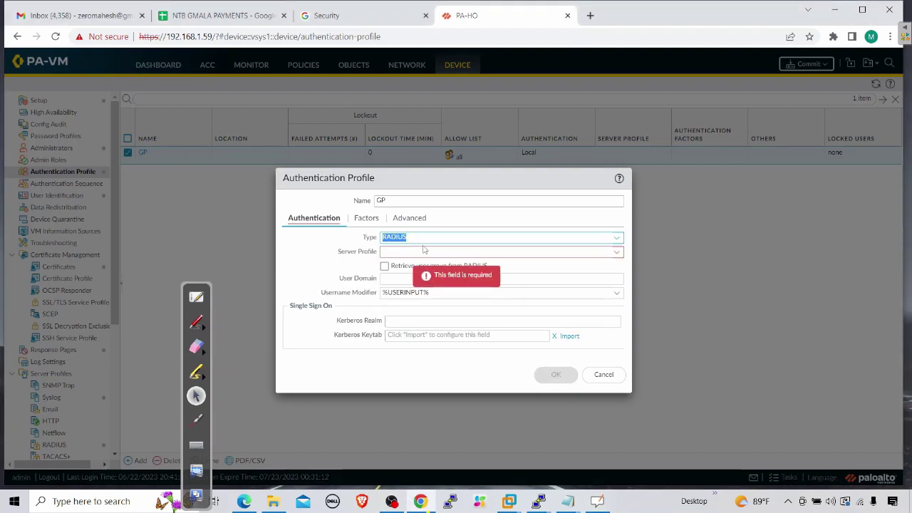
click(616, 252)
click(397, 263)
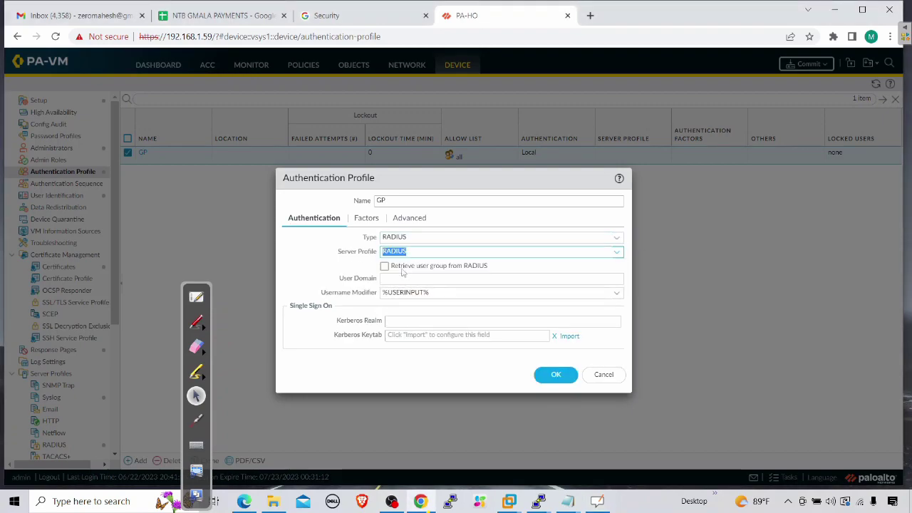
click(300, 269)
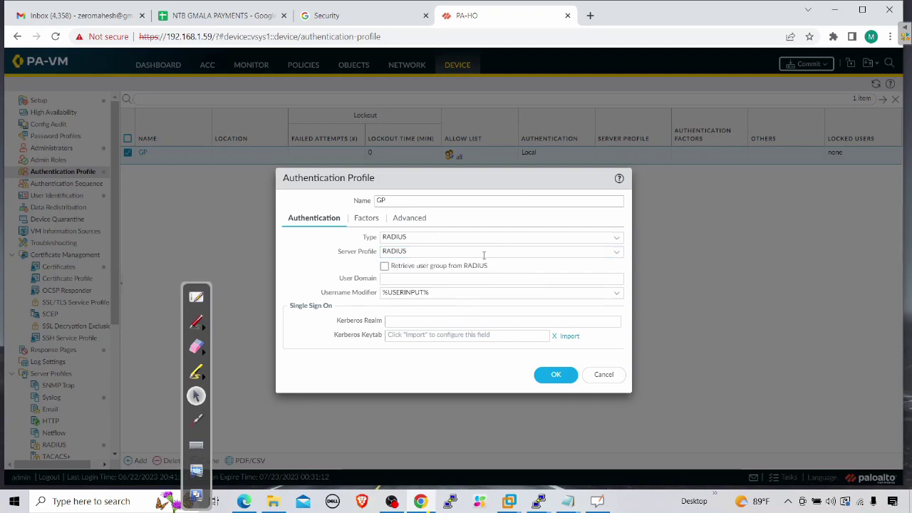
Step: Review the GP profile's Advanced settings, save it, and start a commit
click(407, 220)
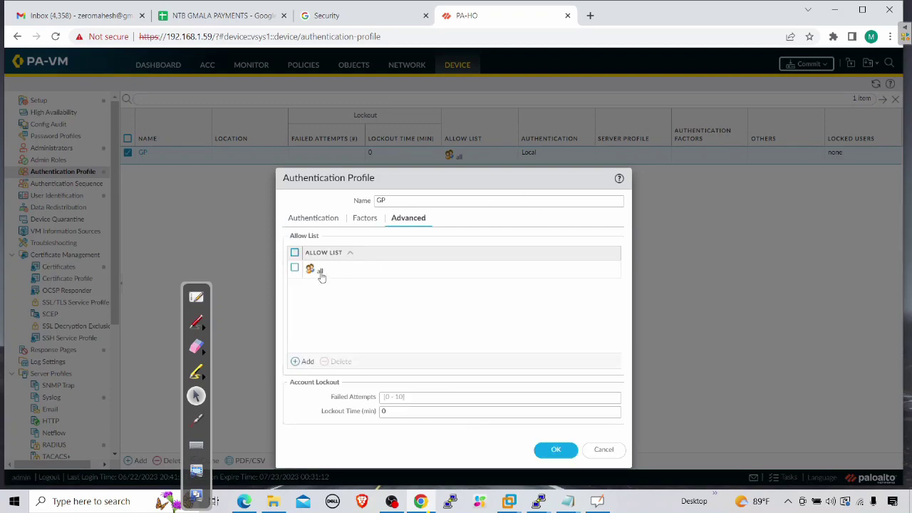
click(321, 222)
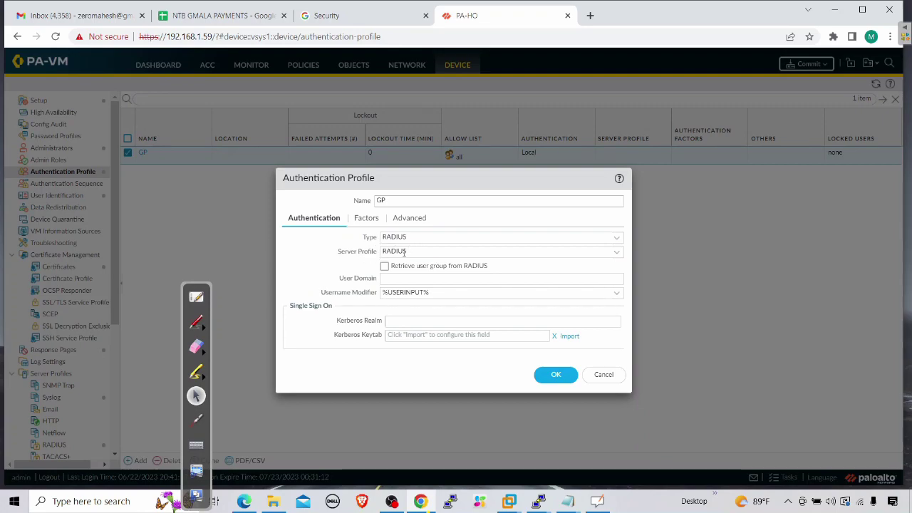
click(556, 376)
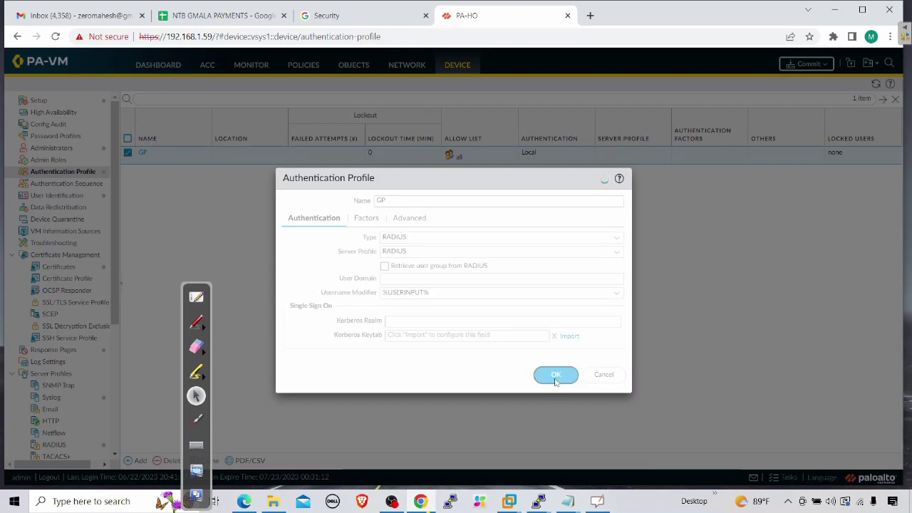
click(808, 65)
Step: Commit the configuration, recheck that GP uses RADIUS, then switch to privacyIDEA's token list
click(556, 399)
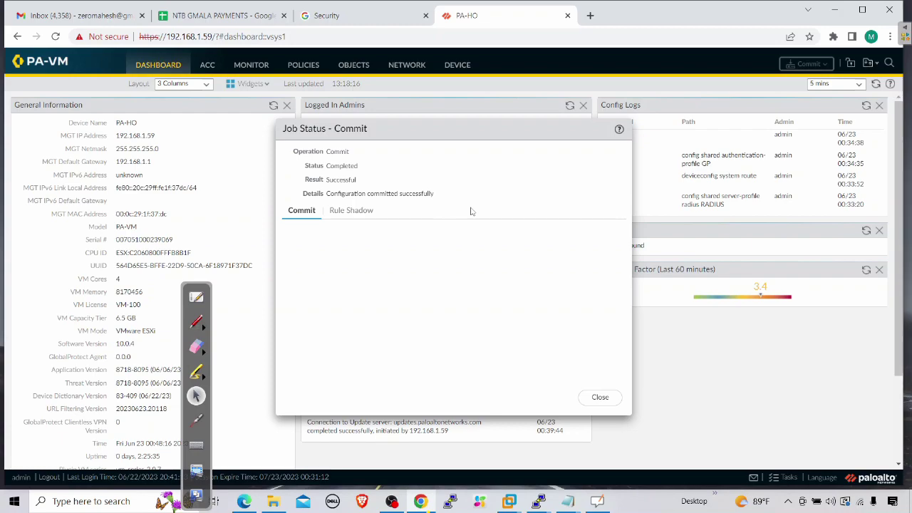
click(599, 397)
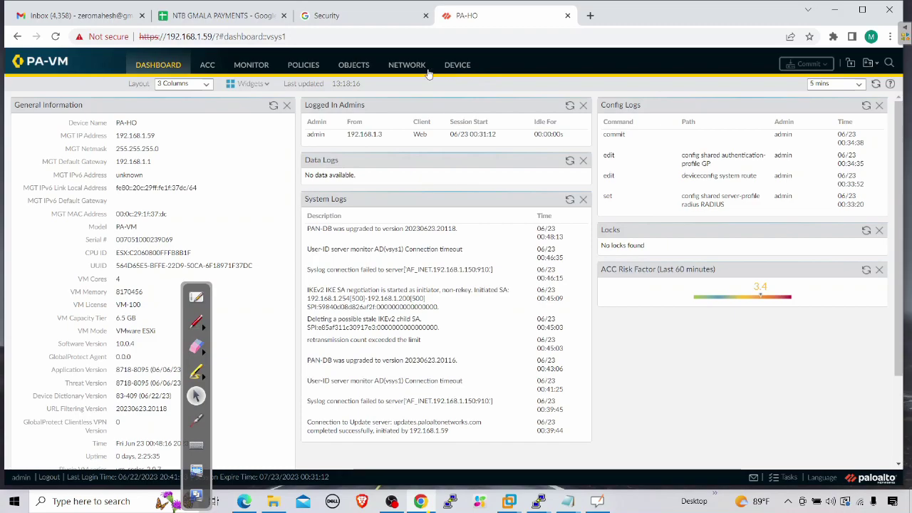
click(454, 67)
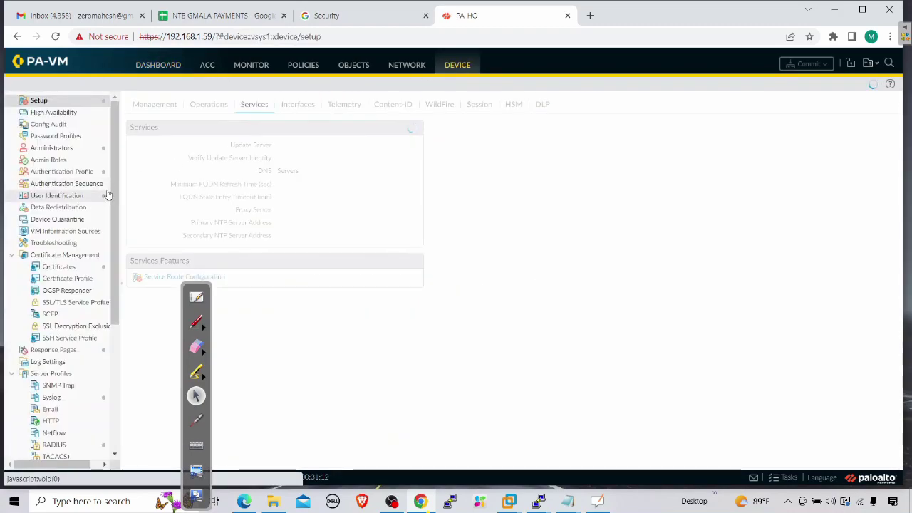
click(85, 172)
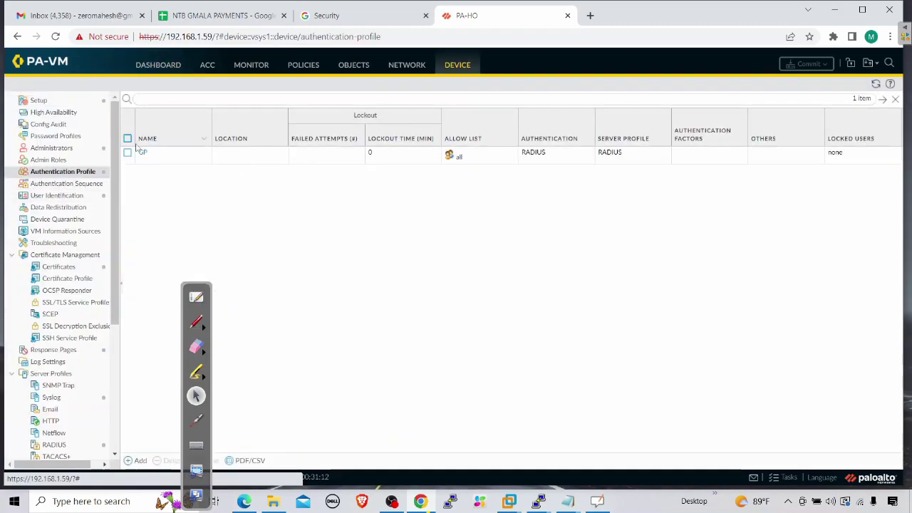
click(142, 153)
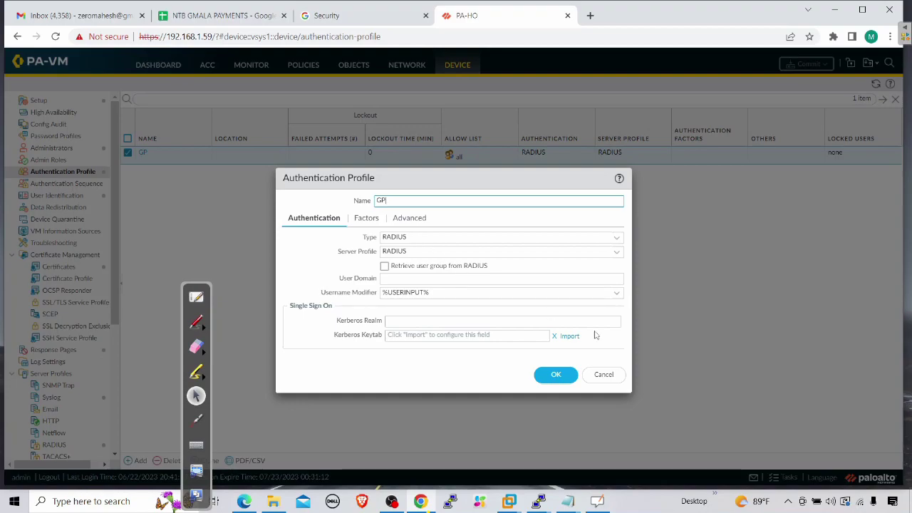
click(610, 378)
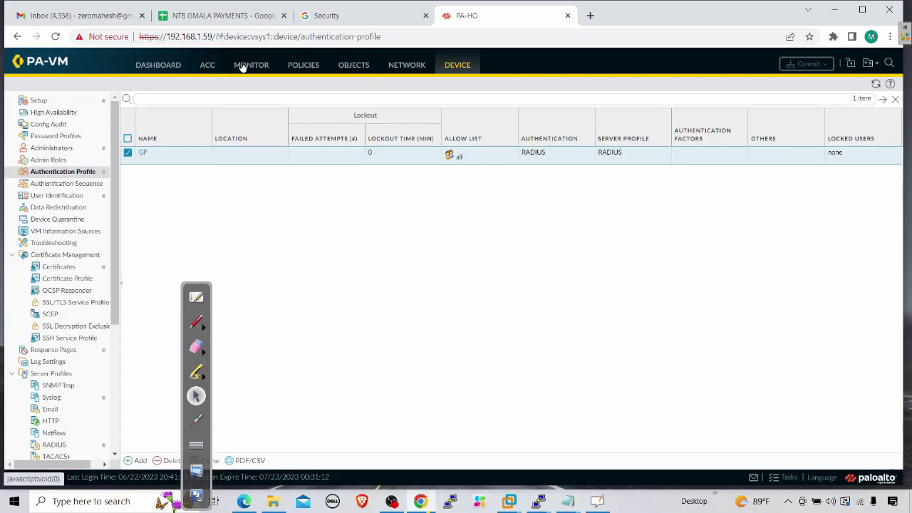
click(244, 500)
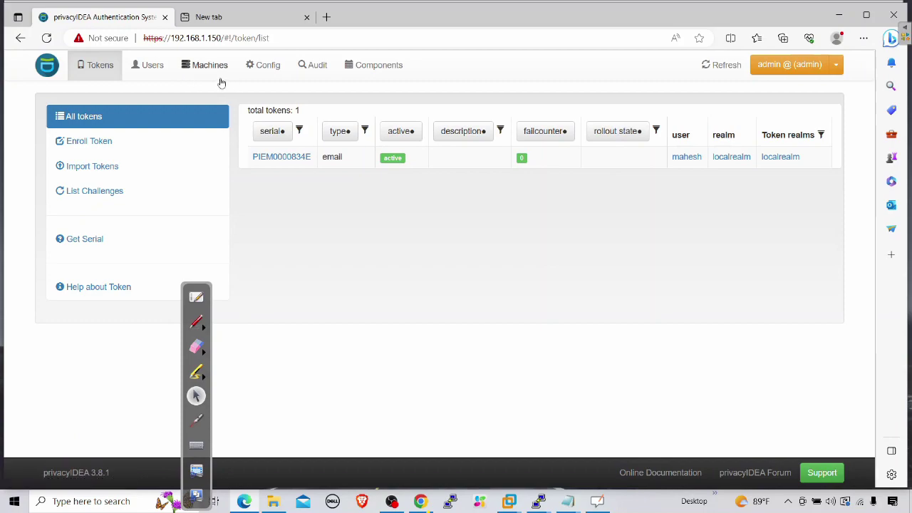
Step: Start a new privacyIDEA policy named 'two-factor' with authentication scope
click(263, 69)
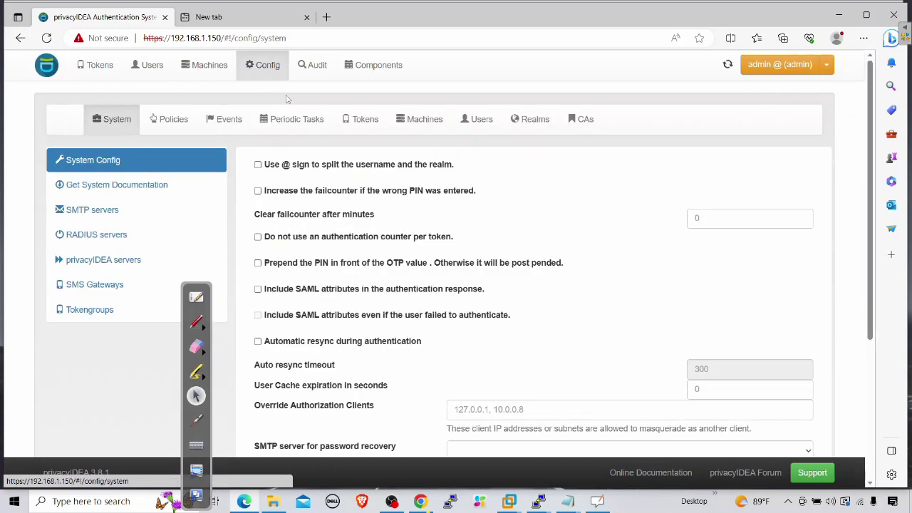
click(171, 121)
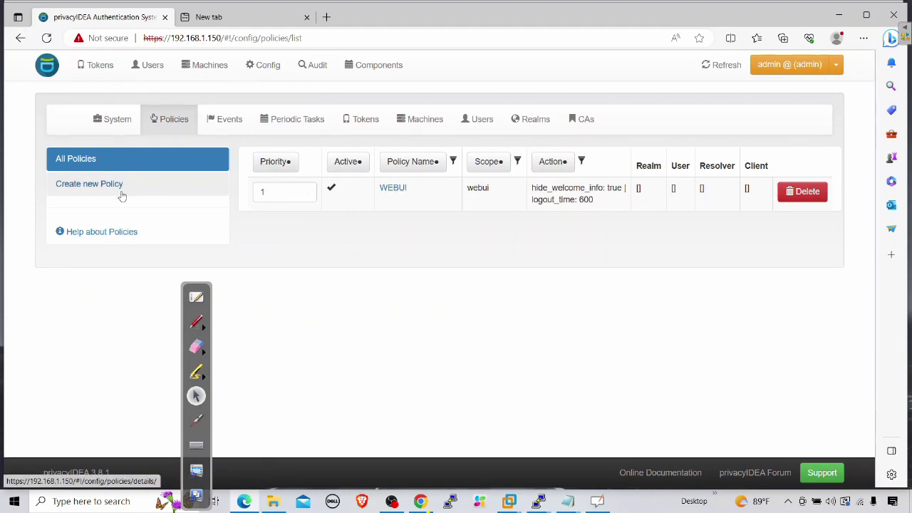
click(108, 186)
click(472, 200)
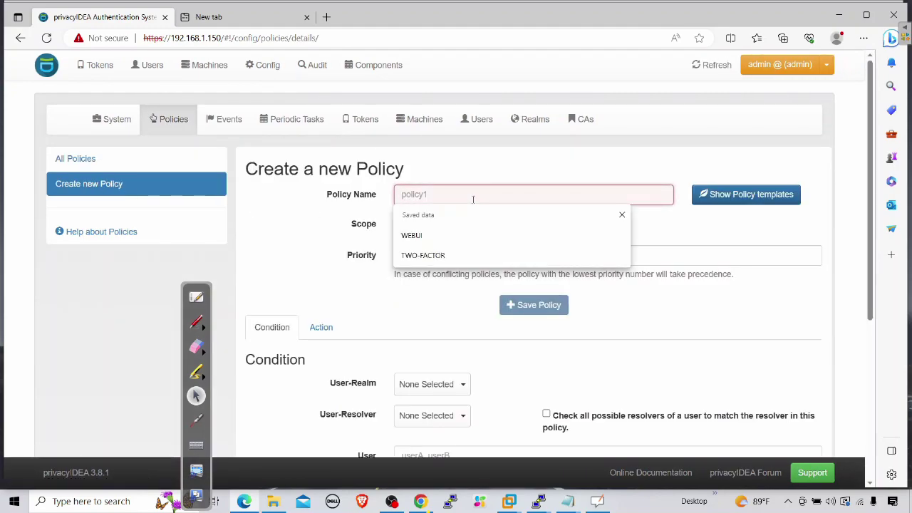
text(tw)
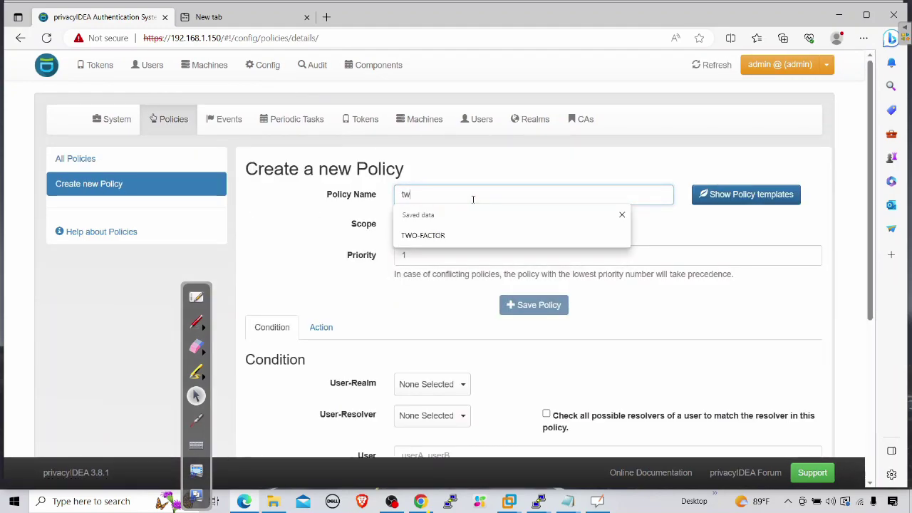
text(o-factor)
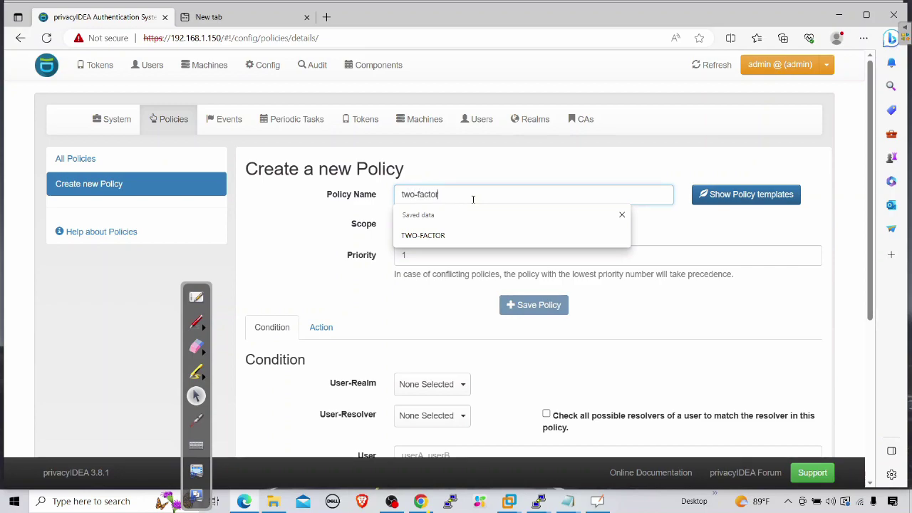
click(338, 237)
click(422, 224)
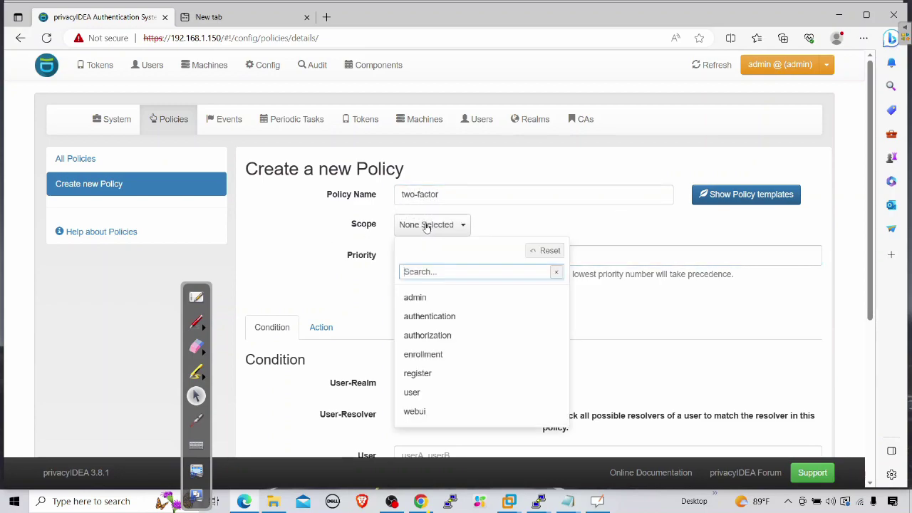
click(428, 316)
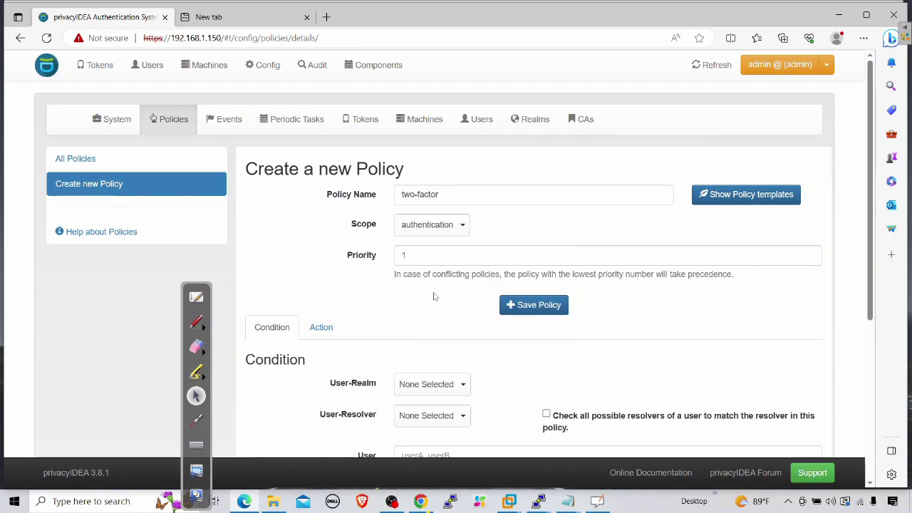
Step: Restrict the policy to localrealm and localdbresolver, then bring up its action settings
scroll(442, 299, down, 2)
click(423, 255)
click(428, 324)
click(585, 360)
click(431, 284)
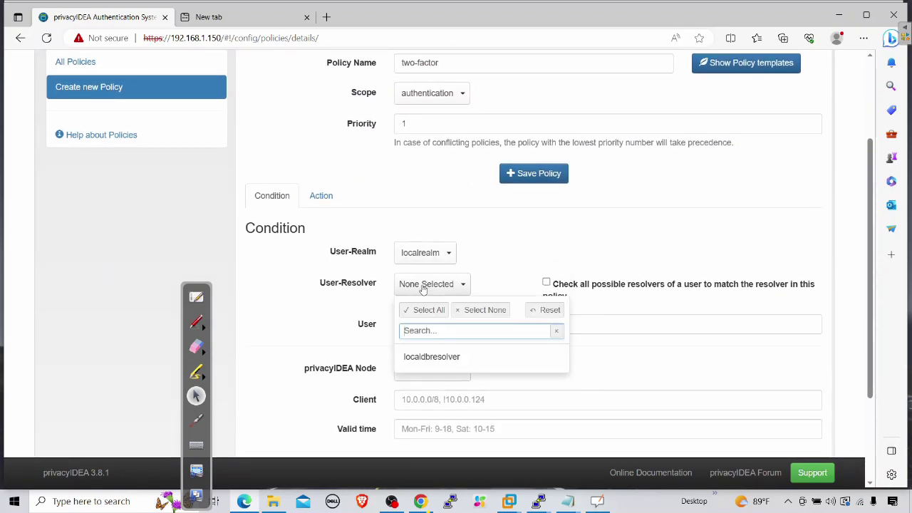
click(446, 359)
click(598, 325)
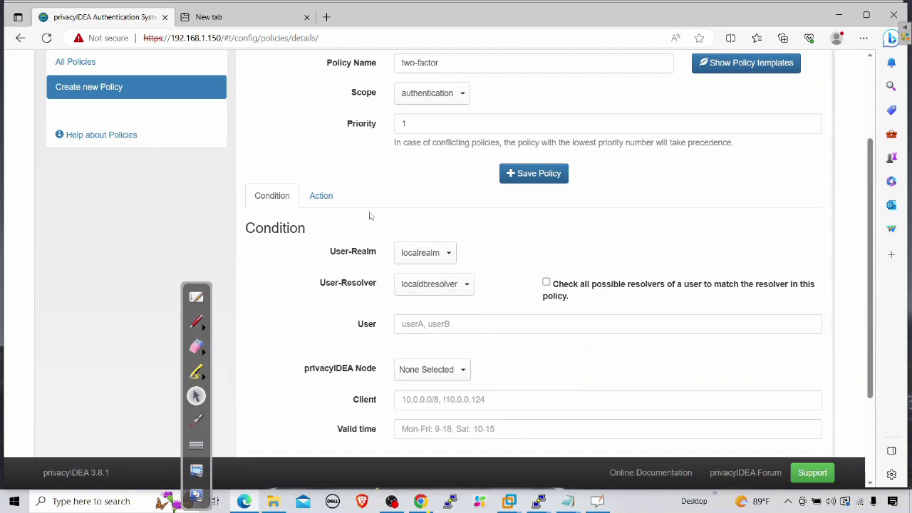
click(321, 196)
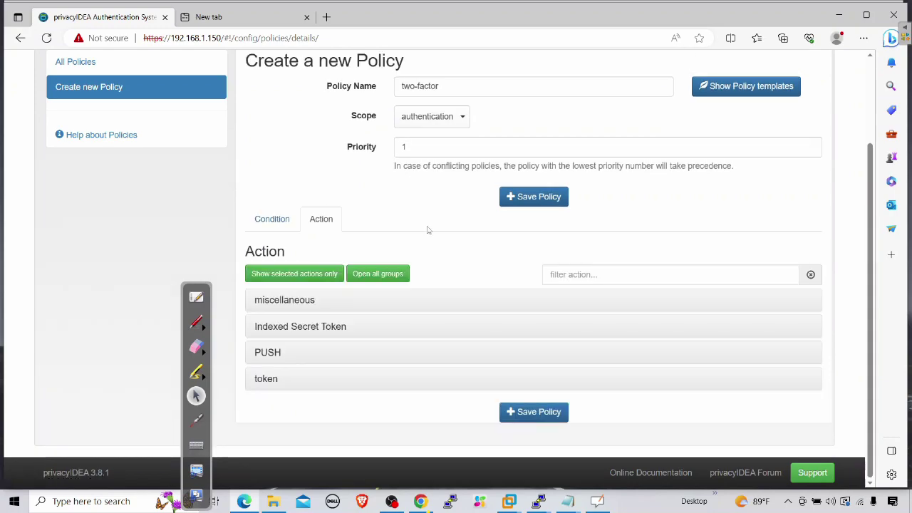
Step: Filter actions by 'challenge' and enable challenge_response for EMAIL tokens
click(577, 274)
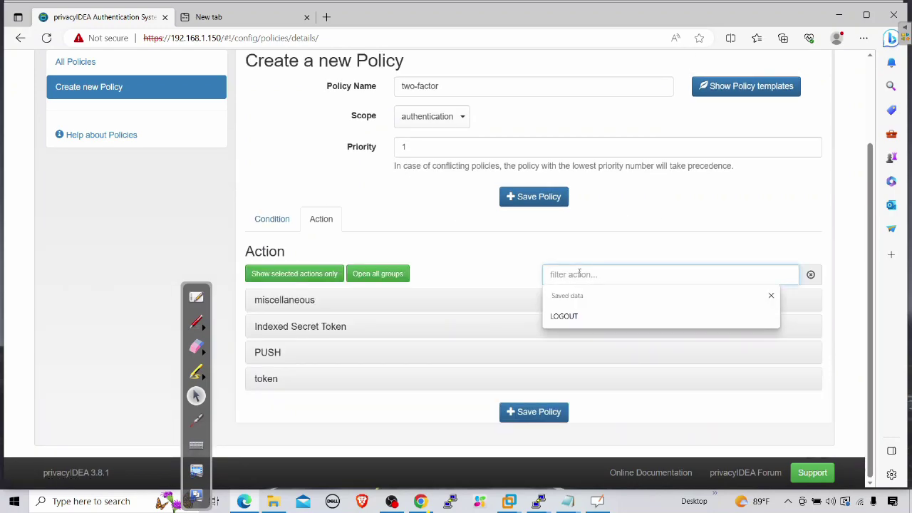
text(challe)
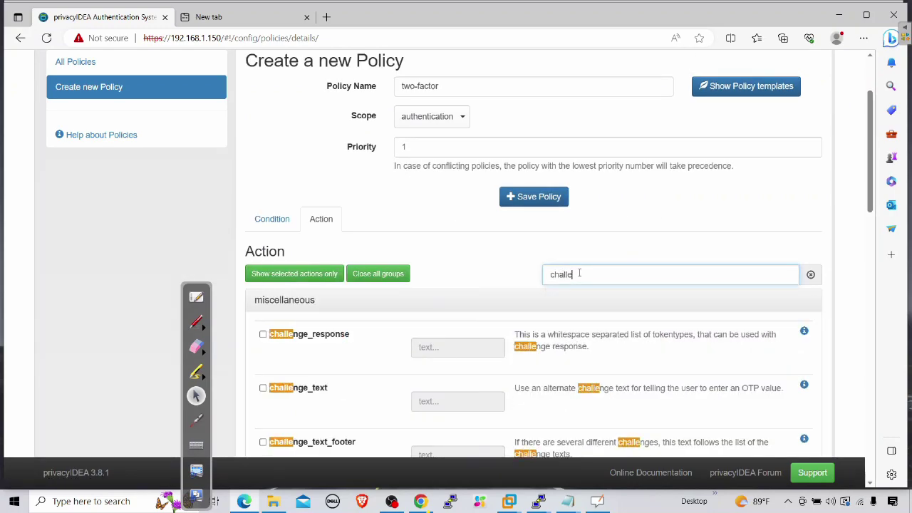
text(nge)
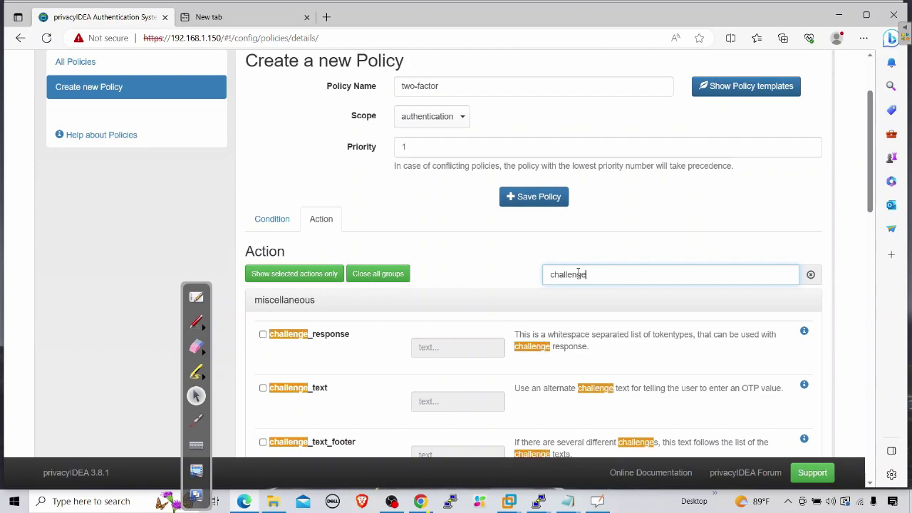
scroll(577, 274, down, 1)
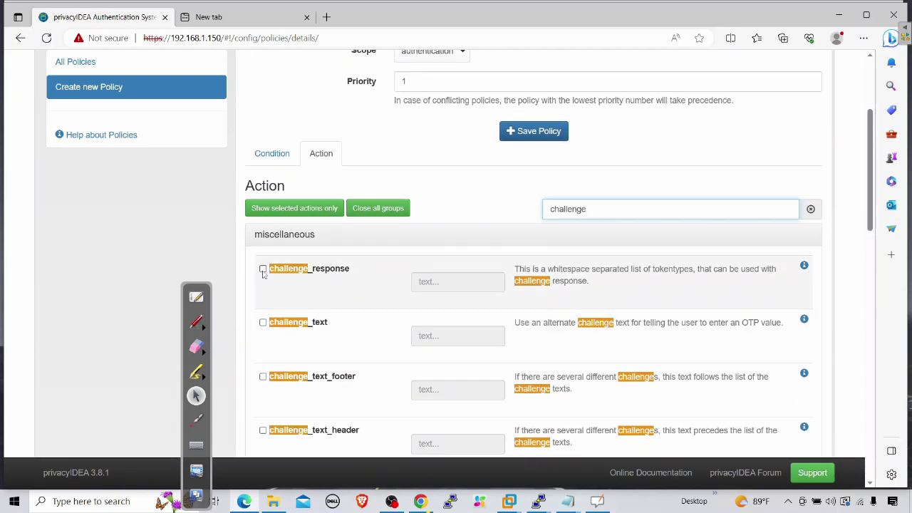
click(263, 271)
click(435, 282)
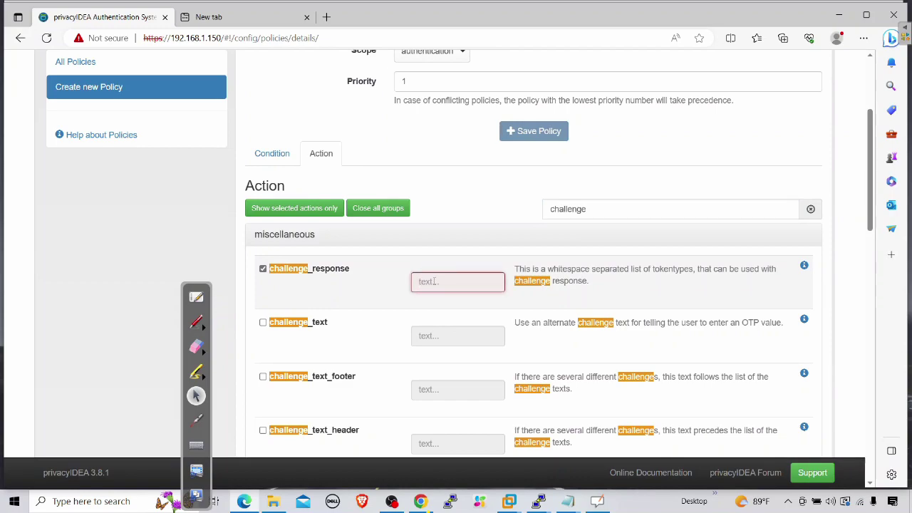
text(EMAIL)
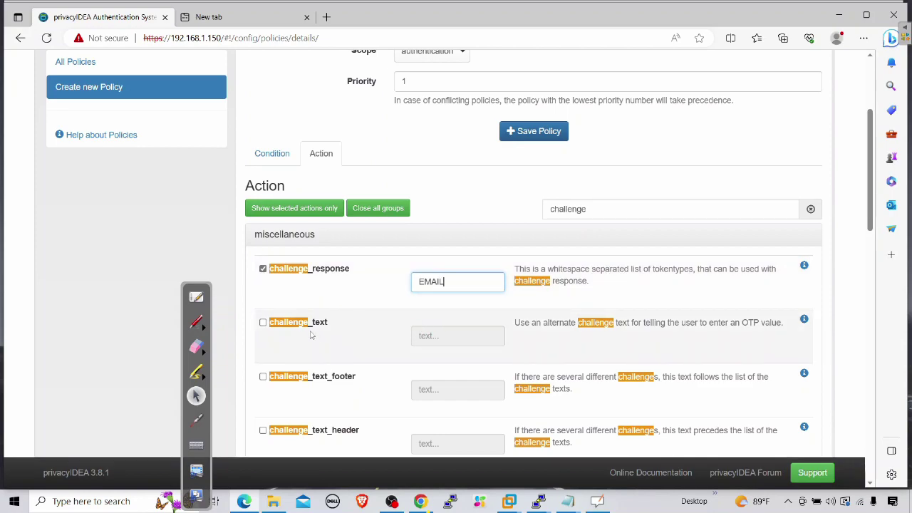
Step: Enable email_challenge_text and set it to 'Please Enter OTP'
scroll(318, 331, down, 1)
scroll(319, 331, down, 1)
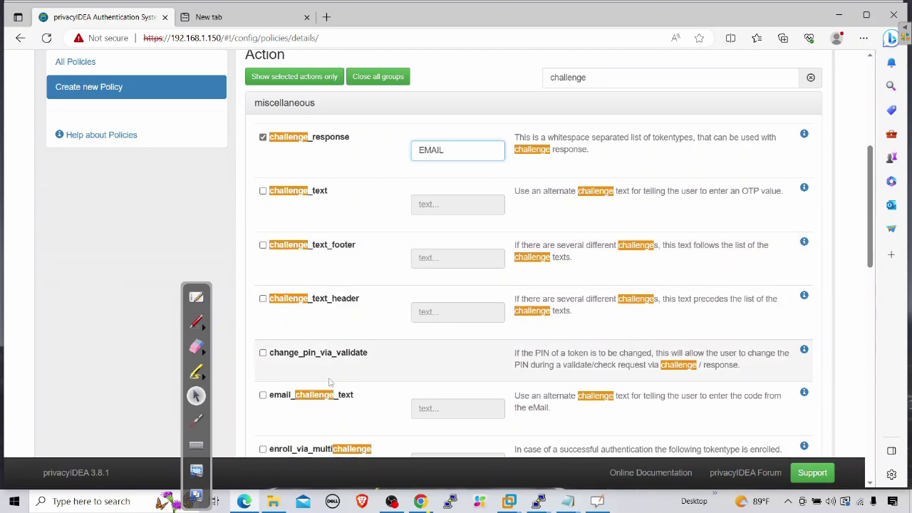
click(263, 395)
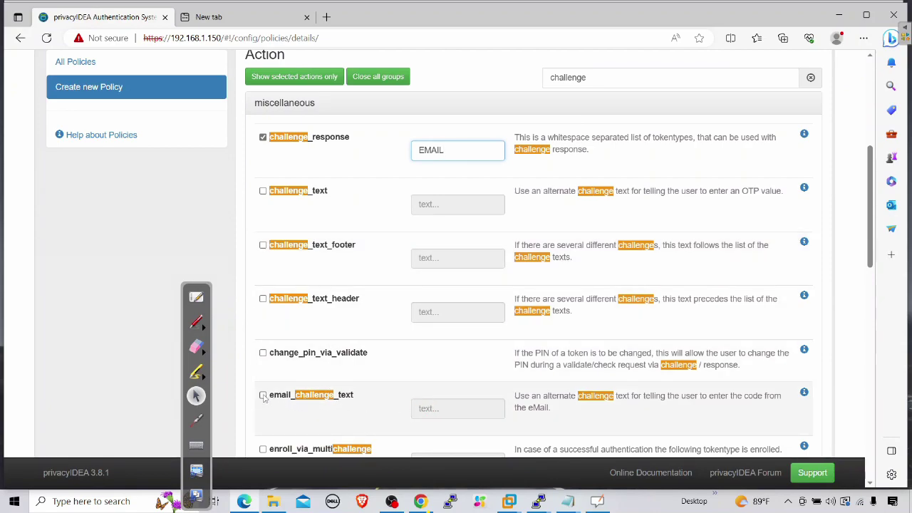
click(421, 408)
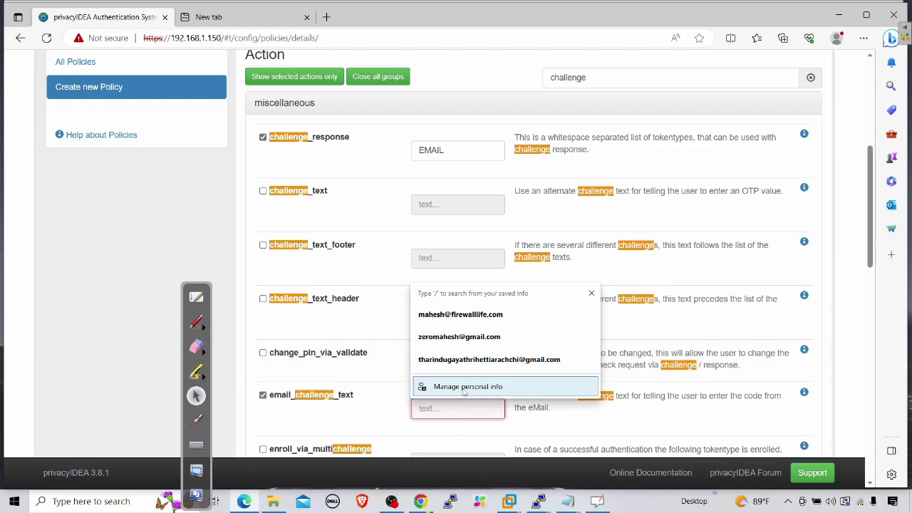
click(553, 423)
scroll(590, 412, down, 2)
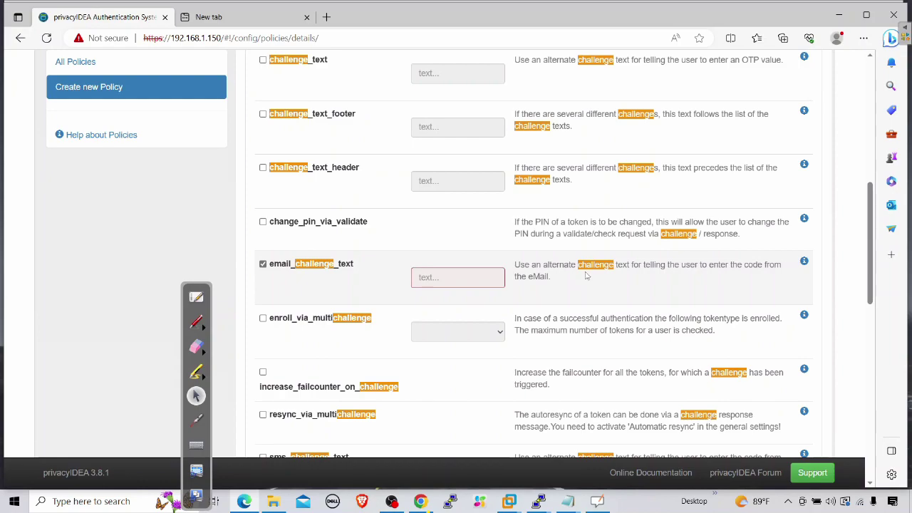
click(468, 278)
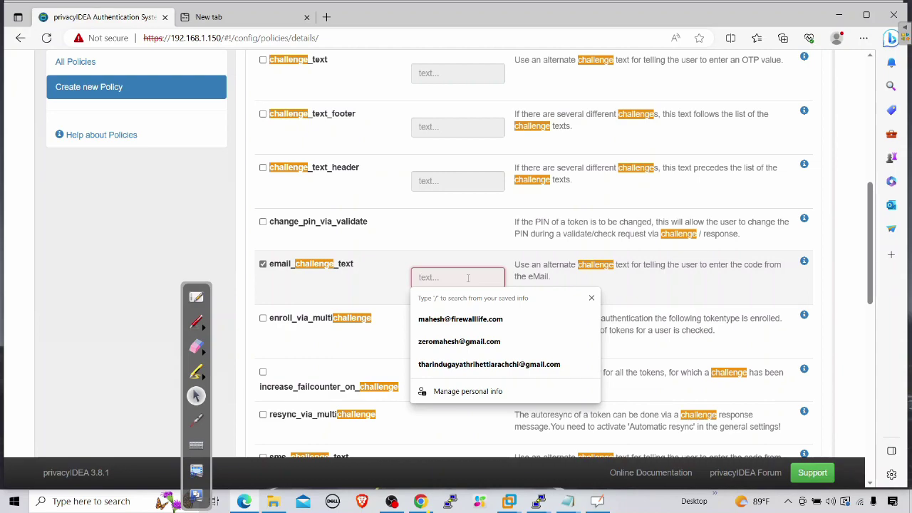
text(Please)
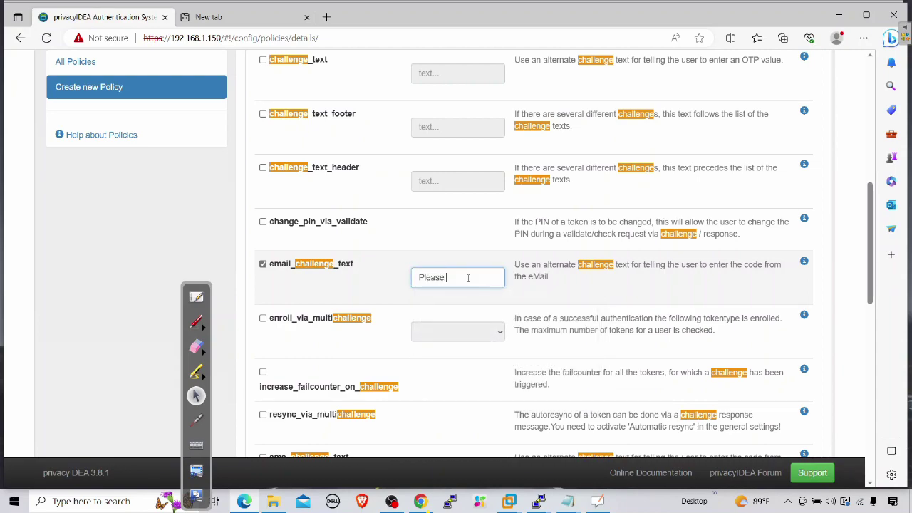
text( Enter OTP)
scroll(421, 306, up, 3)
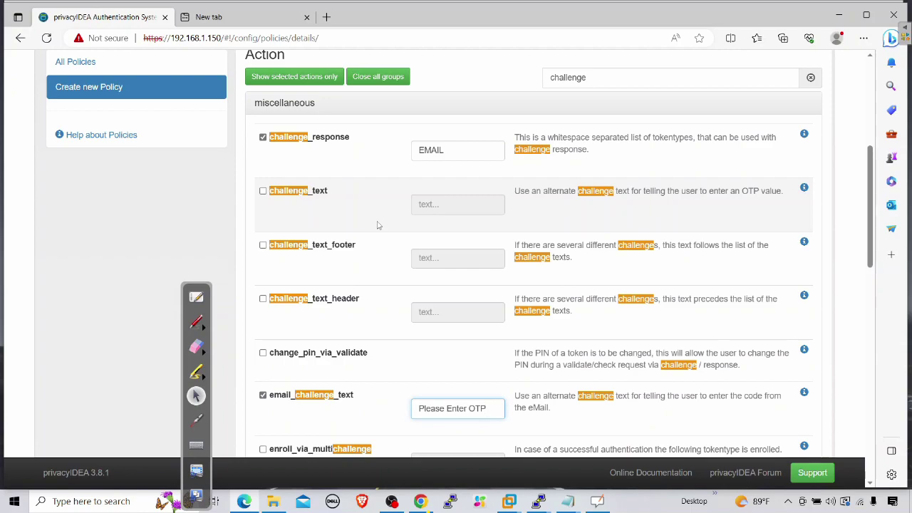
drag(586, 78, 486, 77)
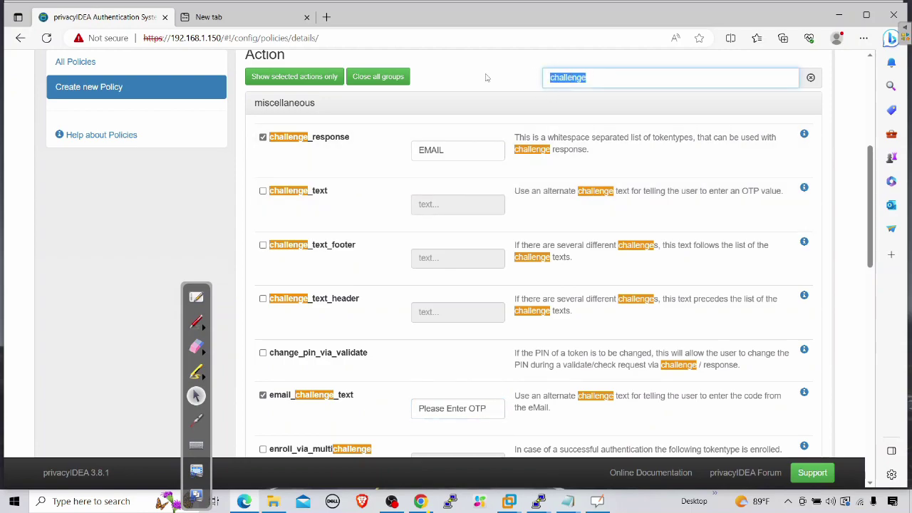
Step: Filter actions by 'OTP' and set emailsubject to 'You Received the OTP'
text(OTP)
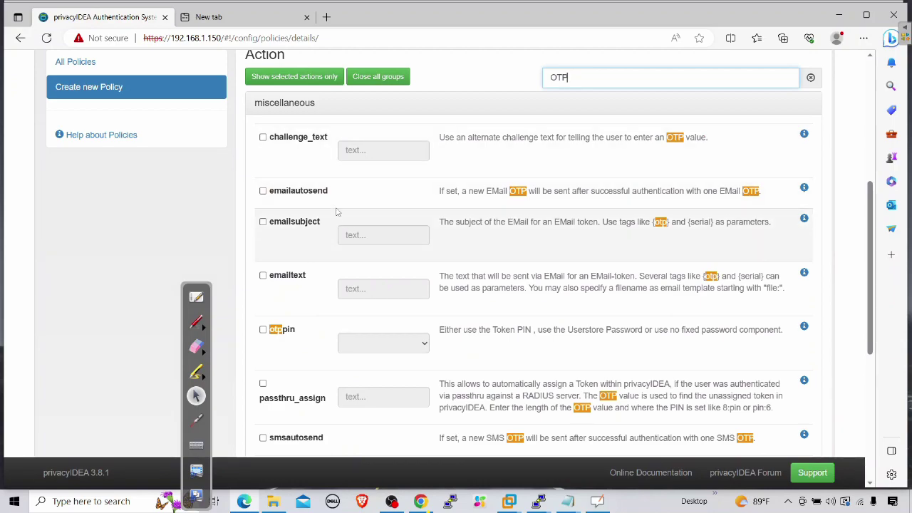
click(263, 222)
click(380, 233)
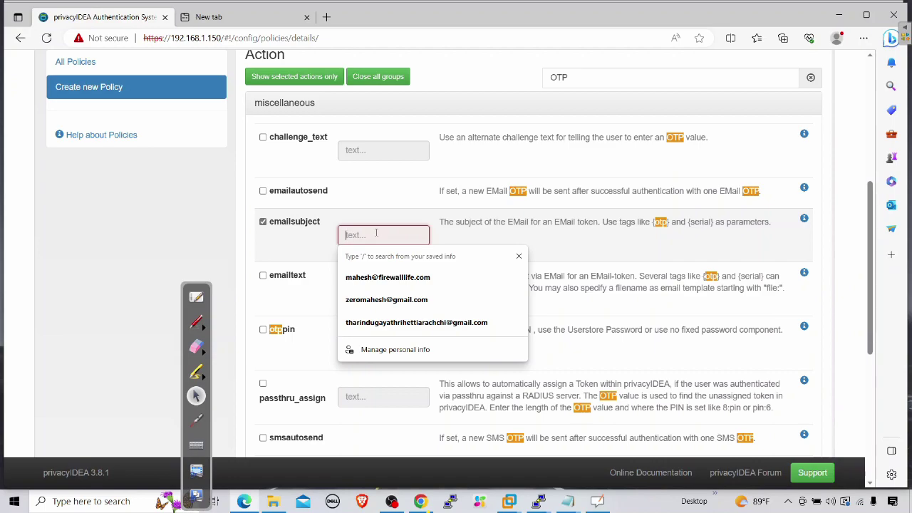
text(y)
key(BackSpace)
text(y)
key(BackSpace)
text(Y)
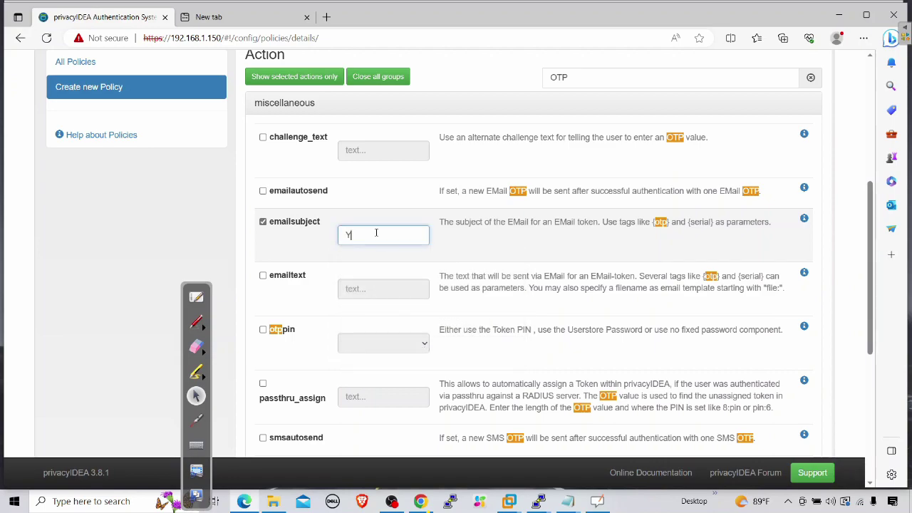
text(ou Received a)
text(he OTP)
Step: Enable emailtext with the body 'Please use this OTP : {otp}'
click(378, 289)
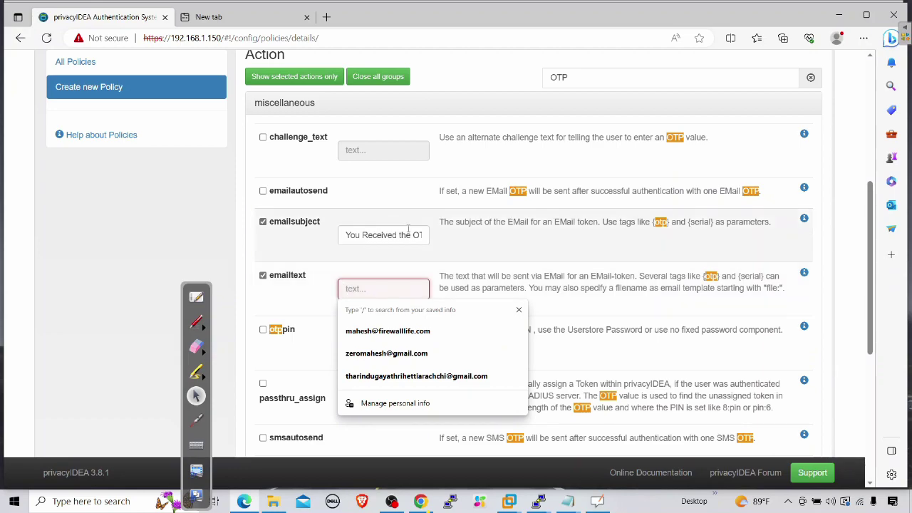
double_click(711, 276)
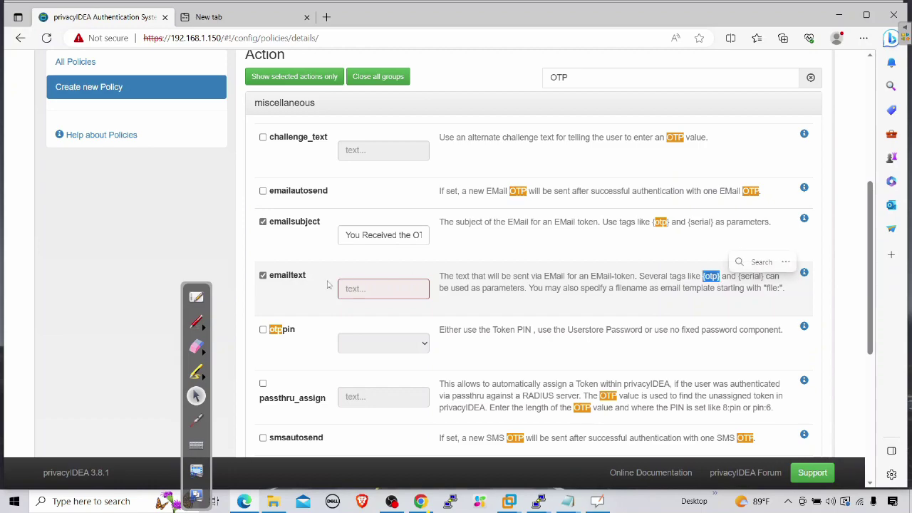
click(361, 288)
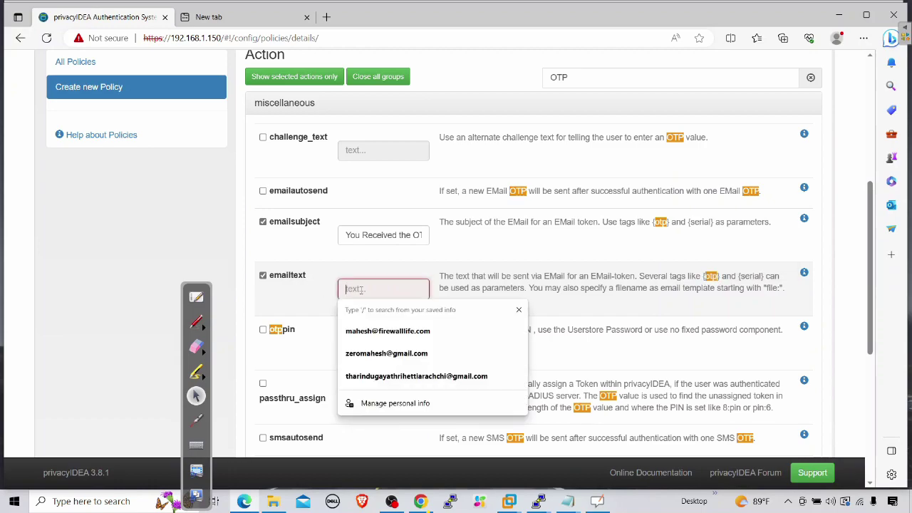
text(the)
key(BackSpace)
key(BackSpace)
key(BackSpace)
key(BackSpace)
text(Please use this )
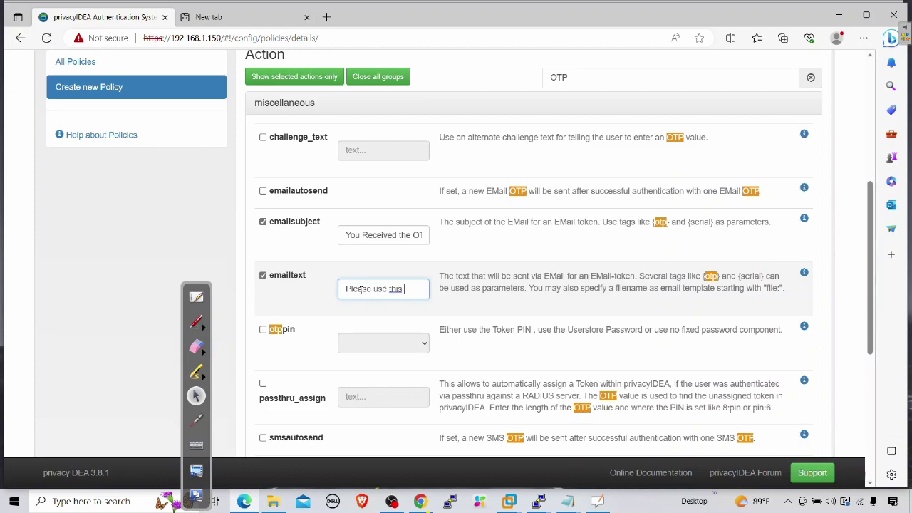
text( OTP : {otp)
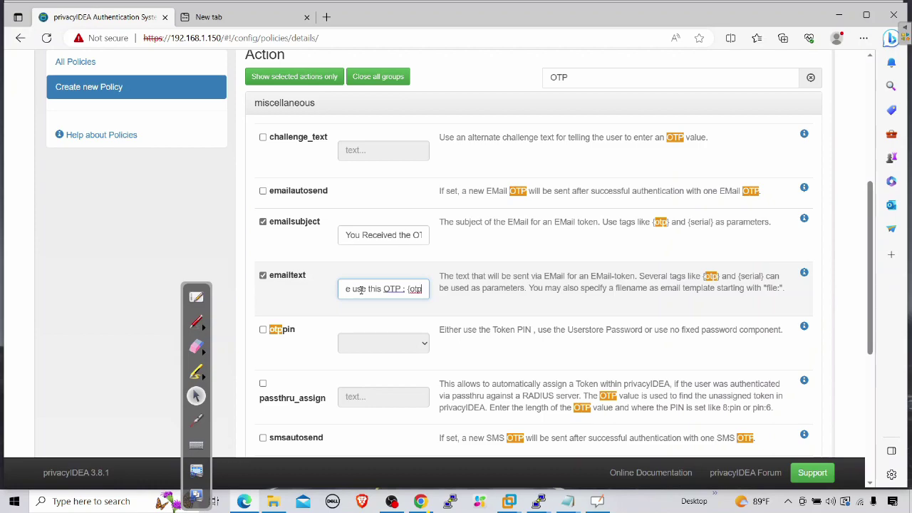
text(})
Step: Enable otppin and set it to check the userstore password
click(263, 331)
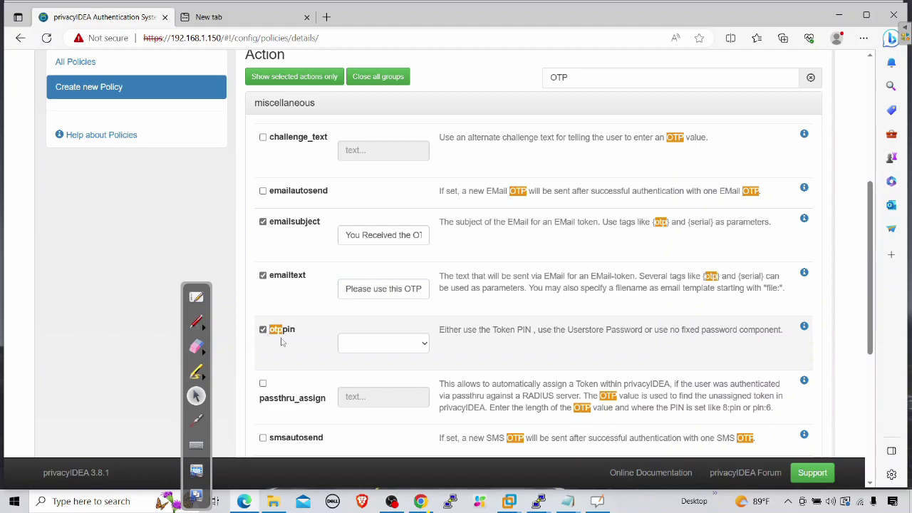
click(391, 348)
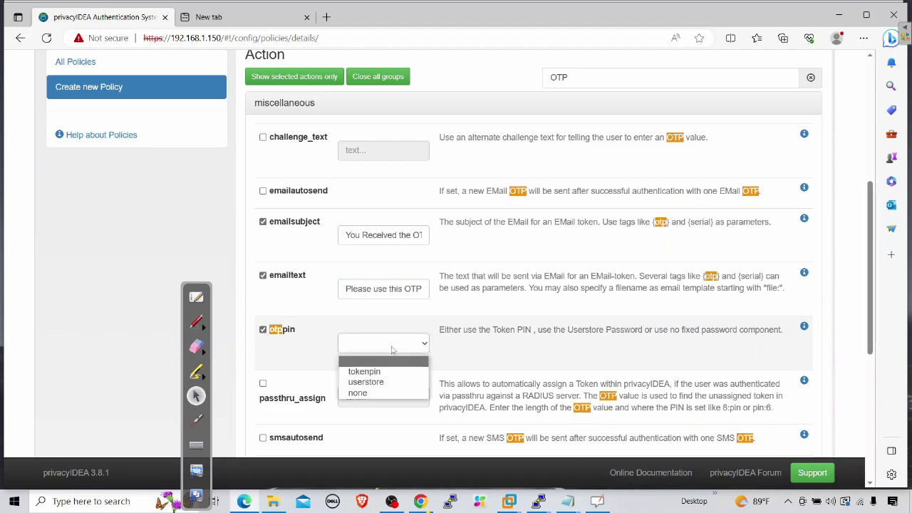
click(365, 382)
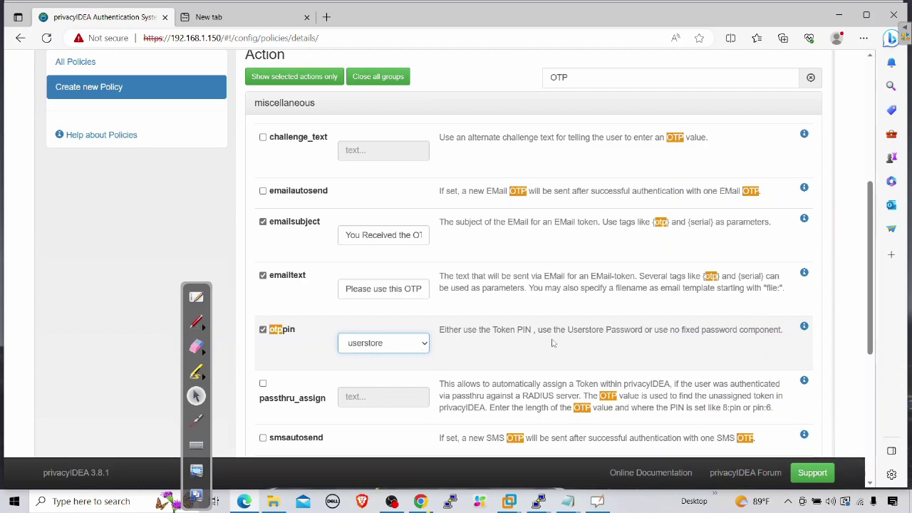
drag(643, 330, 574, 329)
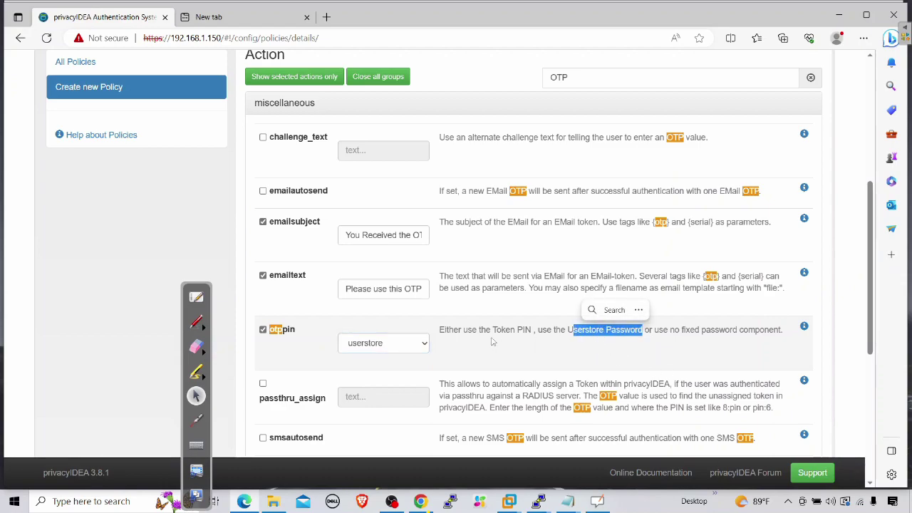
scroll(466, 339, down, 2)
Step: Save the two-factor policy with its email OTP and userstore PIN actions
scroll(440, 330, up, 4)
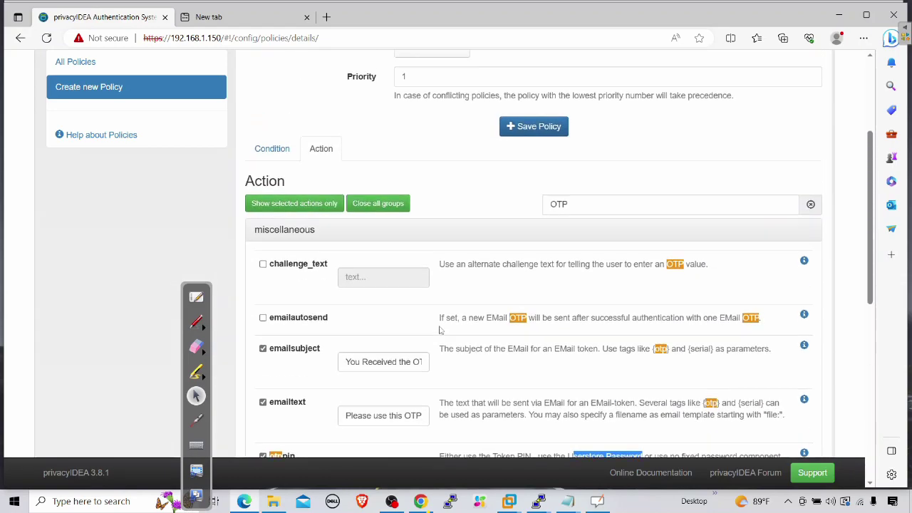
scroll(527, 291, up, 2)
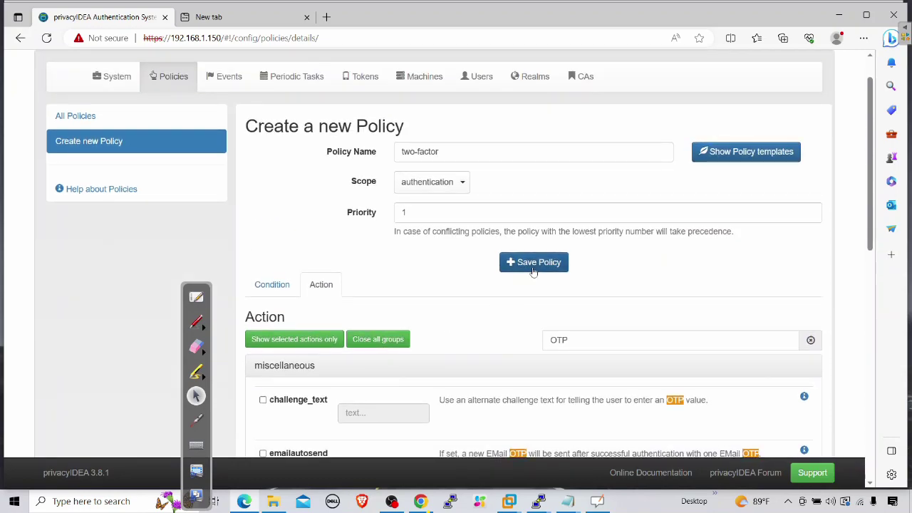
click(533, 262)
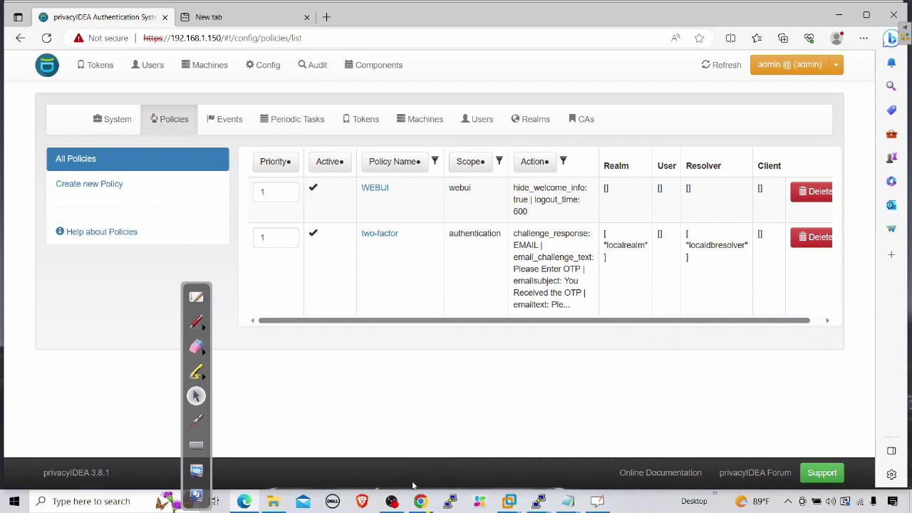
Step: Open GlobalProtect from the tray, enter the account password and connect
click(788, 500)
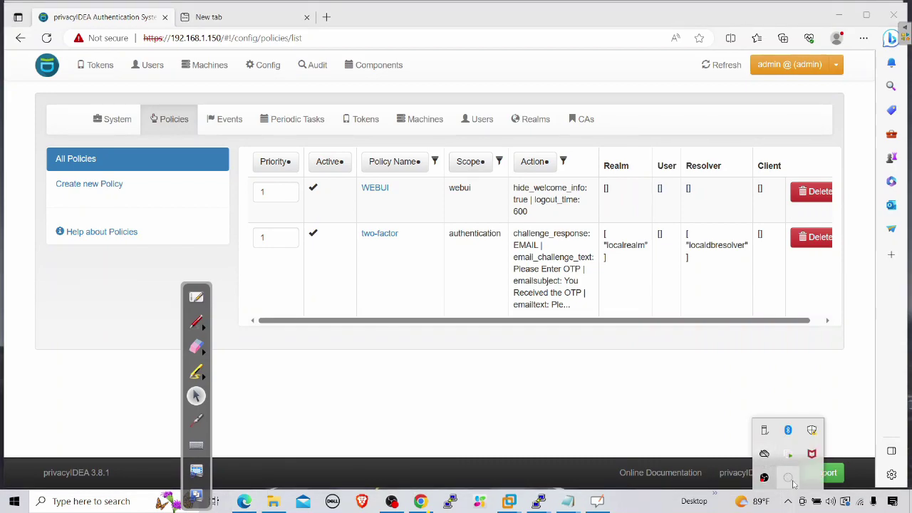
click(789, 479)
click(785, 400)
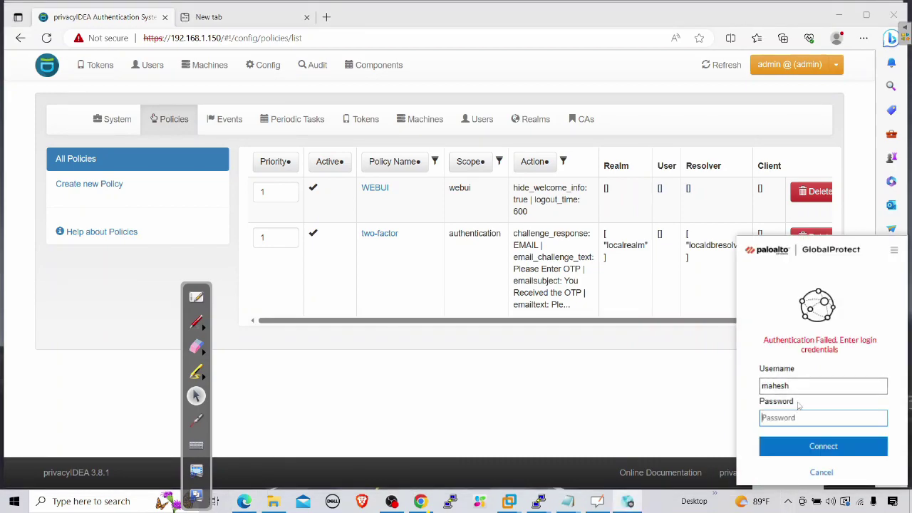
click(801, 420)
text(••••••••••)
click(844, 451)
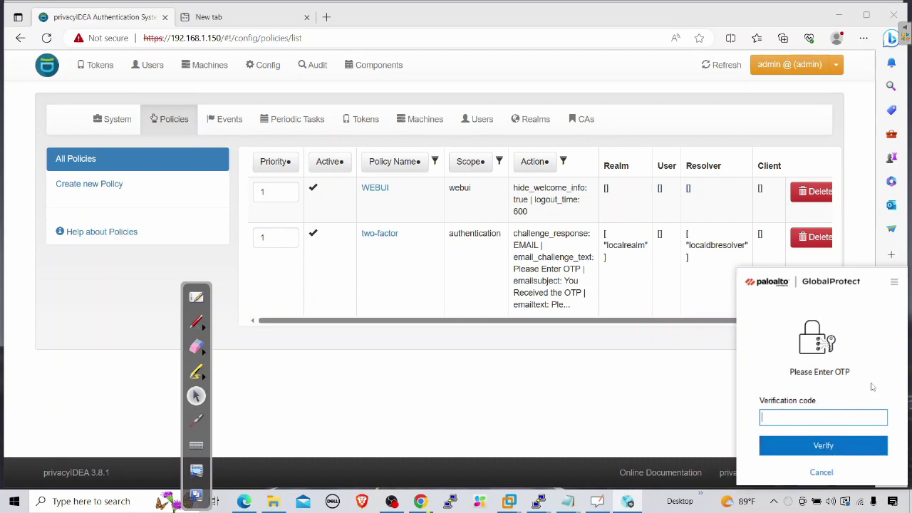
click(14, 500)
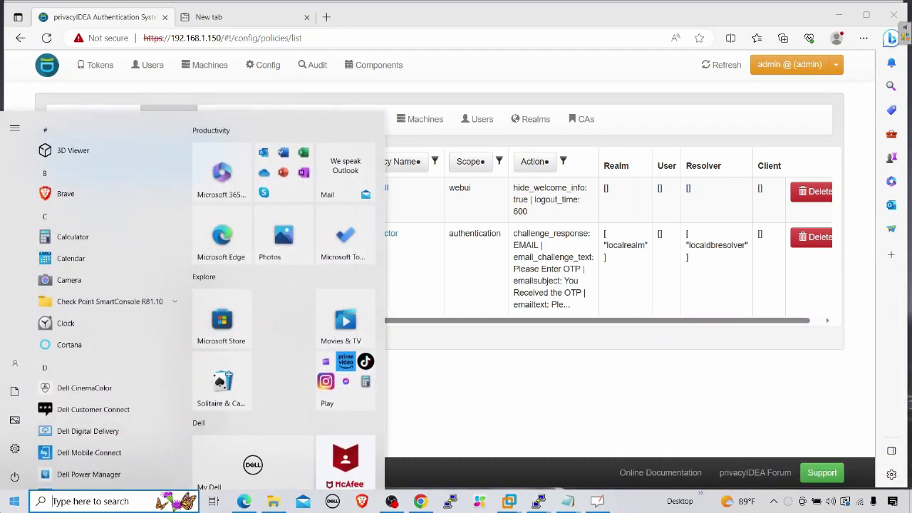
text(mag)
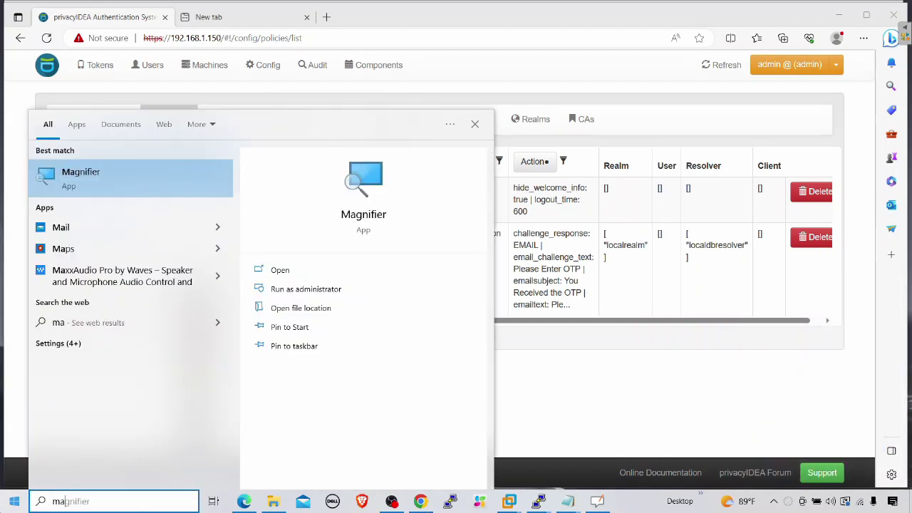
click(111, 176)
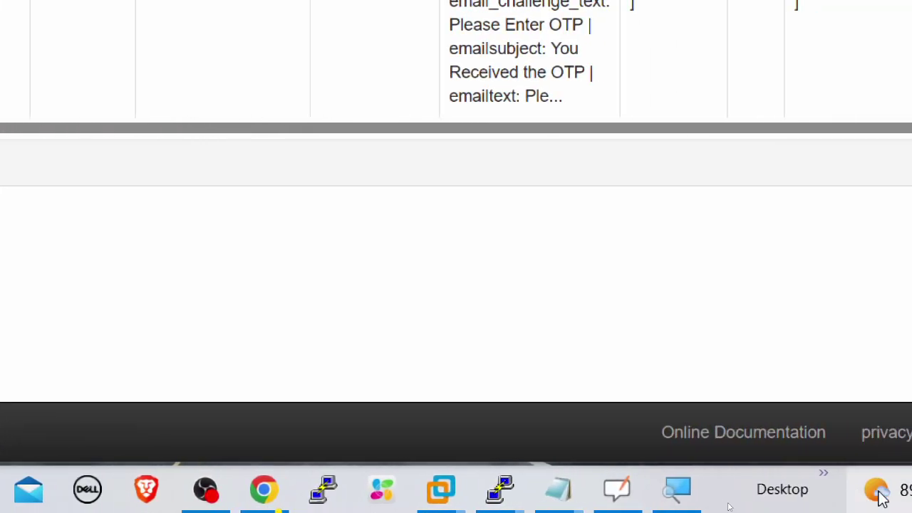
click(816, 490)
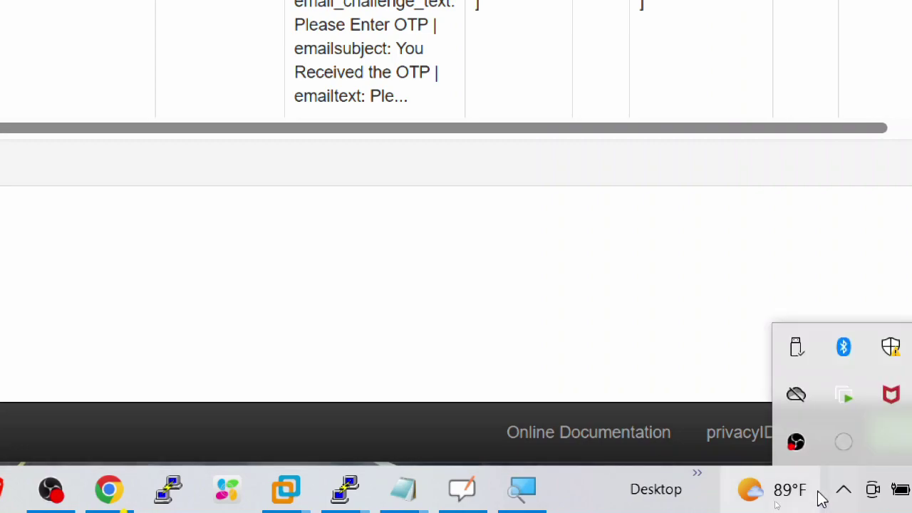
click(856, 436)
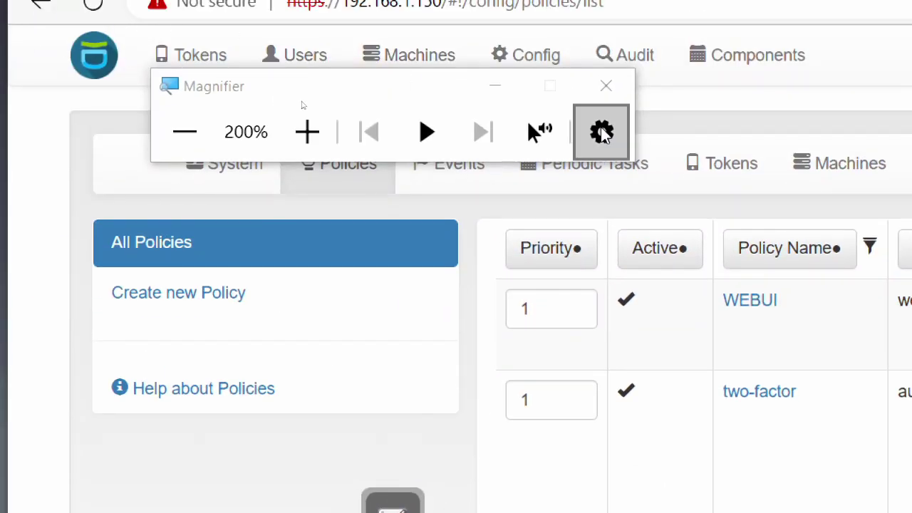
click(606, 85)
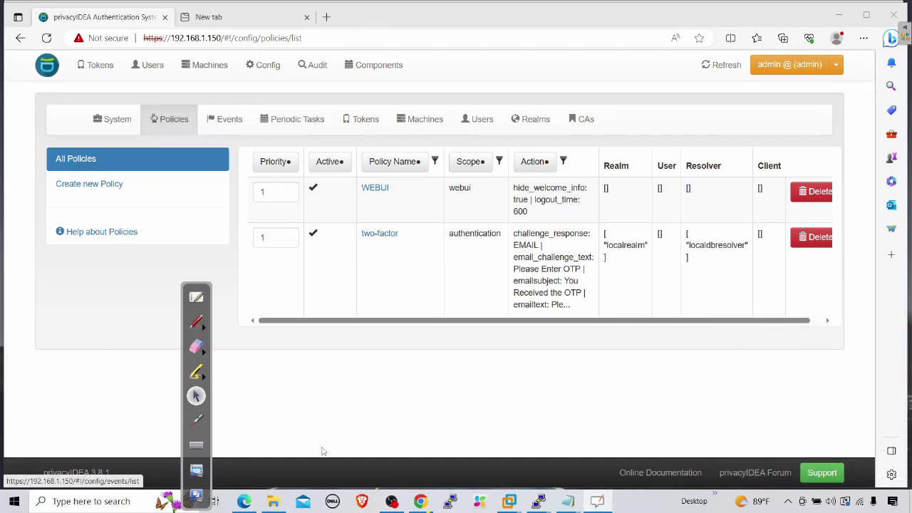
Step: Refresh the Gmail inbox and open the 'You Received the OTP' email
click(420, 500)
click(70, 15)
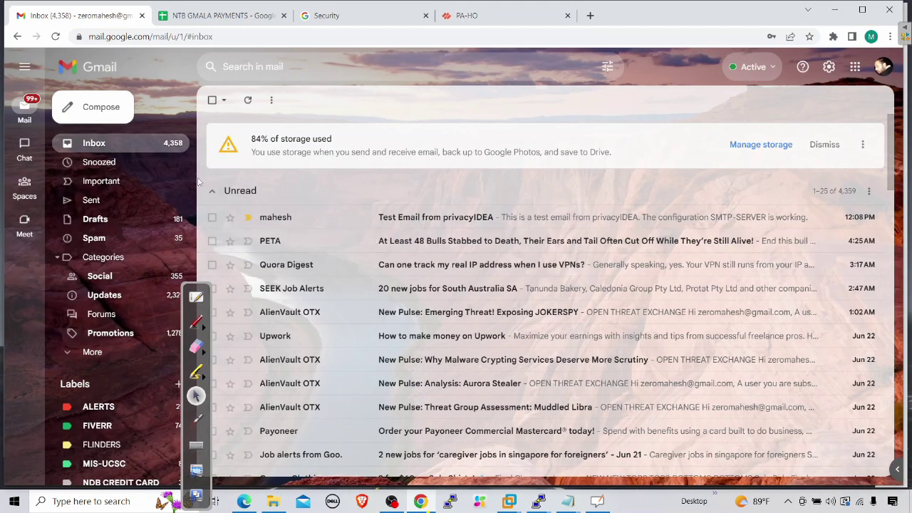
click(112, 143)
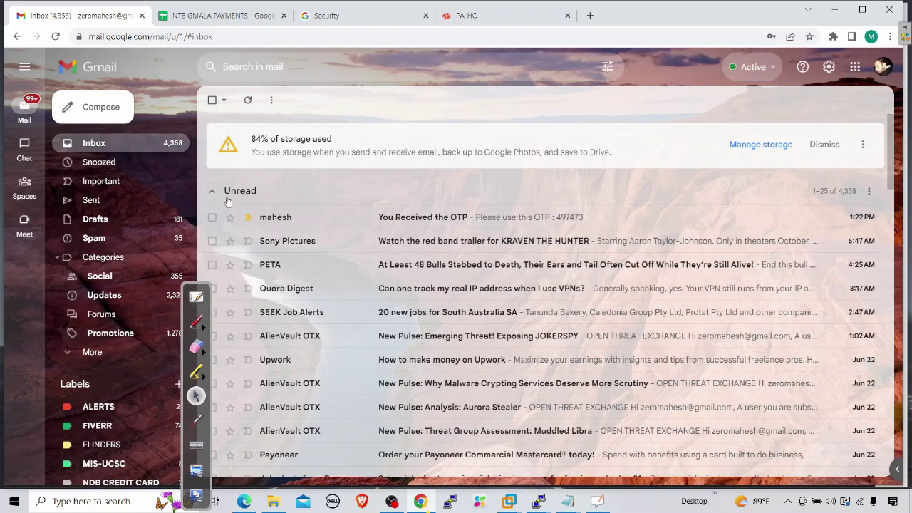
click(426, 218)
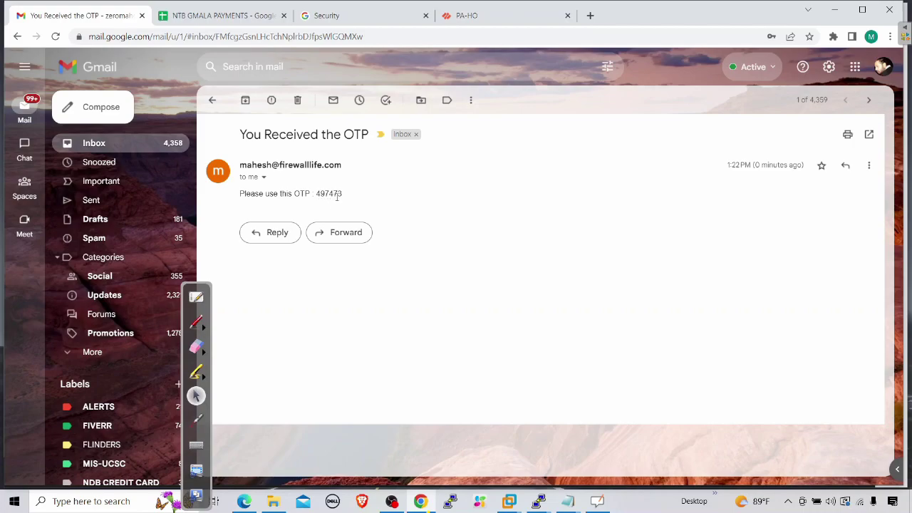
click(788, 501)
click(788, 477)
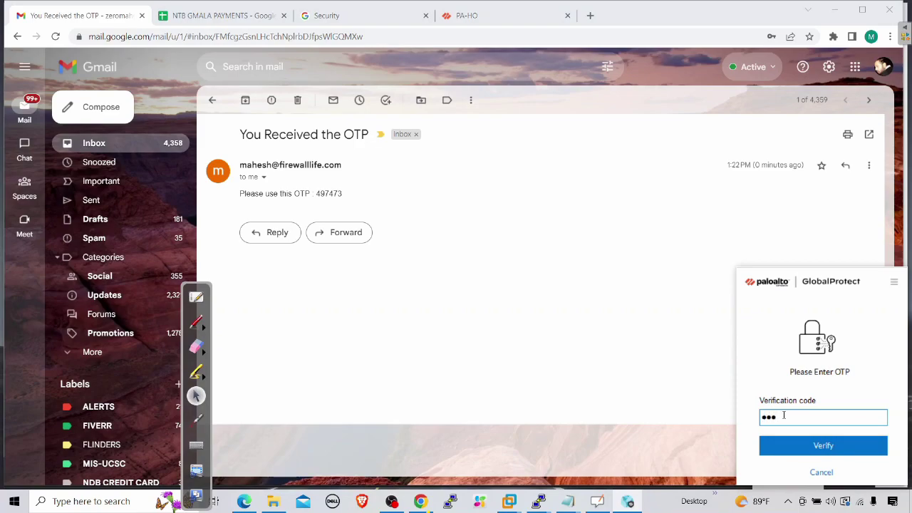
text(49747)
click(825, 449)
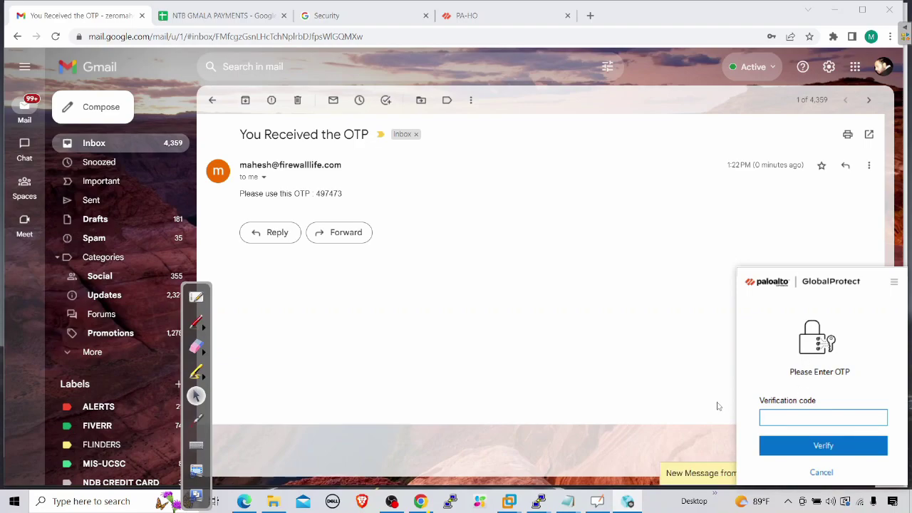
Step: Submit the newer code 9807 from the Gmail thread in GlobalProtect, then minimize Gmail
click(130, 146)
click(391, 220)
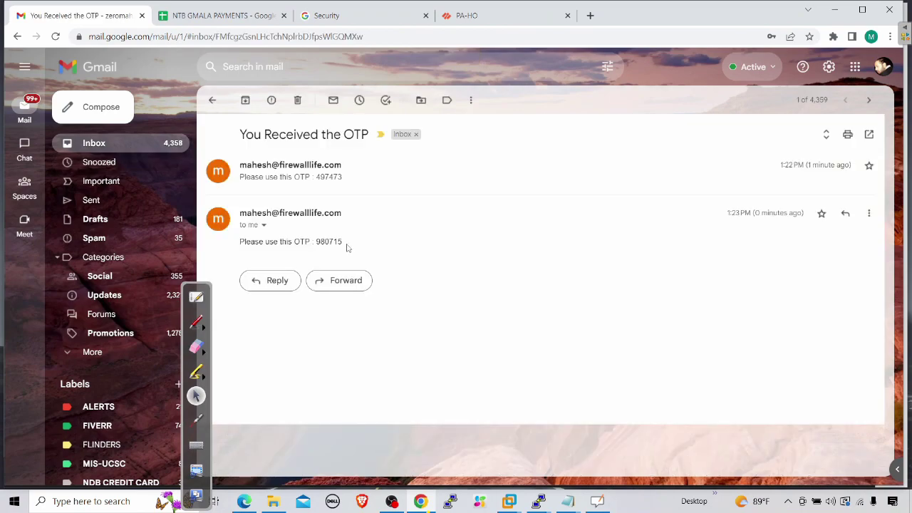
click(787, 501)
click(787, 477)
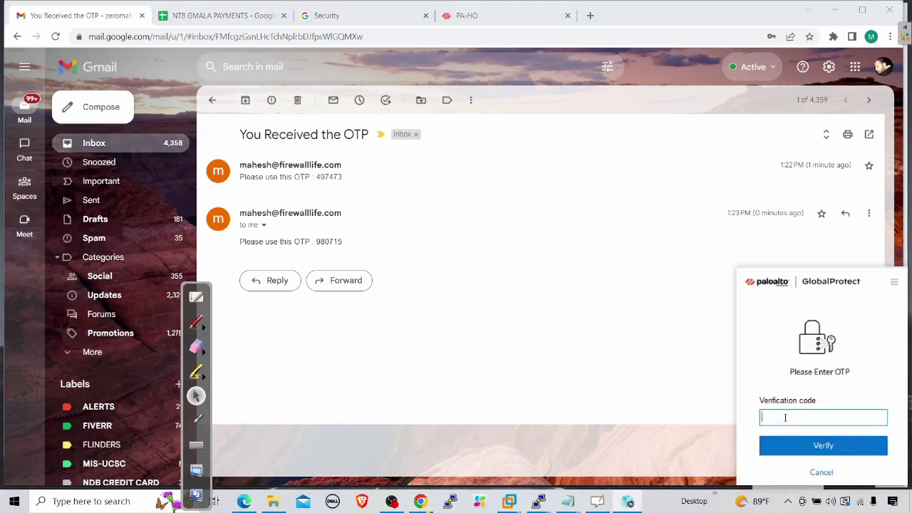
text(9807)
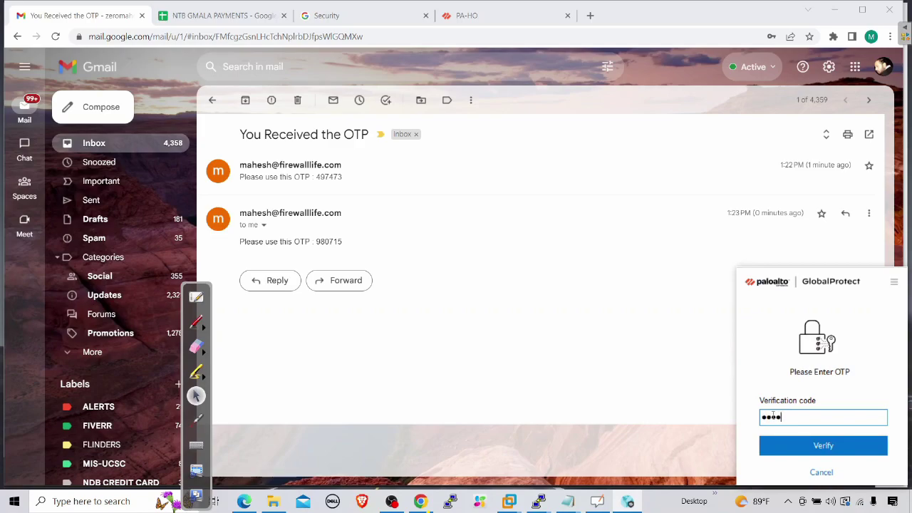
click(823, 446)
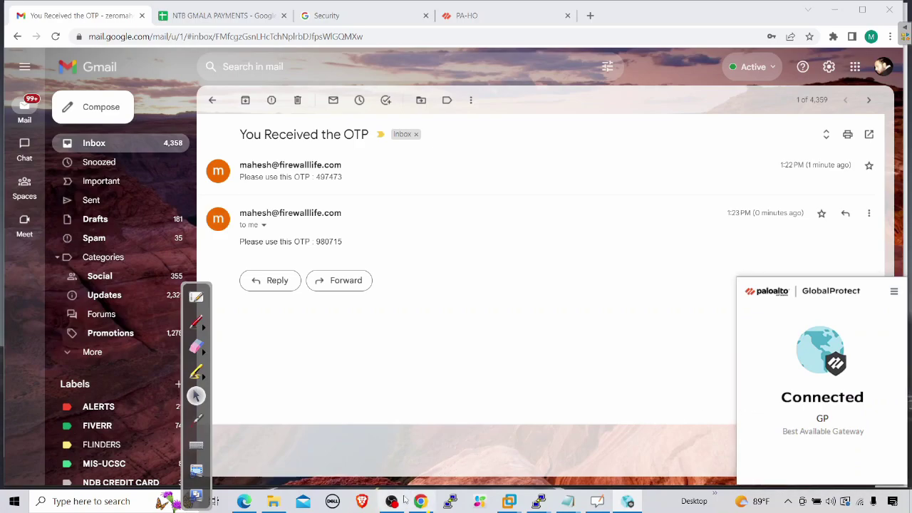
click(420, 500)
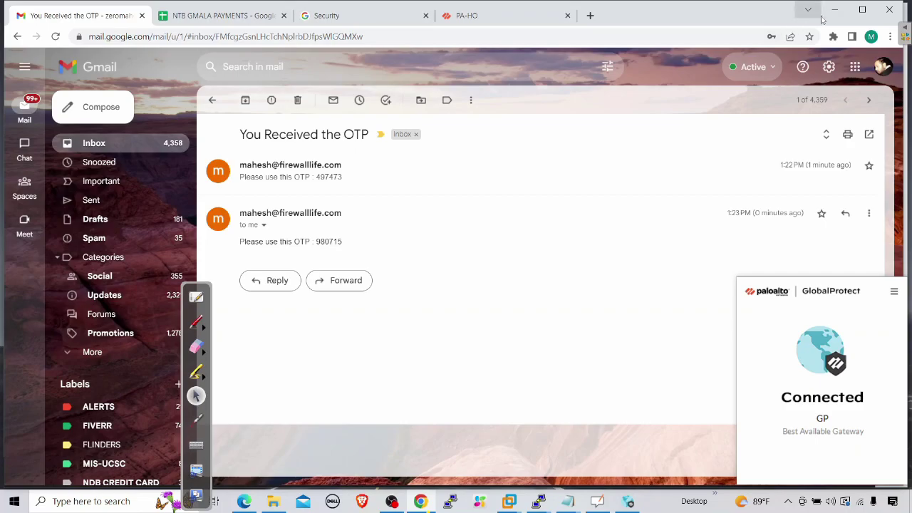
click(834, 9)
Step: With the desktop showing, pick the yellow pen and write GP
click(838, 18)
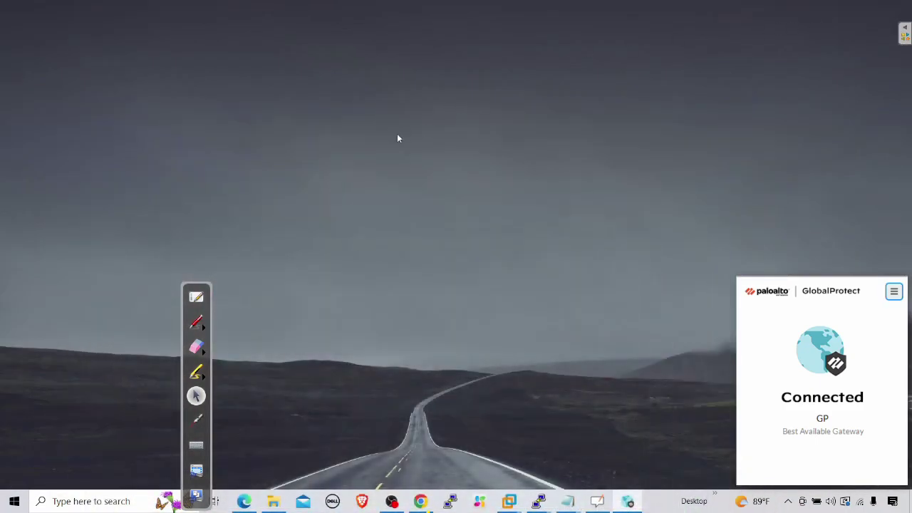
click(196, 327)
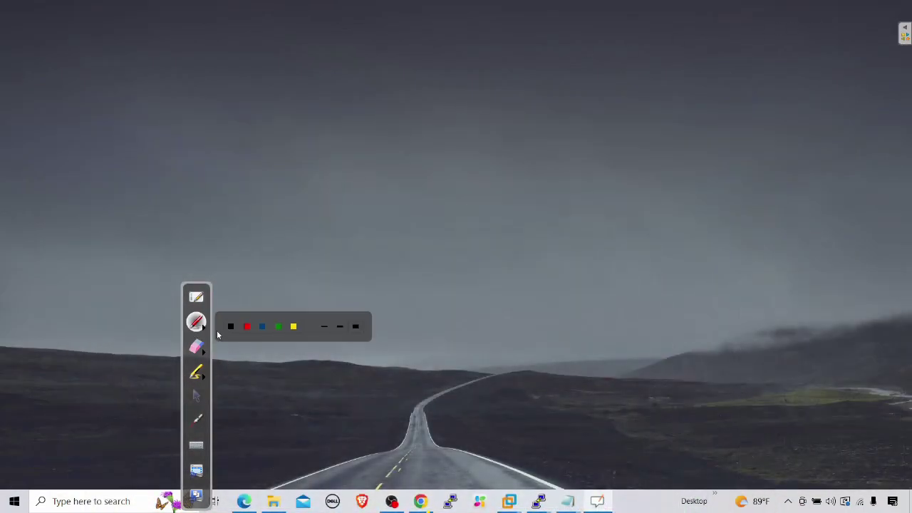
click(293, 327)
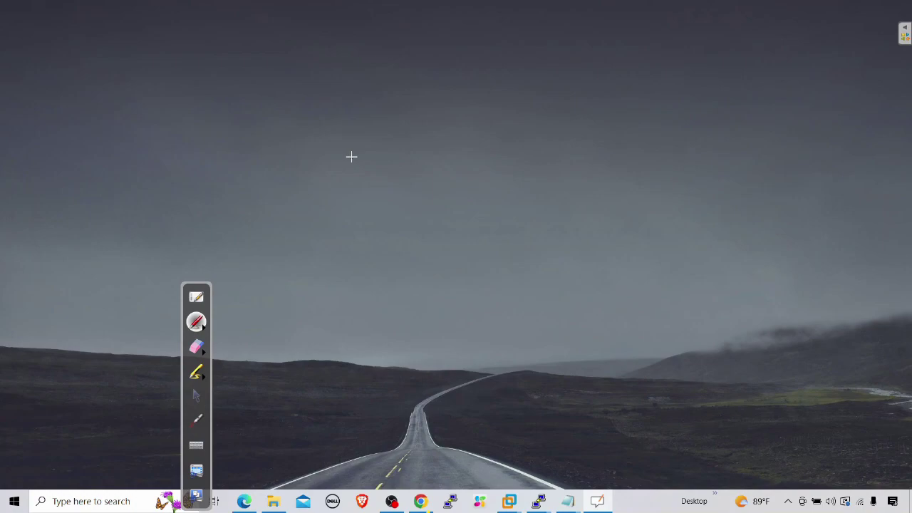
mouse_move(380, 129)
mouse_down()
mouse_move(366, 127)
mouse_move(381, 156)
mouse_move(396, 126)
mouse_move(405, 158)
mouse_move(322, 229)
mouse_move(344, 238)
mouse_up()
Step: Draw arrows from GP to handwritten PORTAL and GATEWAY labels
mouse_move(298, 276)
mouse_down()
mouse_move(305, 304)
mouse_move(301, 285)
mouse_move(314, 278)
mouse_move(325, 288)
mouse_move(353, 281)
mouse_up()
mouse_move(346, 269)
mouse_down()
mouse_move(378, 249)
mouse_move(389, 272)
mouse_up()
drag(373, 265, 426, 261)
mouse_move(402, 181)
mouse_down()
mouse_move(509, 188)
mouse_move(517, 199)
mouse_move(507, 218)
mouse_move(517, 232)
mouse_move(535, 208)
mouse_move(547, 223)
mouse_up()
drag(530, 223, 554, 214)
drag(546, 201, 578, 206)
mouse_move(566, 181)
mouse_down()
mouse_move(578, 201)
mouse_move(605, 170)
mouse_move(633, 161)
mouse_move(644, 186)
mouse_up()
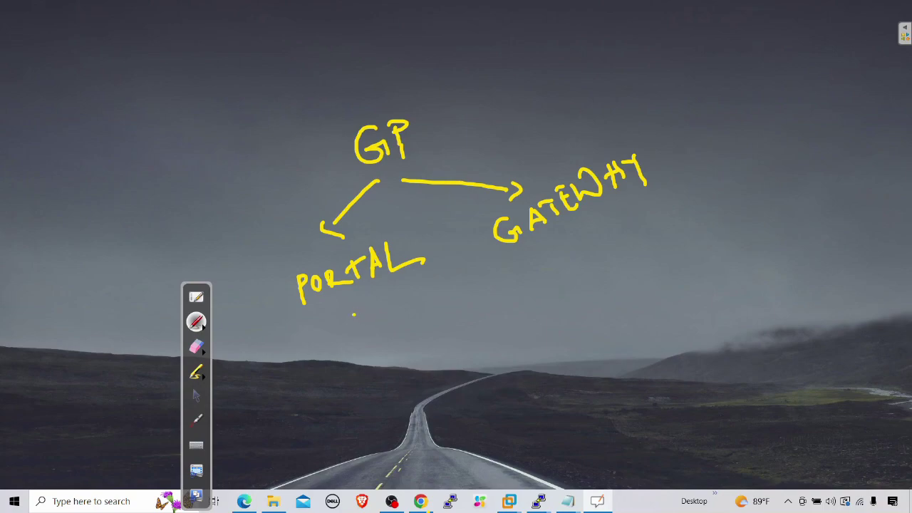
Step: Tick PORTAL and GATEWAY, write OTP with an arrow, and stop drawing
drag(356, 317, 381, 288)
mouse_move(545, 251)
mouse_down()
mouse_move(564, 229)
mouse_move(545, 247)
mouse_up()
mouse_move(540, 68)
mouse_down()
mouse_move(539, 86)
mouse_move(574, 60)
mouse_move(579, 68)
mouse_up()
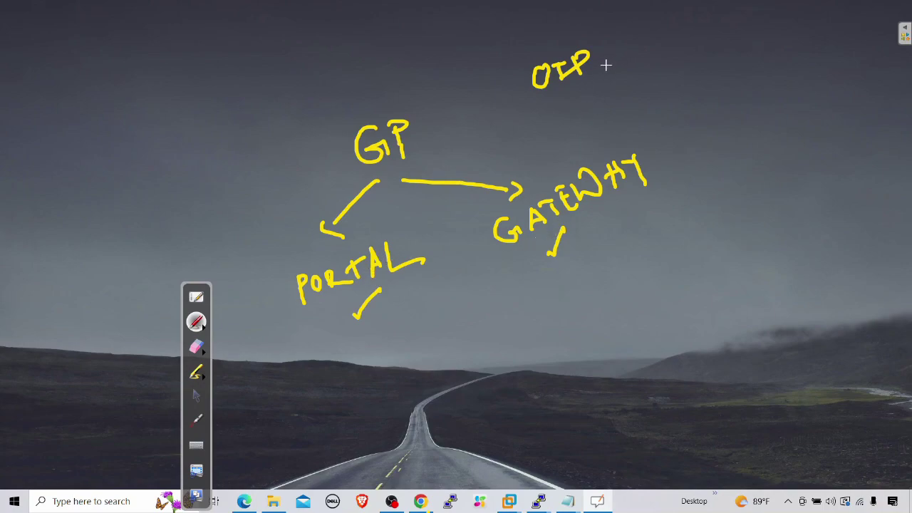
mouse_move(610, 61)
mouse_down()
mouse_move(688, 37)
mouse_move(677, 65)
mouse_up()
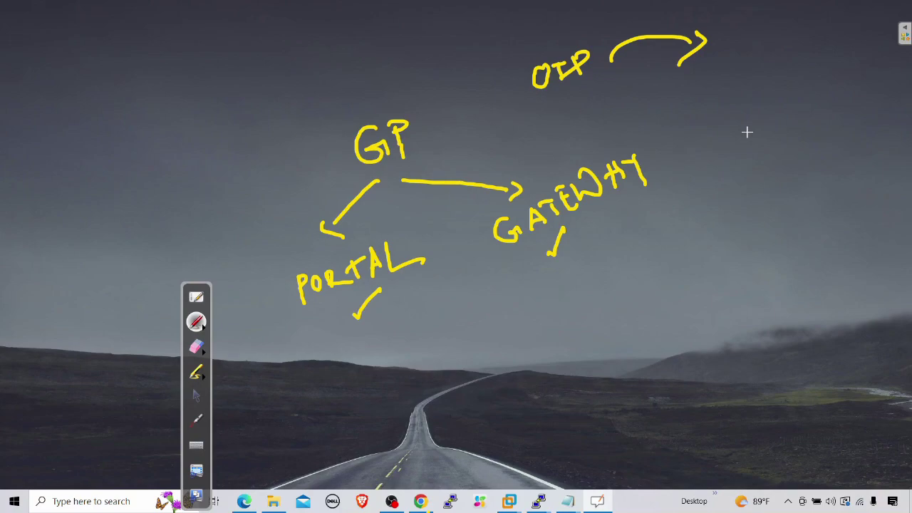
click(195, 396)
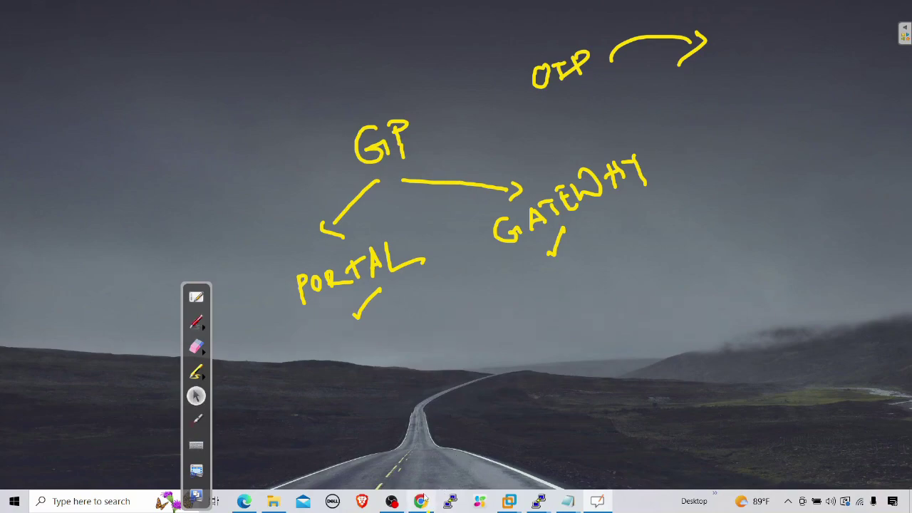
Step: Bring up the firewall's Authentication Profile page in Chrome
click(243, 502)
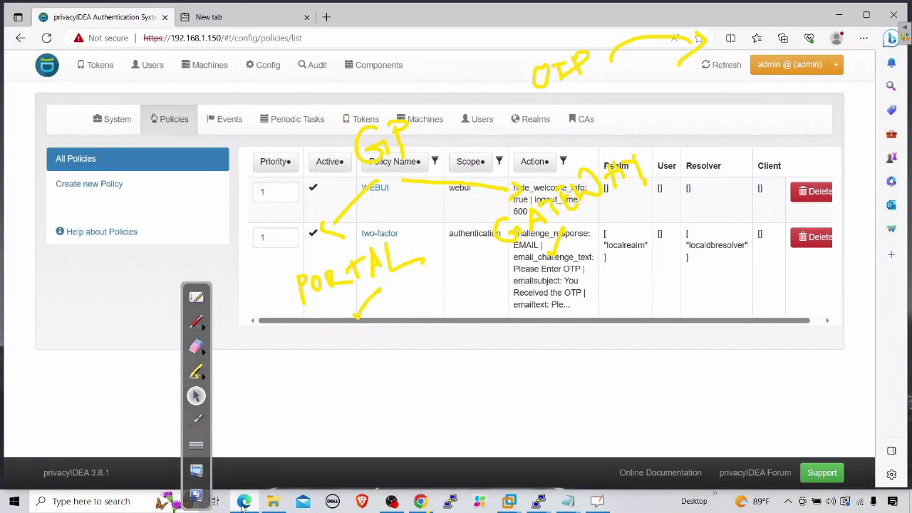
click(420, 501)
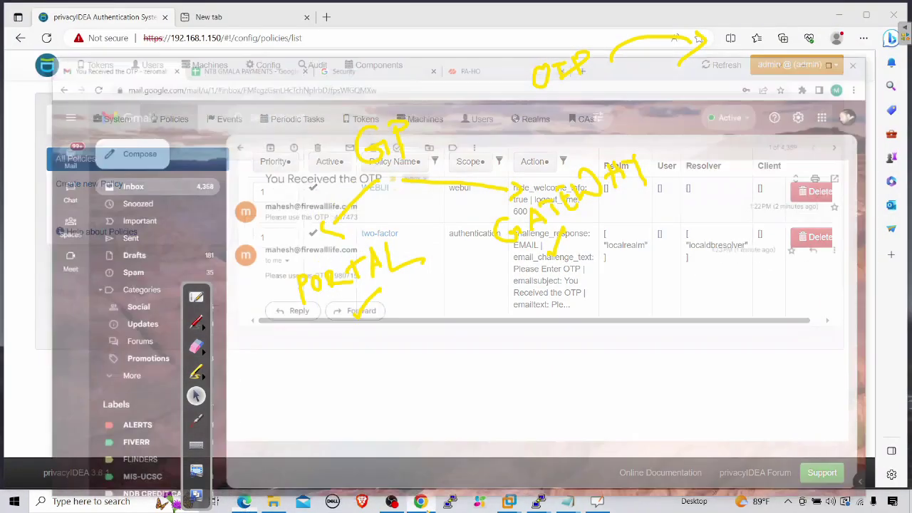
click(467, 15)
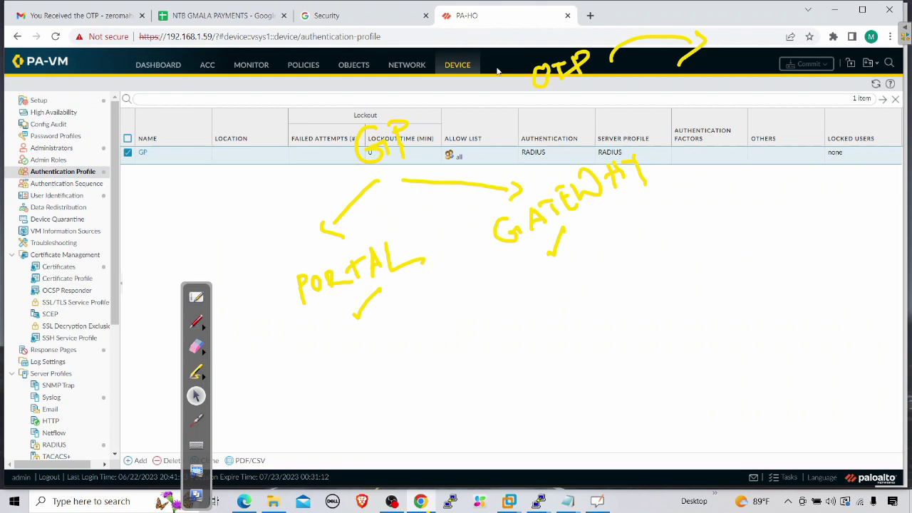
Step: Erase the hand-drawn annotations and return to the pointer
click(196, 347)
mouse_move(291, 319)
mouse_down()
mouse_move(283, 302)
mouse_move(396, 175)
mouse_move(632, 159)
mouse_move(602, 239)
mouse_move(590, 74)
mouse_move(730, 49)
mouse_up()
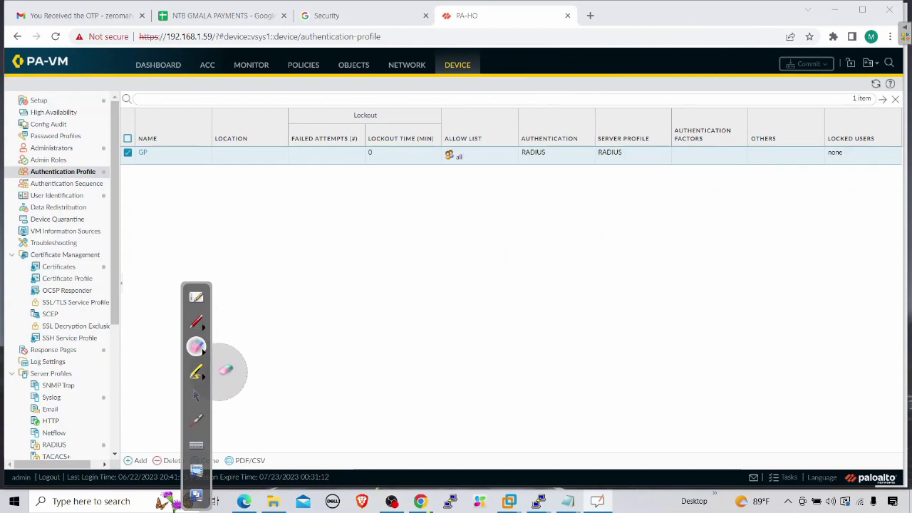
click(197, 397)
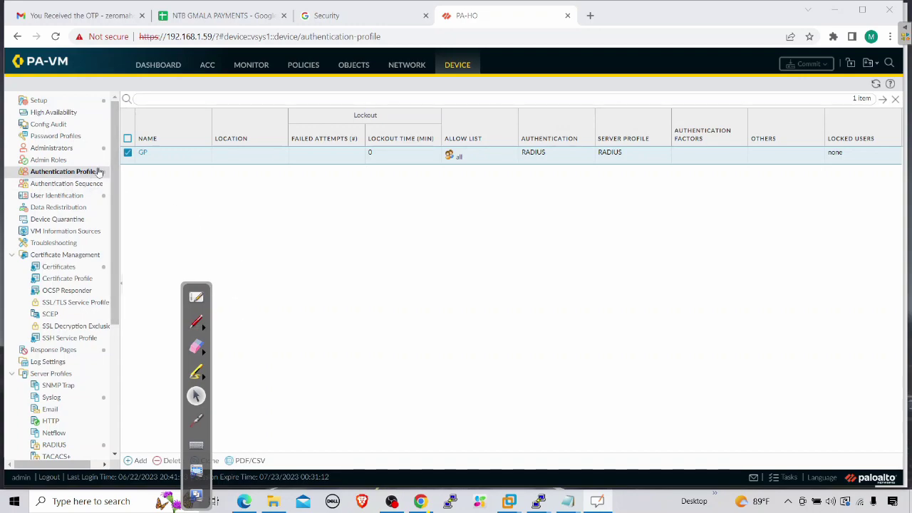
Step: Open the GP portal's configuration and review its client authentication entry
click(379, 74)
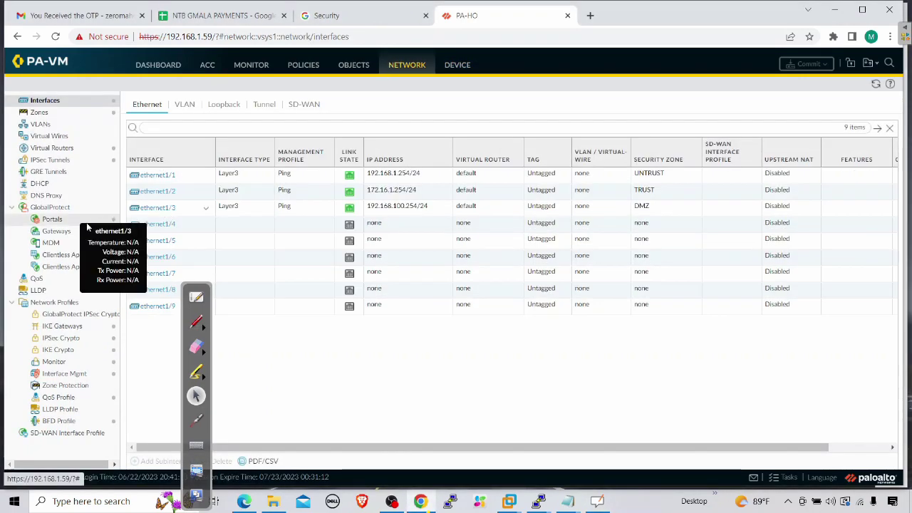
click(56, 220)
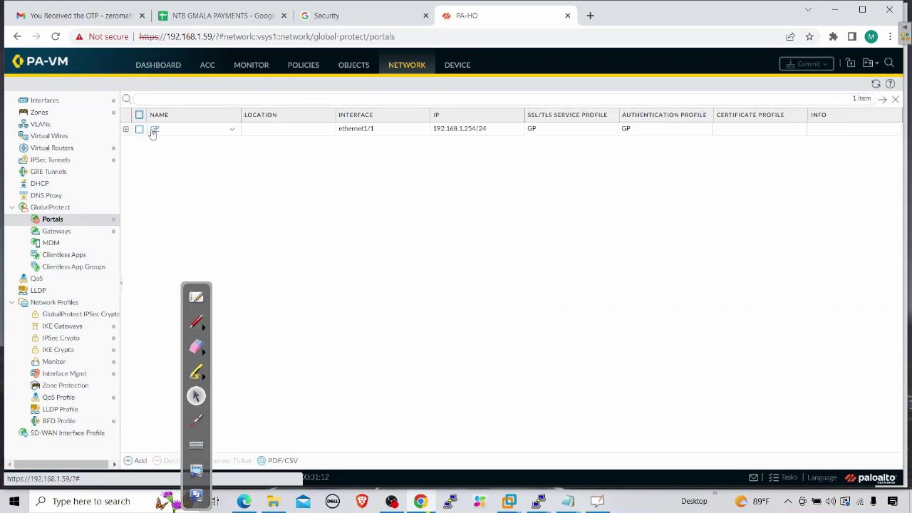
click(154, 131)
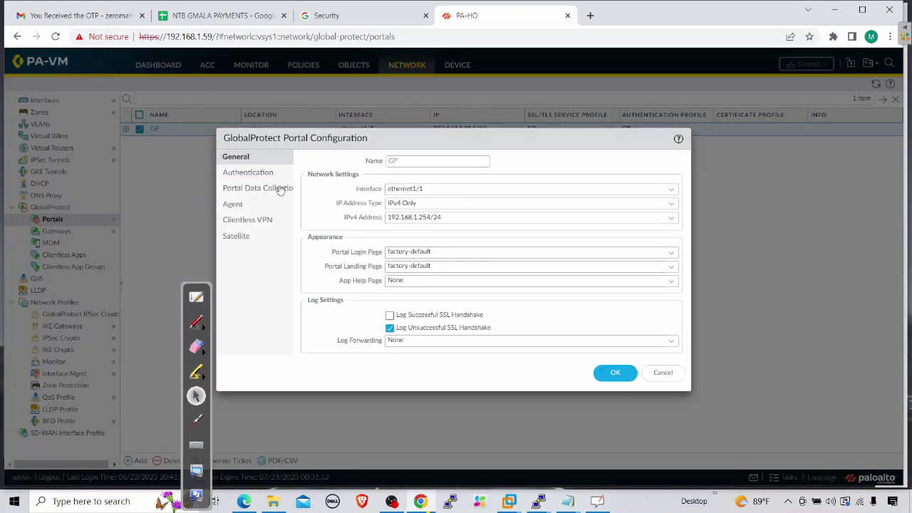
click(262, 177)
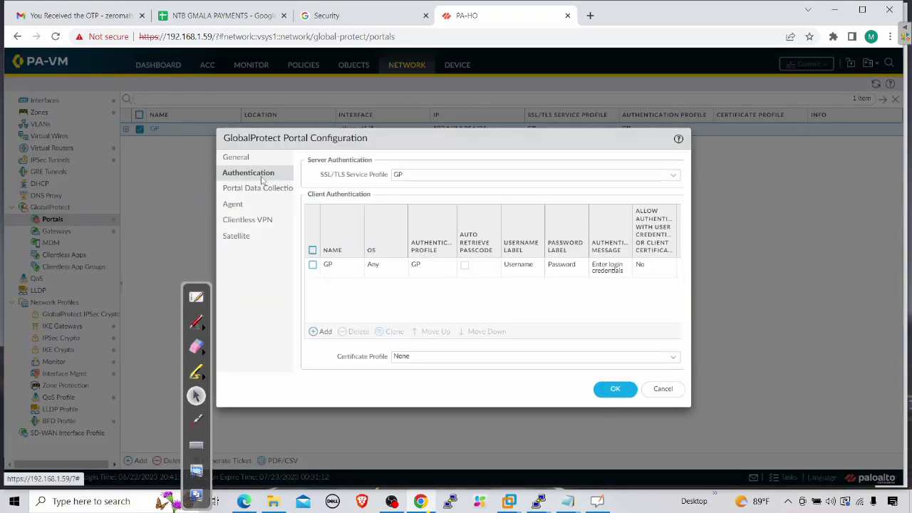
click(329, 266)
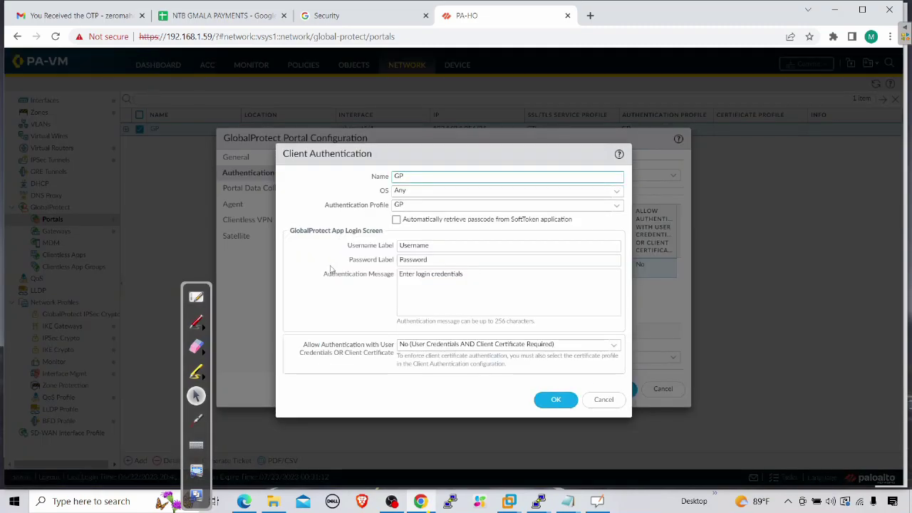
click(604, 399)
Step: Make agent config GP generate an authentication-override cookie encrypted with GP-CERT, and save the portal
click(235, 206)
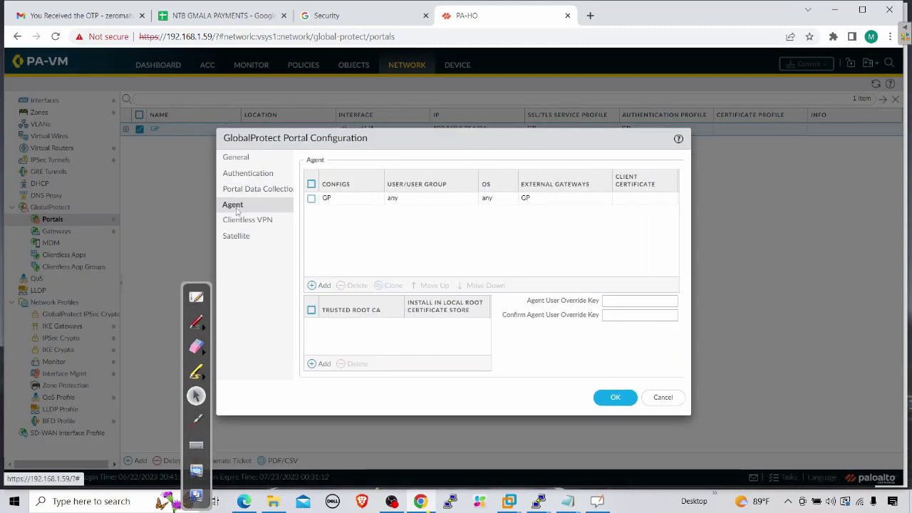
click(327, 199)
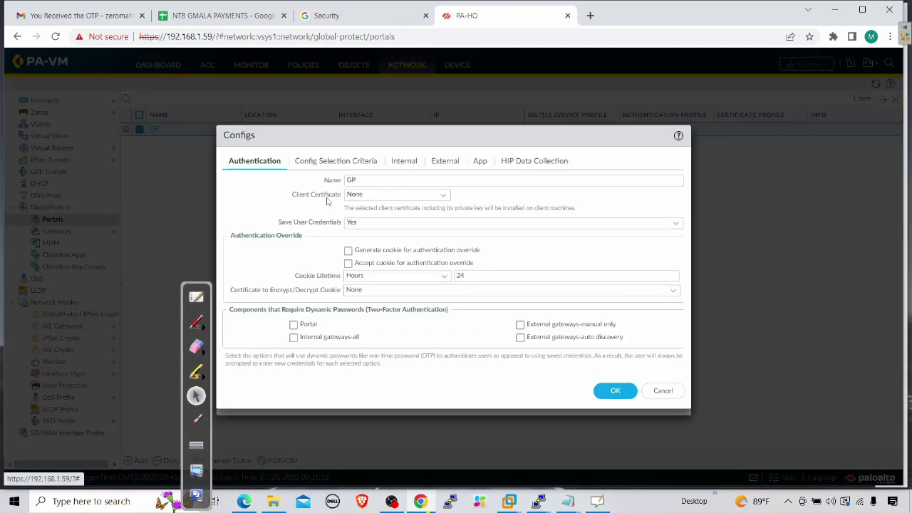
click(410, 251)
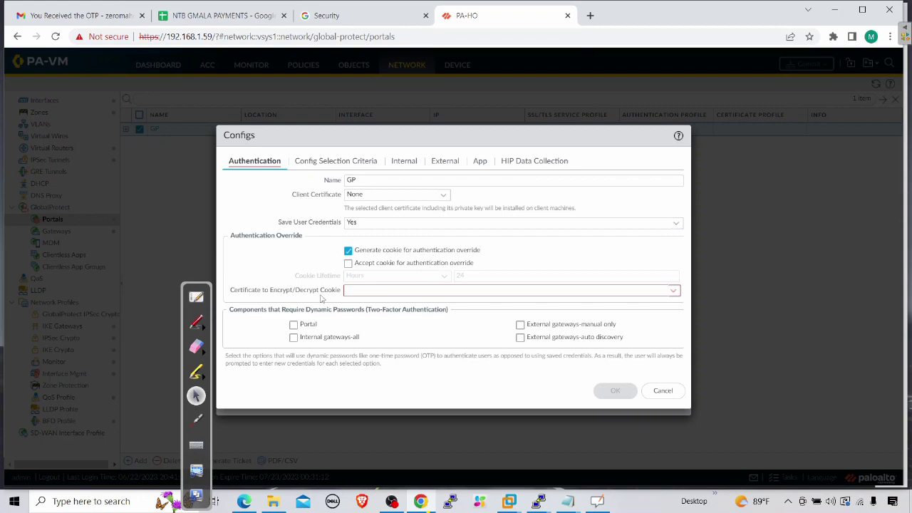
click(673, 292)
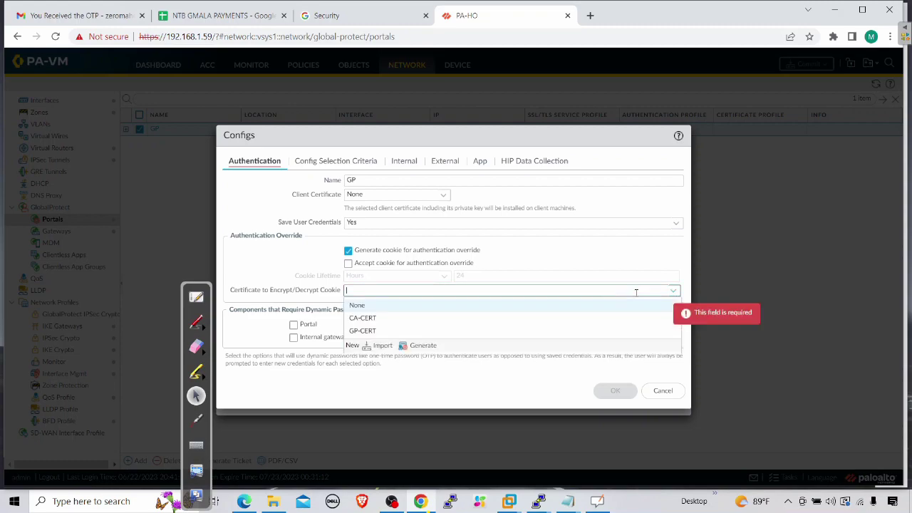
click(369, 332)
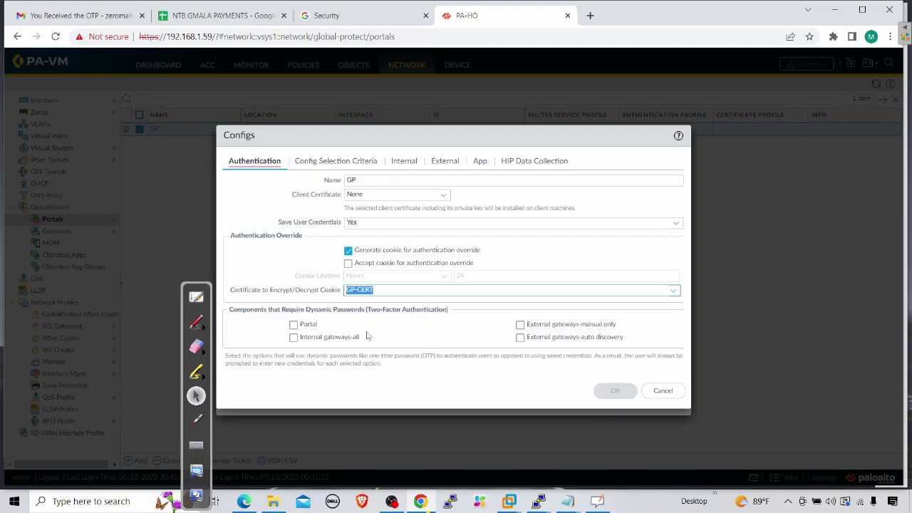
click(617, 391)
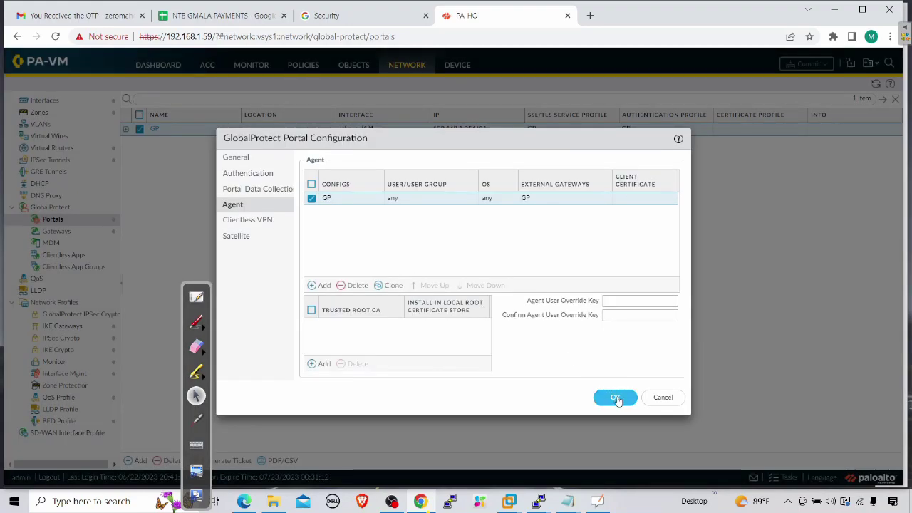
click(614, 397)
Step: Open the GP gateway's GP client config at its Authentication Override settings
click(69, 234)
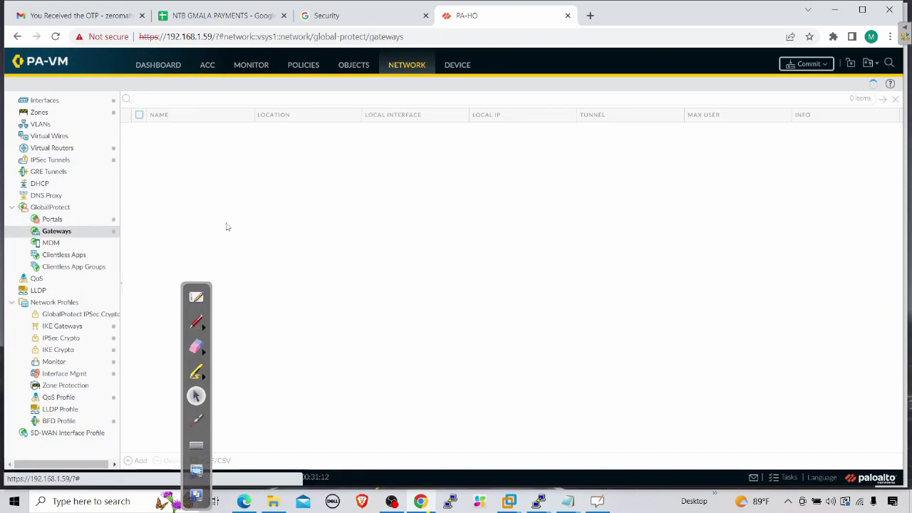
click(156, 131)
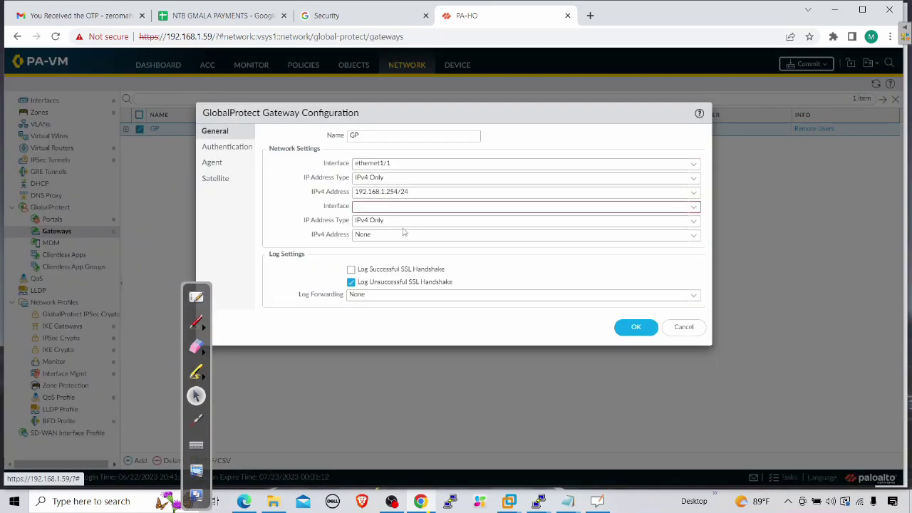
click(213, 163)
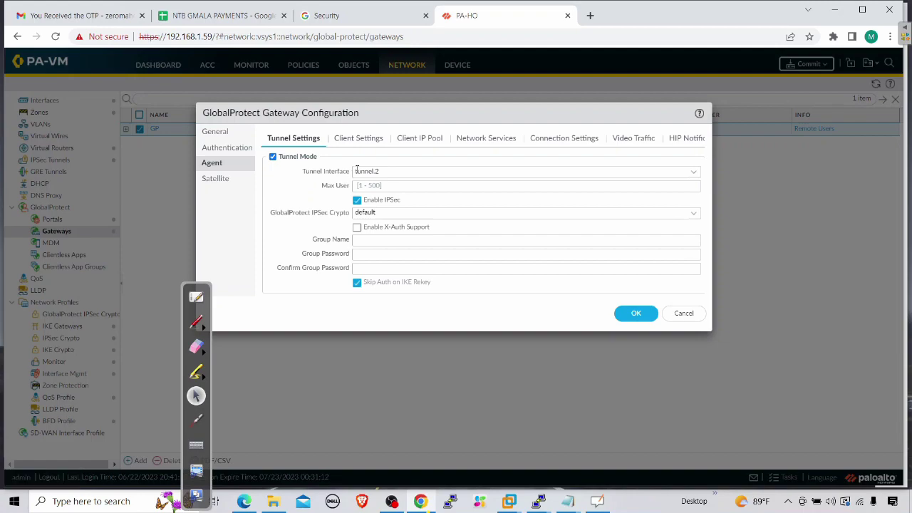
click(360, 140)
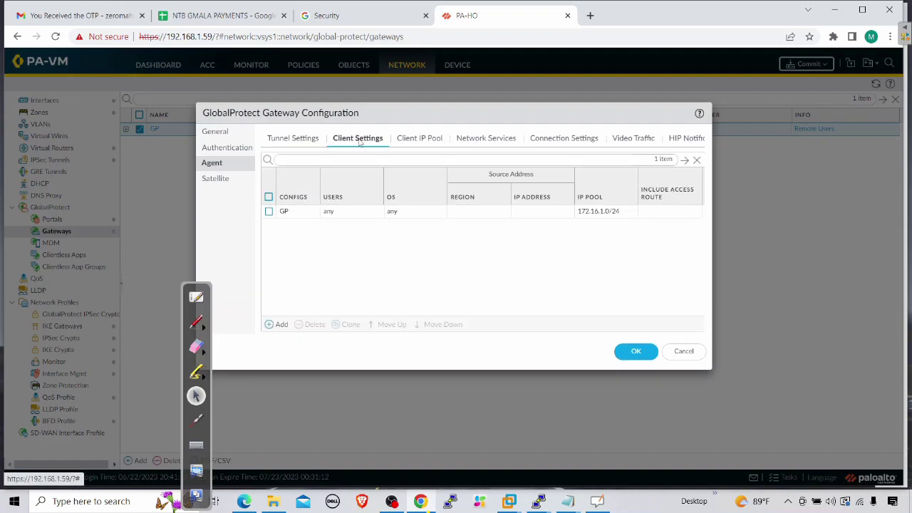
click(285, 214)
click(285, 213)
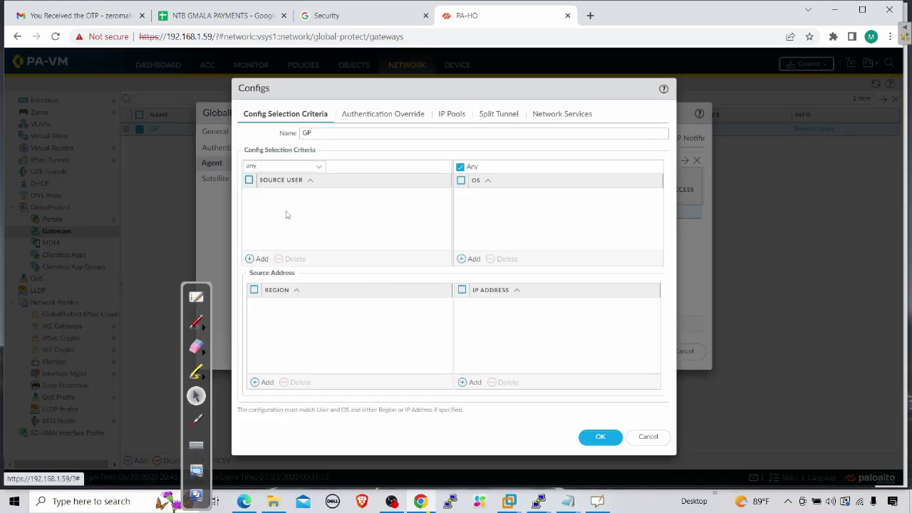
click(398, 115)
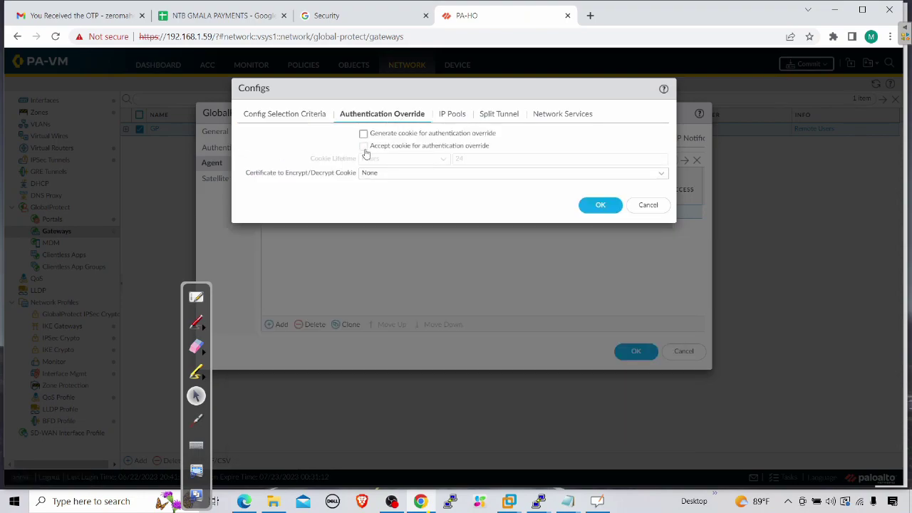
Step: Accept authentication-override cookies decrypted with GP-CERT, then save the client config and gateway
click(364, 147)
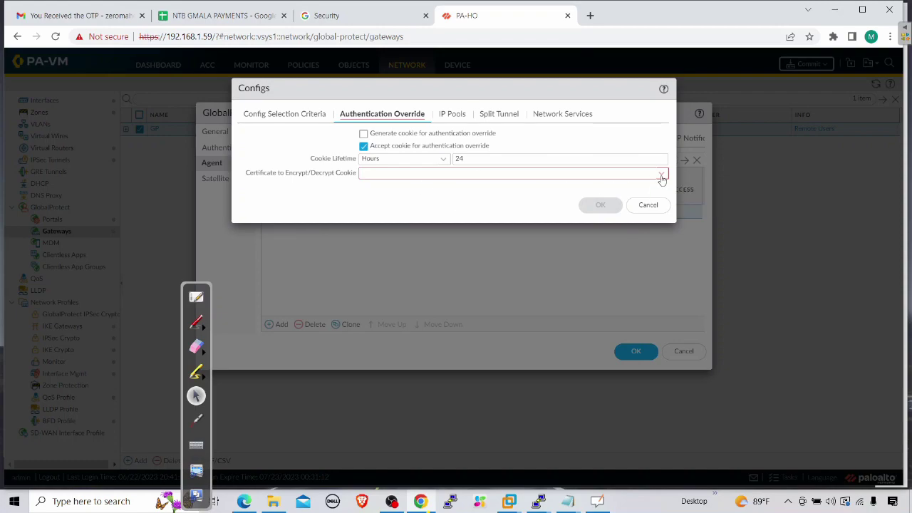
click(662, 175)
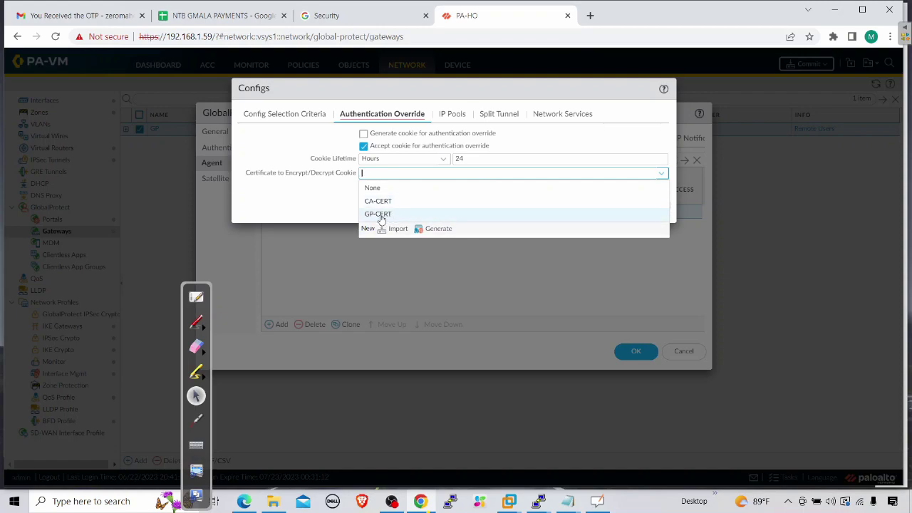
click(380, 215)
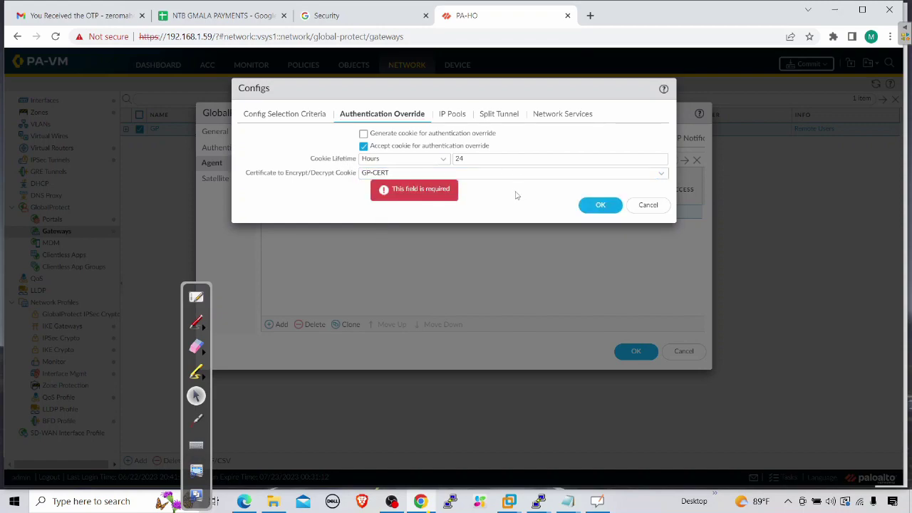
click(600, 208)
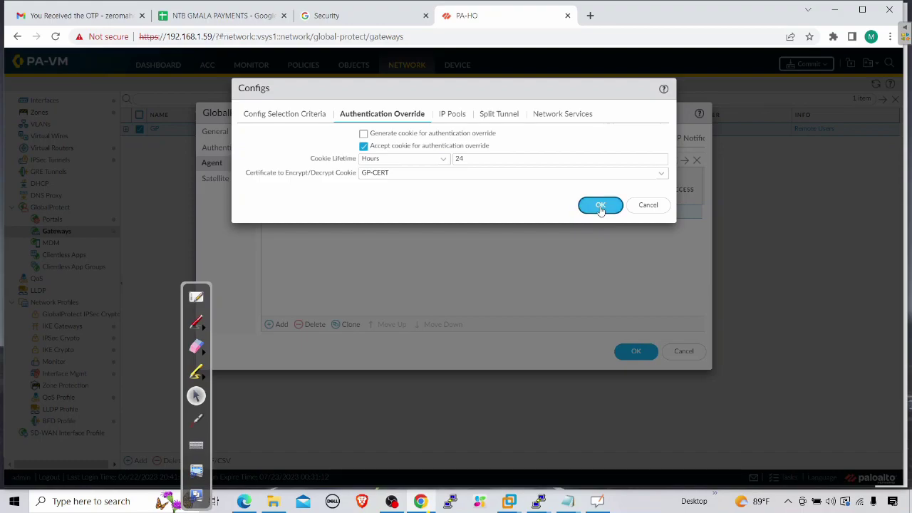
click(636, 350)
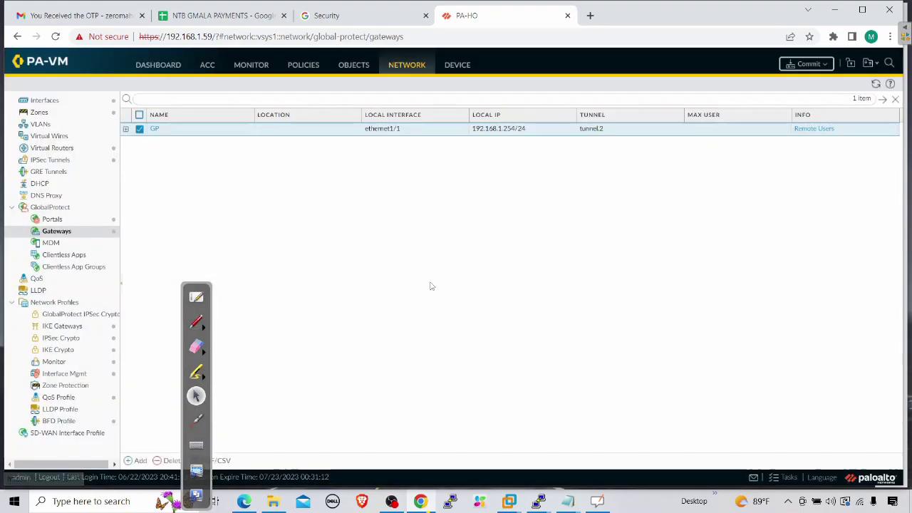
click(100, 219)
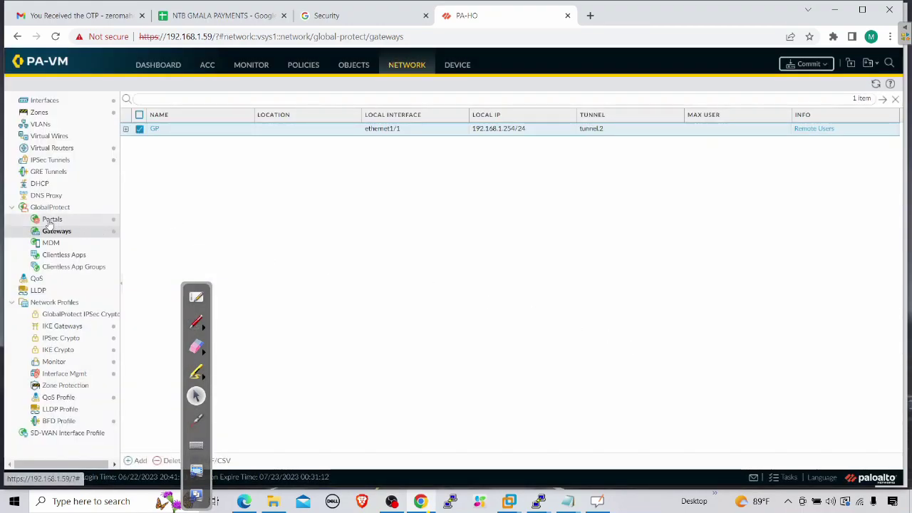
Step: Turn off authentication-override cookie generation in the GP portal's agent config
click(154, 128)
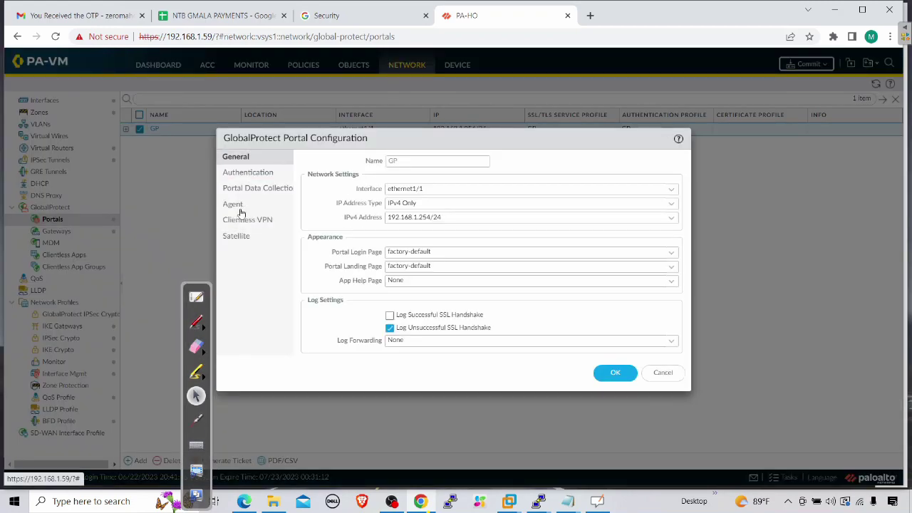
click(233, 204)
click(326, 198)
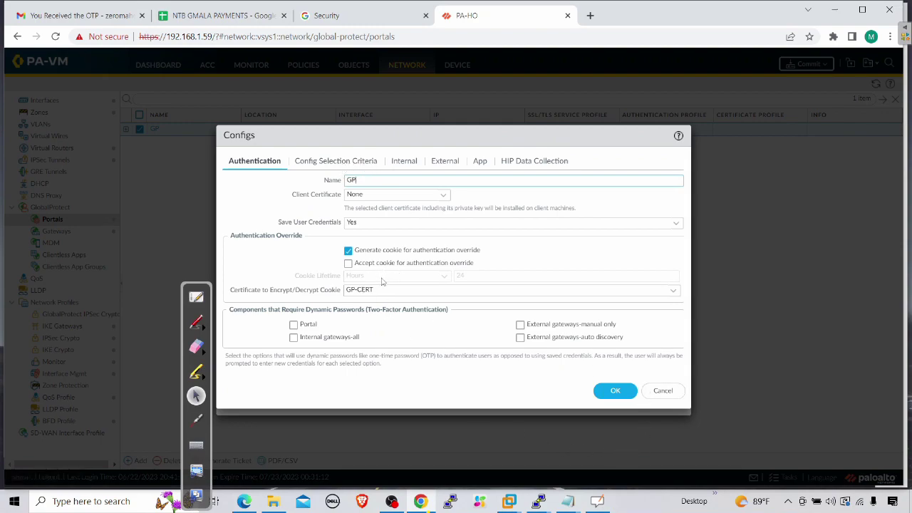
click(348, 251)
click(348, 251)
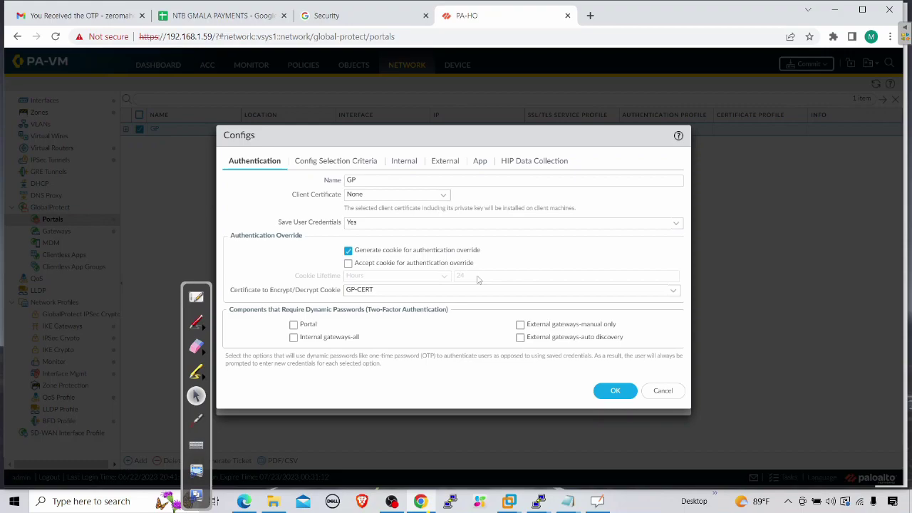
click(348, 252)
click(614, 393)
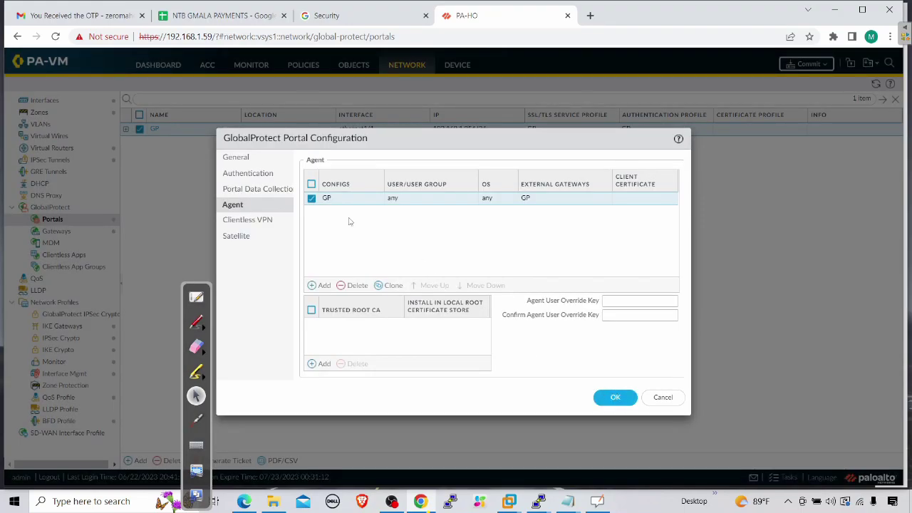
Step: Reopen the GP agent config, leave cookie generation off, and save the portal
click(327, 199)
click(349, 251)
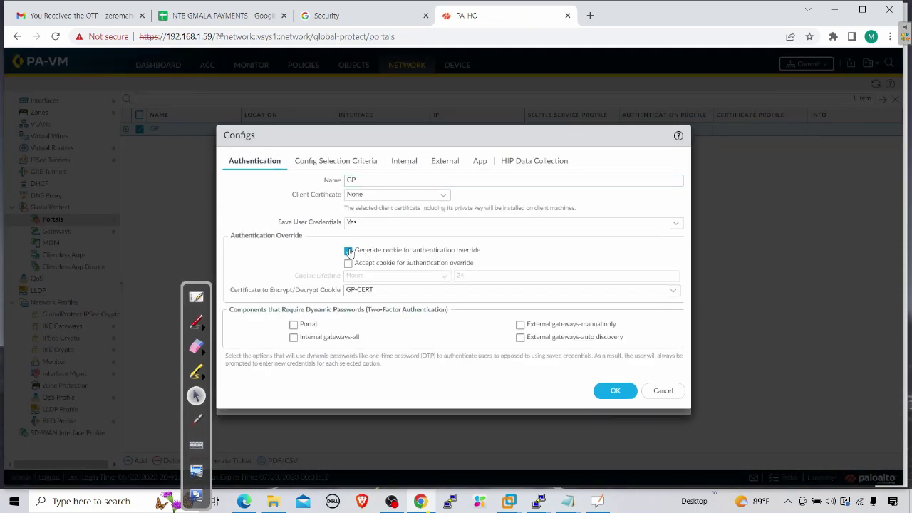
click(349, 251)
click(349, 251)
click(347, 251)
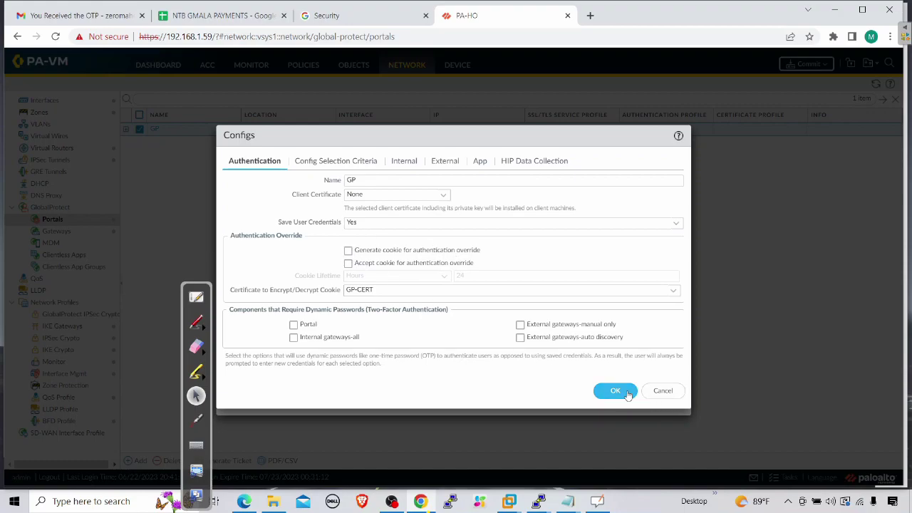
click(615, 390)
click(612, 397)
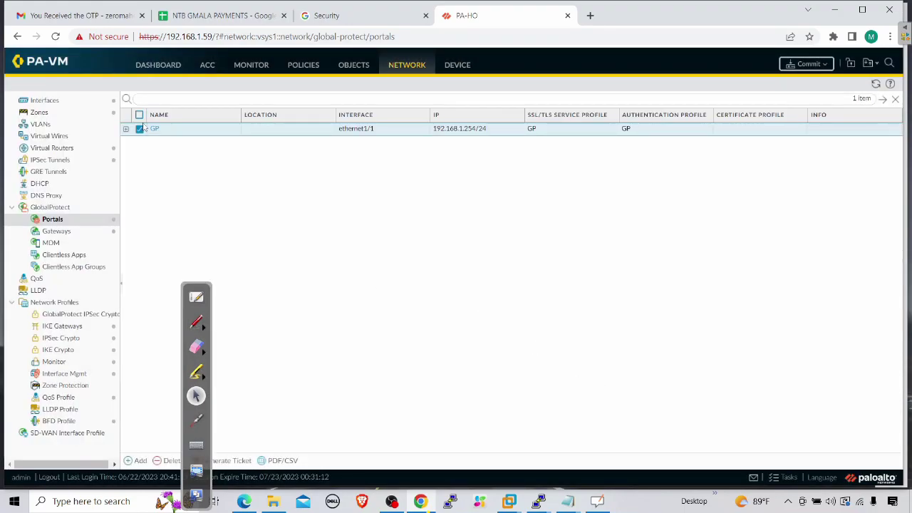
Step: Set the portal's GP agent config to only generate the override cookie, then save the portal
click(154, 129)
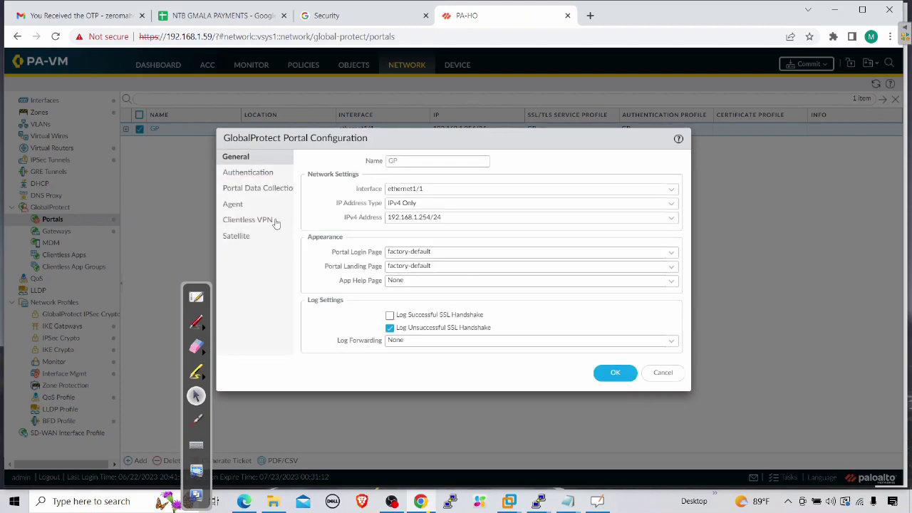
click(244, 208)
click(325, 201)
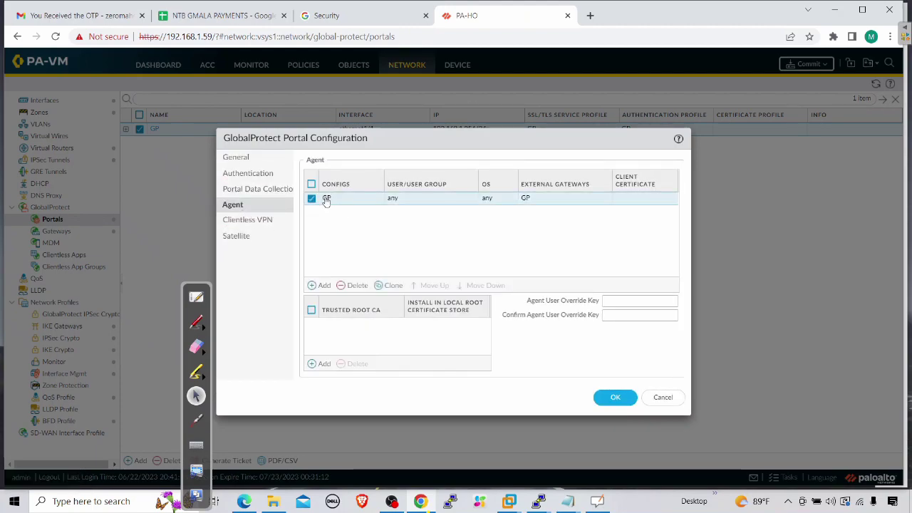
click(326, 200)
click(348, 251)
click(348, 263)
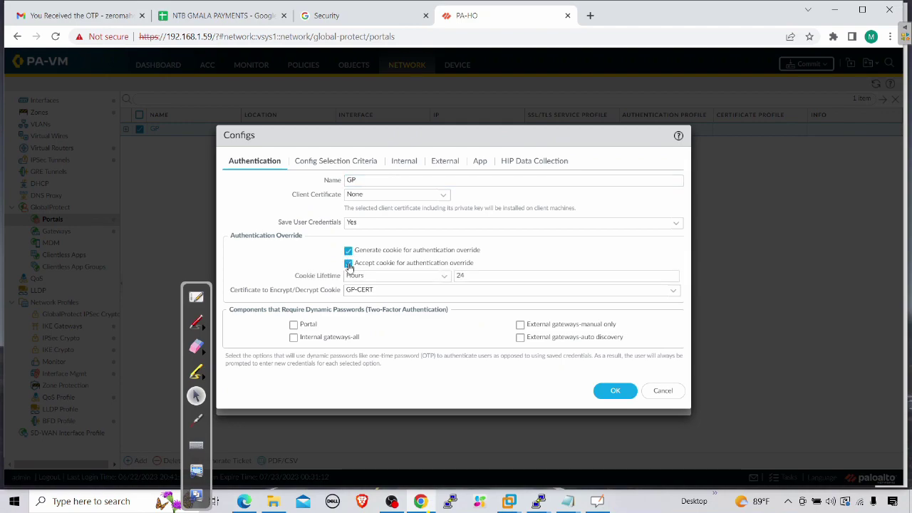
click(348, 264)
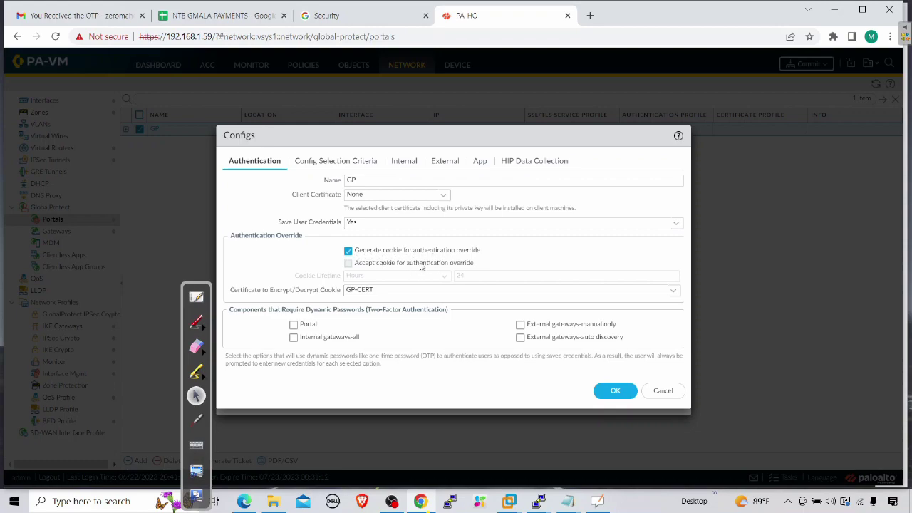
click(611, 390)
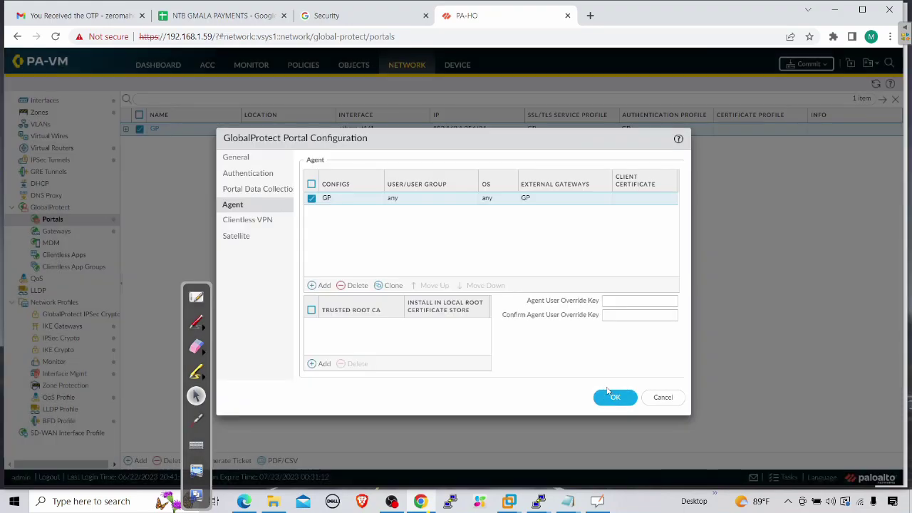
click(610, 395)
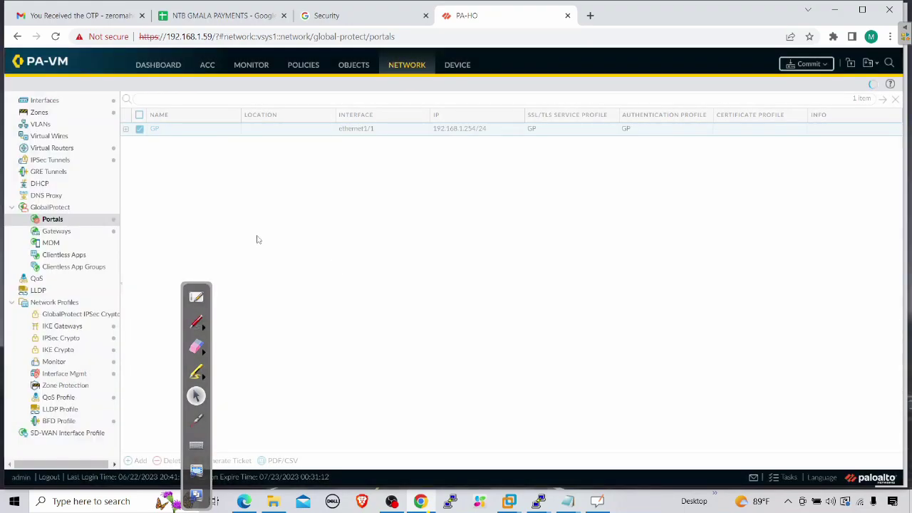
Step: Set the GP client config's override cookie lifetime to 5 Minutes and save the gateway
click(57, 231)
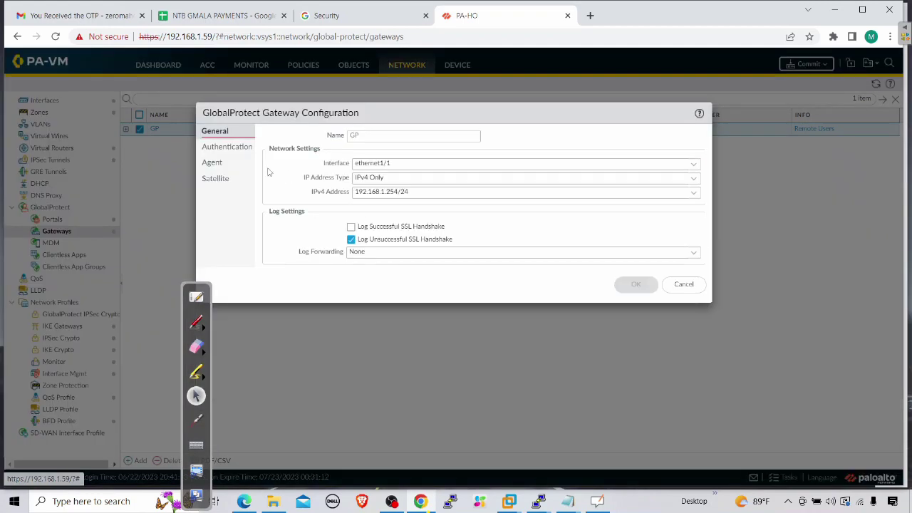
click(213, 162)
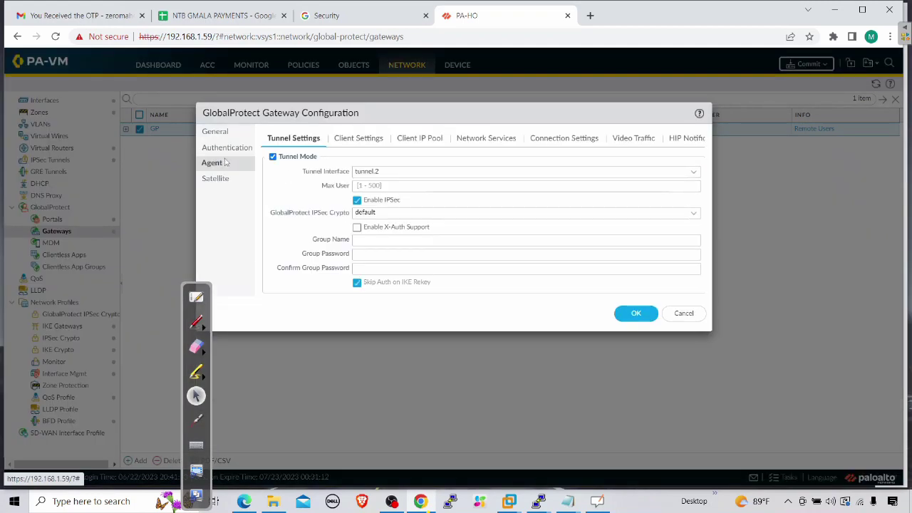
click(360, 138)
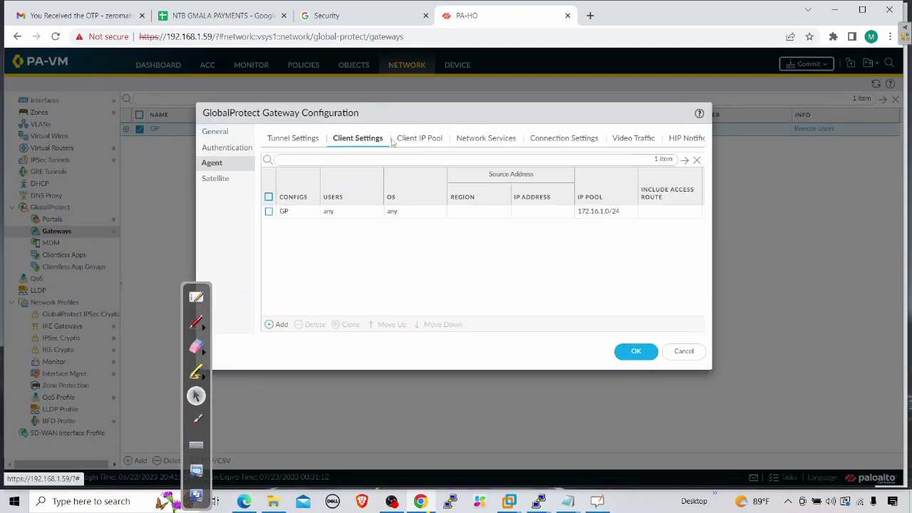
click(284, 211)
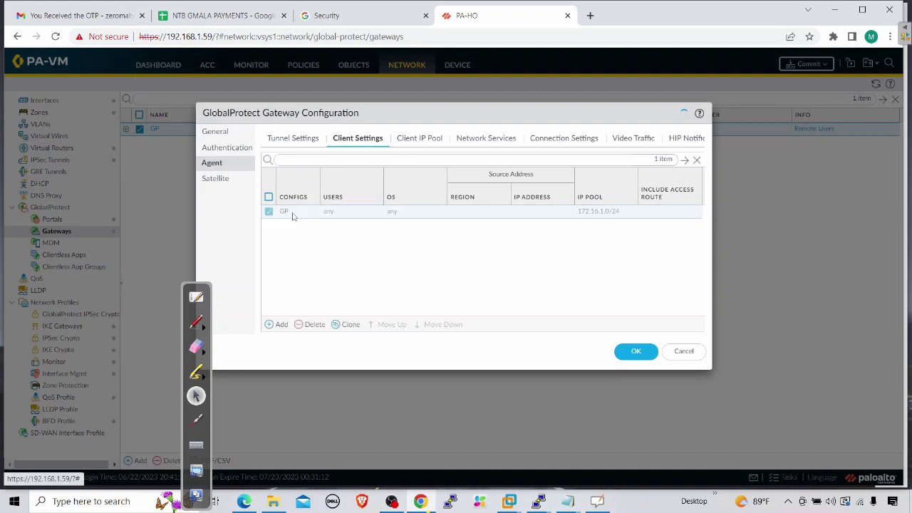
click(390, 115)
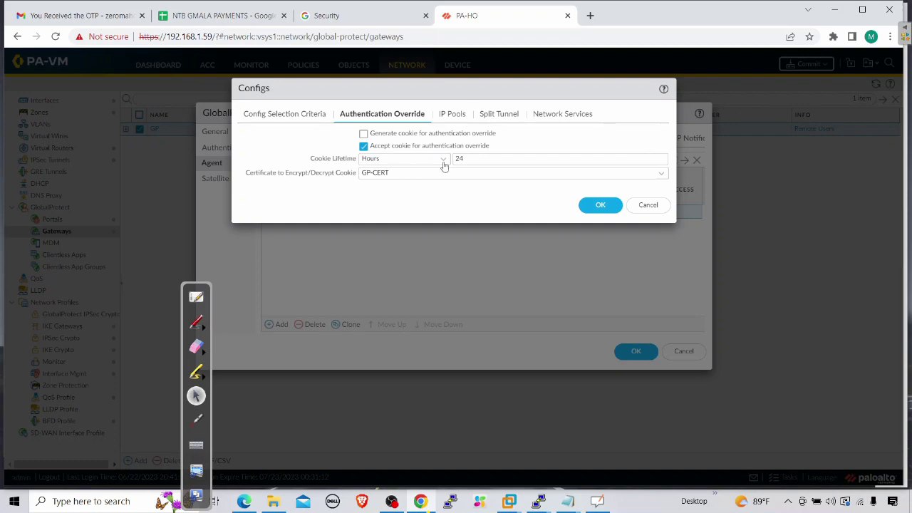
click(410, 160)
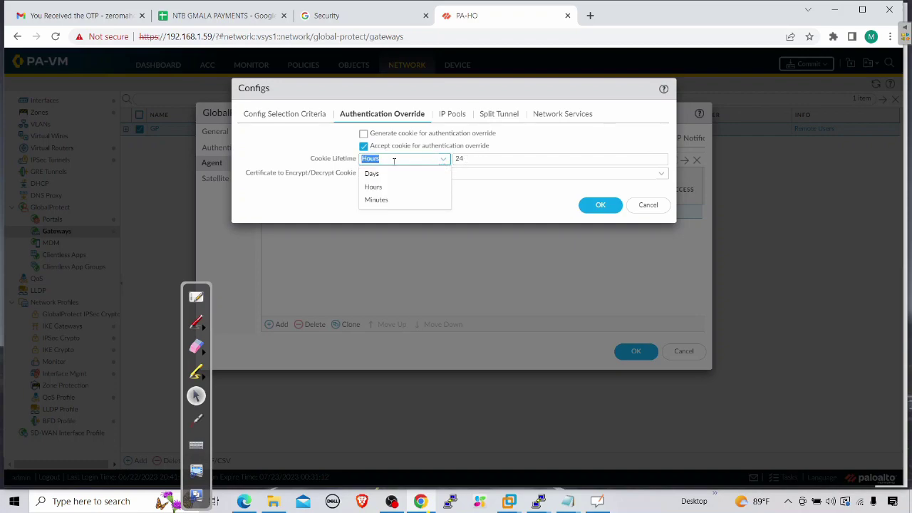
click(377, 200)
click(469, 204)
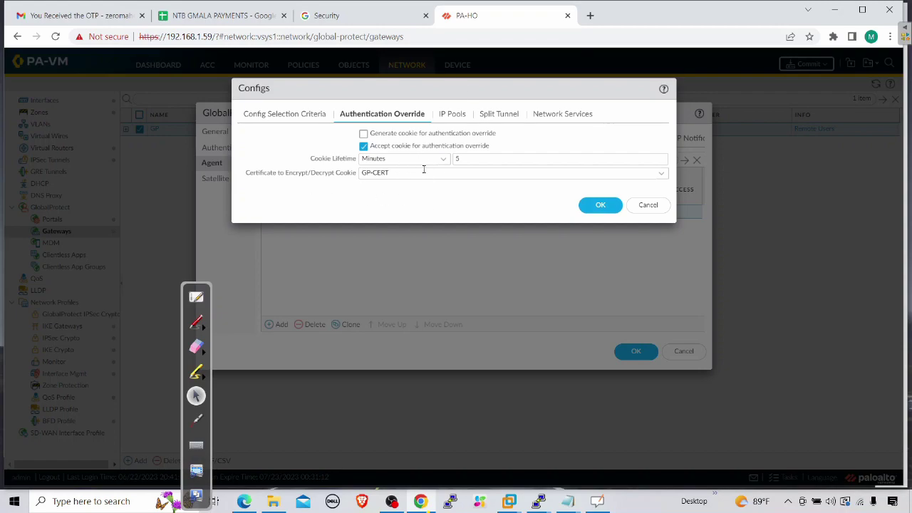
click(599, 205)
click(631, 351)
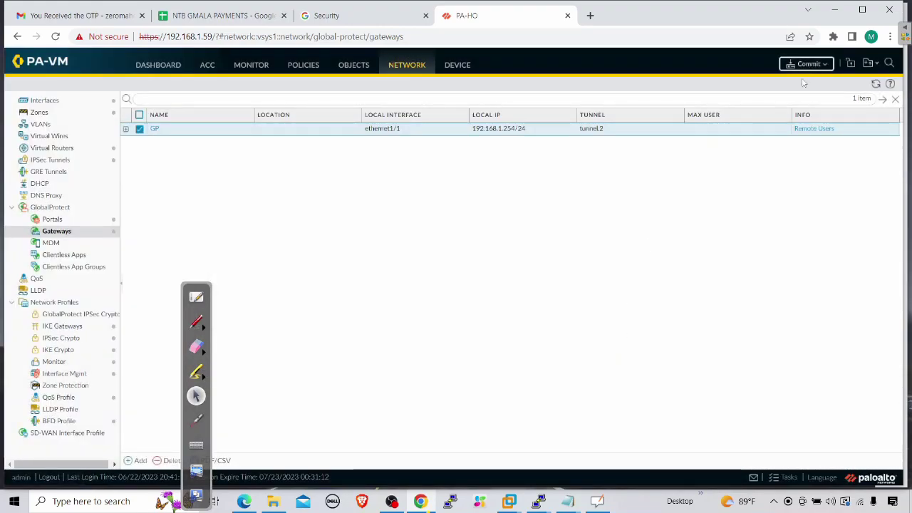
Step: Commit the configuration to the firewall and close the finished commit status
click(807, 68)
click(554, 396)
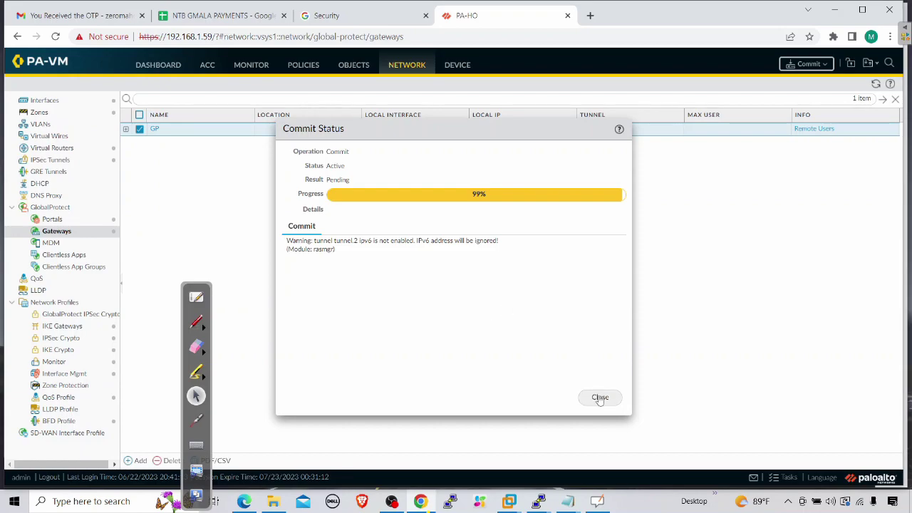
click(599, 398)
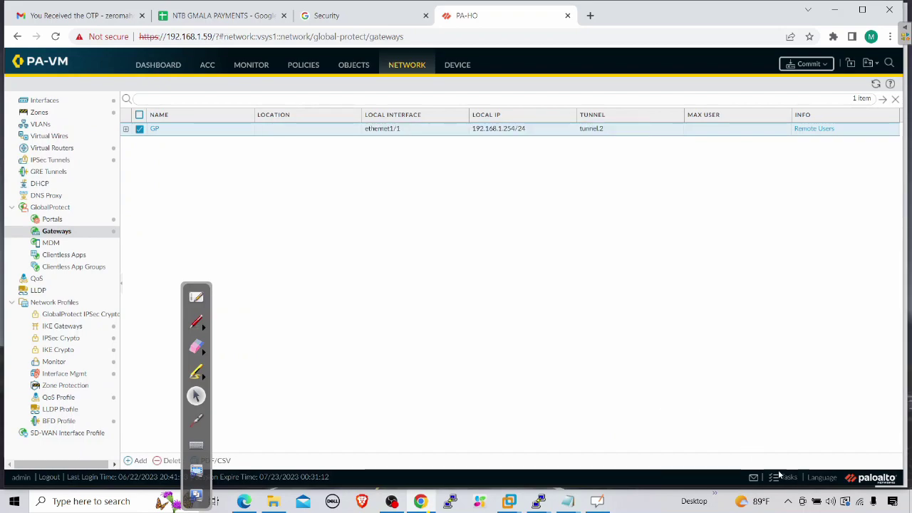
Step: Sign out of GlobalProtect from its settings, confirming removal of the saved credential
click(789, 502)
click(787, 478)
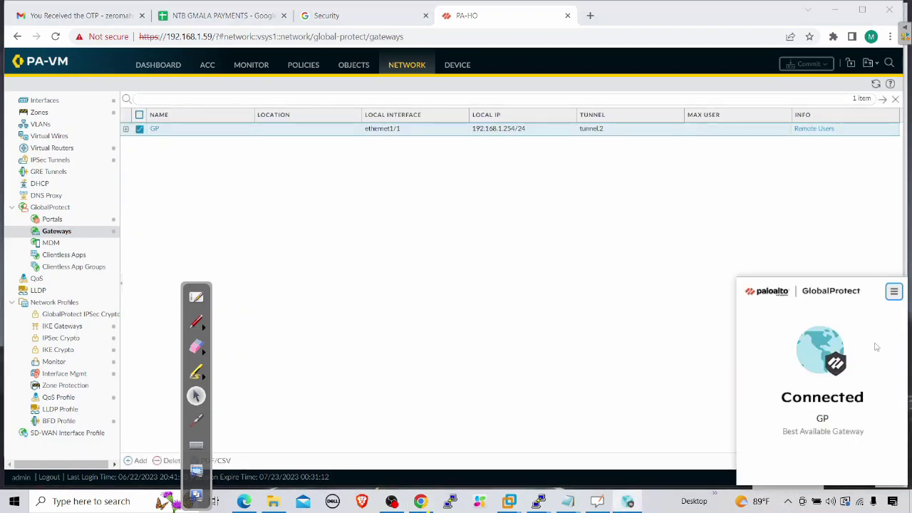
click(893, 292)
click(832, 311)
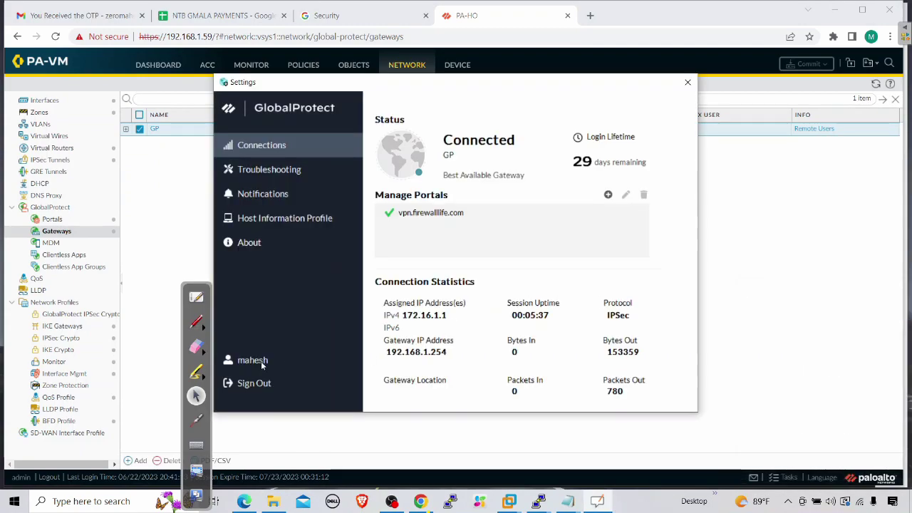
click(248, 384)
click(499, 271)
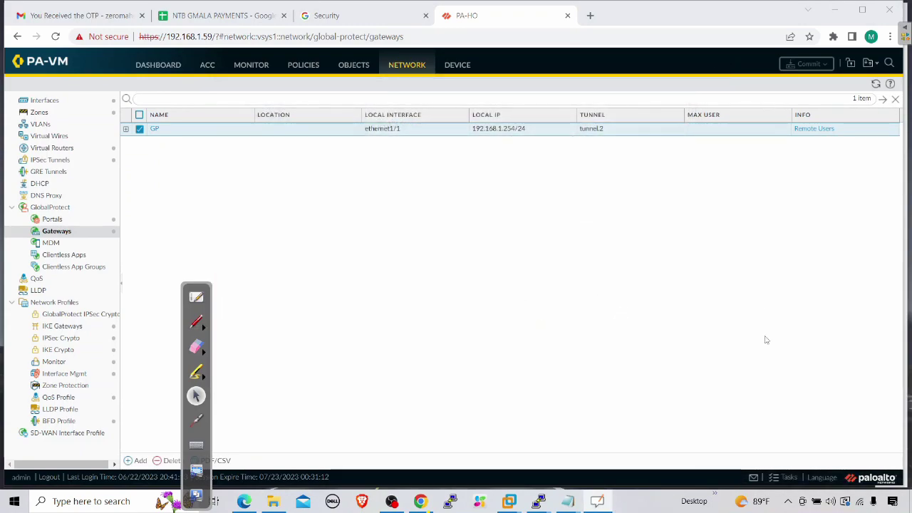
Step: Sign back into GlobalProtect with the username and password, then open the Gmail inbox
click(787, 500)
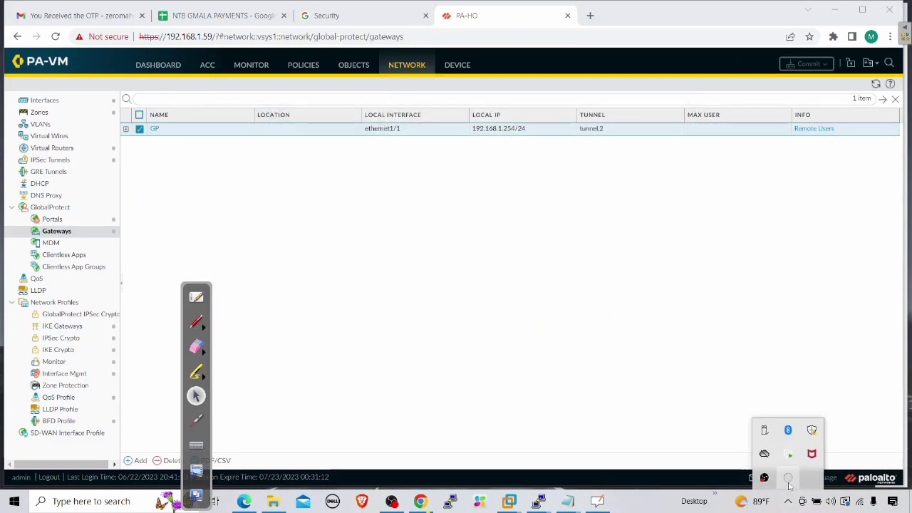
click(791, 478)
double_click(810, 382)
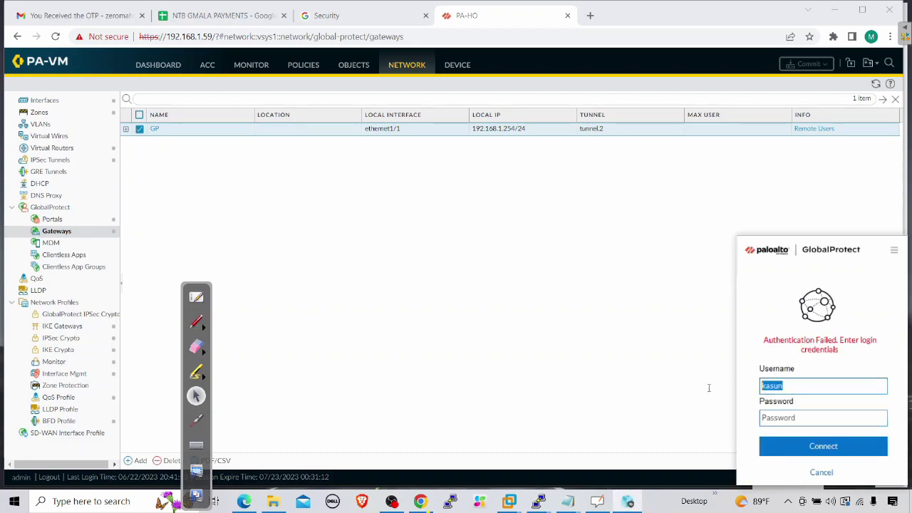
text(mahesh)
key(Tab)
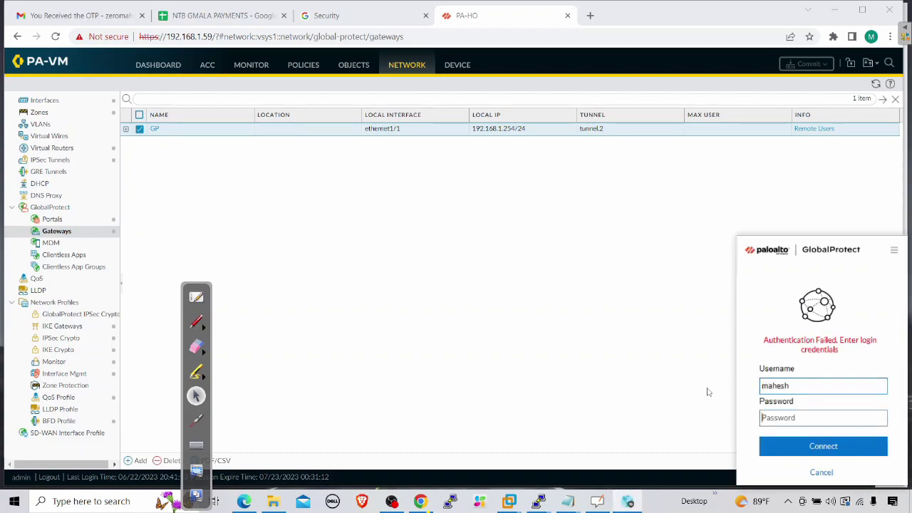
text(••••••)
click(826, 448)
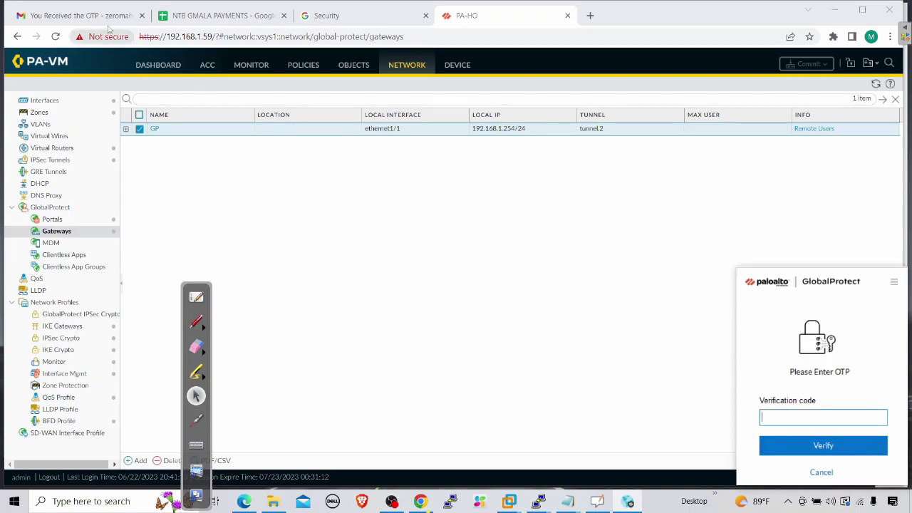
click(78, 15)
click(98, 148)
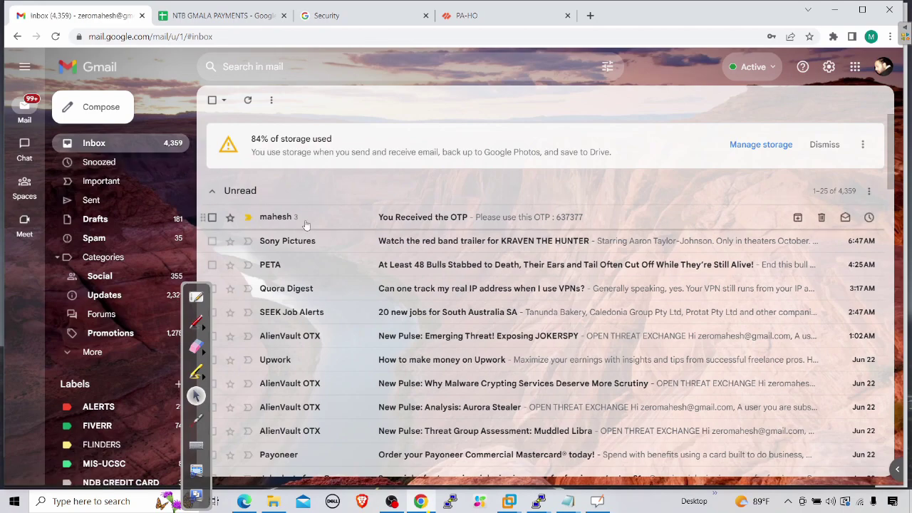
Step: Enter the newest emailed OTP in GlobalProtect to reconnect to gateway GP, then show the desktop
click(335, 216)
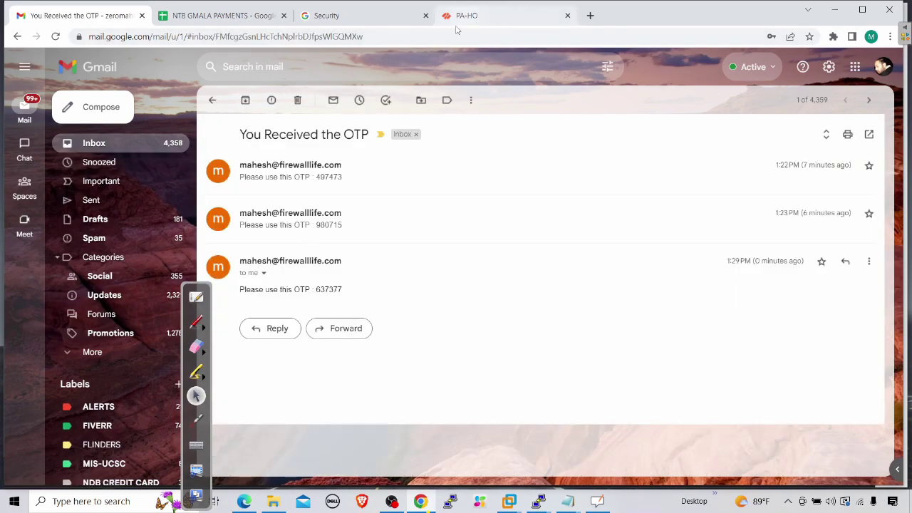
click(834, 10)
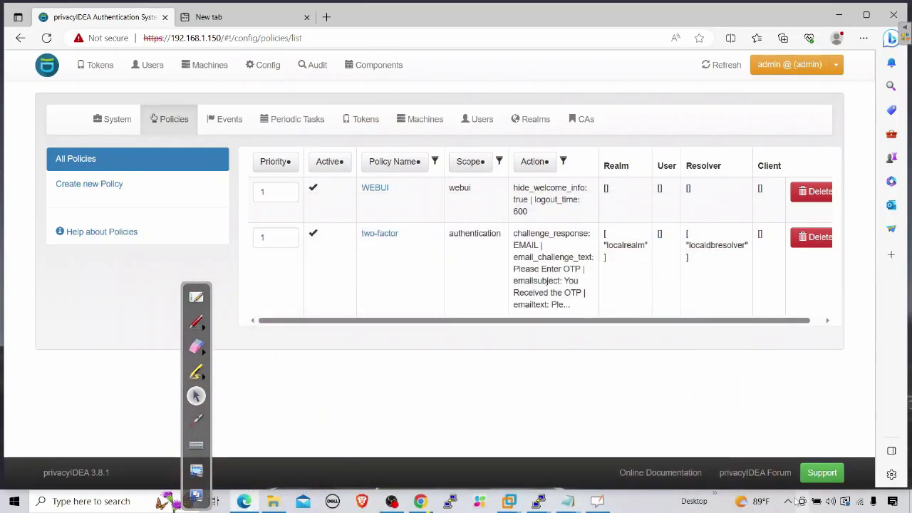
click(786, 500)
click(797, 480)
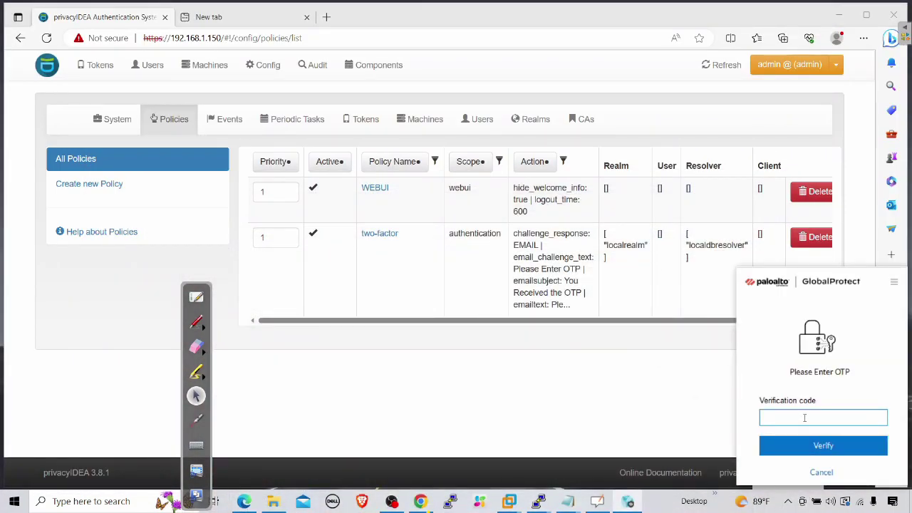
text(••••••)
click(820, 449)
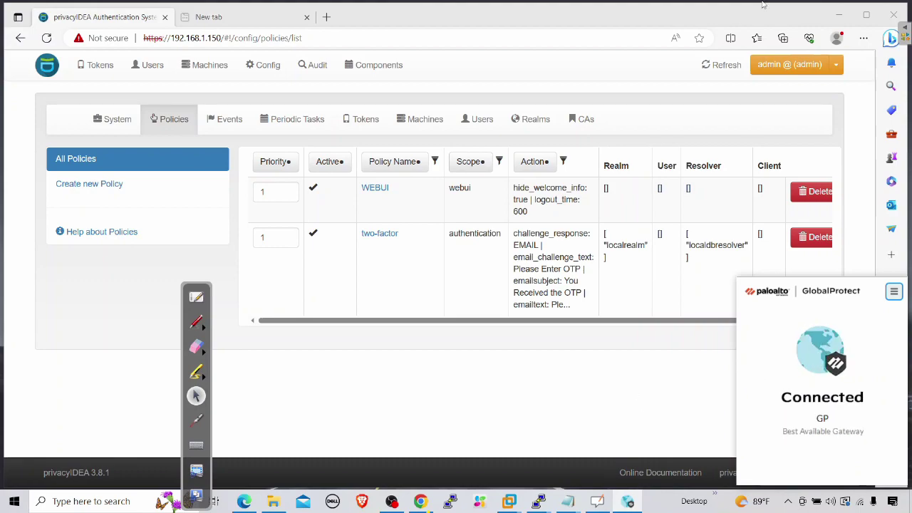
click(839, 14)
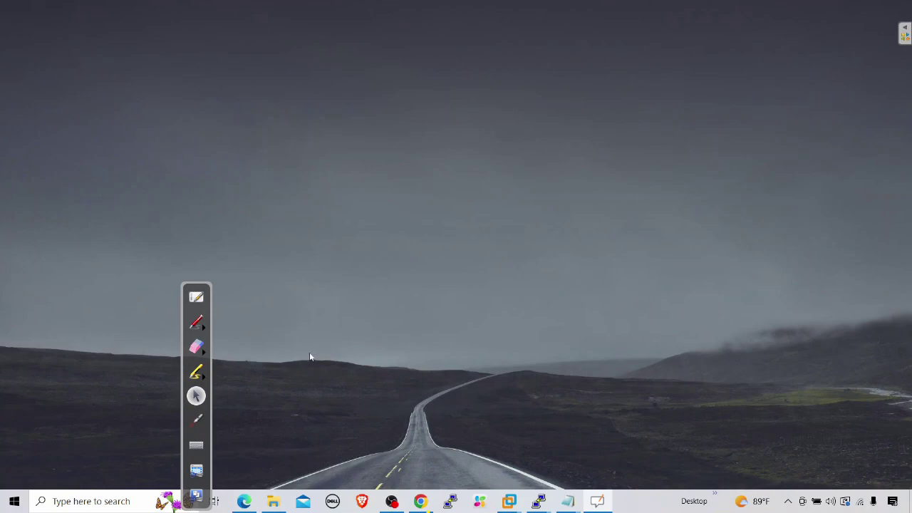
Step: With the pen, draw the PORTAL and GATEWAY boxes and their labels
click(202, 328)
click(292, 327)
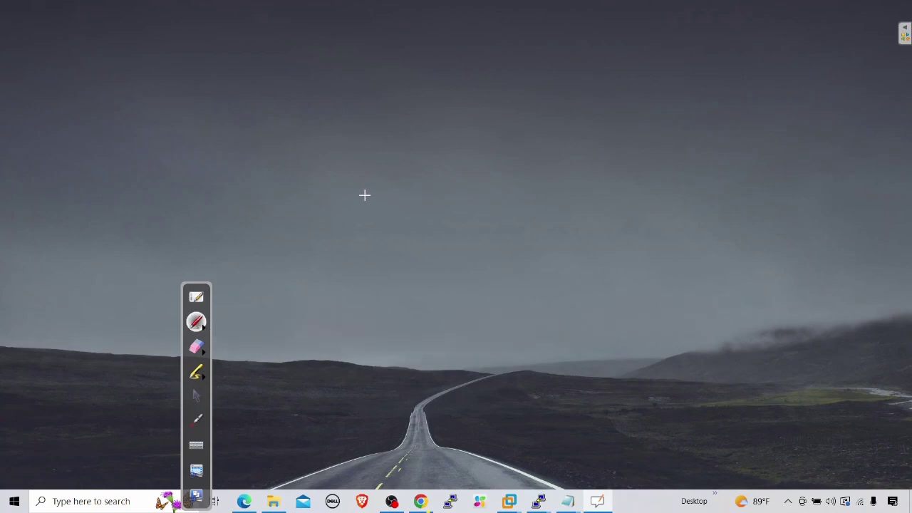
mouse_move(360, 164)
mouse_down()
mouse_move(373, 166)
mouse_move(363, 203)
mouse_move(372, 218)
mouse_move(445, 207)
mouse_up()
drag(431, 162, 437, 197)
mouse_move(367, 118)
mouse_down()
mouse_move(375, 137)
mouse_move(422, 101)
mouse_move(432, 110)
mouse_move(450, 104)
mouse_up()
mouse_move(531, 136)
mouse_down()
mouse_move(584, 122)
mouse_move(533, 161)
mouse_move(537, 194)
mouse_move(611, 181)
mouse_up()
drag(592, 121, 608, 182)
mouse_move(536, 75)
mouse_down()
mouse_move(525, 94)
mouse_move(549, 68)
mouse_move(554, 90)
mouse_move(602, 57)
mouse_move(614, 73)
mouse_up()
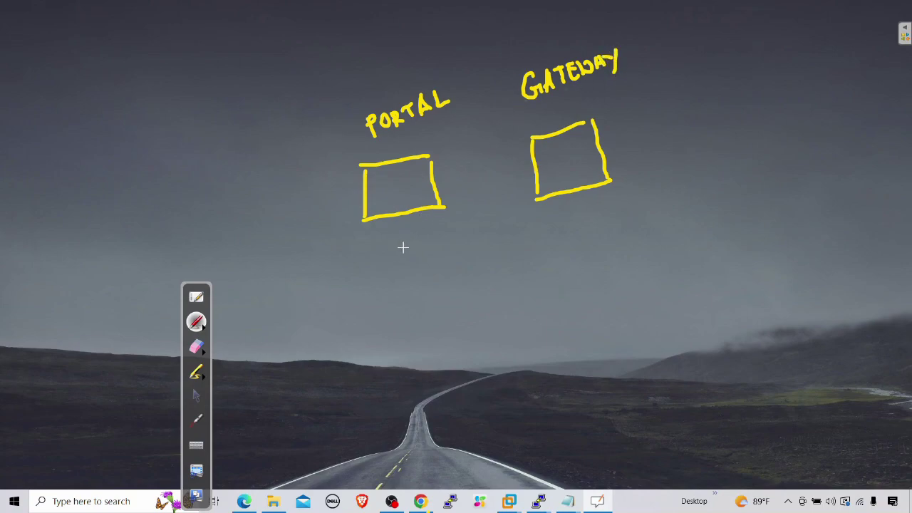
Step: Add a checkmark, arrows, a cross, and the words AUTH COOKIE pointing to GATEWAY
drag(416, 221, 385, 245)
mouse_move(417, 255)
mouse_down()
mouse_move(425, 297)
mouse_move(433, 293)
mouse_up()
mouse_move(430, 333)
mouse_down()
mouse_move(431, 353)
mouse_move(492, 305)
mouse_up()
drag(492, 290, 505, 288)
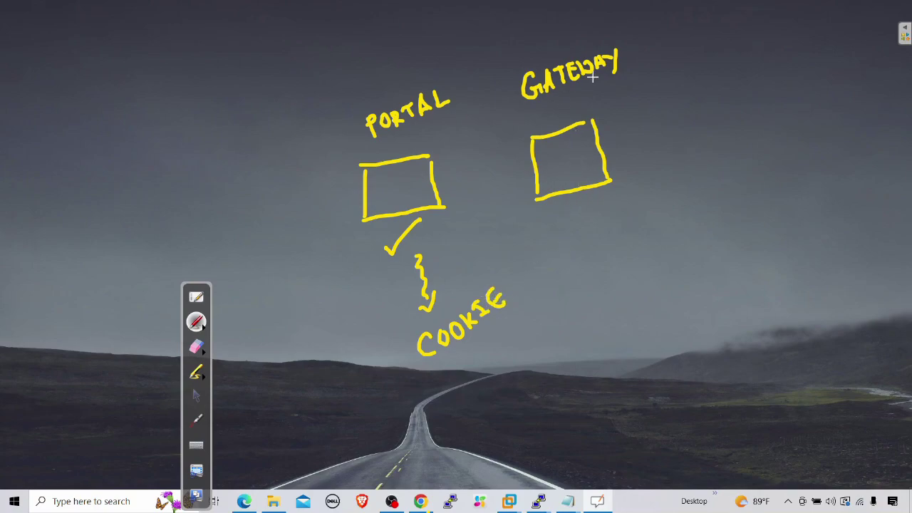
mouse_move(522, 292)
mouse_down()
mouse_move(551, 302)
mouse_move(577, 231)
mouse_move(594, 230)
mouse_up()
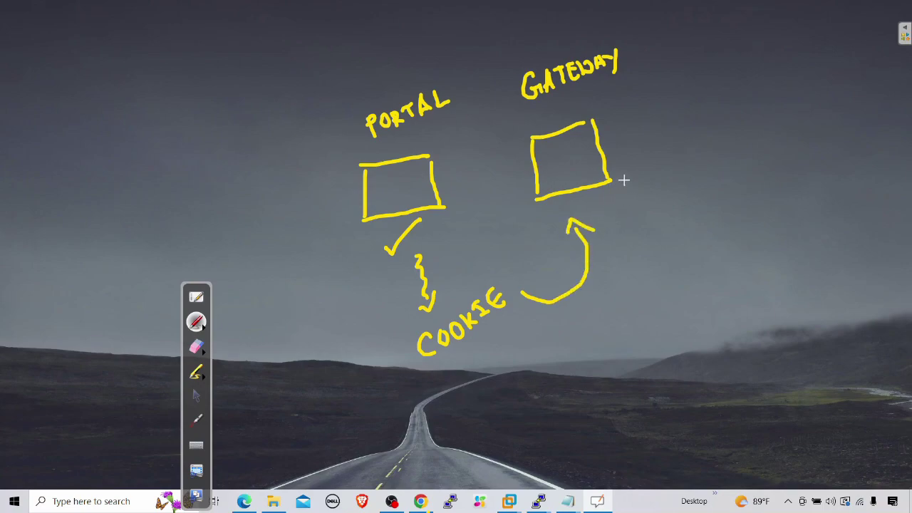
mouse_move(626, 178)
mouse_down()
mouse_move(662, 159)
mouse_move(649, 225)
mouse_up()
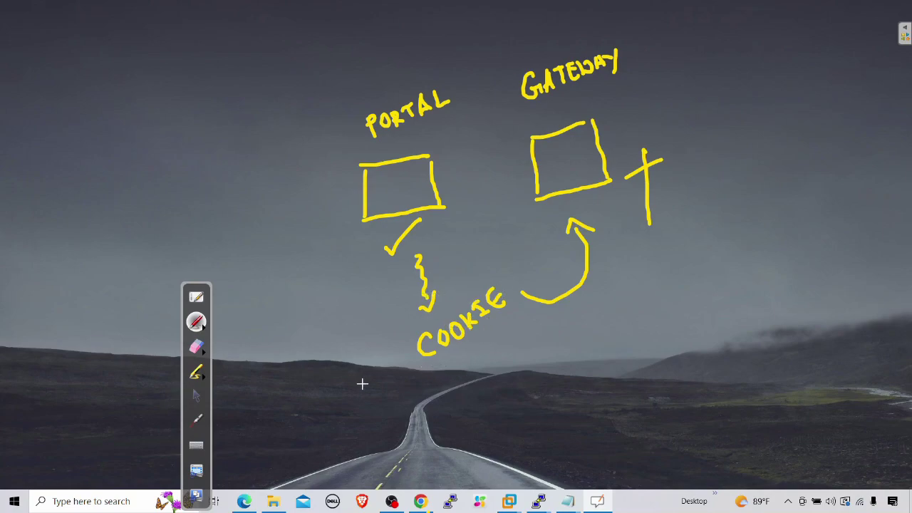
mouse_move(351, 380)
mouse_down()
mouse_move(362, 414)
mouse_move(412, 355)
mouse_up()
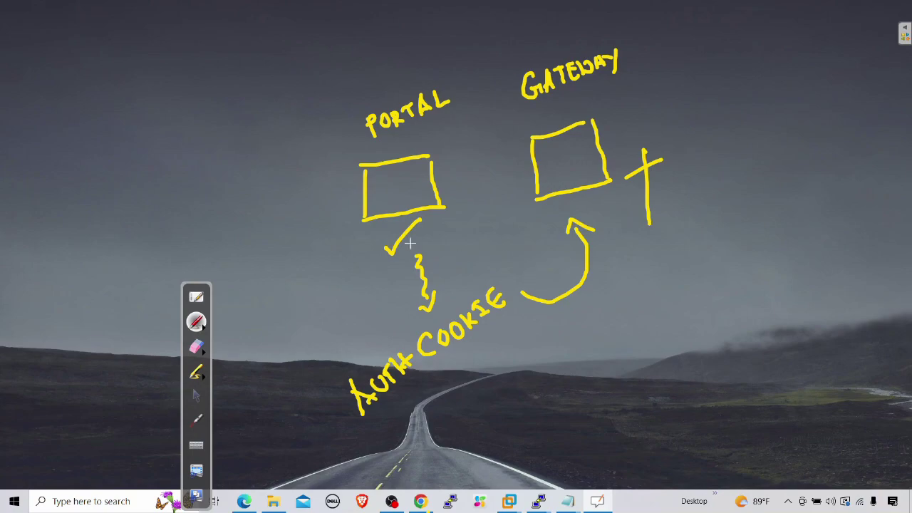
click(195, 396)
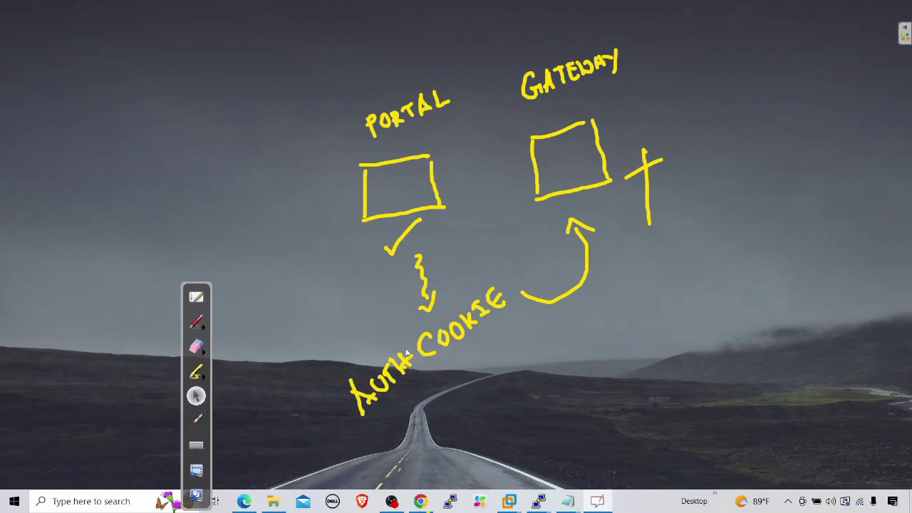